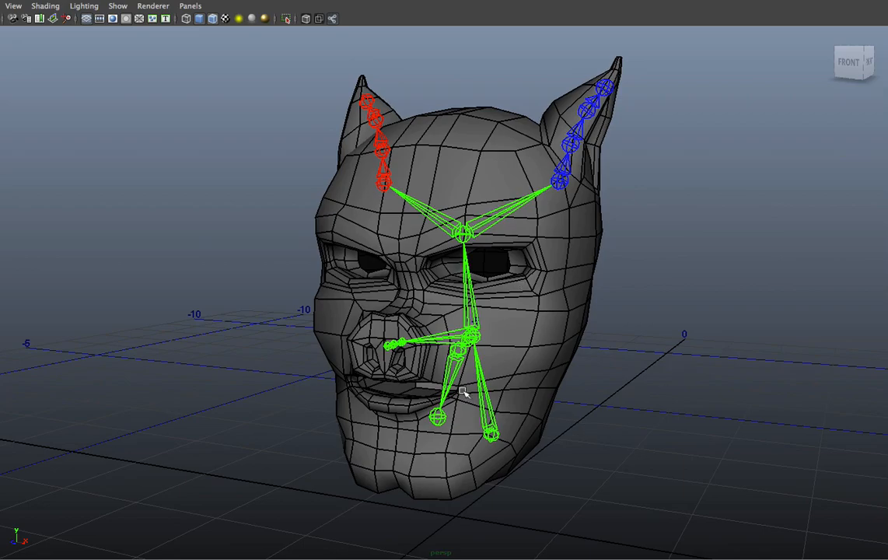
Select the jaw joint and rotate it to try opening the head's mouth
left_click_drag(373, 362, 328, 360, "alt")
right_click_drag(321, 332, 458, 408, "alt")
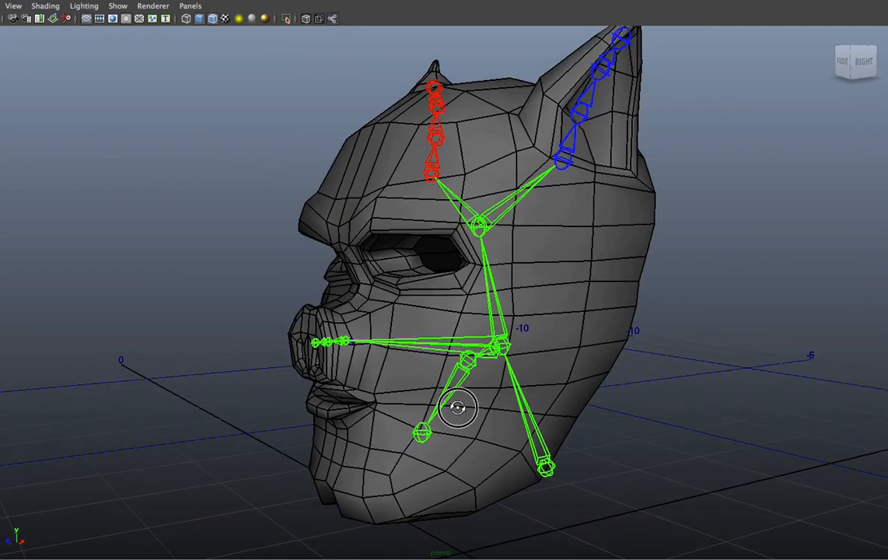
left_click(456, 390)
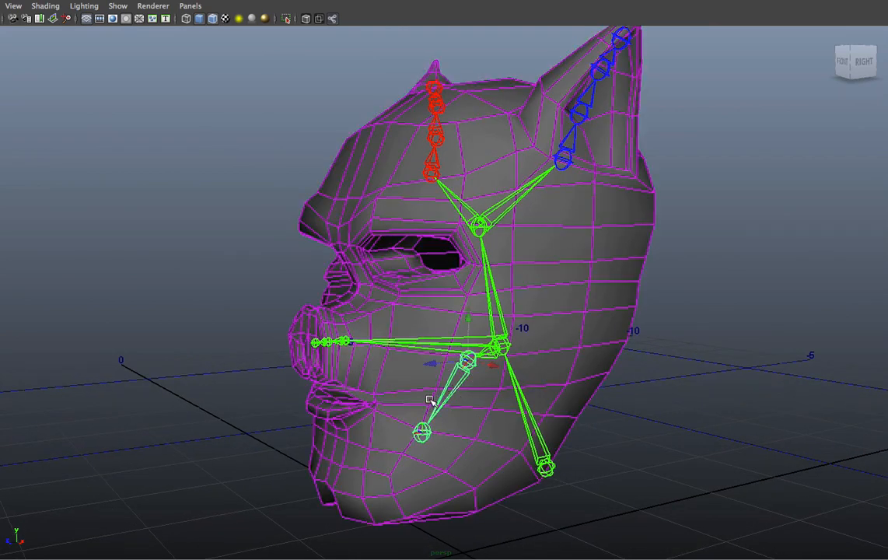
mouse_move(456, 358)
right_mouse_down("alt")
mouse_move(426, 344)
mouse_move(415, 292)
mouse_move(447, 359)
right_mouse_up("alt")
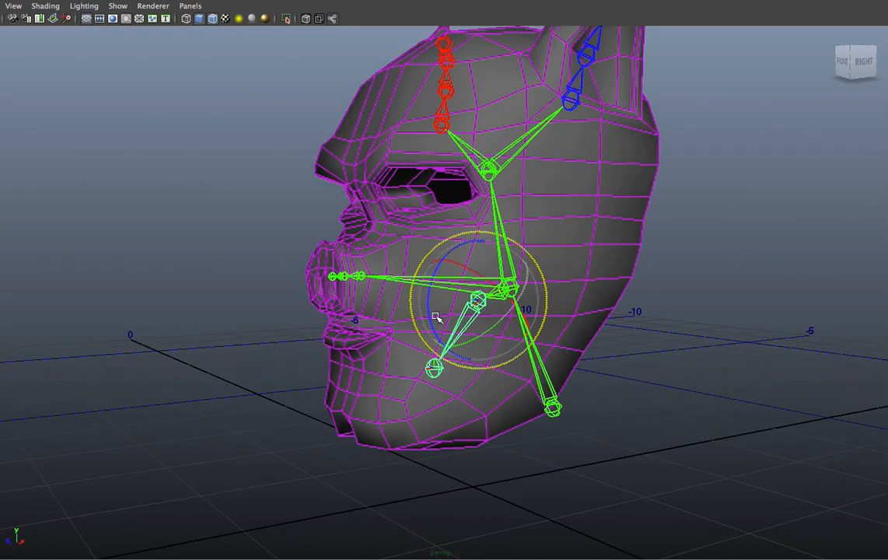
left_click_drag(430, 307, 415, 321)
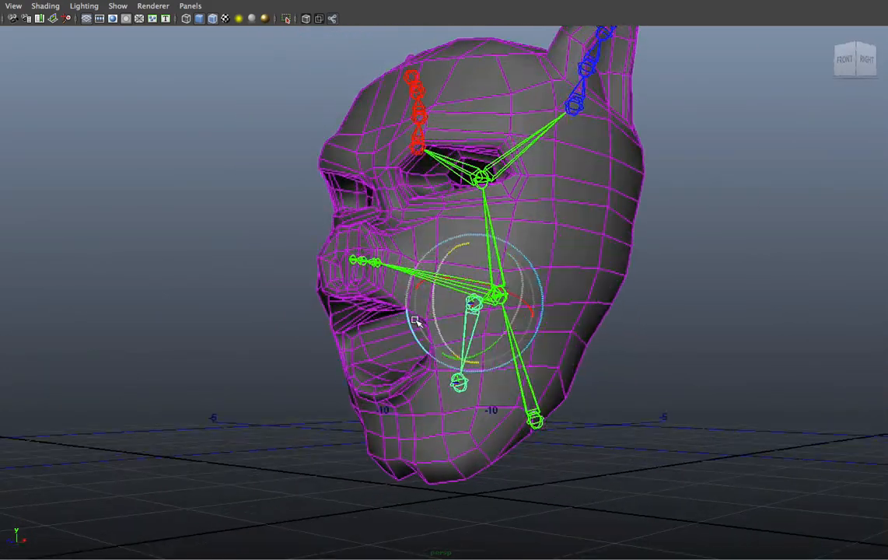
Hide the wireframe overlay and rotate the blue ear chain from its second joint to test the ear's bend
left_click(213, 19)
mouse_move(288, 136)
left_mouse_down("alt")
mouse_move(565, 360)
mouse_move(610, 362)
mouse_move(458, 355)
mouse_move(512, 342)
mouse_move(530, 369)
mouse_move(536, 353)
mouse_move(509, 346)
mouse_move(535, 333)
left_mouse_up("alt")
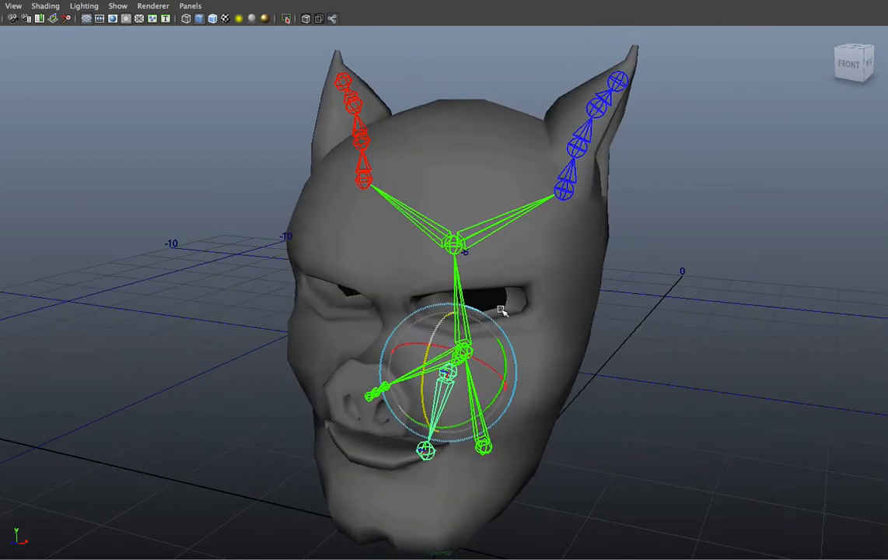
left_click(619, 82)
key("q")
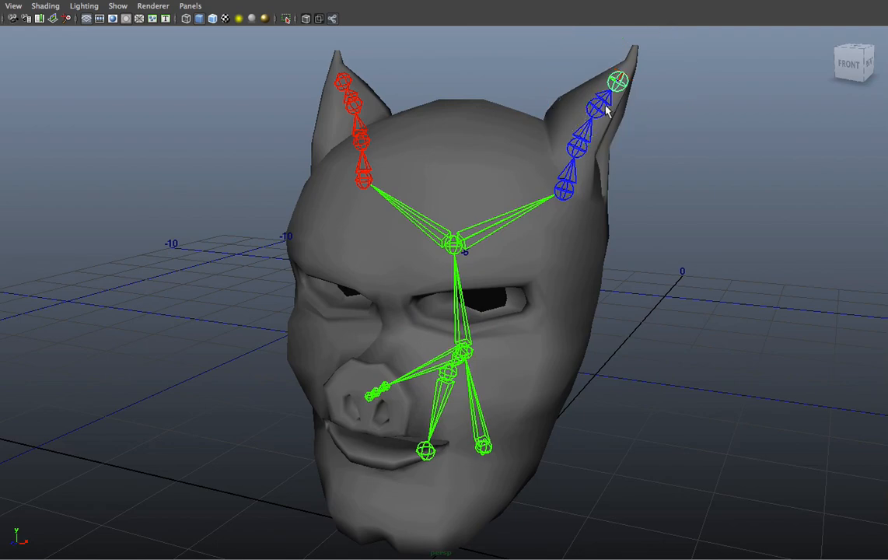
left_click(577, 150)
key("e")
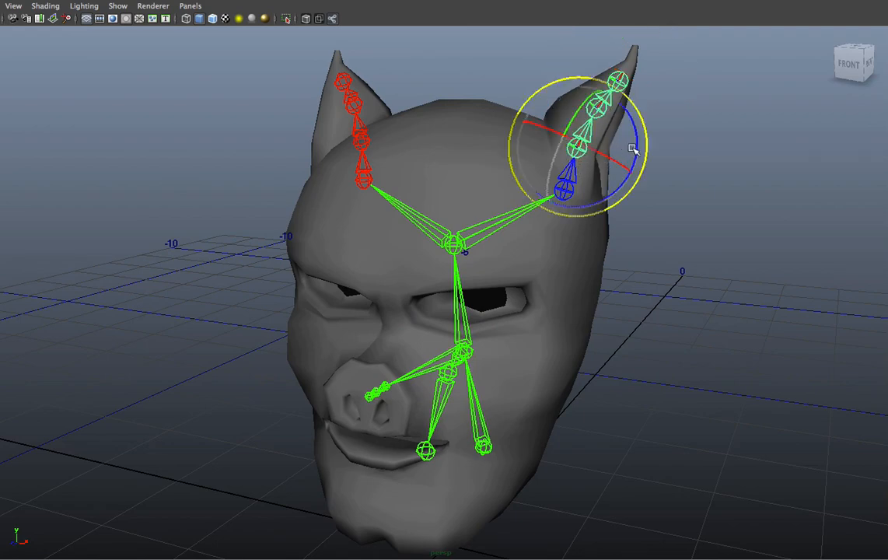
left_click_drag(632, 148, 610, 187)
Select the root joint at the base of the skeleton together with its whole hierarchy
left_click_drag(606, 393, 479, 287, "alt")
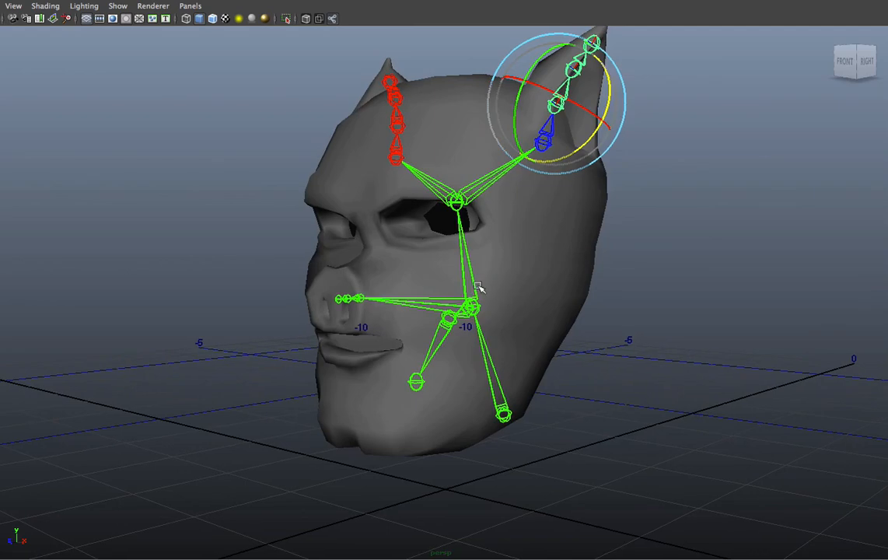
left_click_drag(419, 256, 291, 353, "alt")
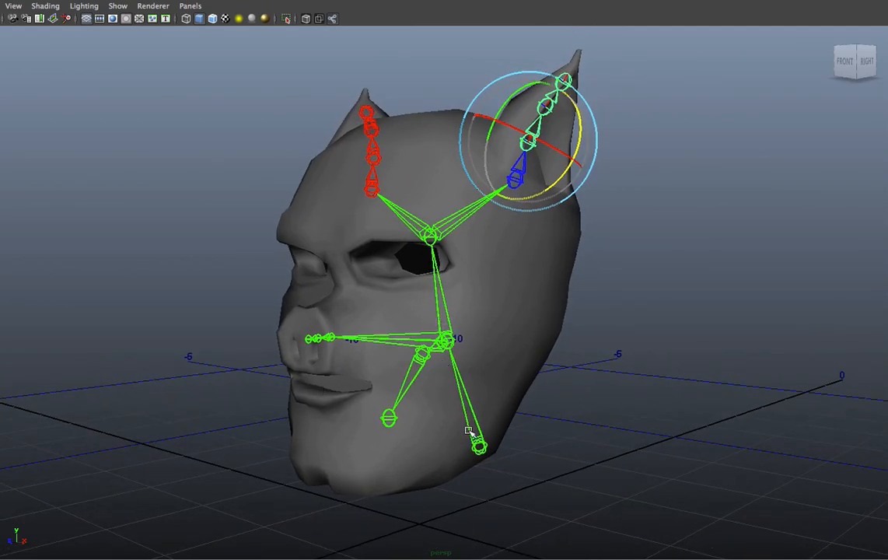
left_click(464, 397)
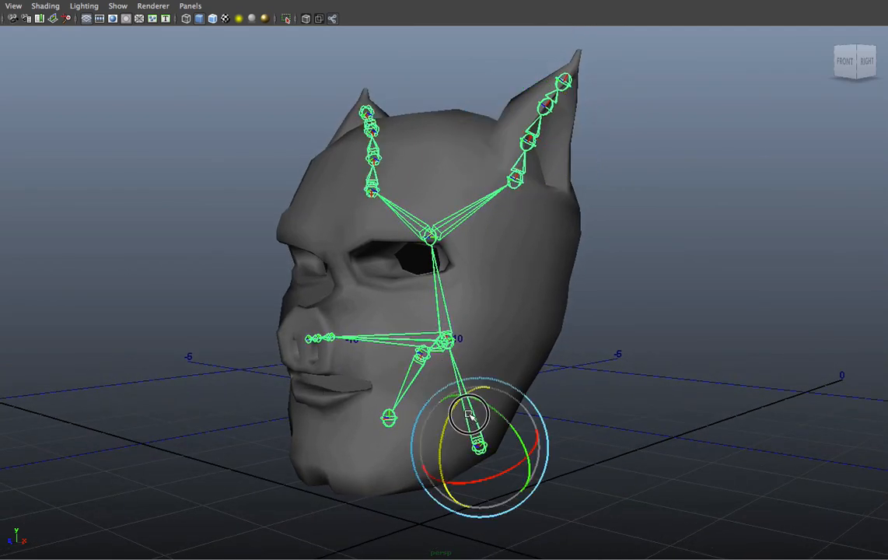
left_click_drag(478, 410, 482, 413, "alt")
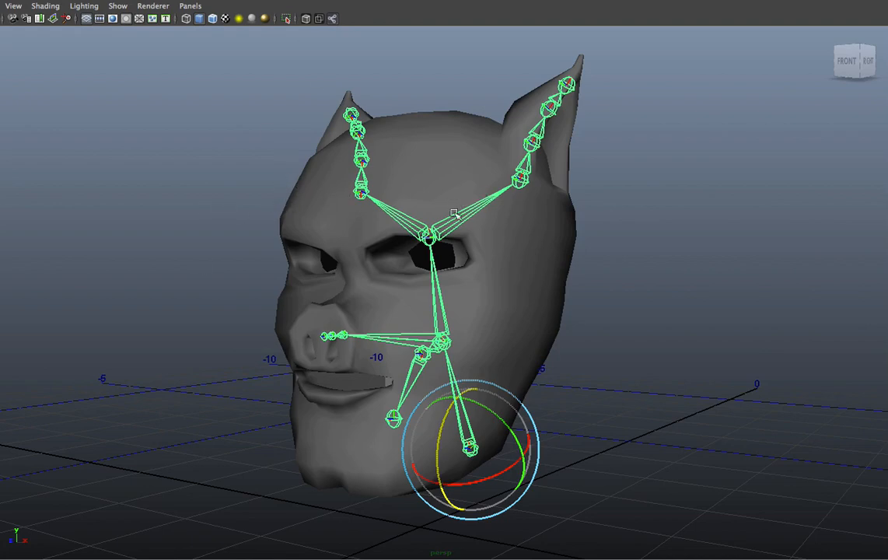
Open the Blend Shape editor and place its window beside the head model
left_click(234, 0)
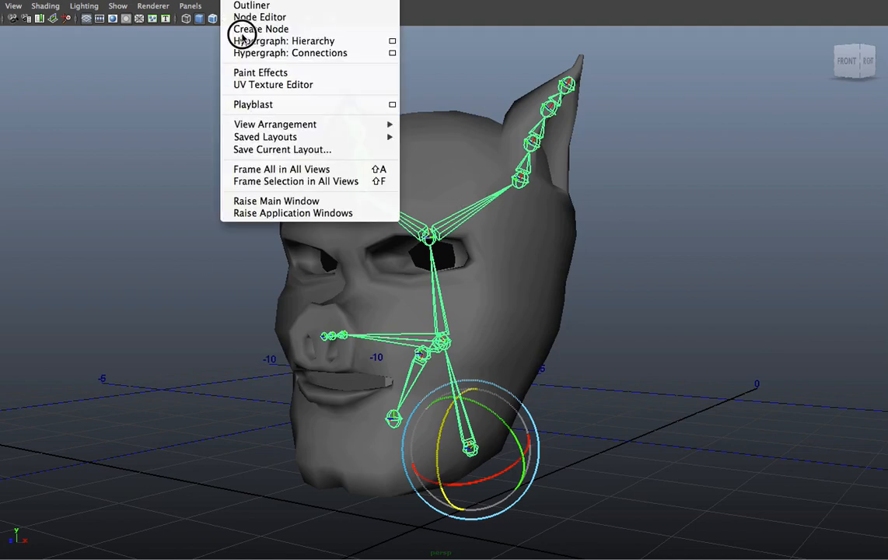
mouse_move(280, 2)
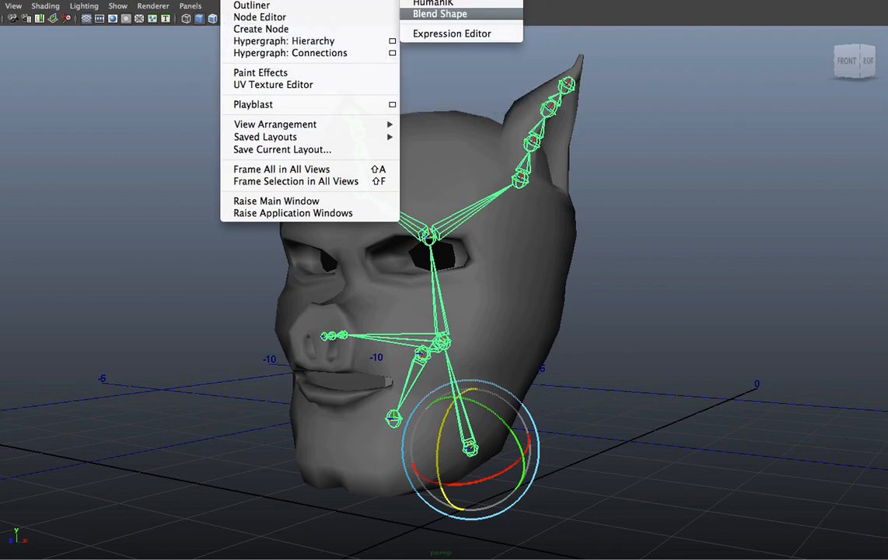
left_click(432, 14)
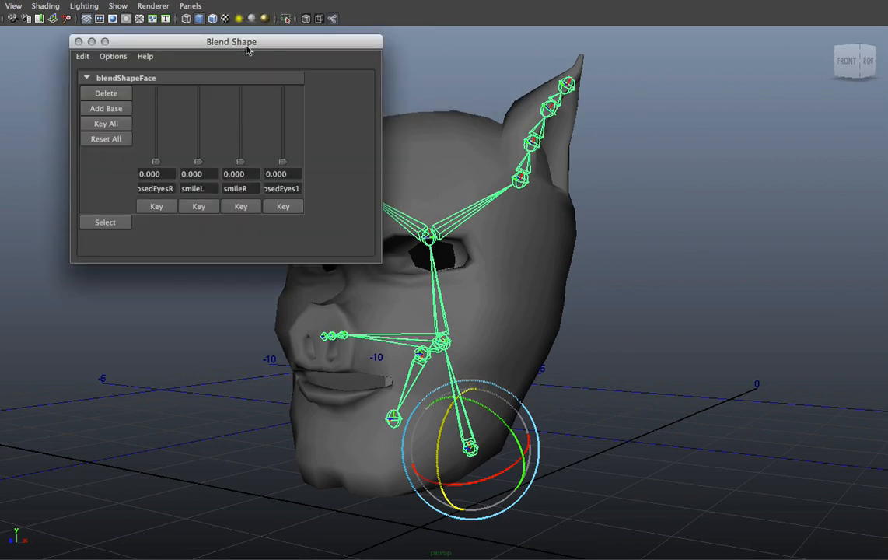
left_click_drag(247, 50, 836, 126)
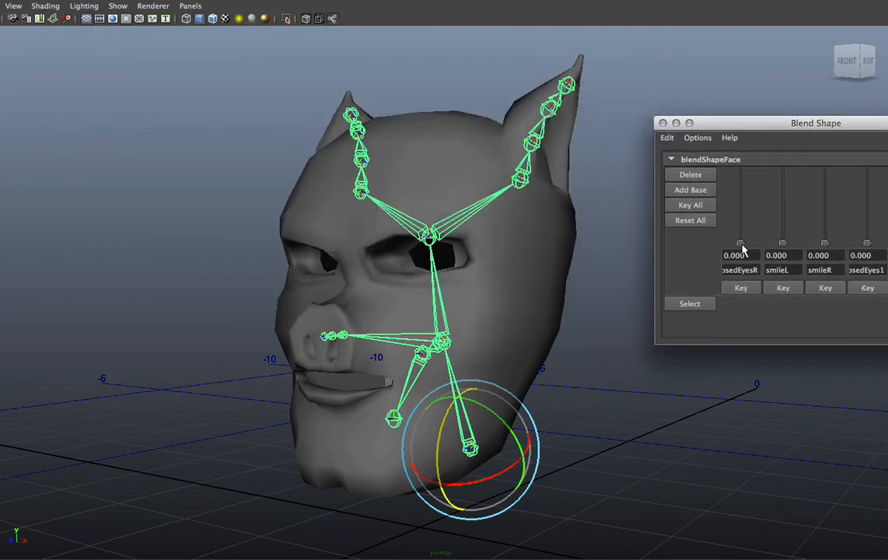
Try both closed-eye blend shape sliders and rename the fourth target so that its name ends in L
left_click_drag(740, 244, 705, 302)
left_click_drag(866, 241, 852, 257)
left_click(881, 270)
type("L")
Test the smileR, smileL and right closed-eye blend shapes, returning each slider to 0
left_click_drag(821, 248, 828, 294)
left_click_drag(782, 244, 769, 260)
right_click_drag(426, 279, 423, 280, "alt")
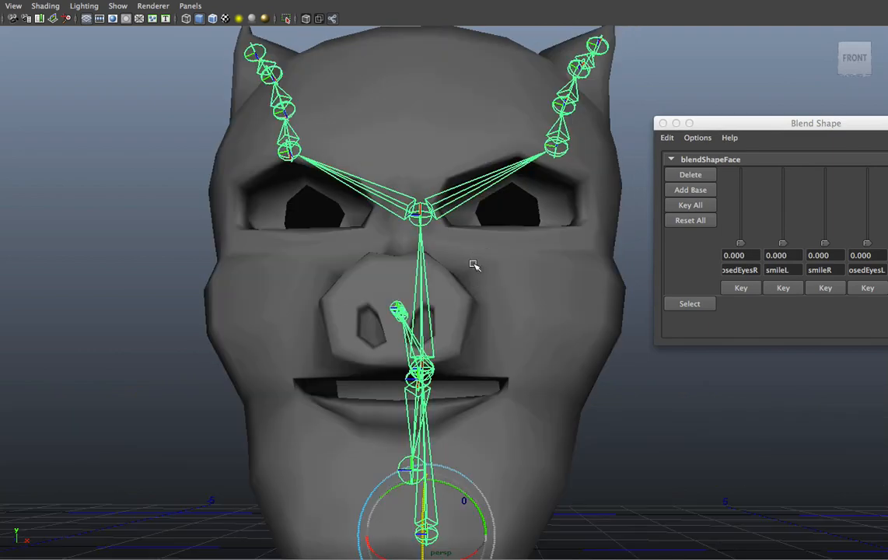
left_click_drag(742, 246, 736, 193)
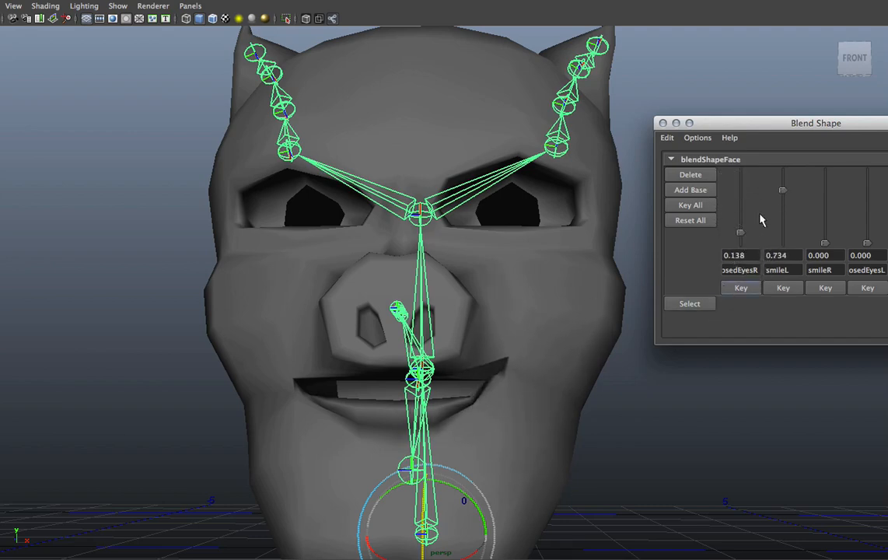
left_click_drag(781, 189, 733, 253)
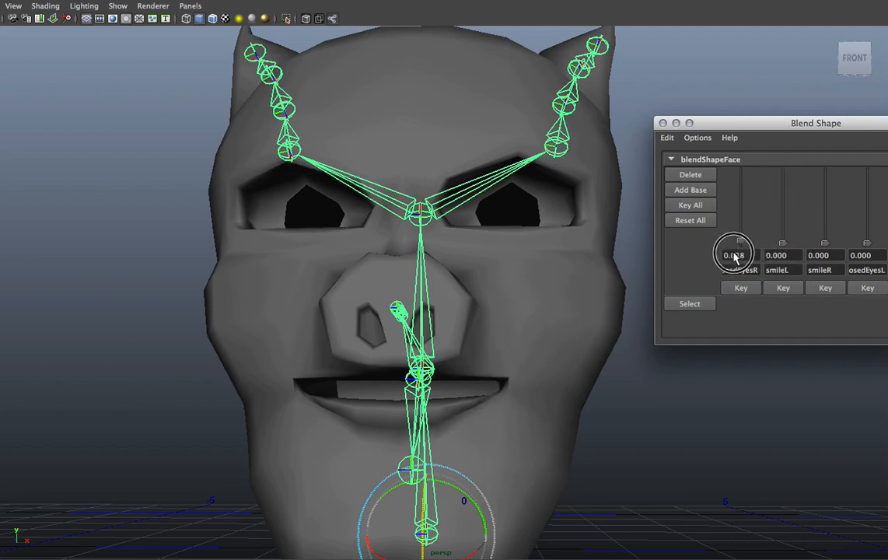
Clear the selection and show the wireframe over the shaded head mesh
right_click_drag(402, 274, 352, 295, "alt")
left_click_drag(352, 296, 334, 293, "alt")
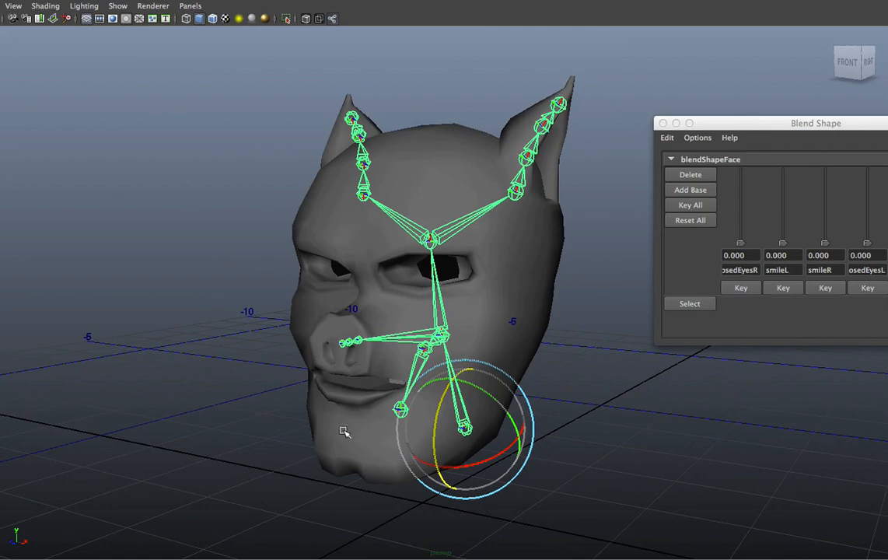
left_click(352, 394)
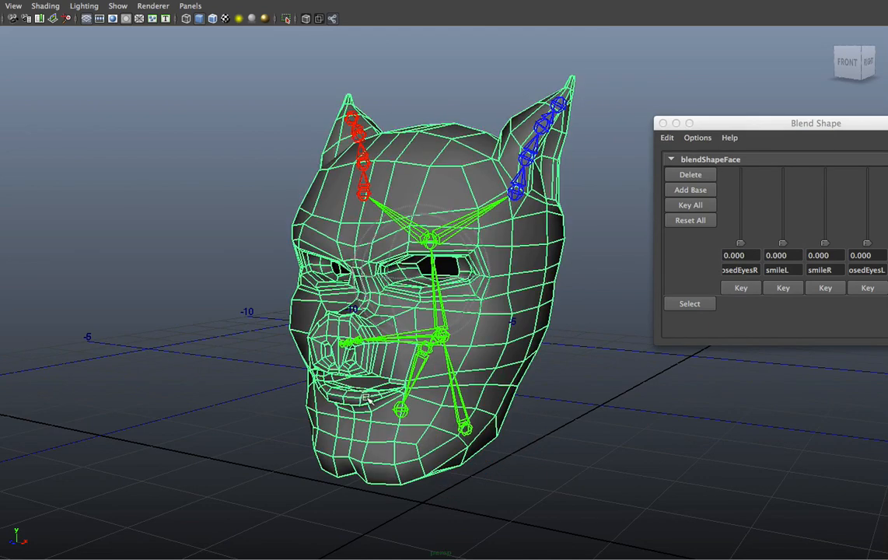
left_click(264, 400)
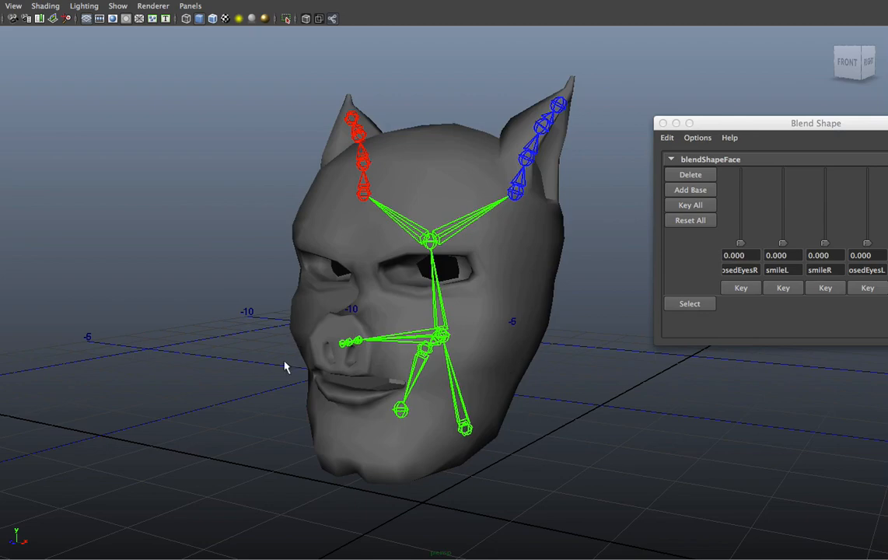
right_click_drag(284, 367, 350, 418, "alt")
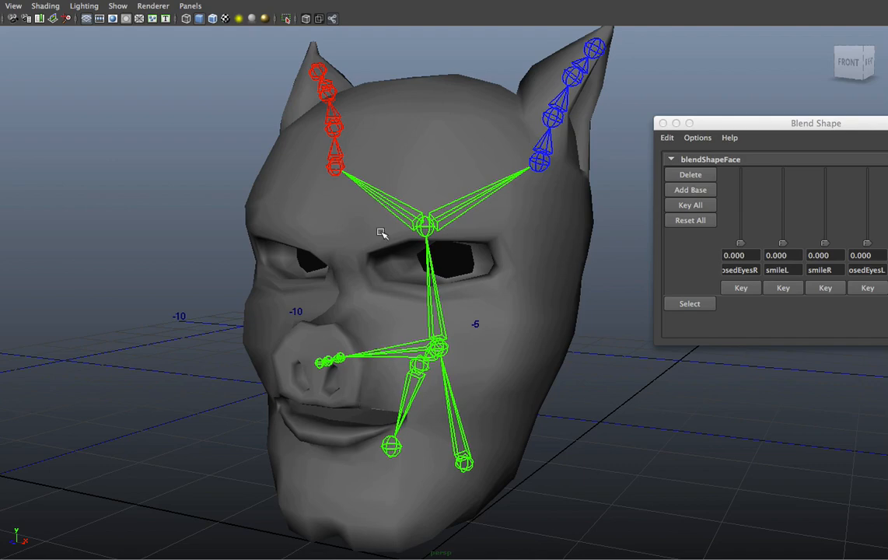
left_click_drag(430, 241, 423, 231, "alt")
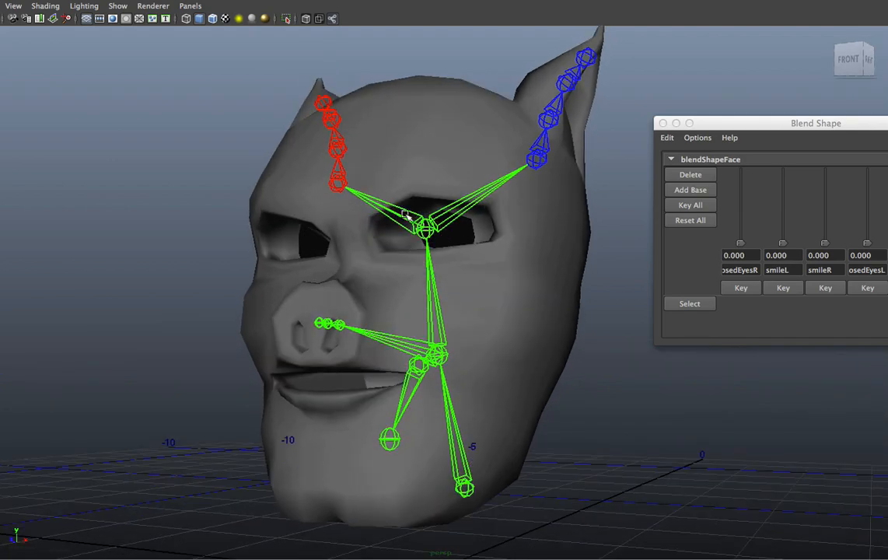
right_click_drag(449, 250, 415, 242, "alt")
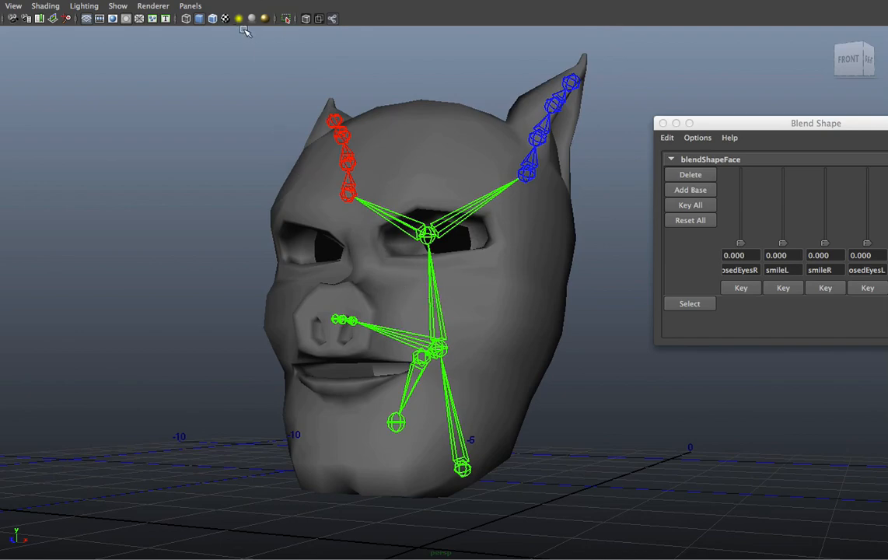
left_click(200, 20)
left_click_drag(307, 183, 343, 229, "alt")
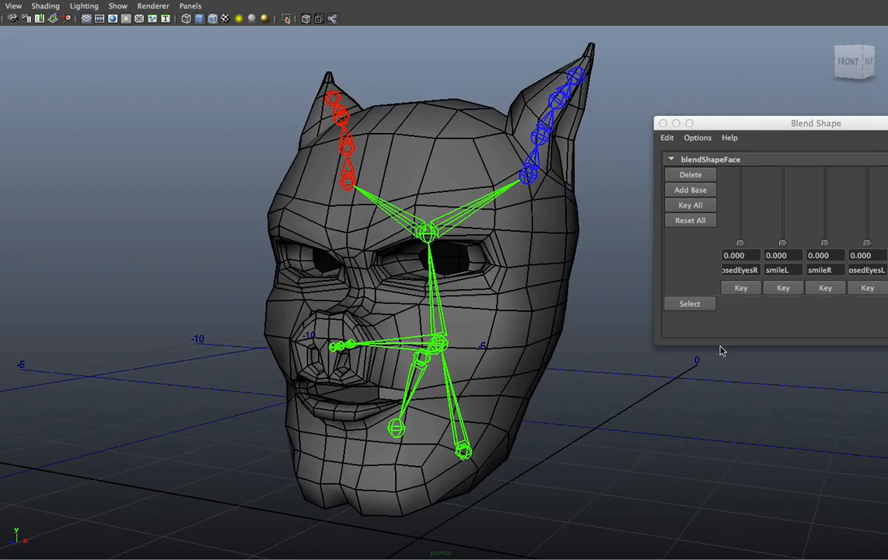
Move the Blend Shape window out of the way and examine the face mesh and joints from several angles
left_click_drag(754, 123, 755, 47)
left_click_drag(459, 311, 456, 361, "alt")
middle_click_drag(460, 353, 470, 322, "alt")
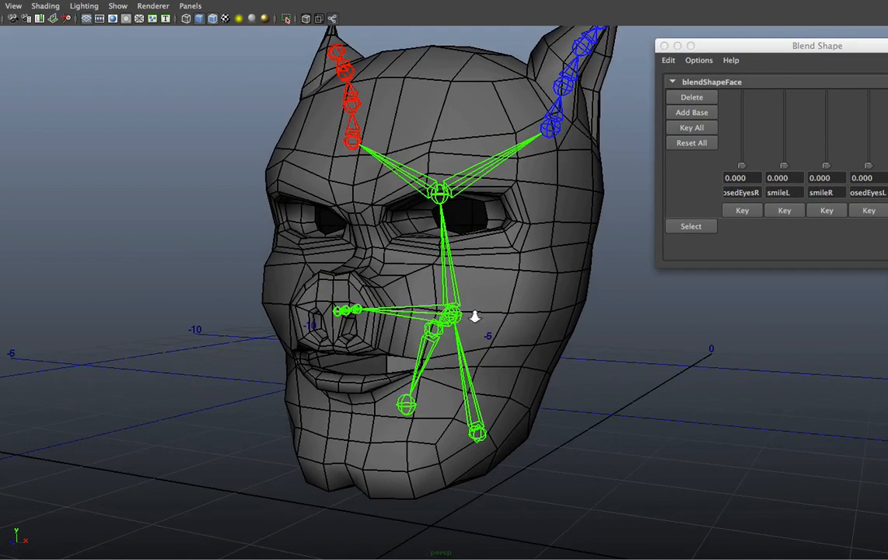
left_click_drag(475, 317, 405, 330, "alt")
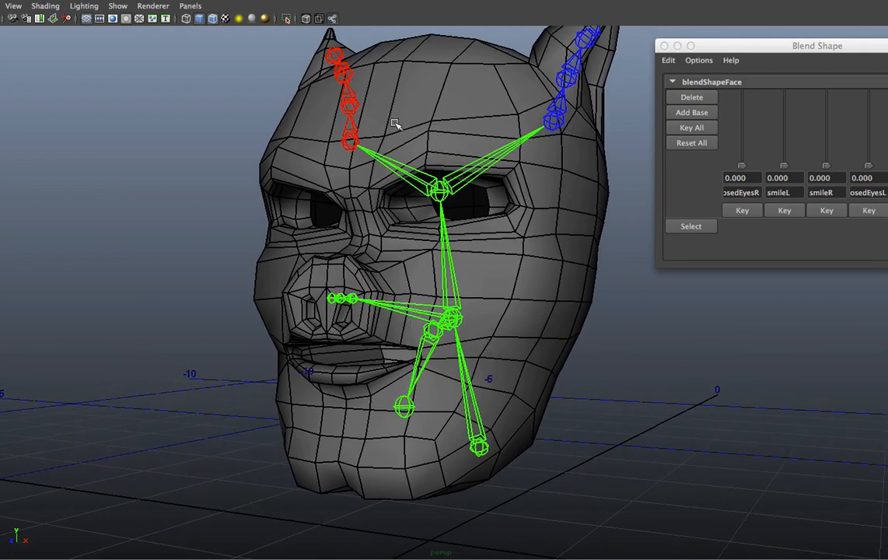
left_click_drag(401, 253, 463, 330, "alt")
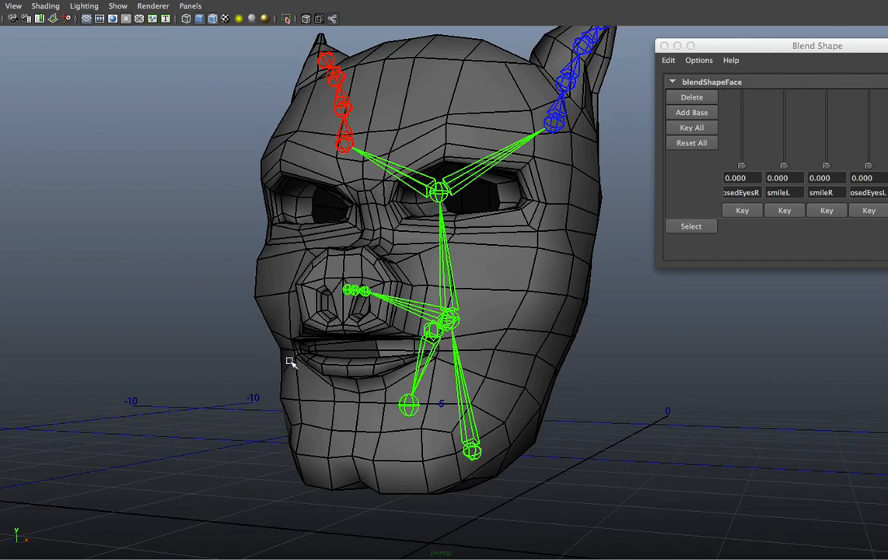
left_click_drag(288, 361, 424, 433, "alt")
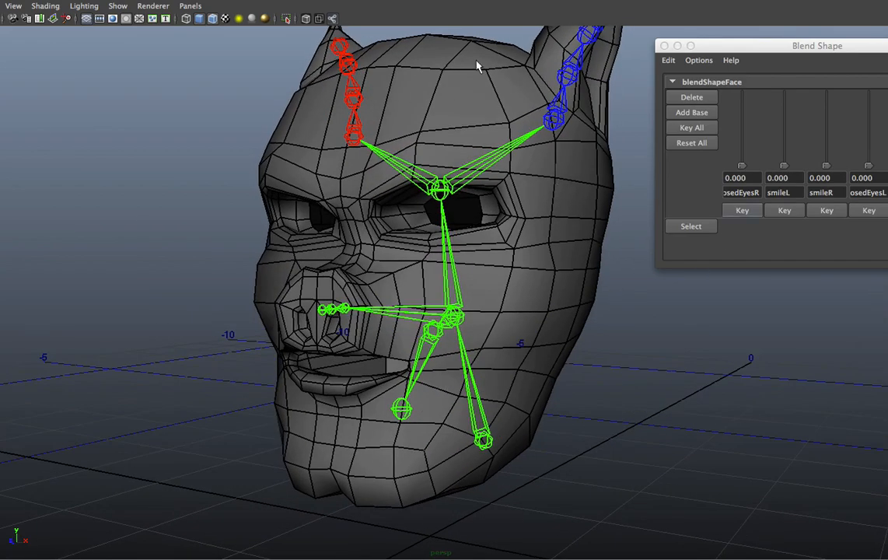
left_click_drag(480, 308, 415, 223, "alt")
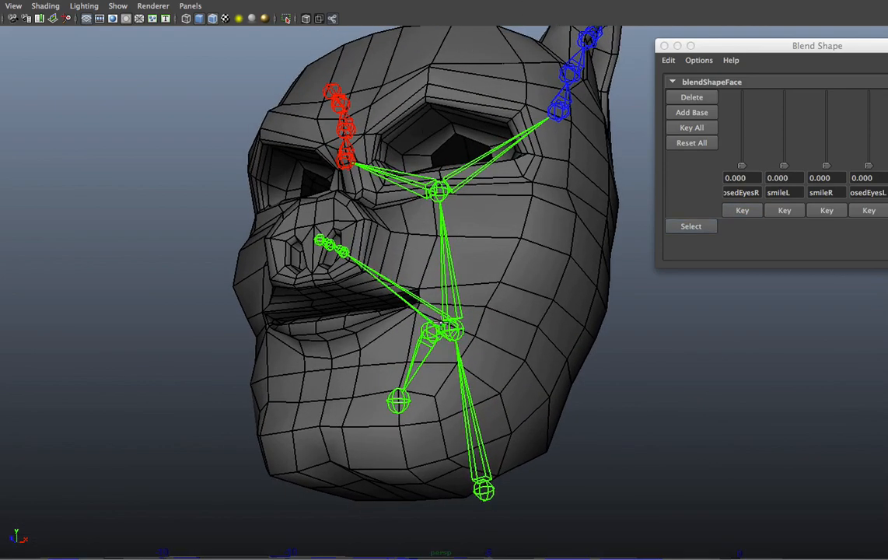
left_click_drag(381, 289, 371, 301, "alt")
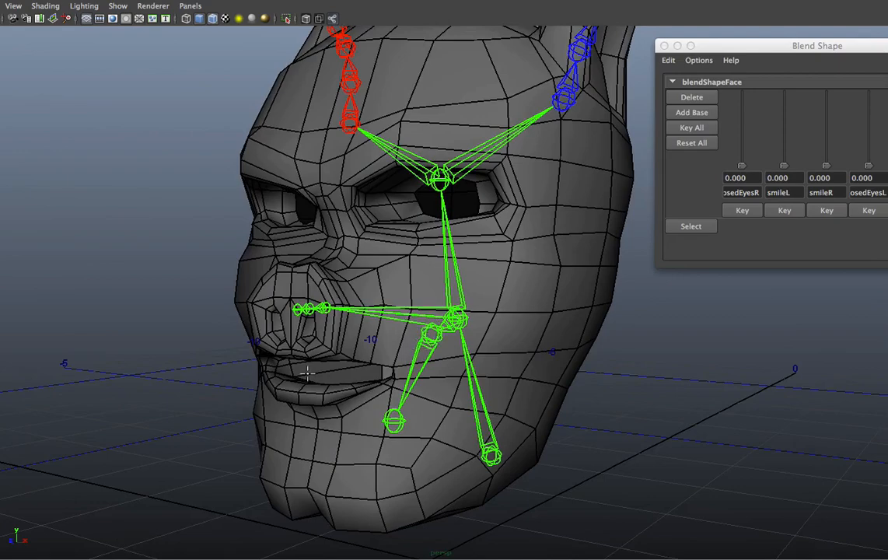
Place a new joint at the corner of the mouth with the Joint tool and check its position
right_click_drag(308, 374, 377, 317, "alt")
left_click_drag(377, 317, 458, 238, "alt")
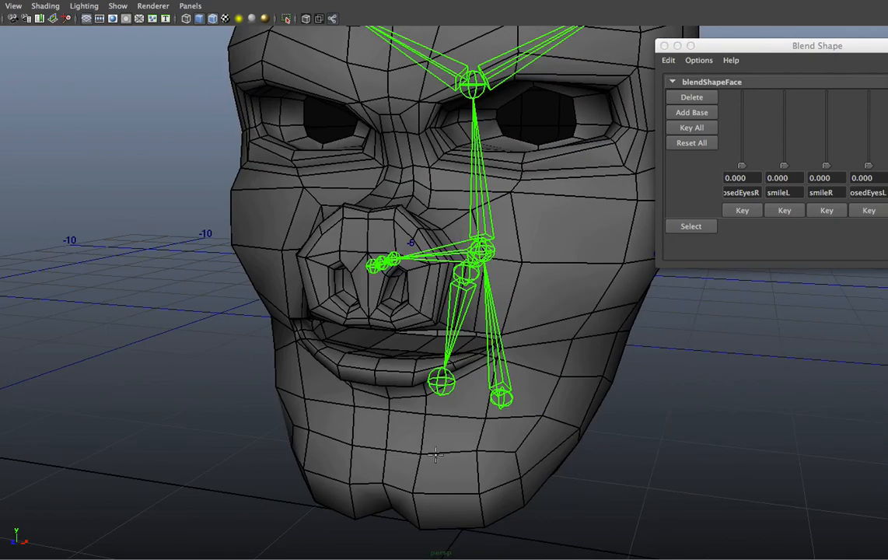
left_click_drag(362, 369, 336, 369, "alt")
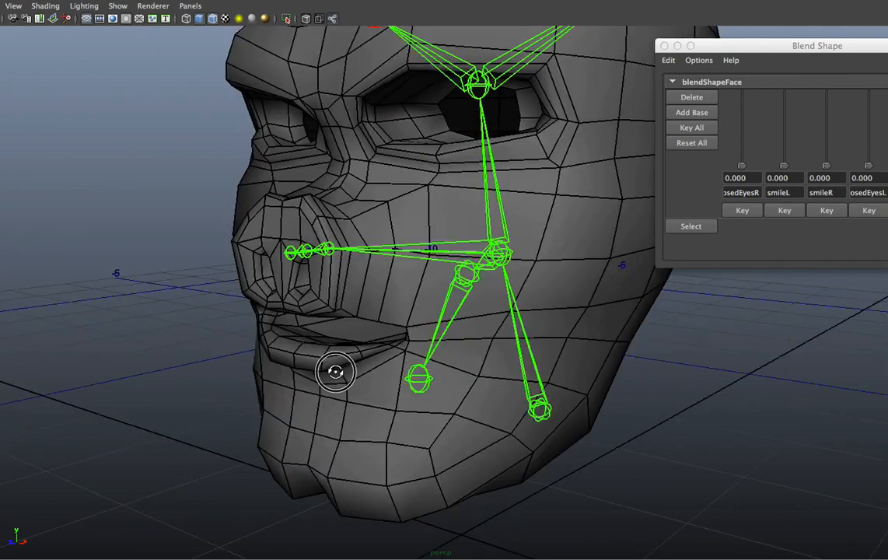
right_click_drag(294, 329, 386, 391, "alt")
left_click_drag(386, 392, 359, 382, "alt")
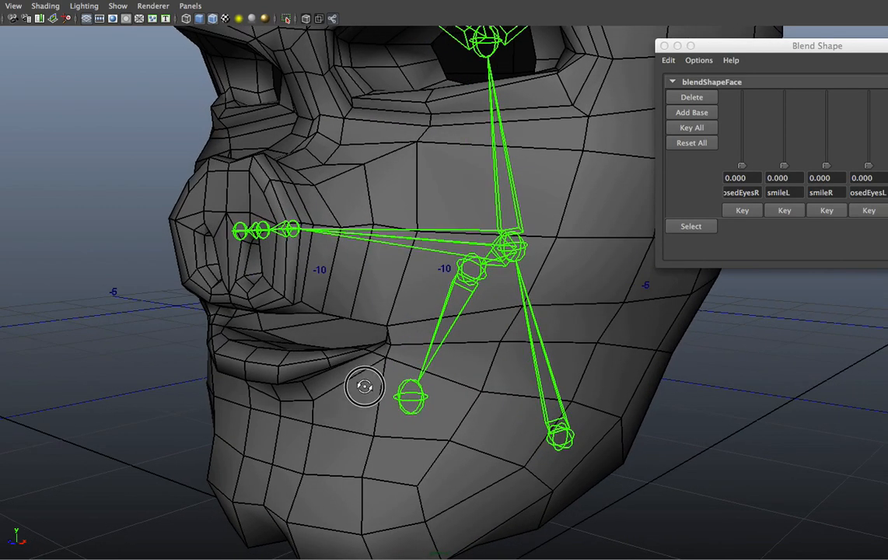
left_click(388, 343)
left_click_drag(440, 391, 458, 389, "alt")
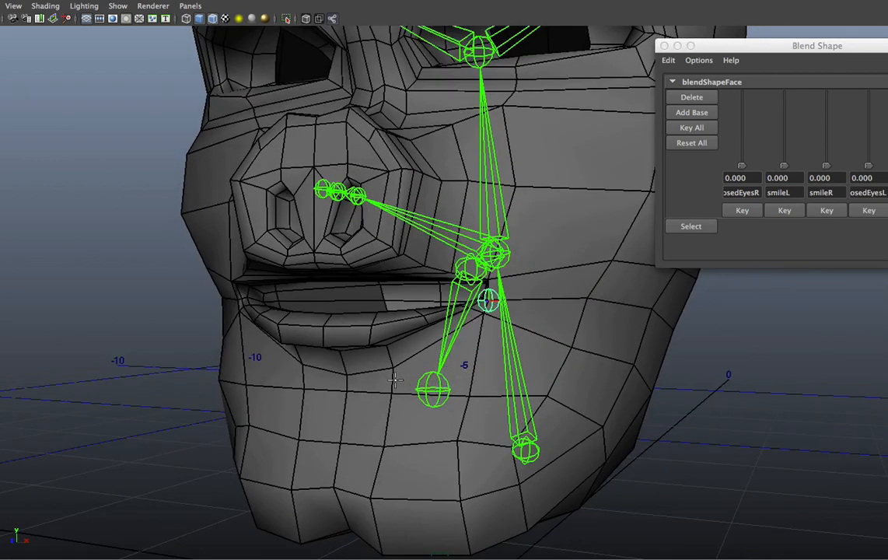
Remove the joint just placed at the corner of the mouth
left_click_drag(393, 374, 382, 387, "alt")
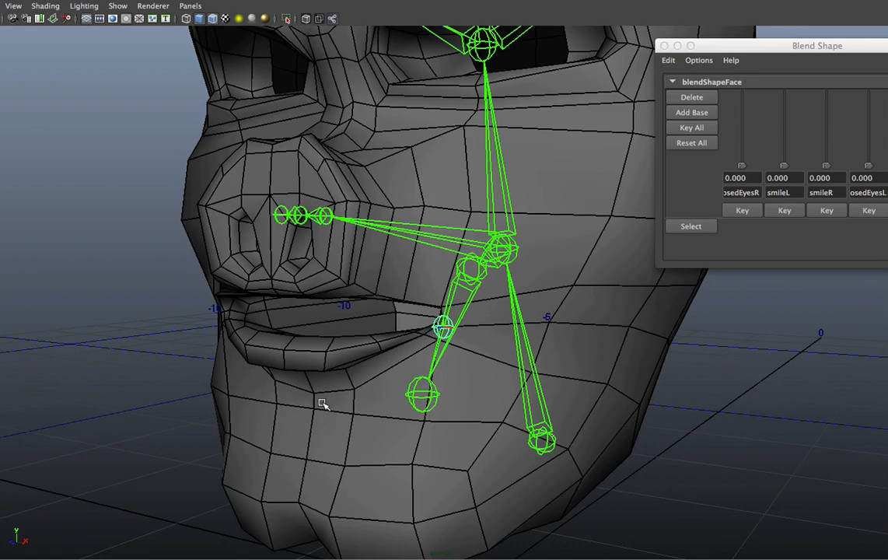
key("e")
left_click(455, 386)
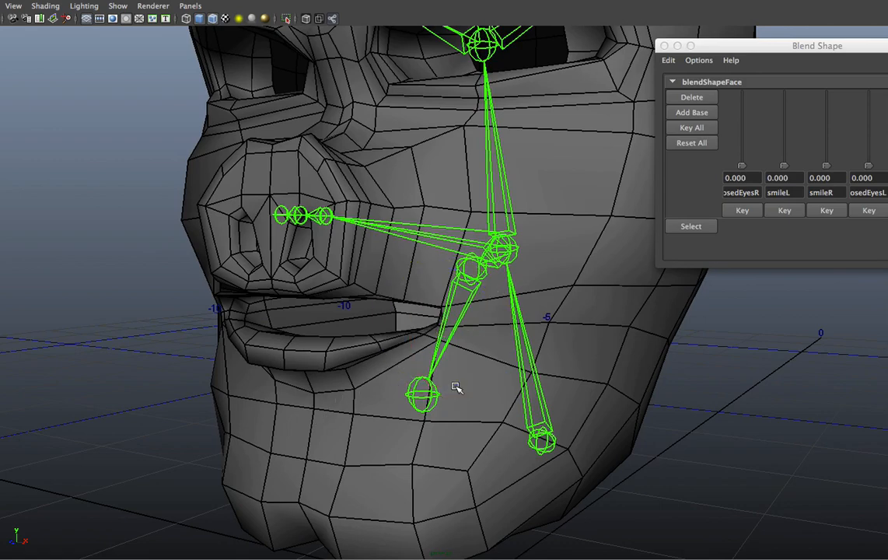
right_click_drag(526, 419, 459, 410, "alt")
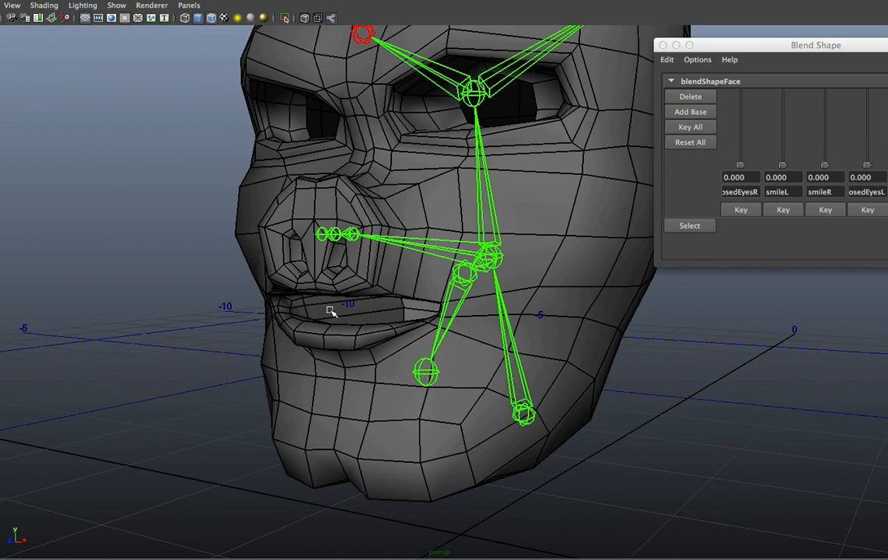
left_click_drag(472, 295, 422, 370, "alt")
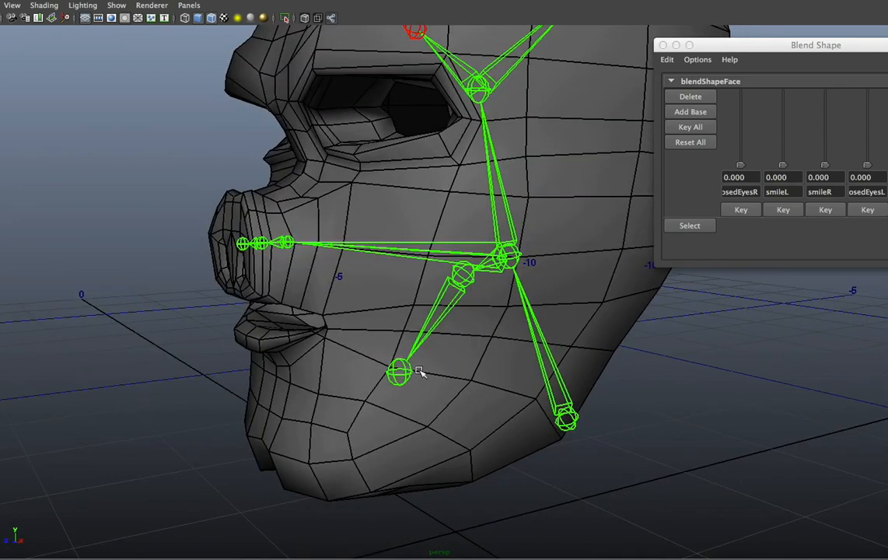
left_click(327, 325)
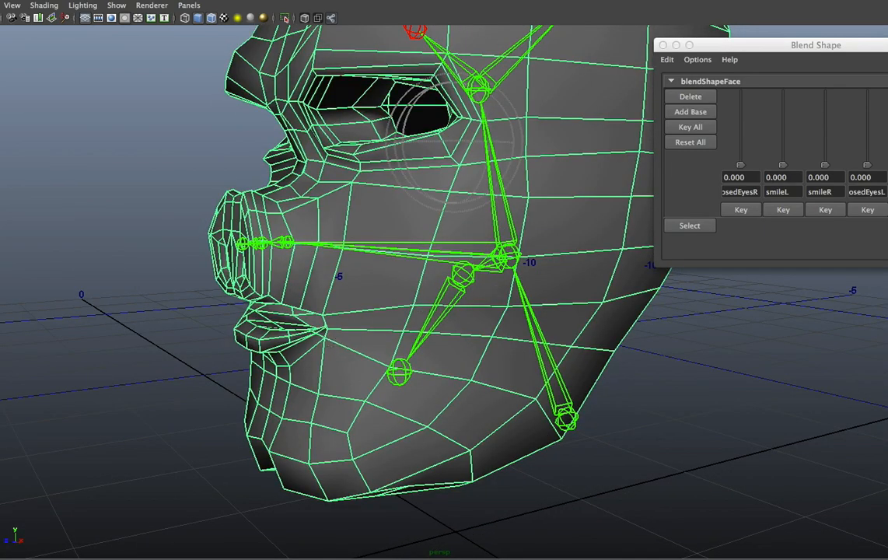
key("z")
left_click(354, 386)
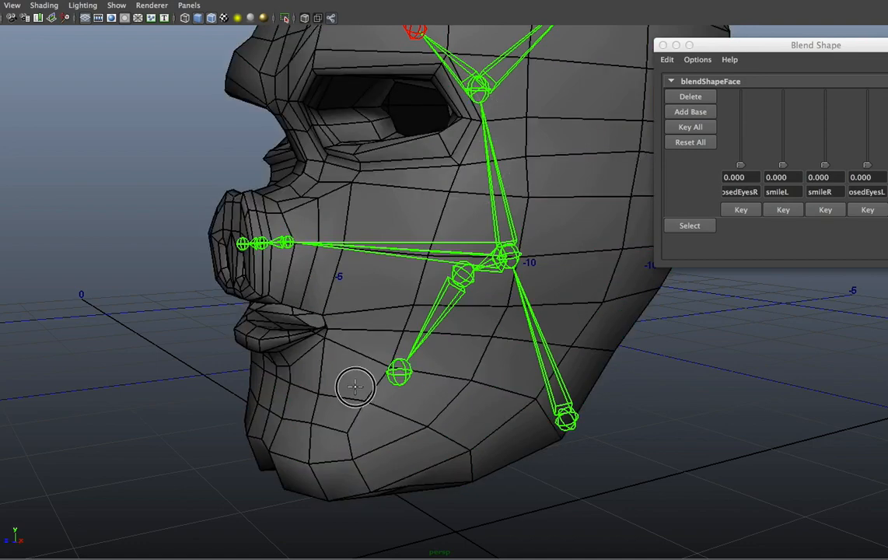
Place a single joint at the grid origin below the head with the Joint tool and frame it
scroll(363, 370, "down", 4)
left_click_drag(363, 369, 443, 396, "alt")
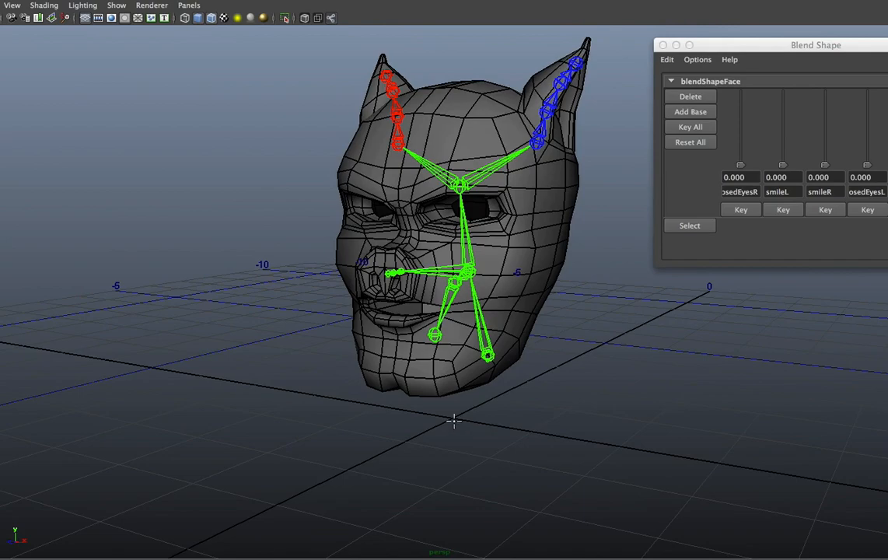
left_click(453, 419)
key("e")
key("f")
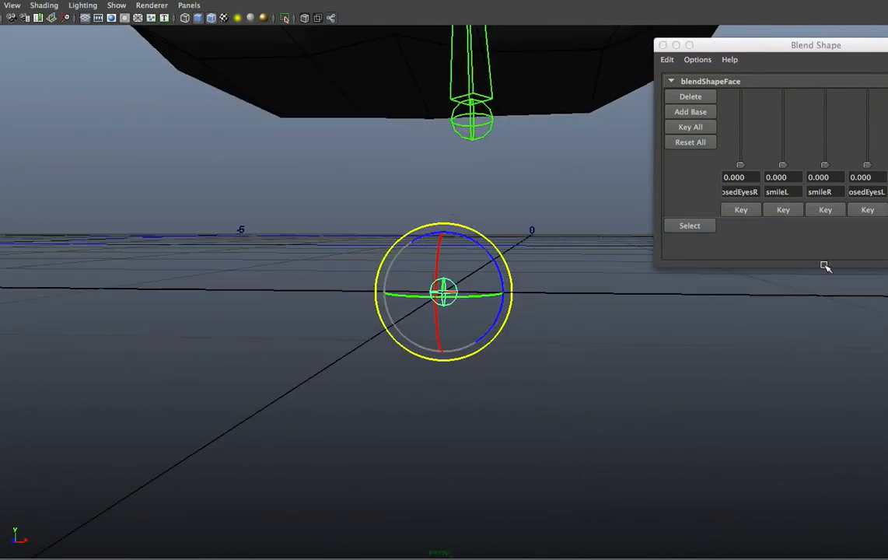
Move the Blend Shape window off the joint's channel values and close it
left_click_drag(854, 43, 887, 201)
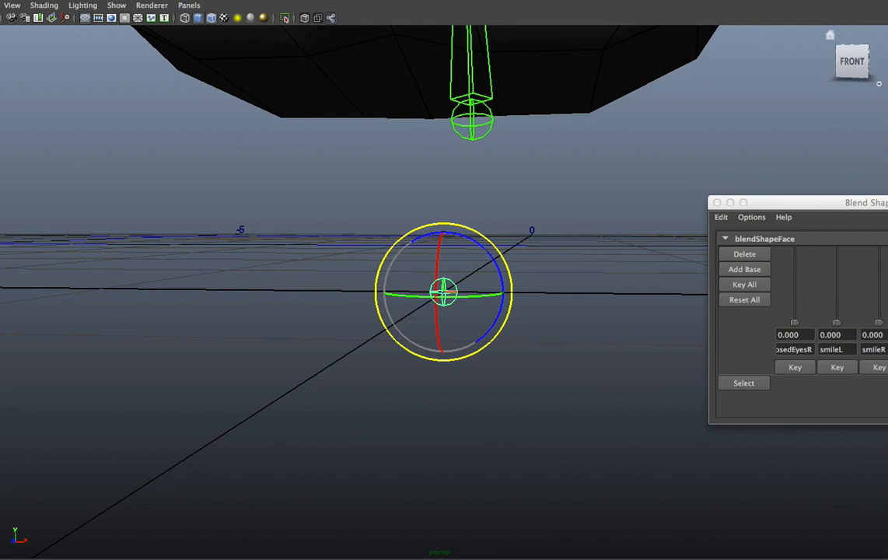
left_click_drag(372, 448, 364, 413, "alt")
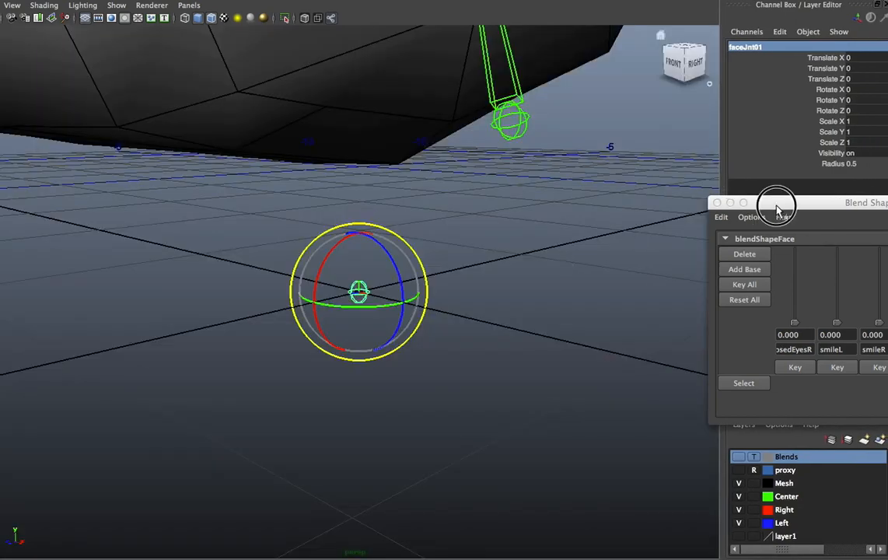
left_click_drag(778, 205, 703, 299)
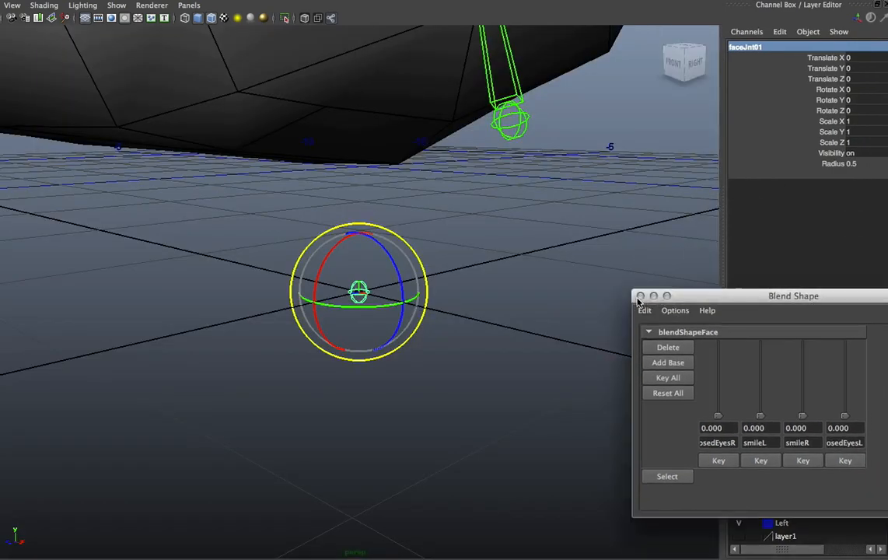
left_click(639, 296)
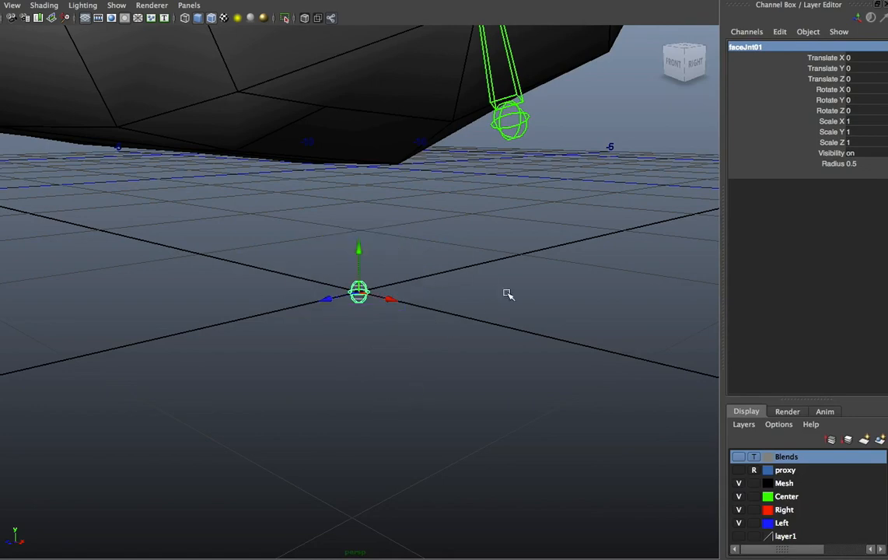
Group the joint faceJnt01 and rename the new group fjntGrp1
key("w")
left_click_drag(835, 62, 824, 110)
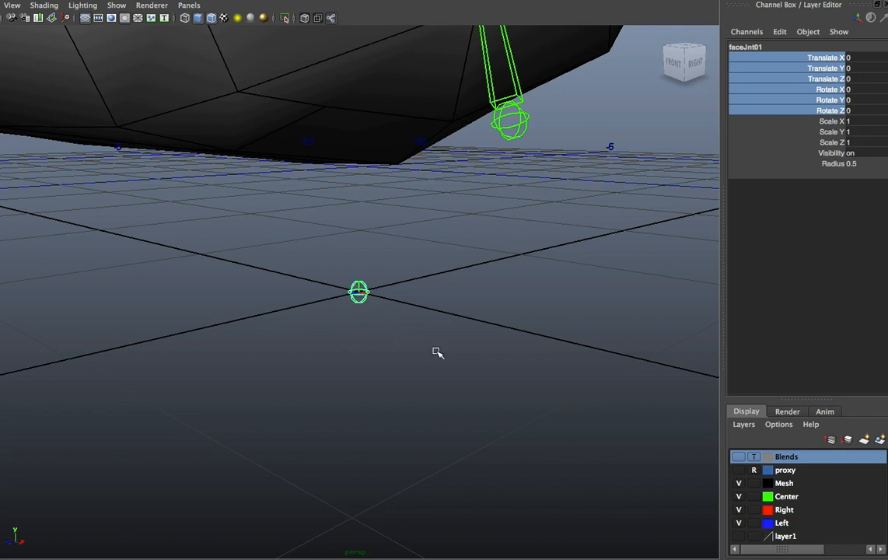
key("w")
key("ctrl+g")
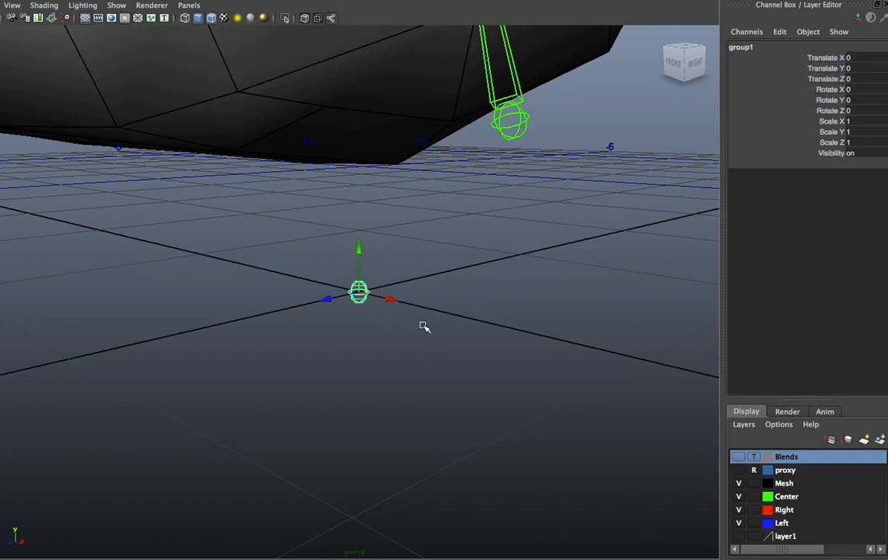
double_click(746, 48)
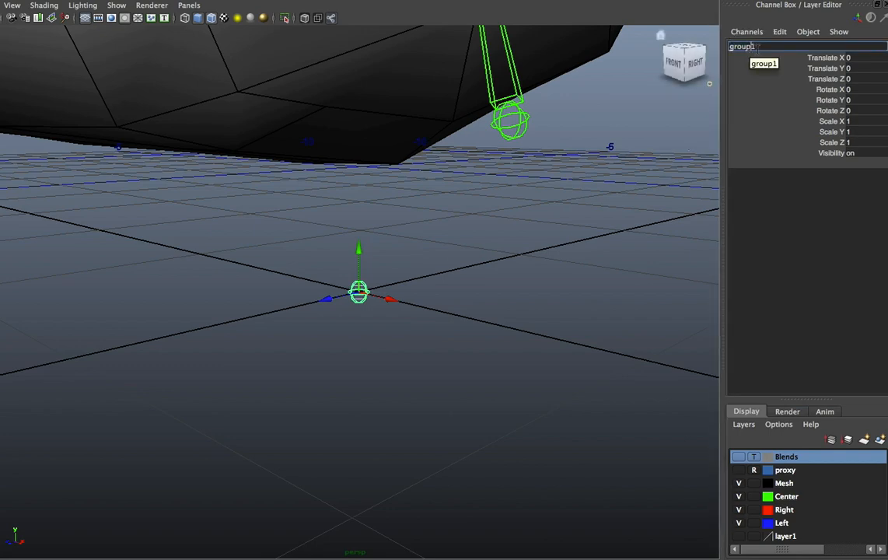
left_click_drag(757, 48, 687, 49)
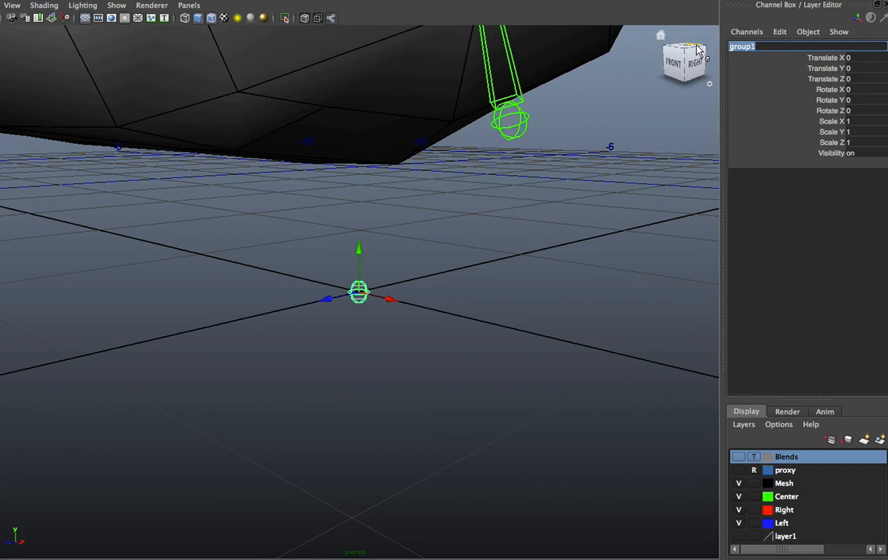
type("fjntG")
key("Return")
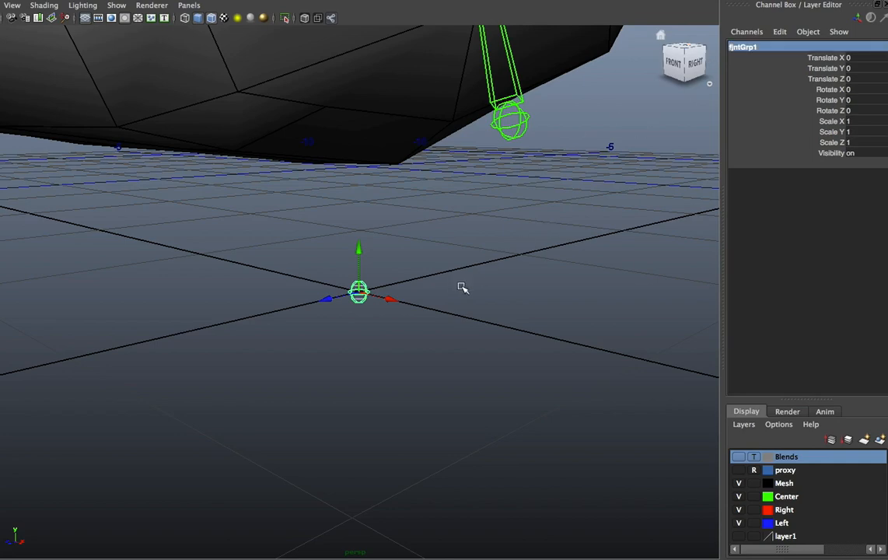
Move fjntGrp1 to the character's left mouth corner, at about X 0.516, Y 1.462, Z 1.066
left_click_drag(408, 323, 437, 305, "alt")
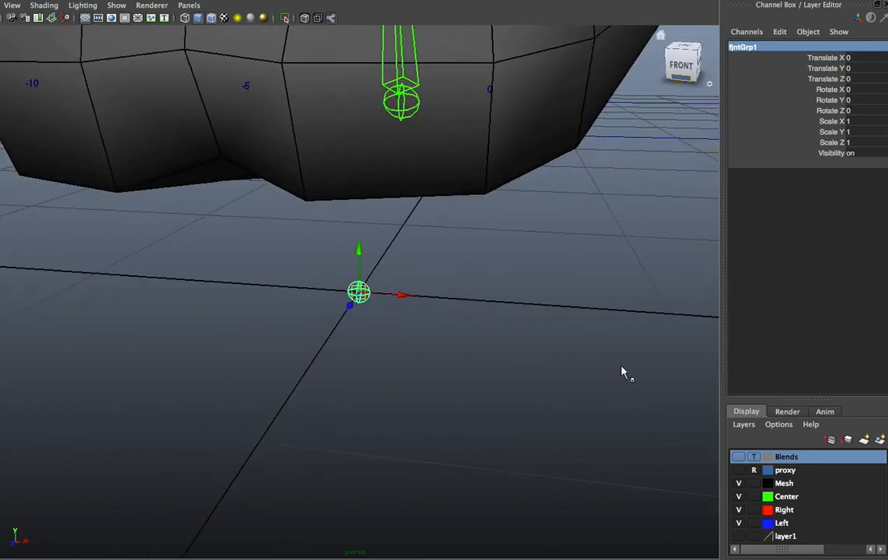
left_click_drag(622, 373, 488, 266, "alt")
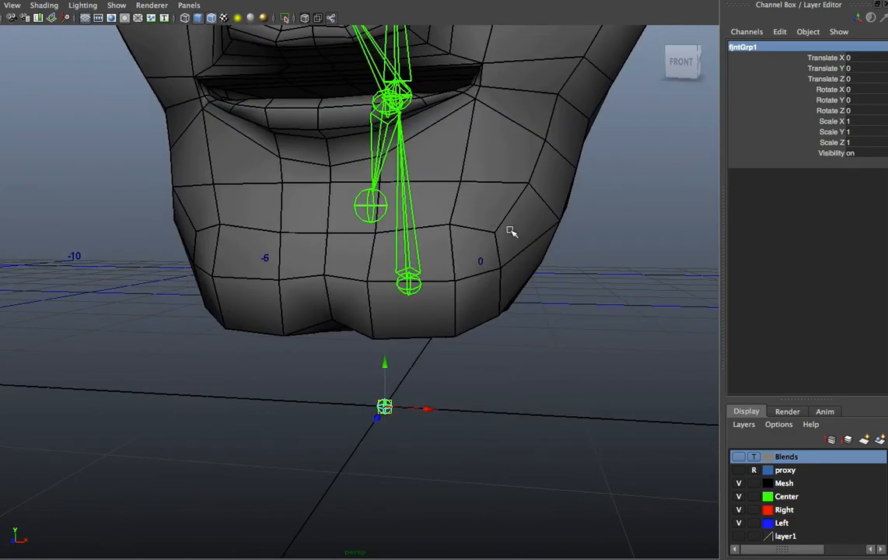
middle_click(482, 87)
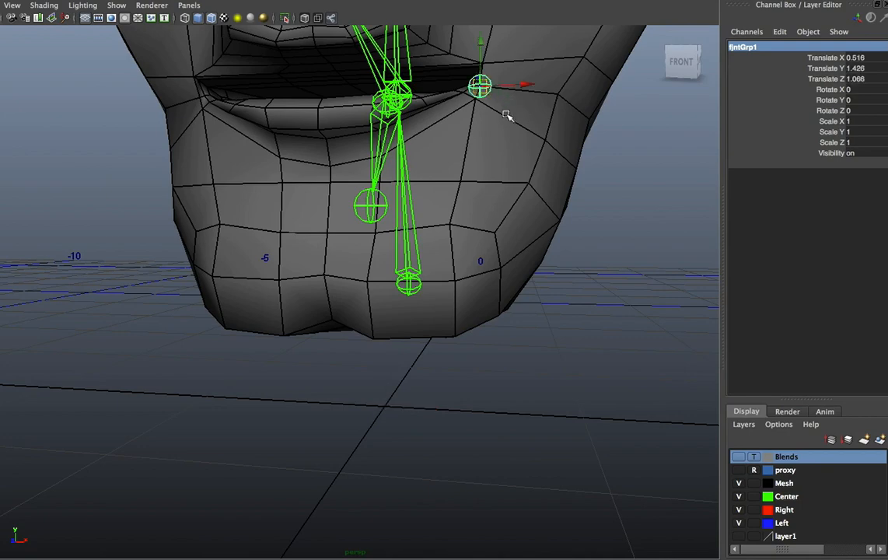
middle_click_drag(507, 115, 453, 165, "alt")
scroll(454, 166, "up", 5)
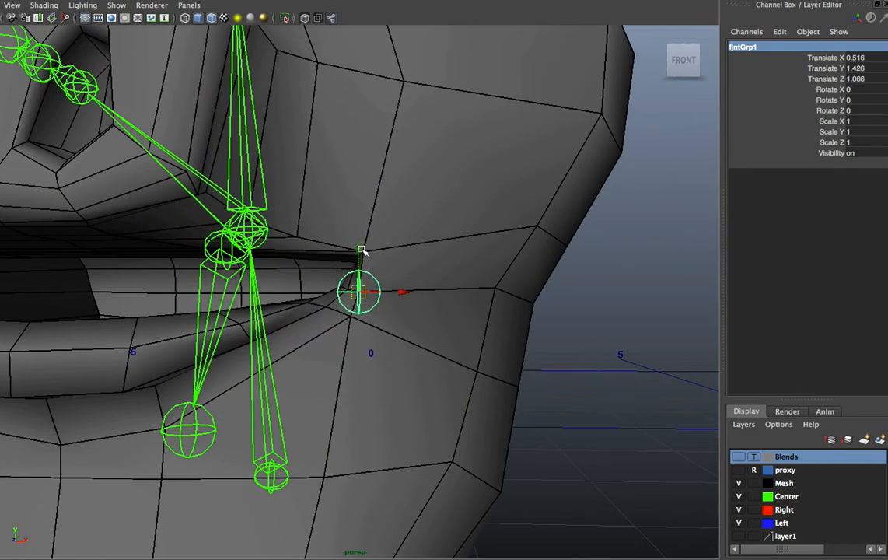
left_click_drag(363, 251, 370, 232)
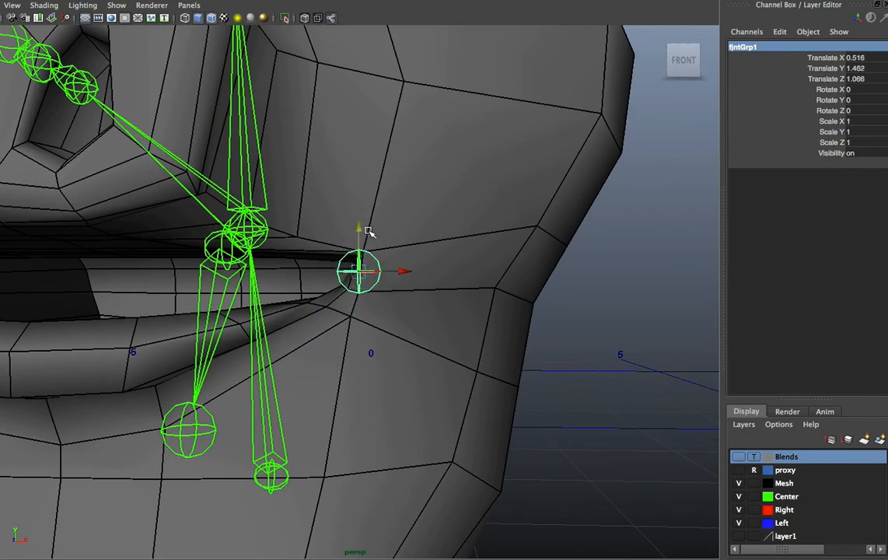
Select the mouth-corner joint and its parent group, test moving the group down, and undo the move
left_click(594, 308)
left_click(359, 268)
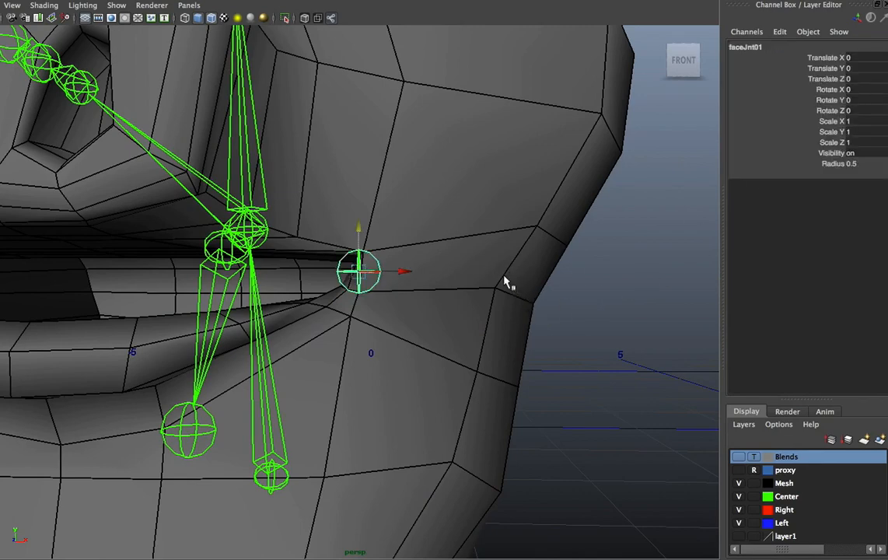
key("Up")
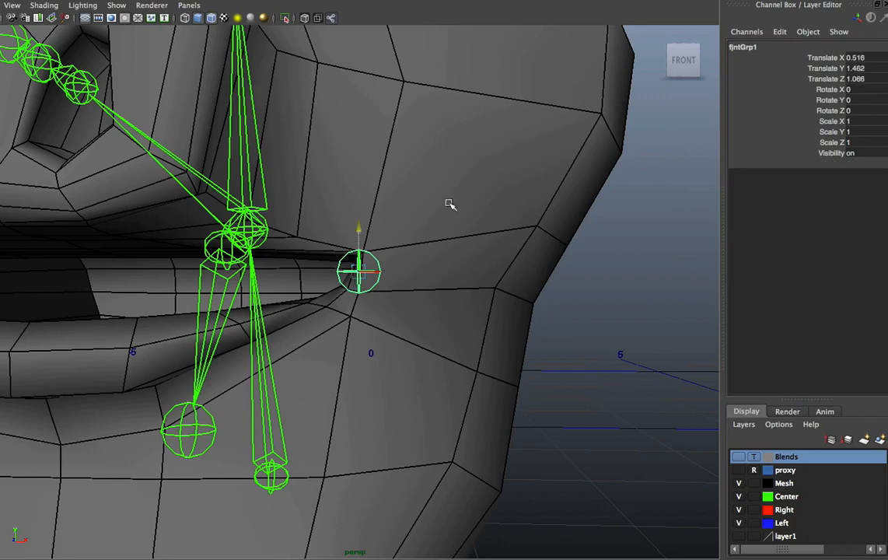
middle_click_drag(450, 205, 477, 275)
left_click_drag(478, 275, 421, 262, "alt")
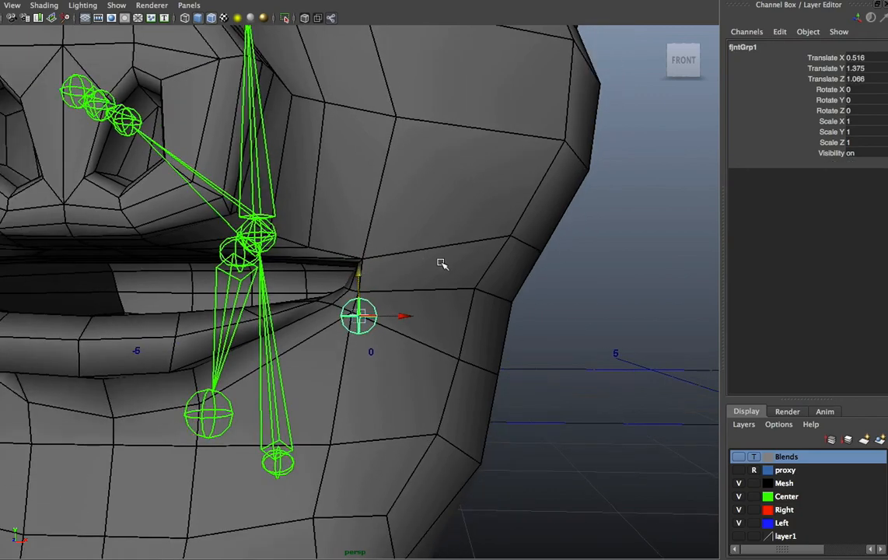
key("z")
left_click(357, 272)
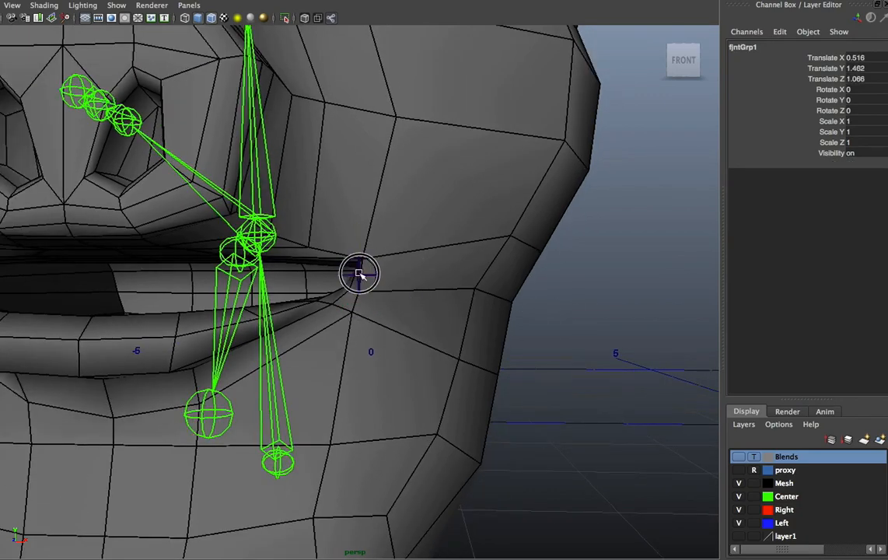
Clear the selection and check the joint's placement at the mouth corner from the front
left_click(422, 274)
left_click_drag(422, 274, 473, 281, "alt")
left_click(575, 311)
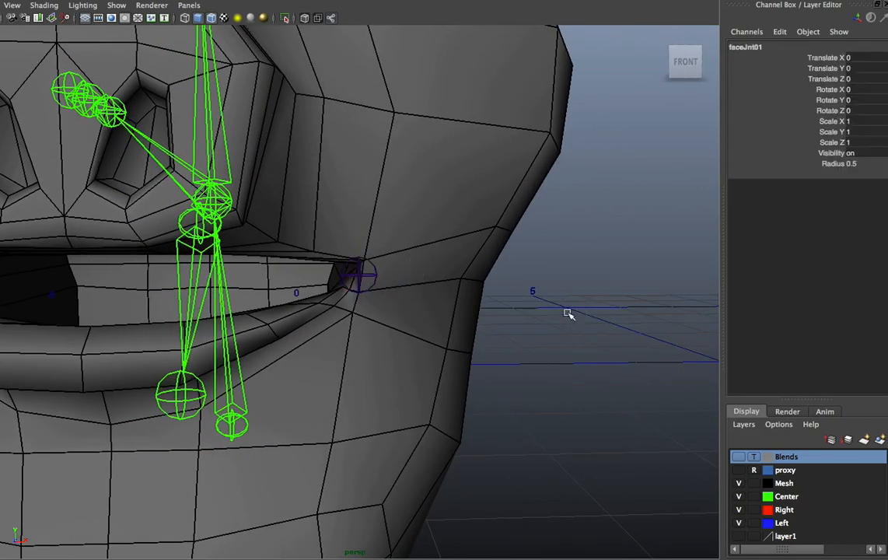
left_click_drag(512, 313, 373, 297, "alt")
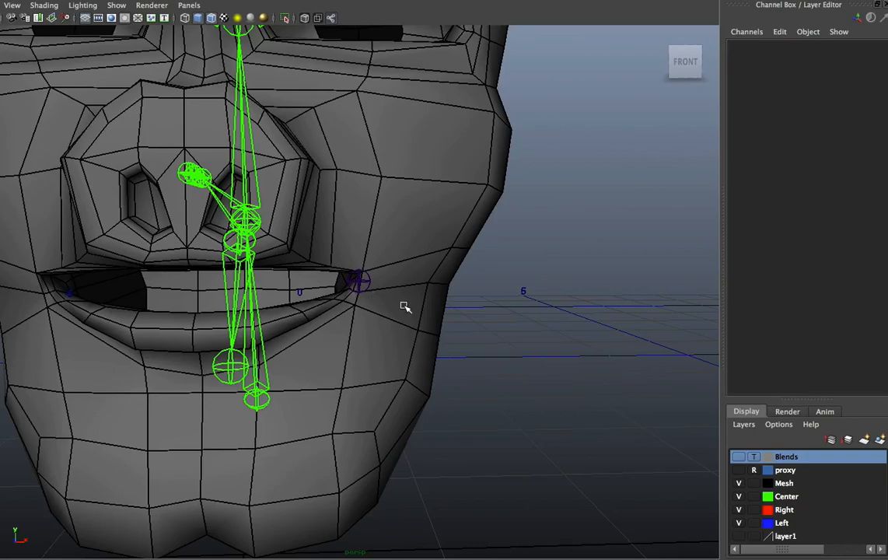
right_click_drag(426, 303, 527, 319, "alt")
left_click_drag(527, 319, 517, 355, "alt")
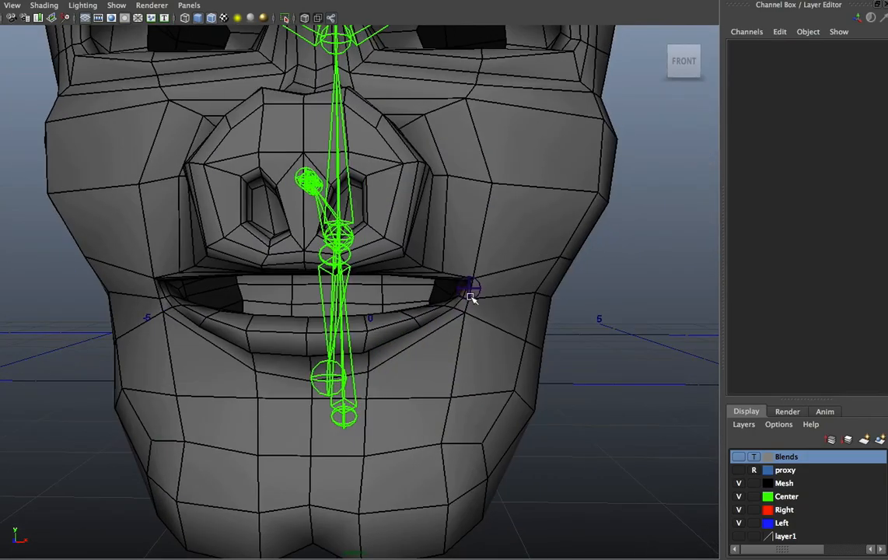
Reselect the mouth-corner group fjntGrp1, check its fit against the lips from several angles, and duplicate it
left_click(469, 289)
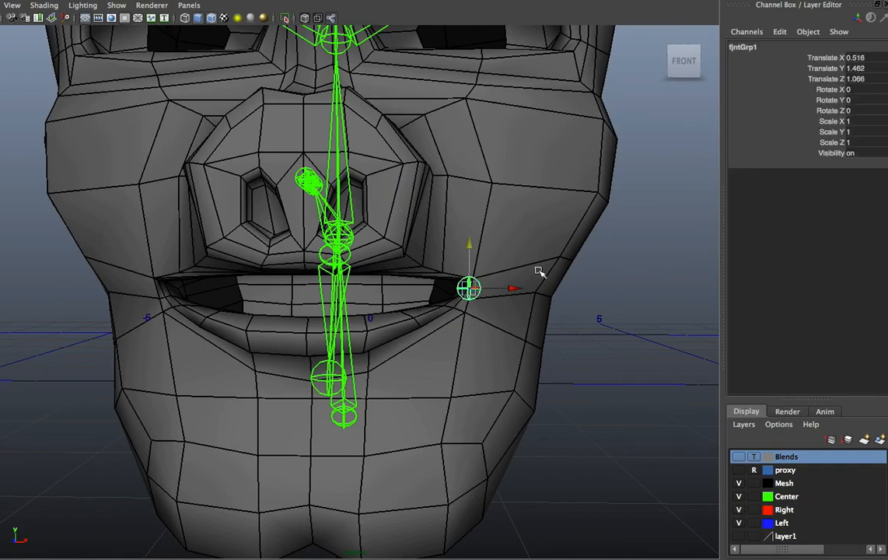
left_click_drag(485, 299, 355, 281, "alt")
right_click_drag(353, 281, 518, 348, "alt")
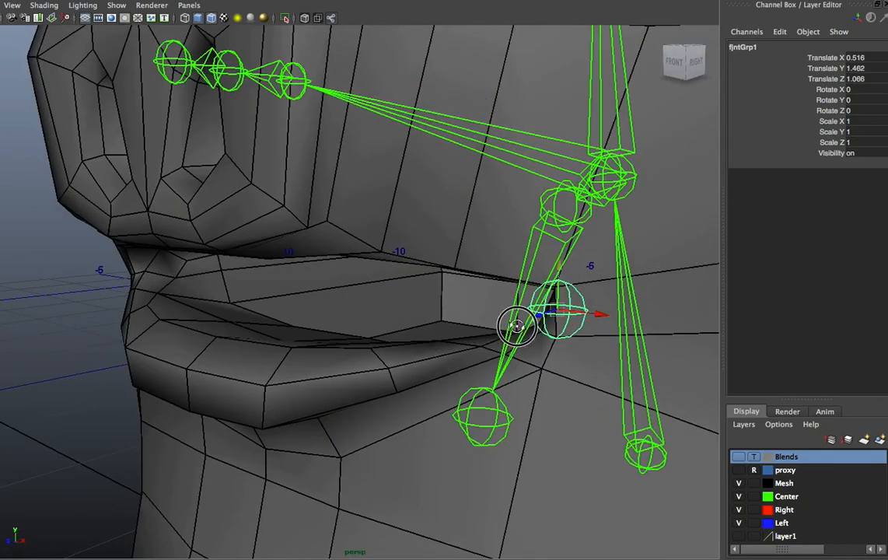
left_click_drag(459, 289, 482, 286, "alt")
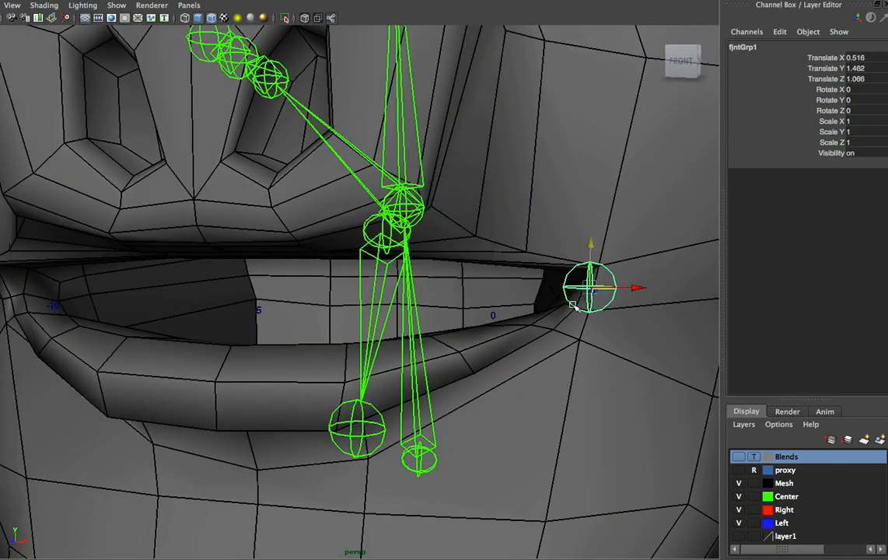
left_click_drag(551, 319, 540, 298, "alt")
right_click_drag(520, 296, 553, 301, "alt")
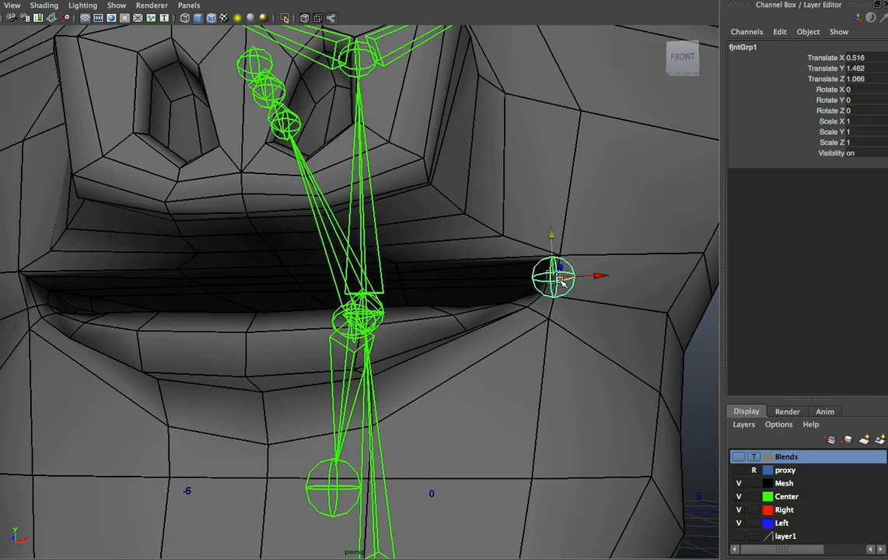
left_click_drag(613, 323, 626, 339, "alt")
key("ctrl+d")
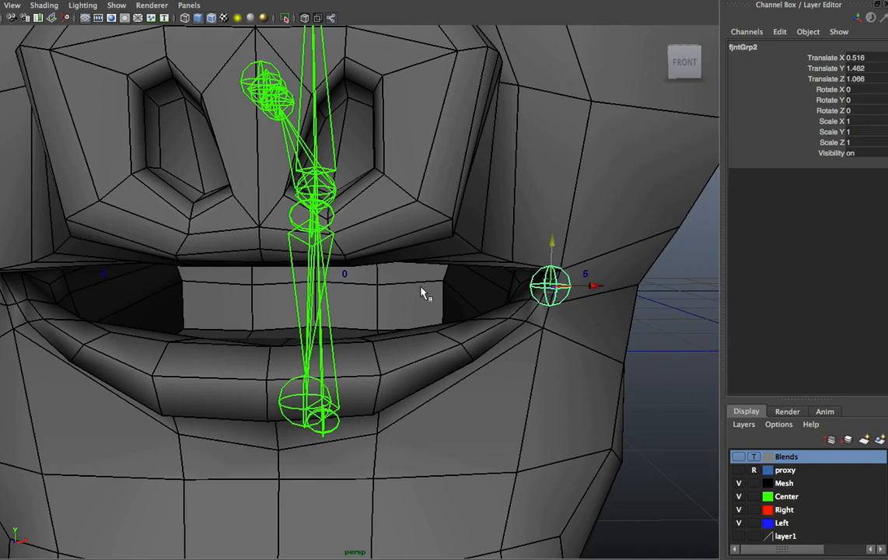
right_click_drag(569, 340, 484, 317, "alt")
left_click_drag(484, 317, 459, 319, "alt")
middle_click_drag(476, 311, 542, 308, "alt")
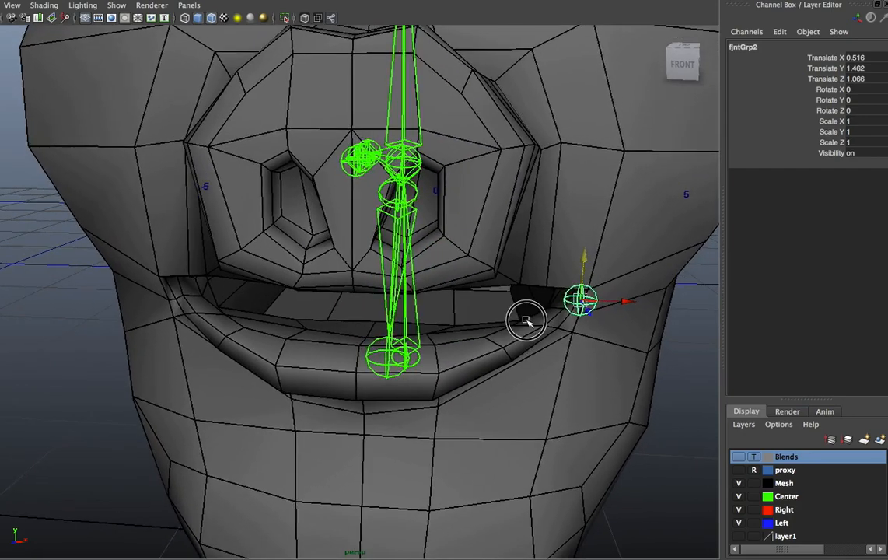
Move the duplicated group fjntGrp2 onto the character's left lower lip, at about X 0.329, Y 1.375, Z 1.183
left_click_drag(526, 320, 507, 324, "alt")
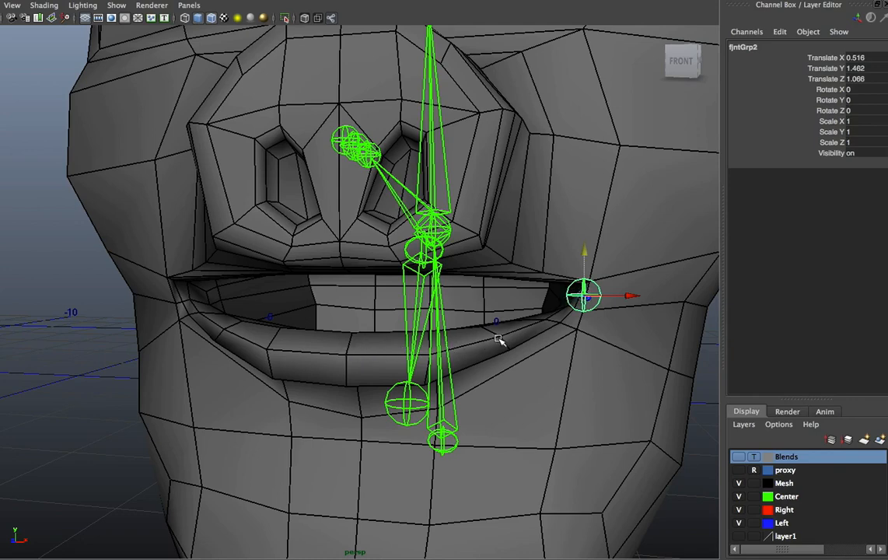
key("z")
key("w")
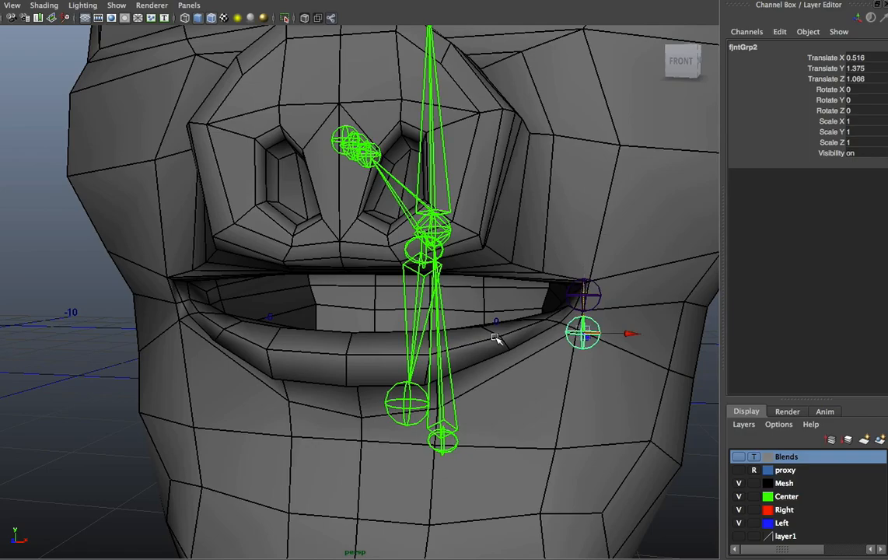
middle_click_drag(496, 337, 498, 338)
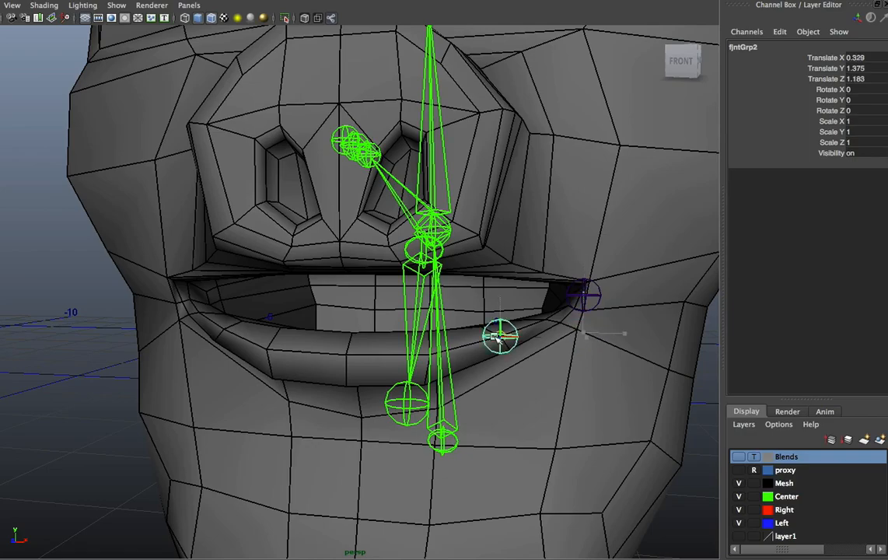
Duplicate the left lower-lip group and place the copy at the lower lip's centre, at X 0, Y 1.337, Z 1.282
left_click_drag(468, 395, 491, 403, "alt")
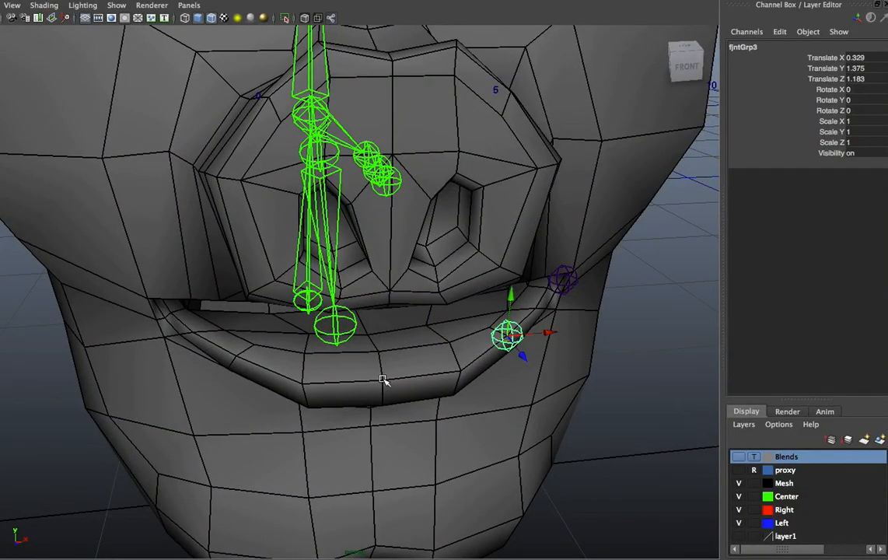
scroll(384, 378, "down", 2)
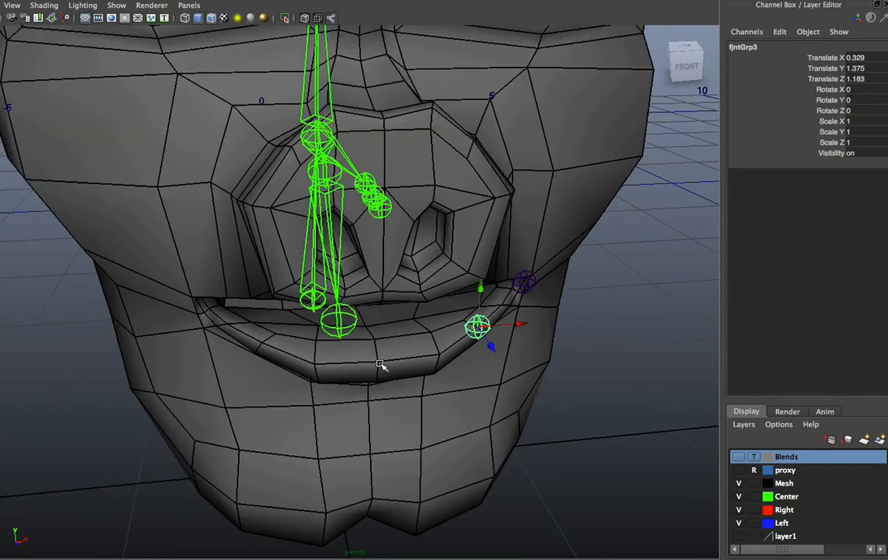
middle_click_drag(380, 365, 378, 363)
Duplicate the left lower-lip joint's parent group and mirror the copy by setting its Translate X to -0.329
left_click_drag(520, 402, 455, 383, "alt")
left_click(452, 369)
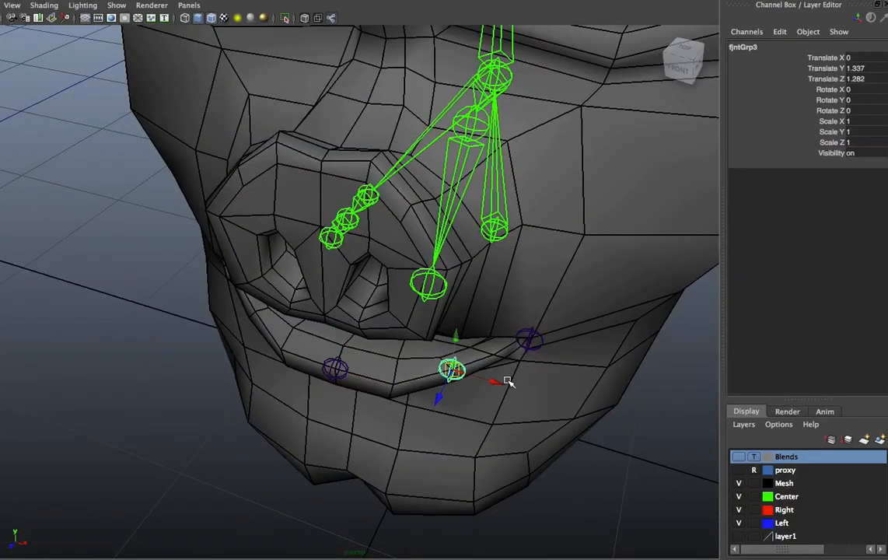
key("Down")
key("Up")
double_click(858, 58)
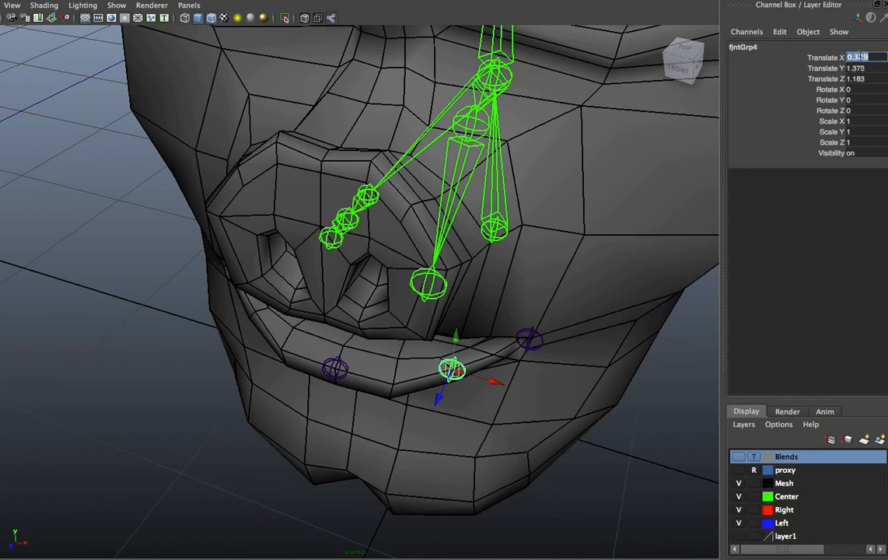
key("Left")
type("-")
key("Return")
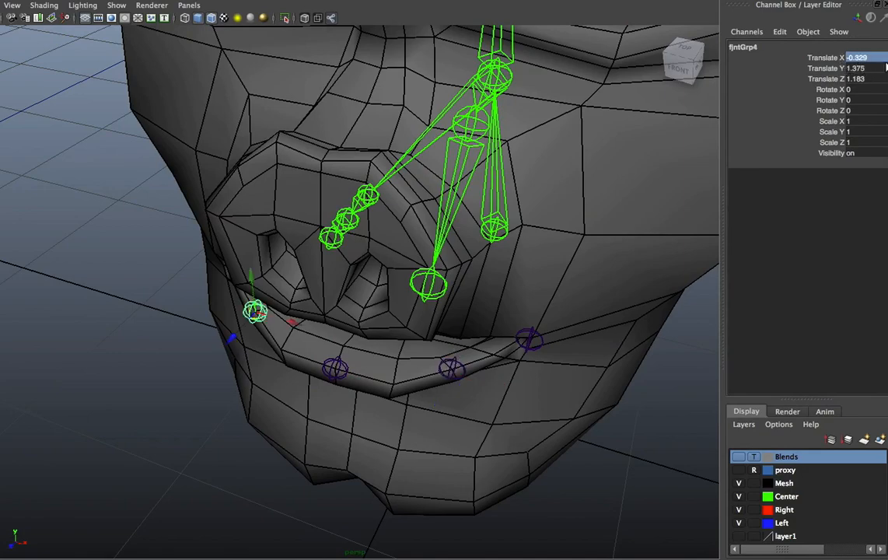
Duplicate the left mouth-corner group fjntGrp1 and set the copy's Translate X to -0.516
left_click_drag(523, 234, 549, 184, "alt")
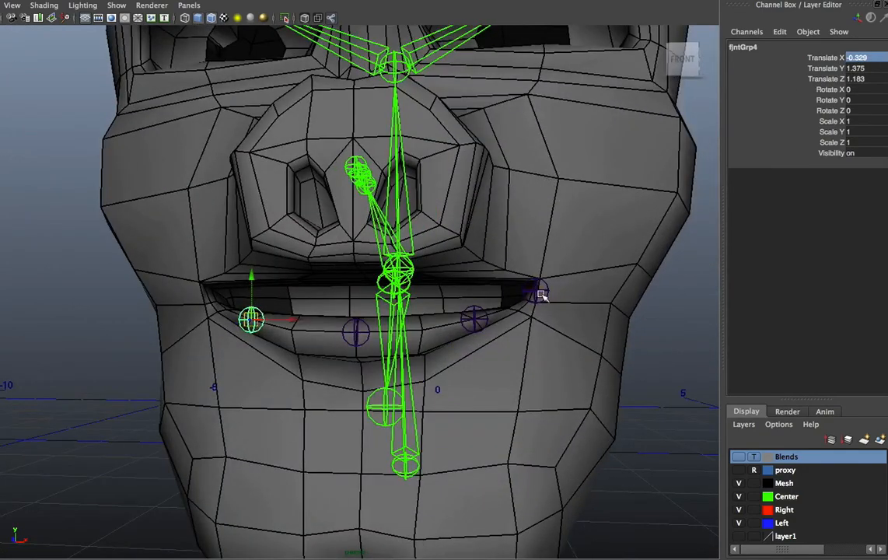
scroll(566, 348, "up", 3)
left_click(597, 290)
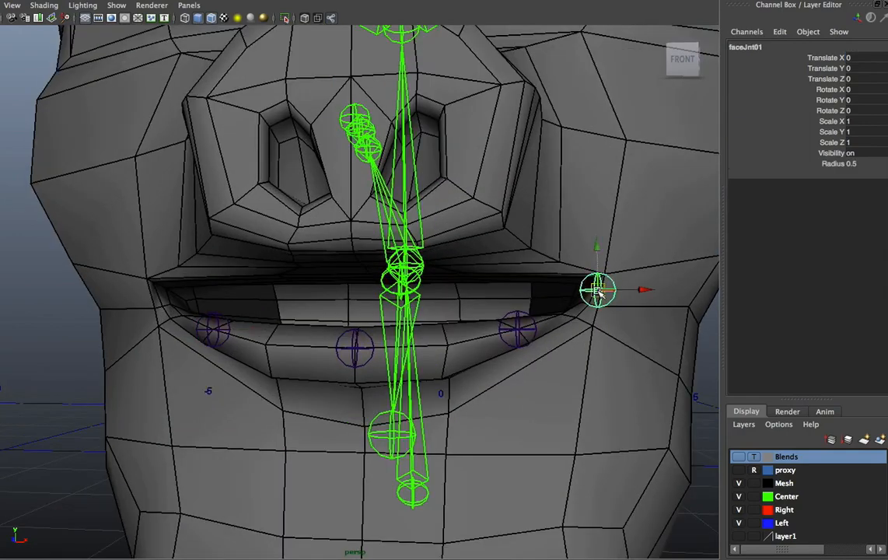
key("Up")
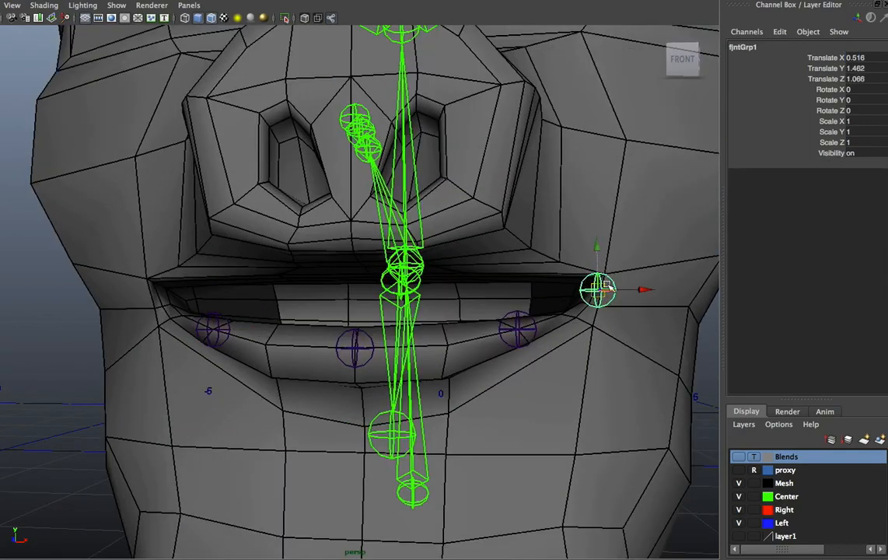
key("ctrl+d")
left_click(861, 58)
left_click(862, 57)
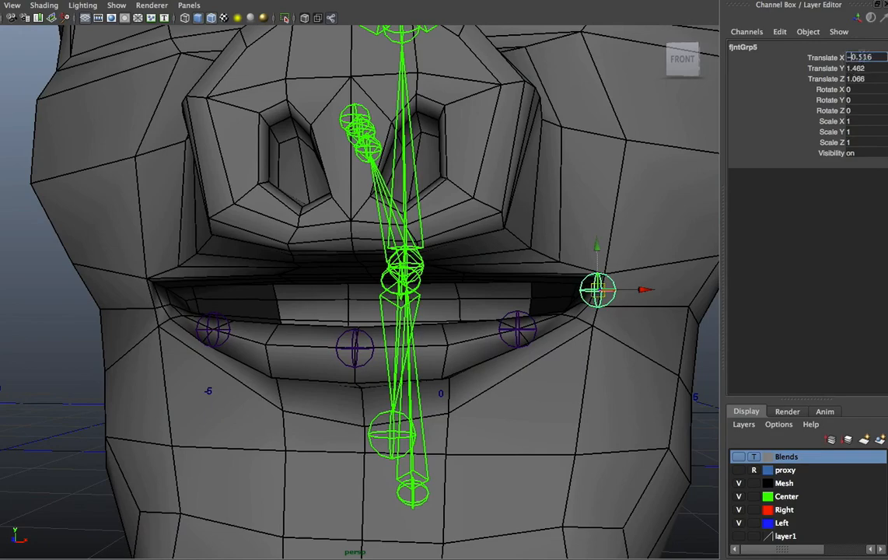
type("-")
key("Return")
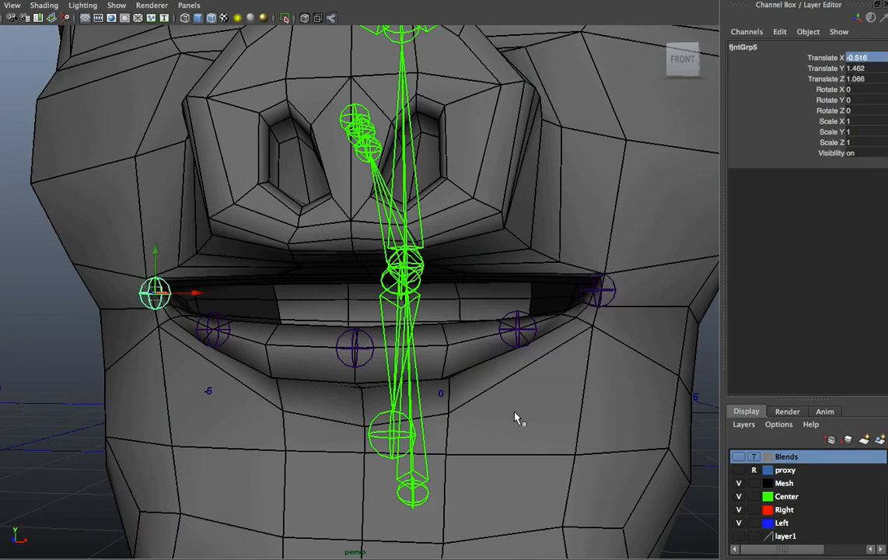
Duplicate the left mouth-corner joint's parent group and place copies over the cheeks and along both brows
left_click_drag(404, 351, 513, 311, "alt")
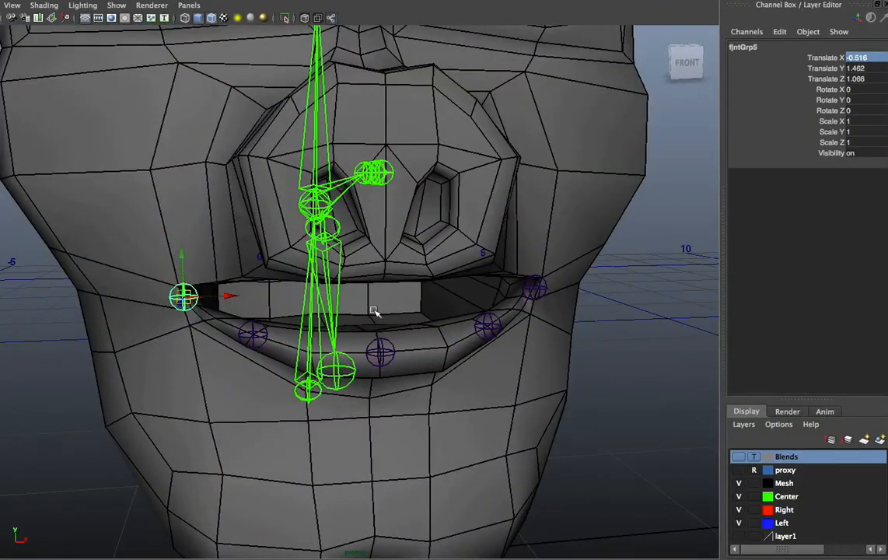
left_click_drag(353, 344, 481, 238, "alt")
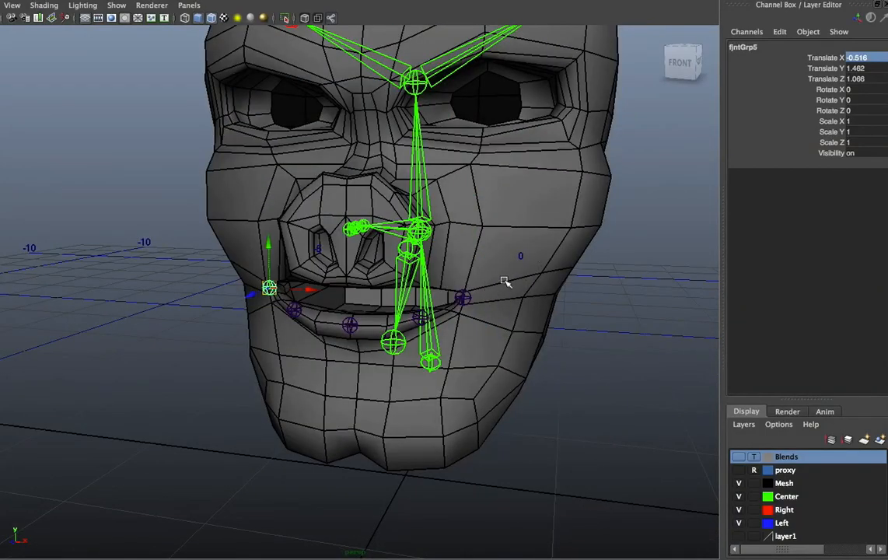
right_click_drag(389, 269, 427, 286, "alt")
left_click(486, 299)
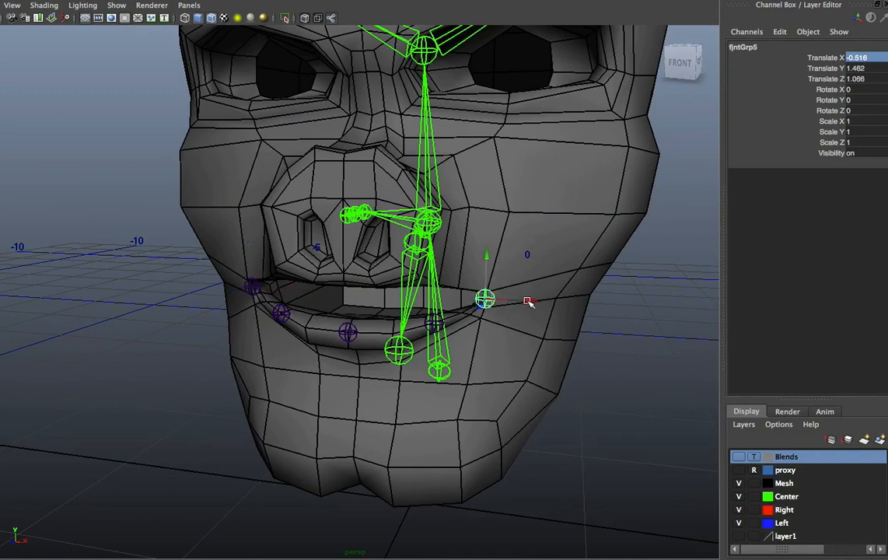
key("Up")
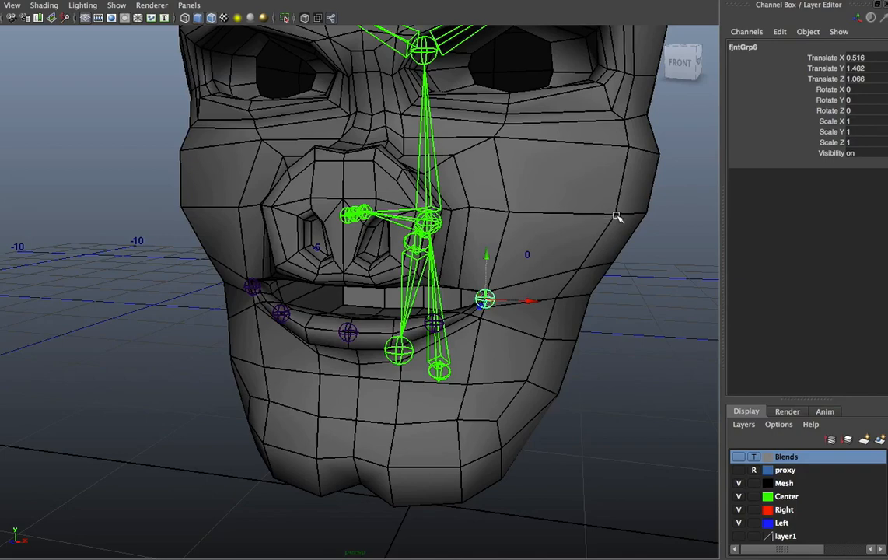
key("Down")
left_click_drag(620, 214, 549, 343, "alt")
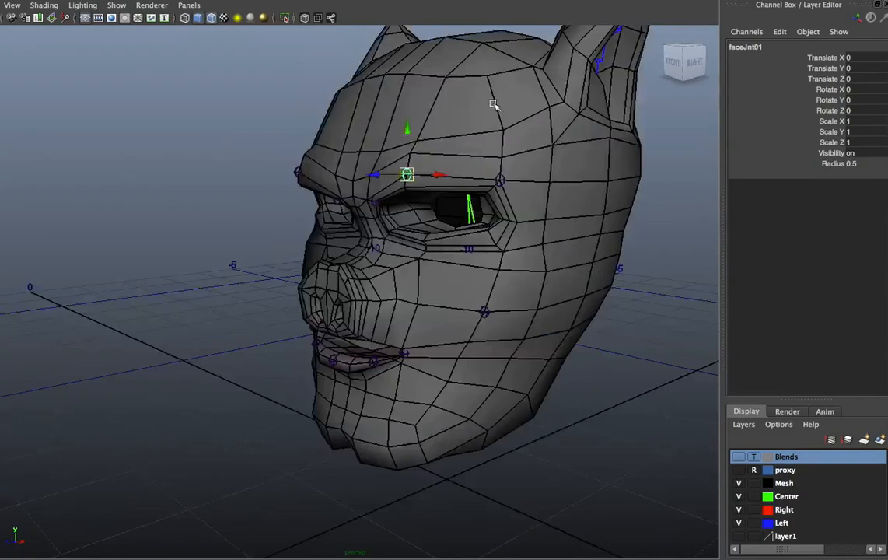
Turn on X-ray display for joints and view the head's skeleton from its other side
left_click(331, 18)
left_click_drag(441, 230, 355, 206, "alt")
left_click_drag(502, 369, 579, 336, "alt")
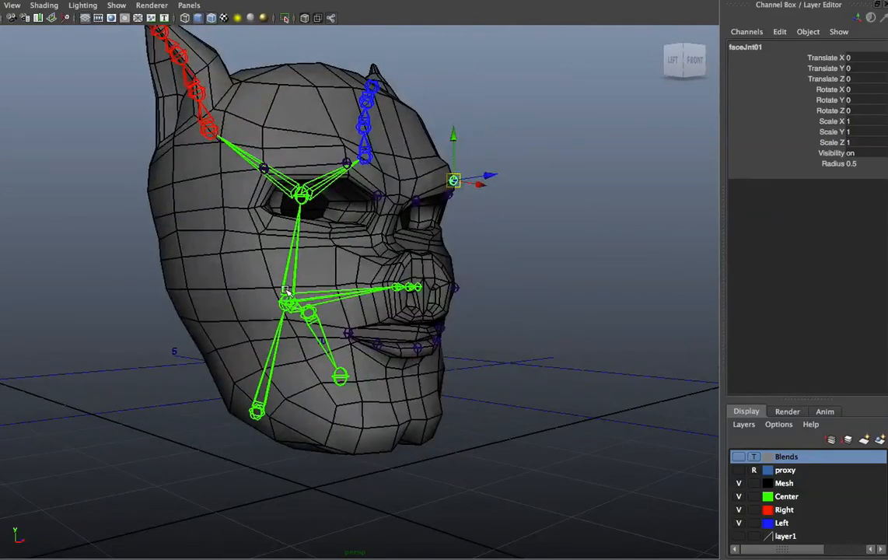
Test-rotate the head joint headJnt1 to about -25.6 on Z, key it, and undo both changes
left_click(288, 296)
key("e")
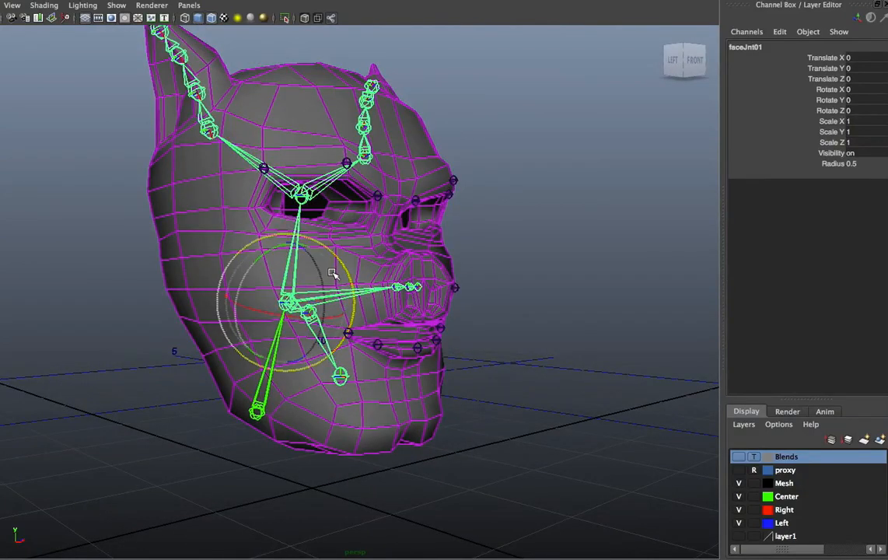
left_click_drag(323, 274, 288, 268)
key("s")
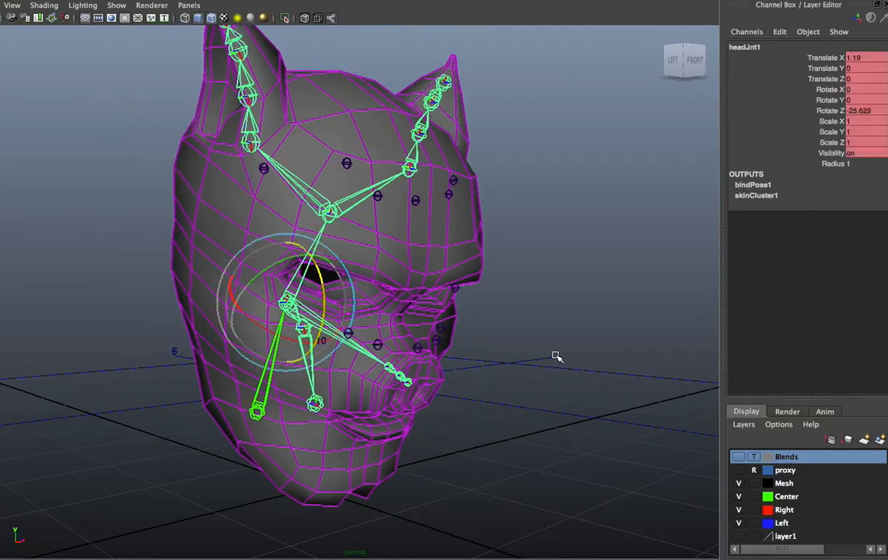
key("ctrl+z")
key("ctrl+z")
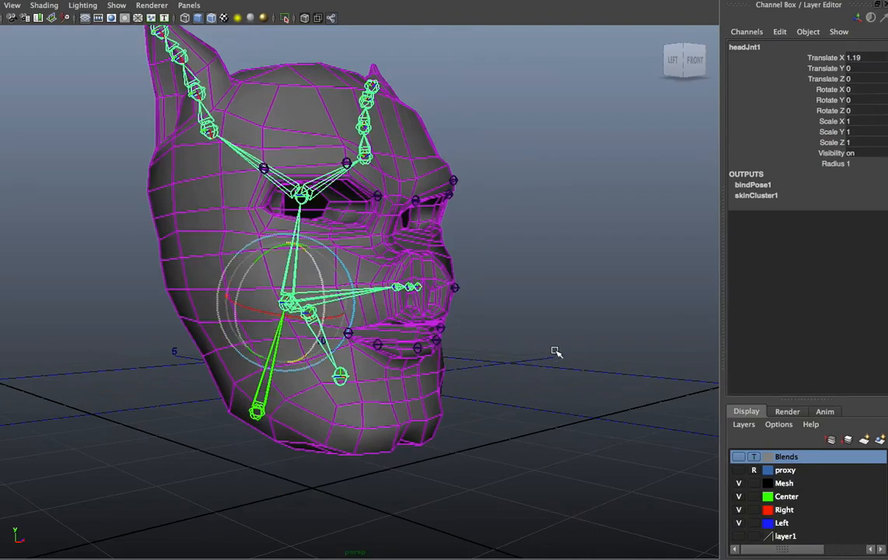
Clear the head joint selection and examine the placement of the face joints across the head
left_click_drag(555, 352, 340, 337, "alt")
right_click_drag(341, 337, 366, 388, "alt")
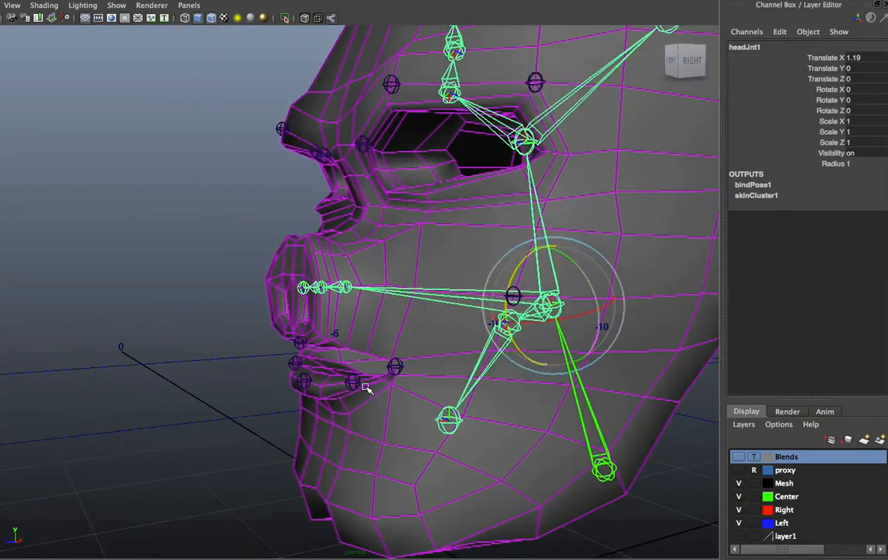
middle_click_drag(382, 334, 292, 367, "alt")
scroll(572, 384, "down", 3)
left_click_drag(565, 385, 618, 397, "alt")
left_click(557, 423)
left_click_drag(523, 419, 541, 419, "alt")
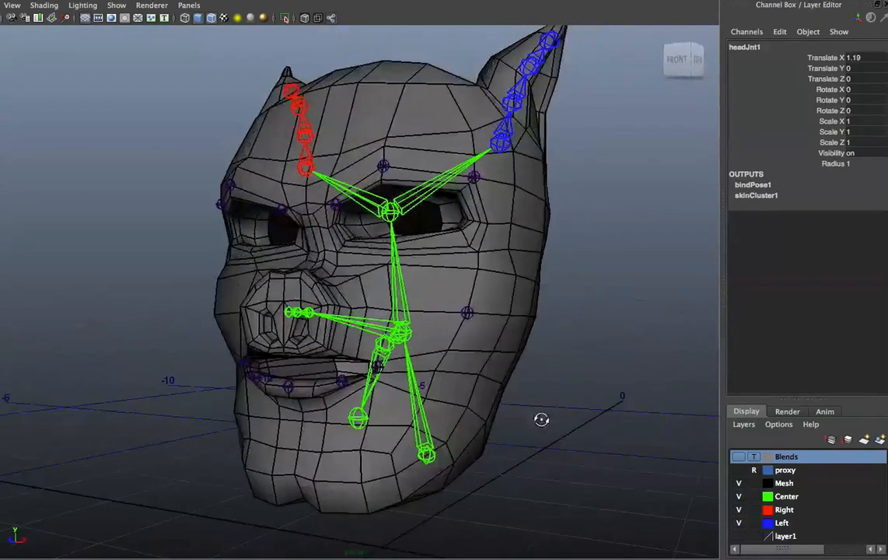
left_click(533, 421)
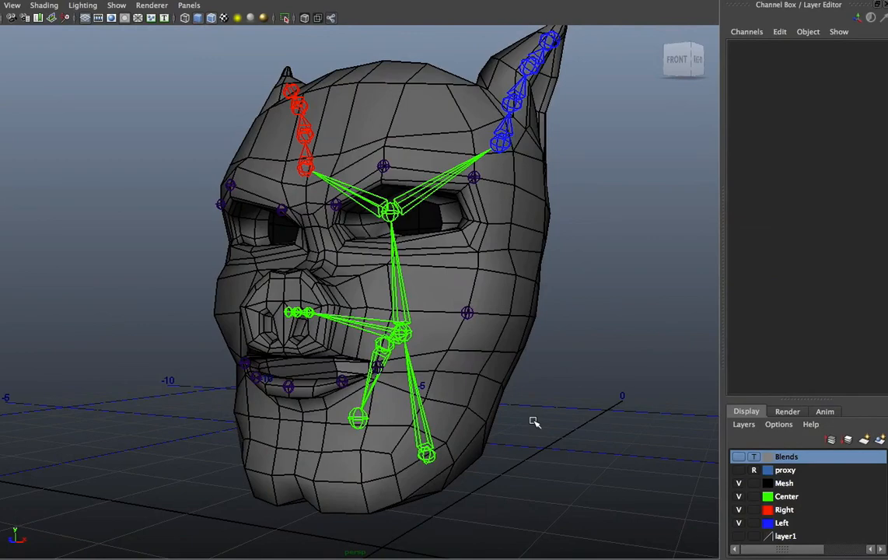
Examine the joints around the lips and cheek up close from side and three-quarter views
left_click_drag(488, 391, 468, 395, "alt")
right_click_drag(335, 292, 448, 406, "alt")
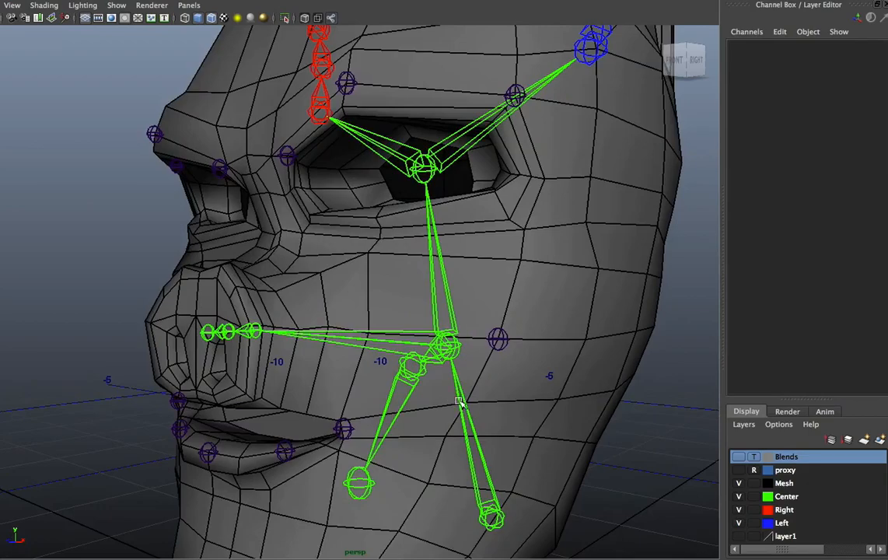
left_click_drag(396, 412, 438, 390, "alt")
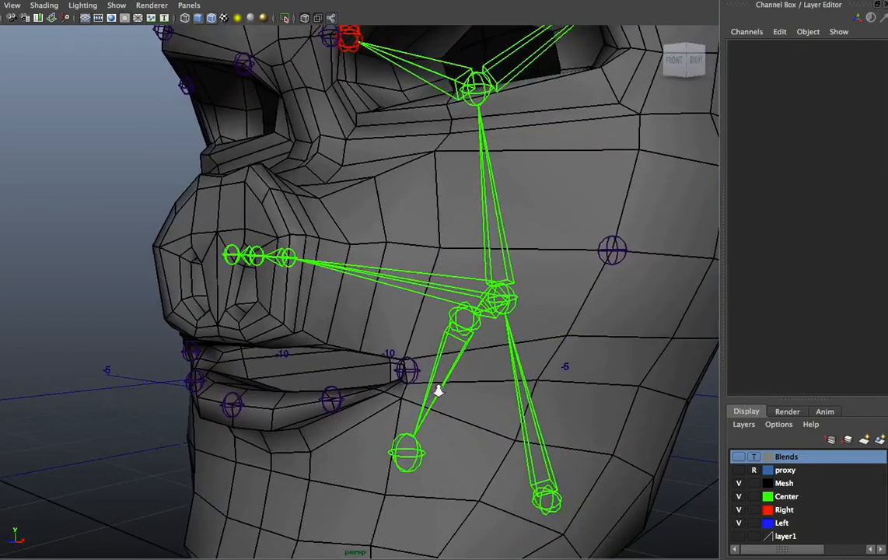
right_click_drag(438, 390, 454, 380, "alt")
left_click_drag(454, 379, 484, 375, "alt")
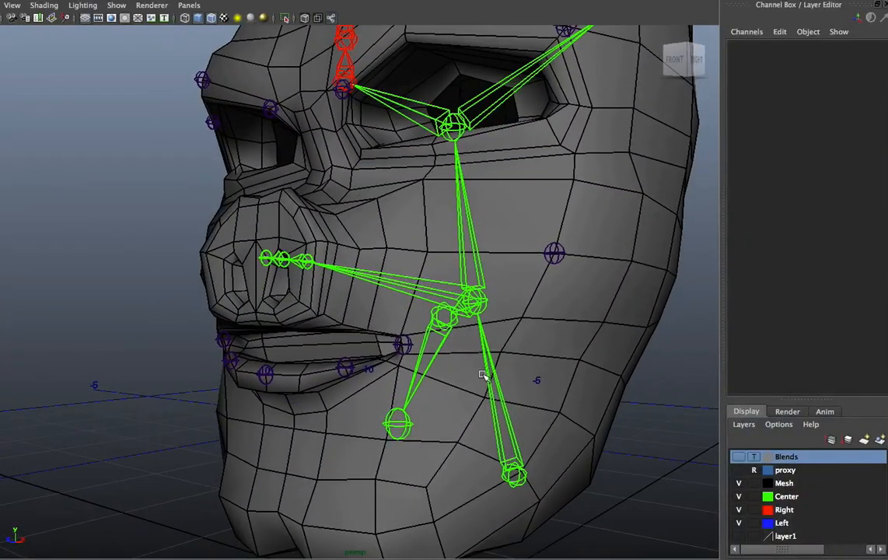
left_click_drag(364, 362, 357, 407, "alt")
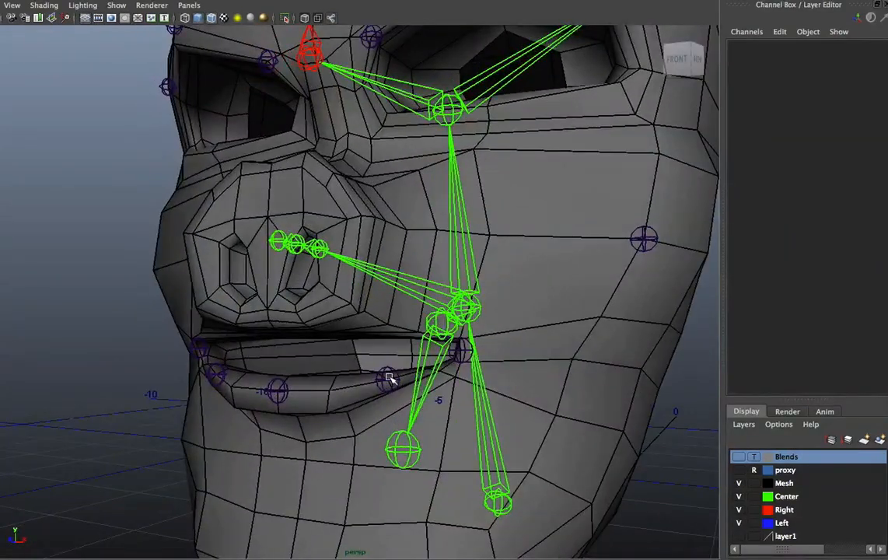
left_click_drag(389, 379, 353, 378, "alt")
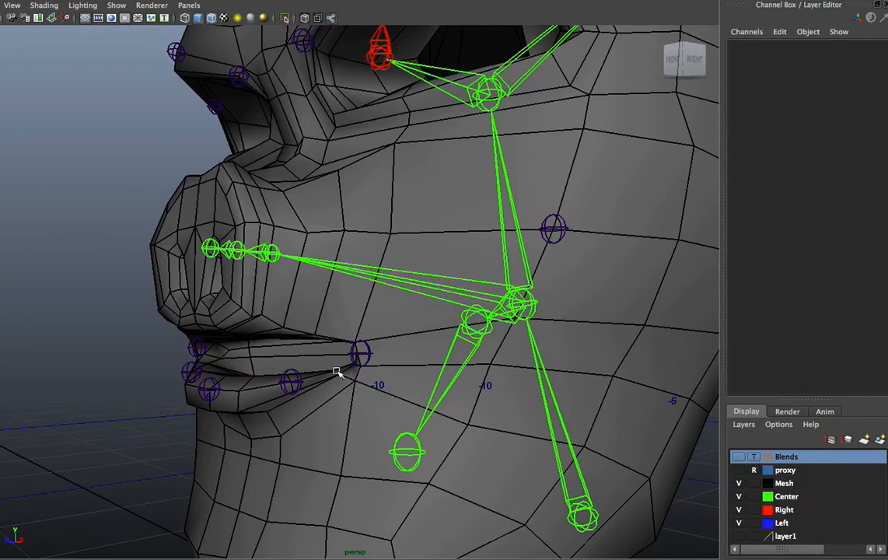
left_click_drag(290, 377, 329, 373, "alt")
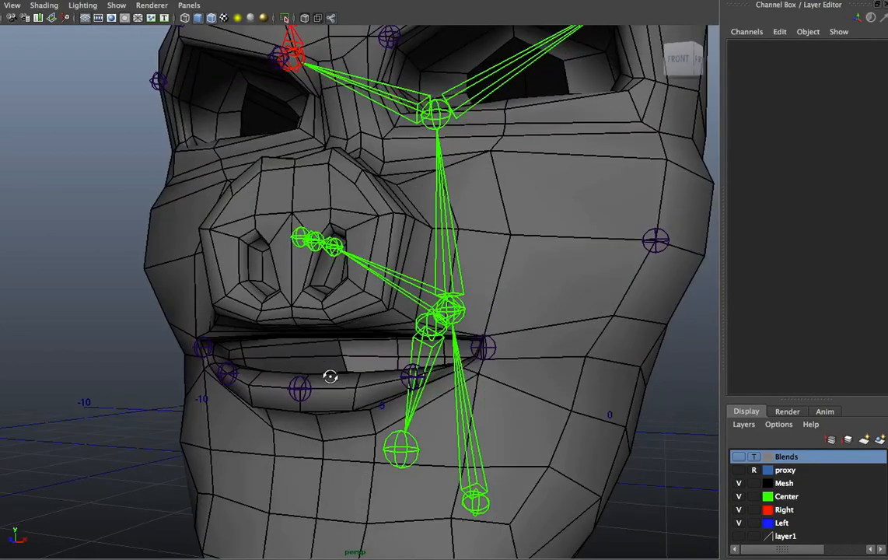
Duplicate the left mouth-corner group and place the copy under the snout above the upper lip, at about X 0.235, Y 1.623, Z 1.339
left_click(481, 347)
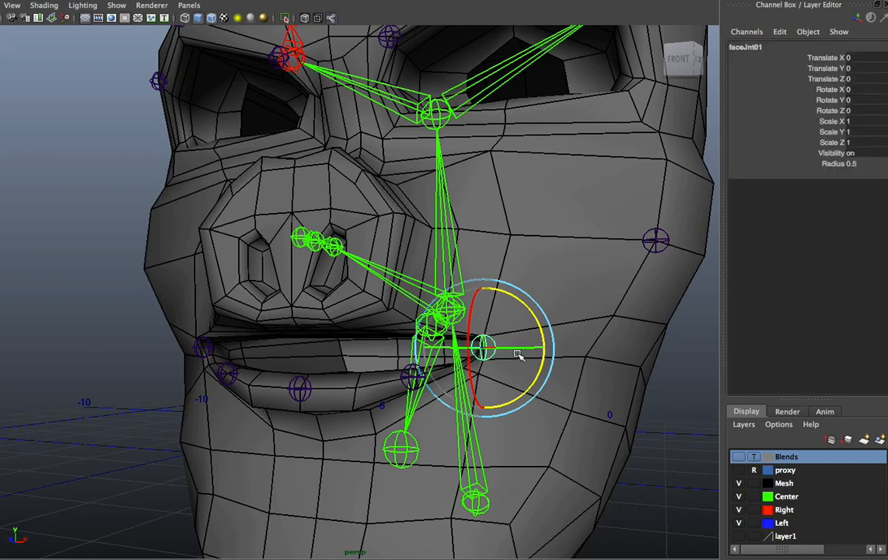
key("Up")
left_click_drag(377, 359, 385, 358, "alt")
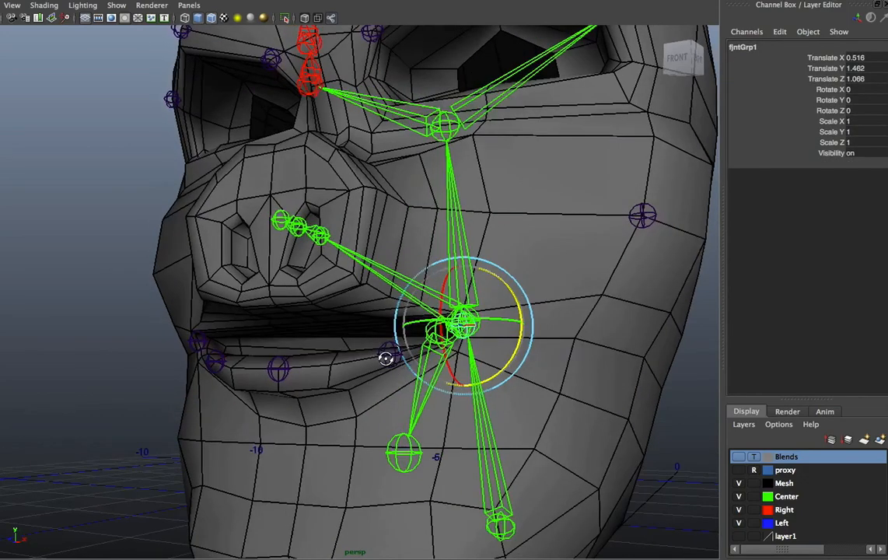
key("w")
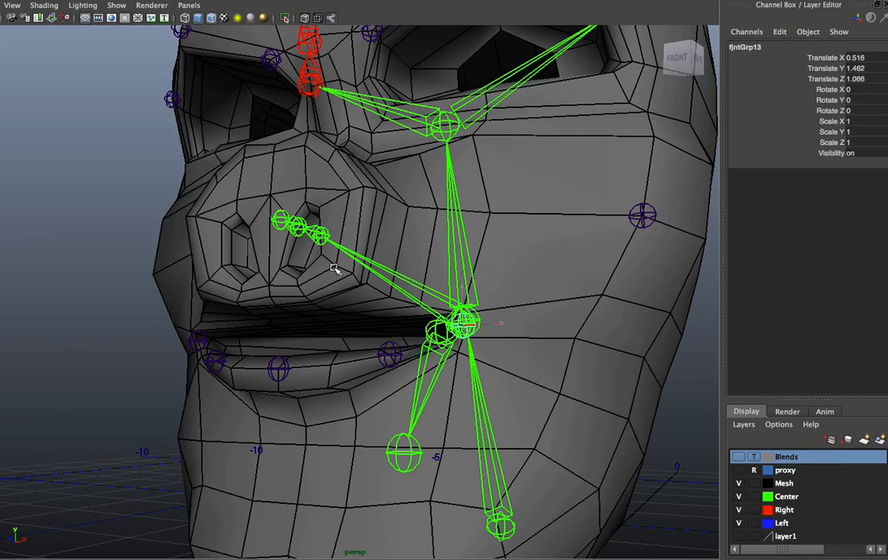
left_click(336, 263)
left_click_drag(377, 362, 397, 379, "alt")
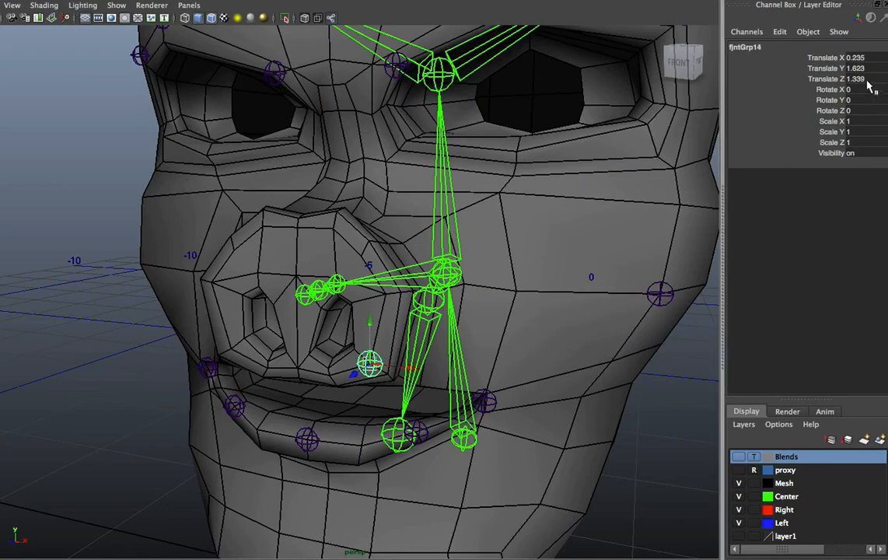
Mirror the duplicated snout group fjntGrp14 to the opposite side by setting its Translate X to -0.235, and clear the selection
double_click(857, 58)
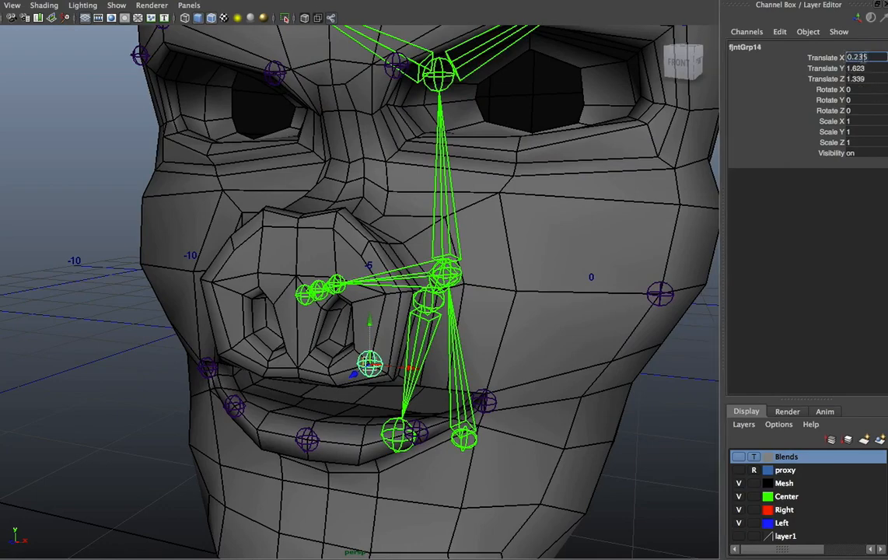
type("-")
key("Return")
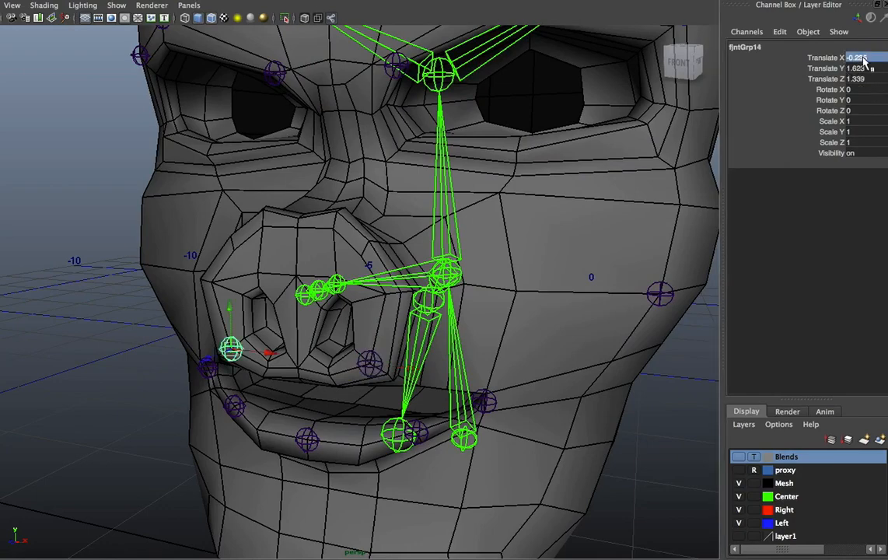
left_click(618, 421)
Duplicate the center lower-lip joint group and place the copy under the middle of the snout at about X 0, Y 1.585, Z 1.339
left_click_drag(601, 384, 586, 364, "alt")
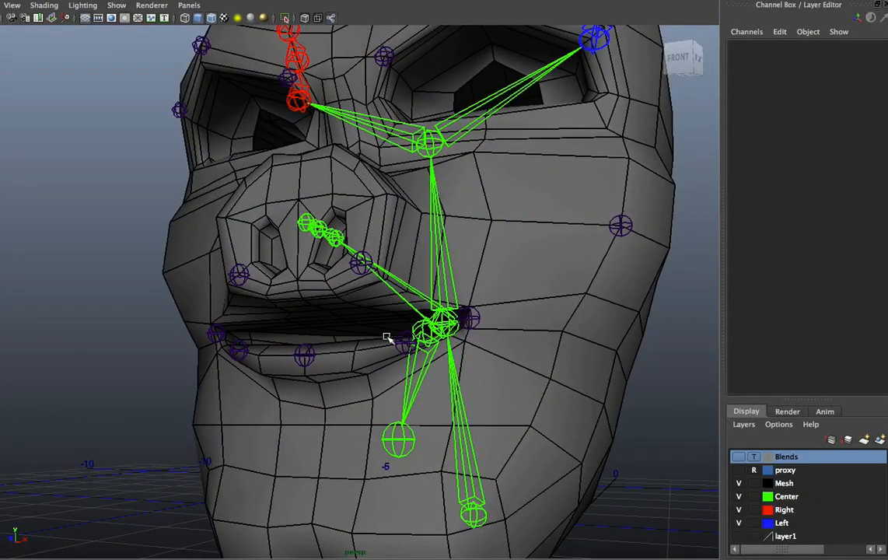
left_click(304, 355)
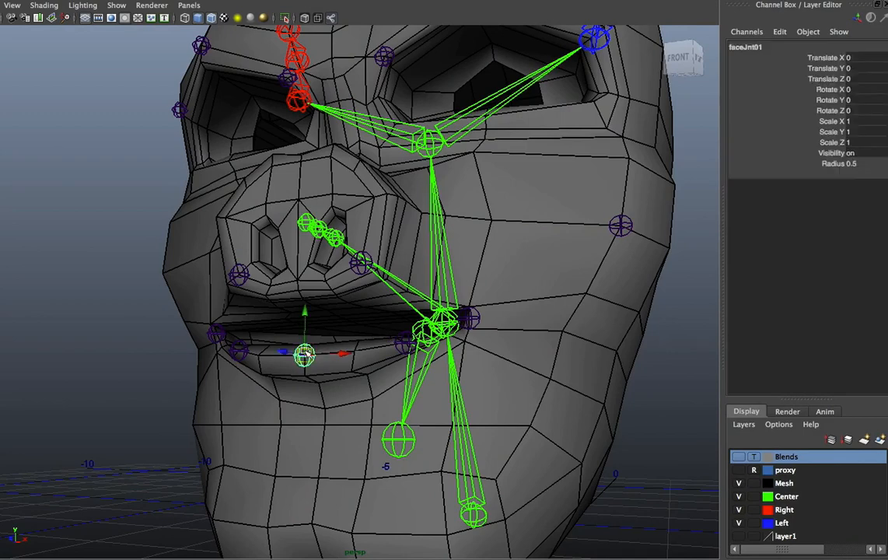
key("Up")
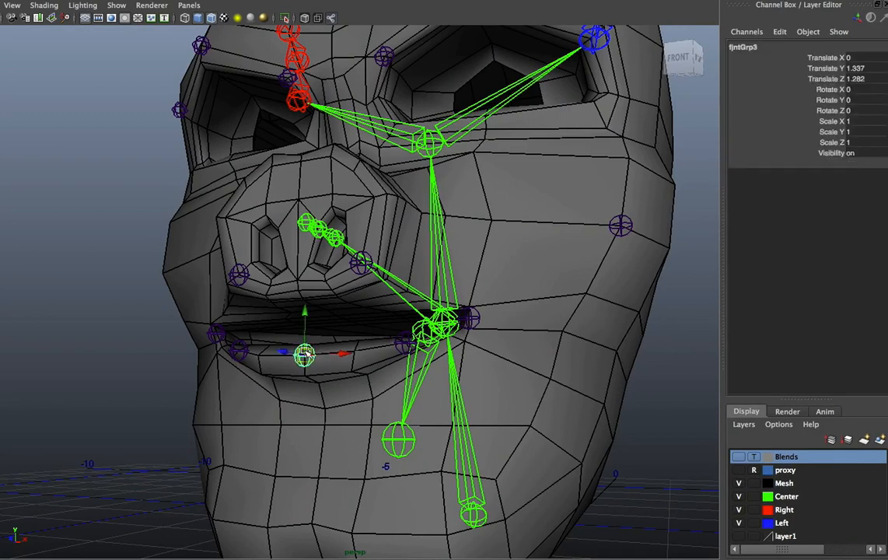
key("Up")
middle_click(299, 279)
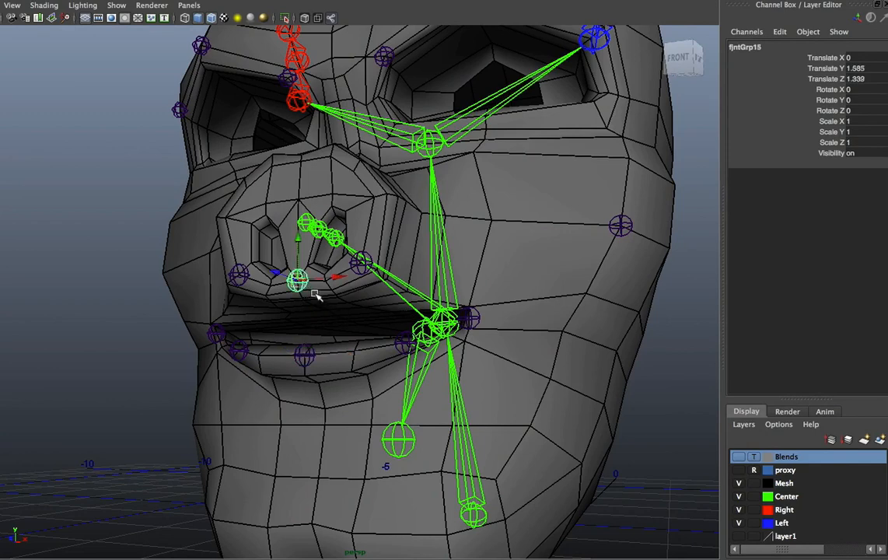
left_click_drag(457, 339, 385, 351, "alt")
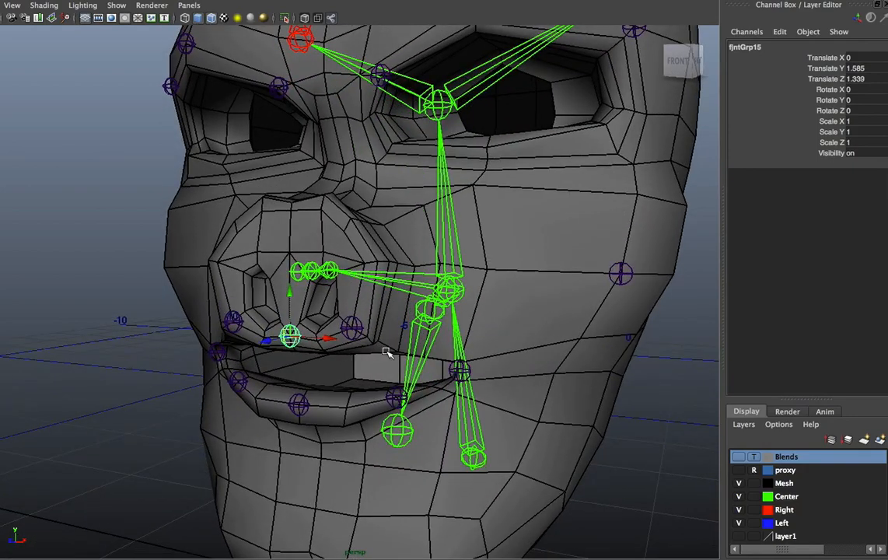
left_click_drag(386, 352, 325, 312, "alt")
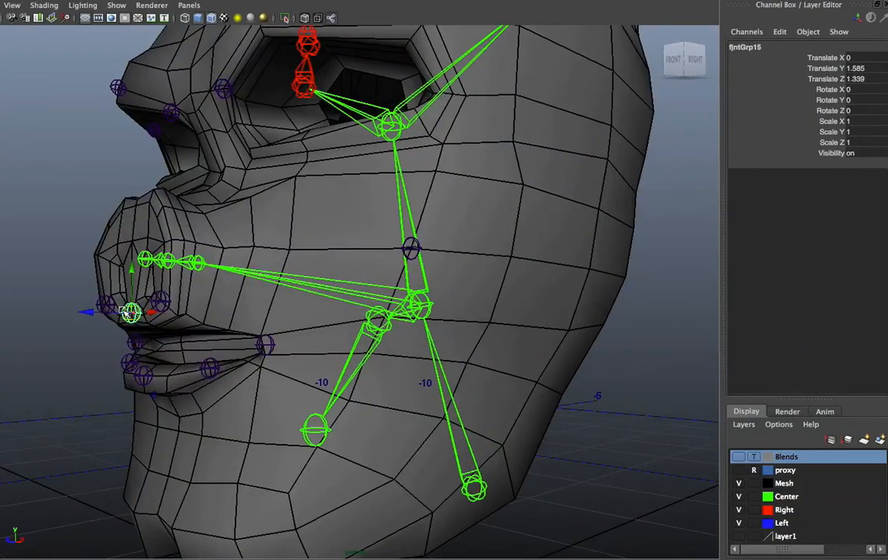
left_click_drag(174, 291, 264, 297, "alt")
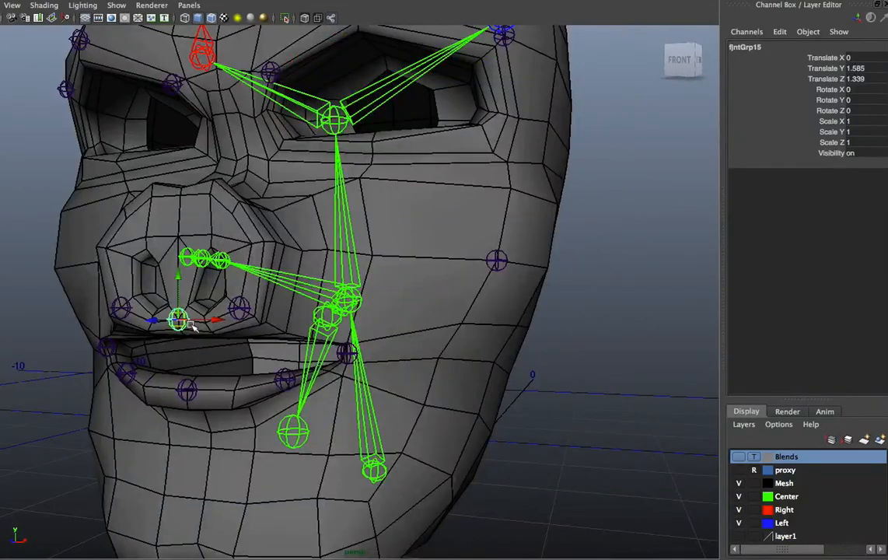
Select the groups of the three lower snout joints and parent them to the nose tip joint noseJnt2
left_click(121, 307)
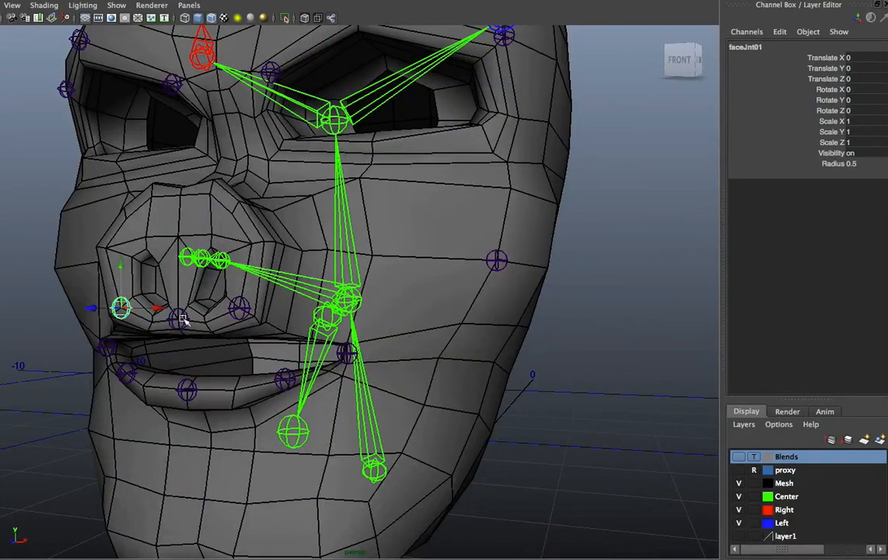
left_click(241, 308, "shift")
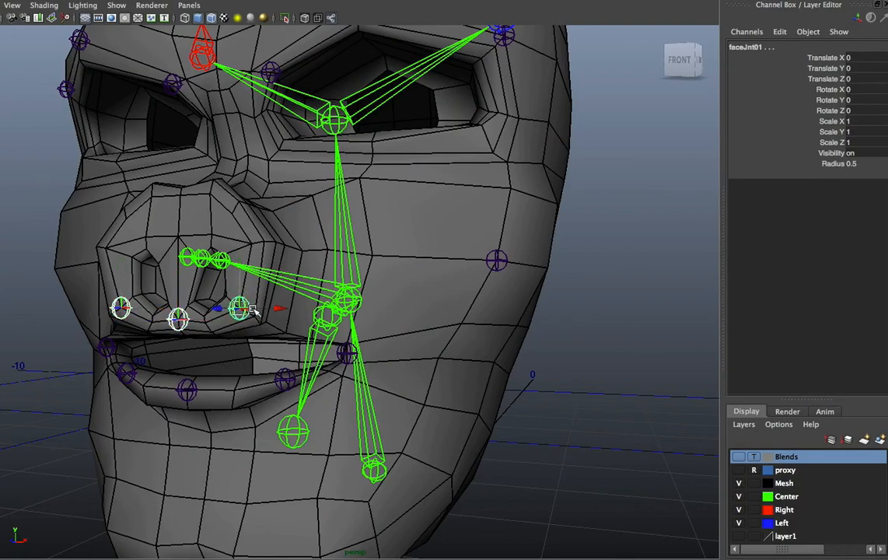
key("Up")
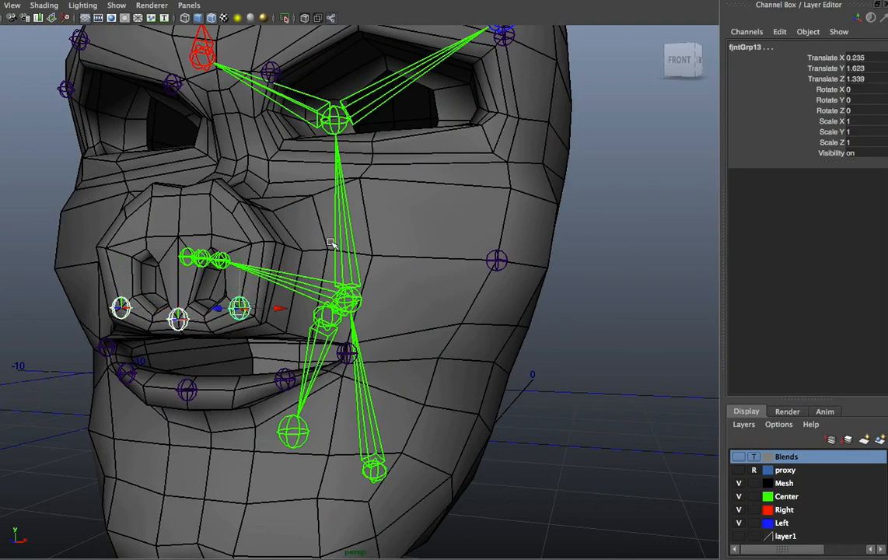
left_click_drag(330, 244, 365, 247, "alt")
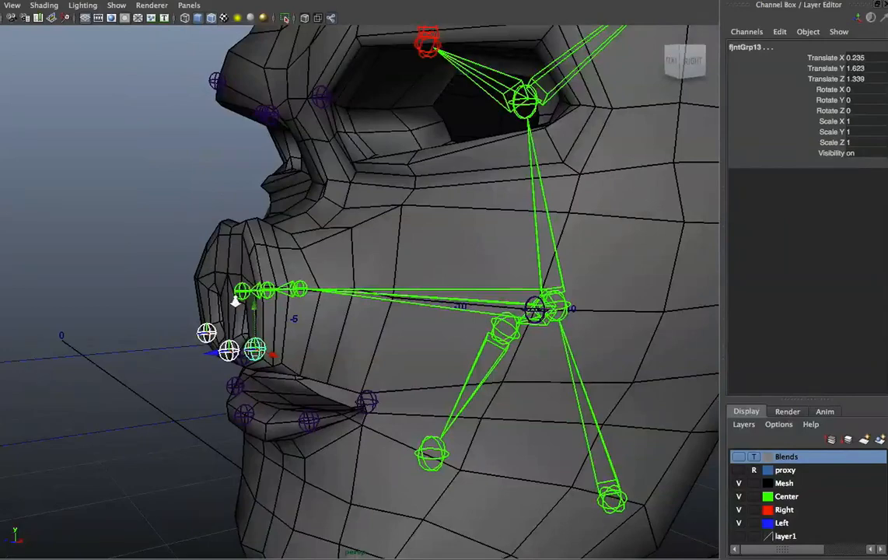
right_click_drag(234, 302, 300, 315, "alt")
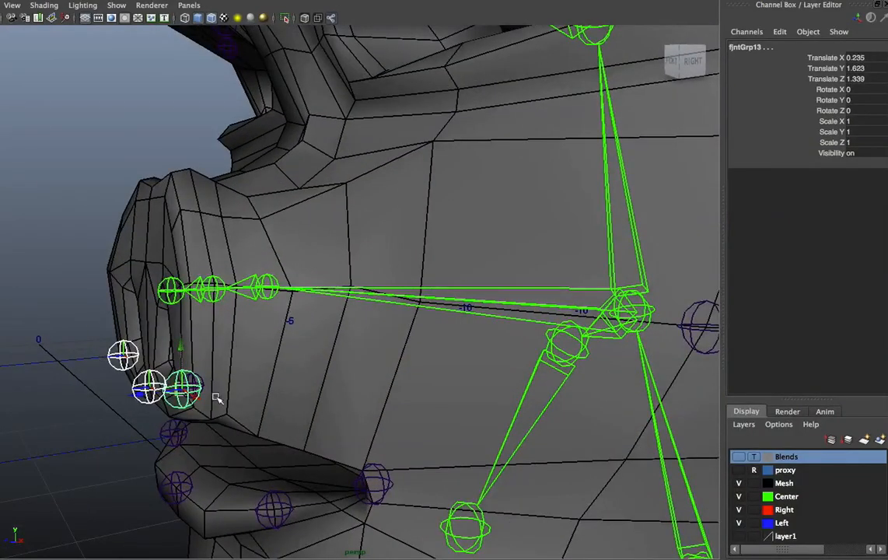
left_click(171, 297)
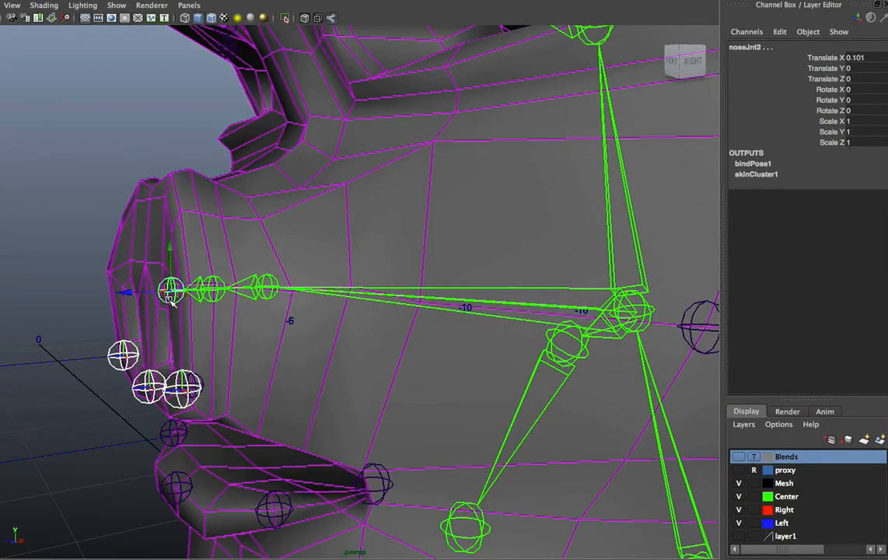
key("p")
Inspect the parented snout joints from several angles and unparent their three groups from noseJnt2
left_click_drag(189, 309, 206, 298, "alt")
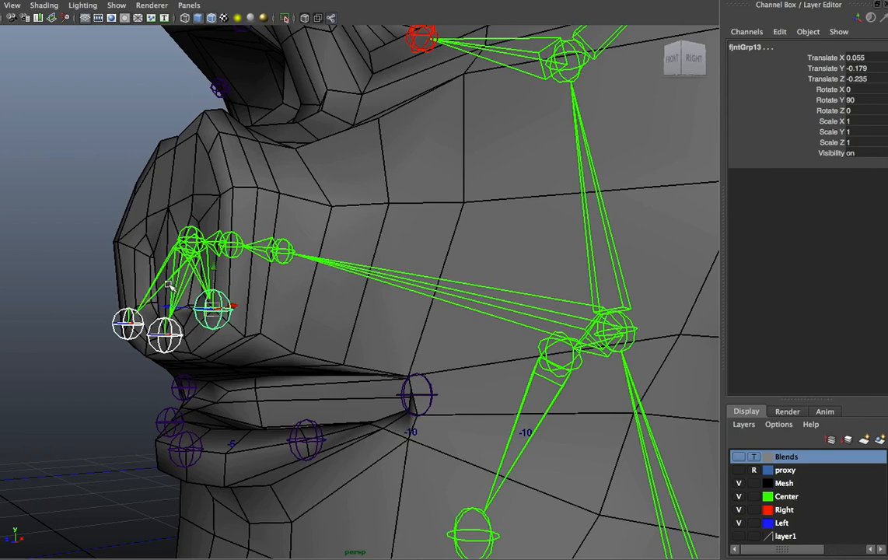
left_click_drag(205, 285, 238, 288, "alt")
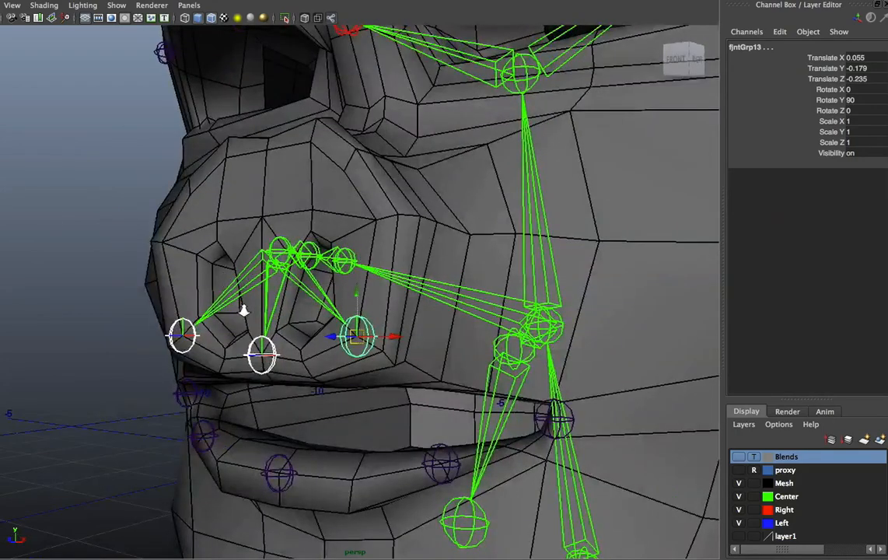
right_click_drag(243, 309, 254, 325, "alt")
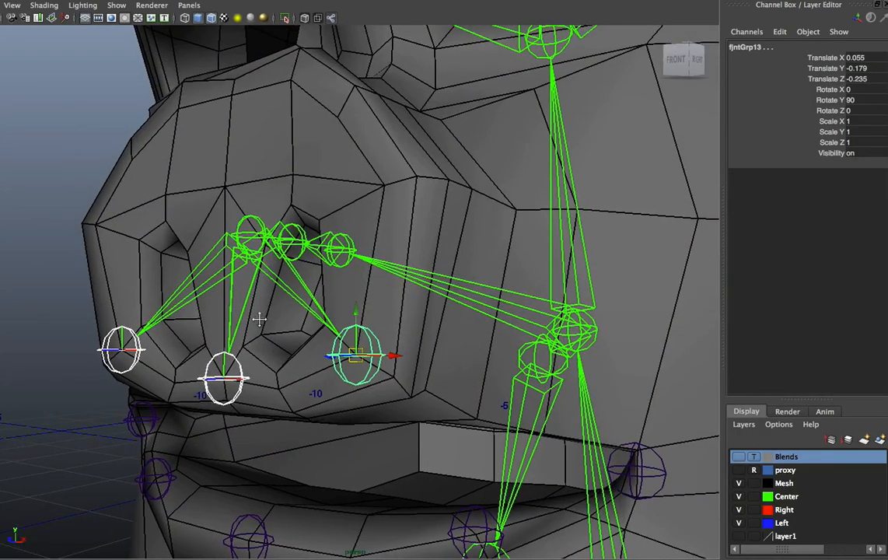
left_click_drag(338, 311, 387, 298, "alt")
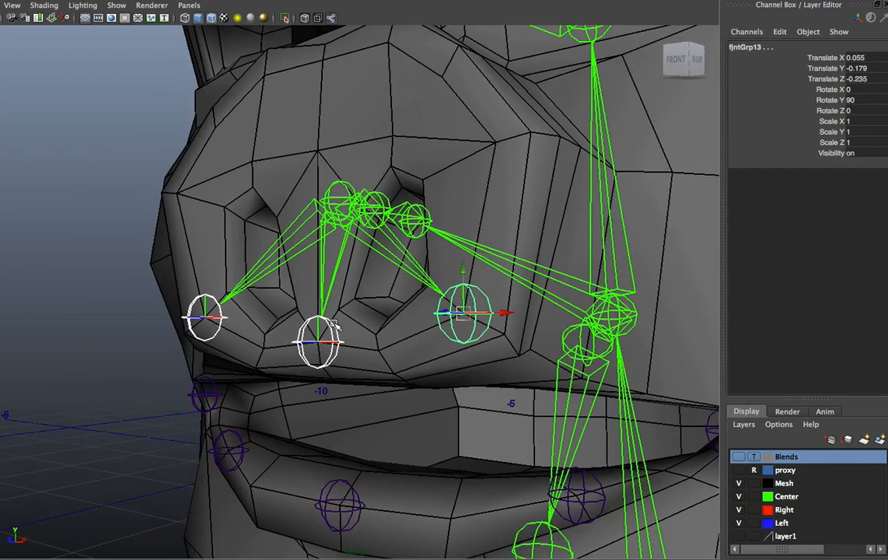
left_click_drag(426, 343, 308, 277, "alt")
left_click_drag(397, 371, 371, 388, "alt")
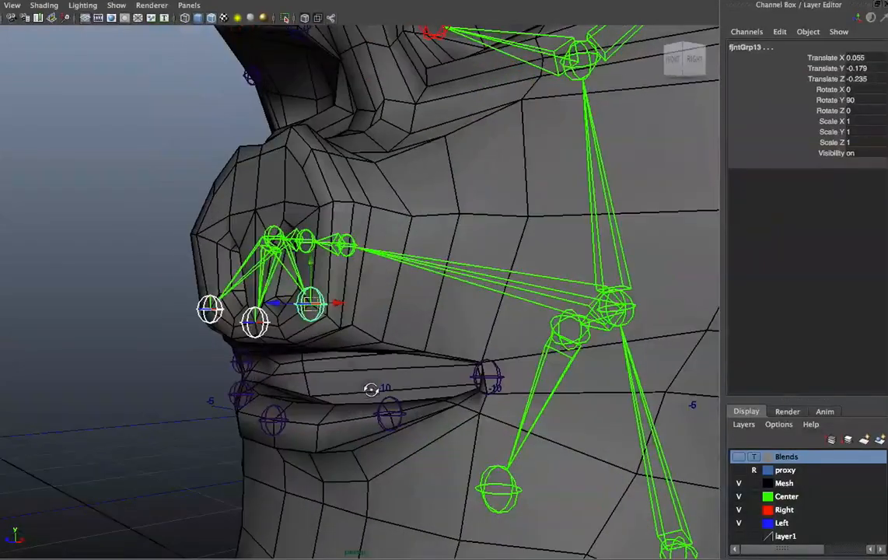
key("shift+p")
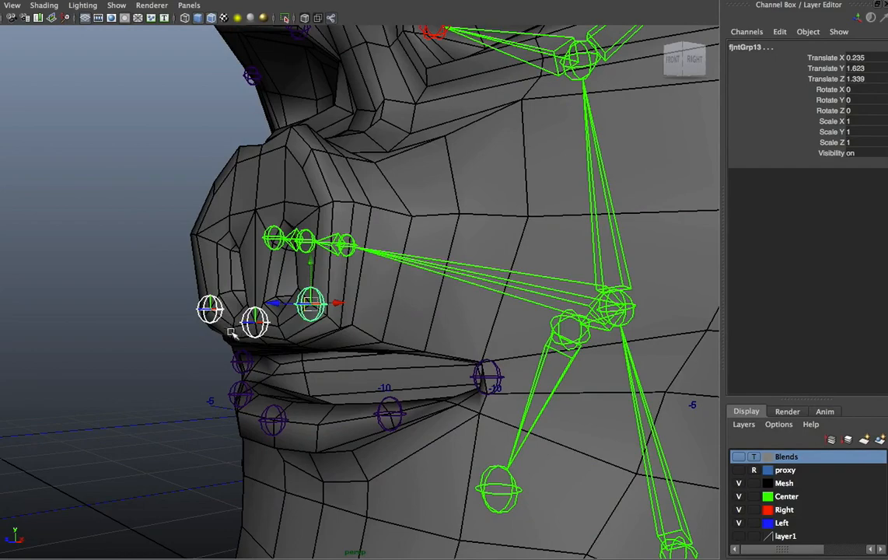
Select noseJnt2 and locate the three snout joint groups fjntGrp13, fjntGrp14 and fjntGrp15 in the Outliner
left_click(273, 260)
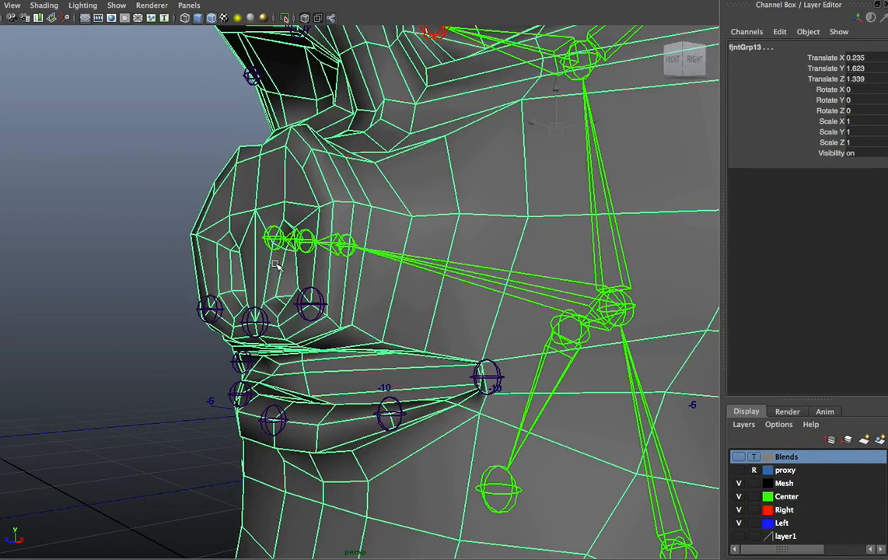
left_click(274, 237)
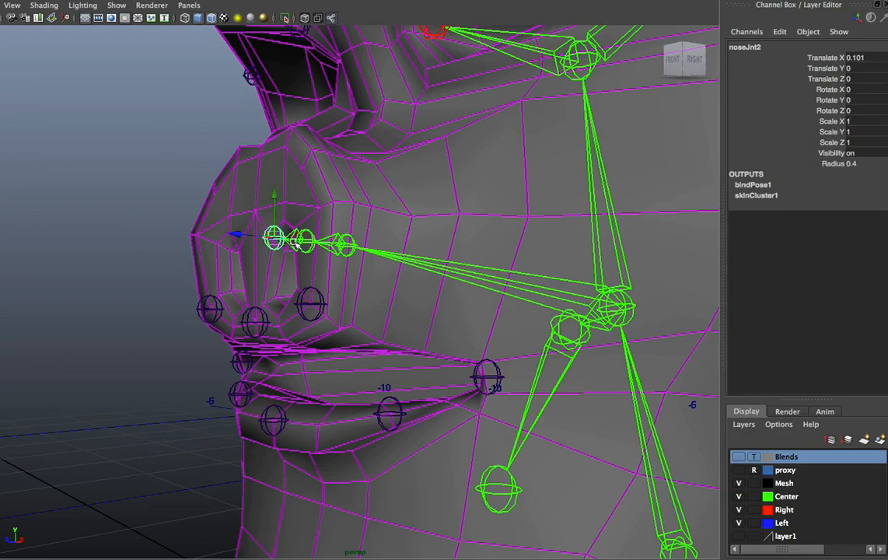
left_click_drag(231, 292, 266, 338, "alt")
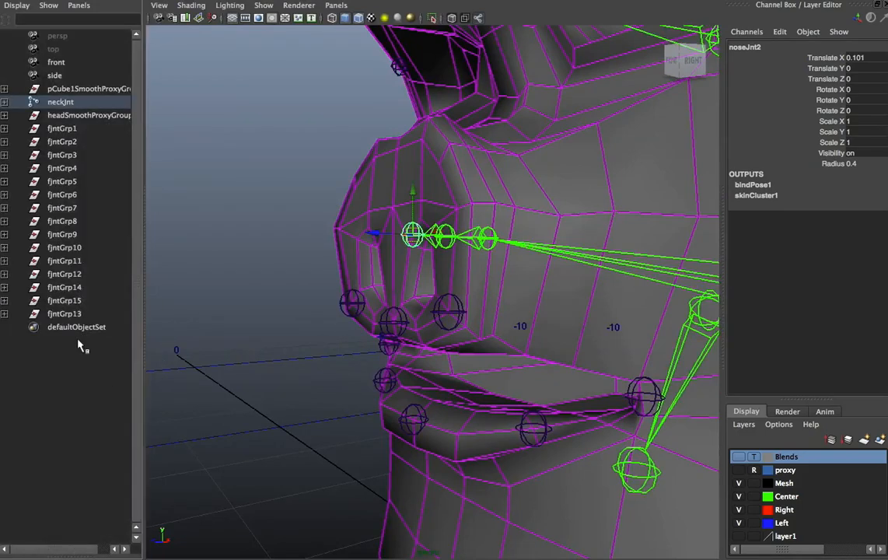
left_click(352, 306)
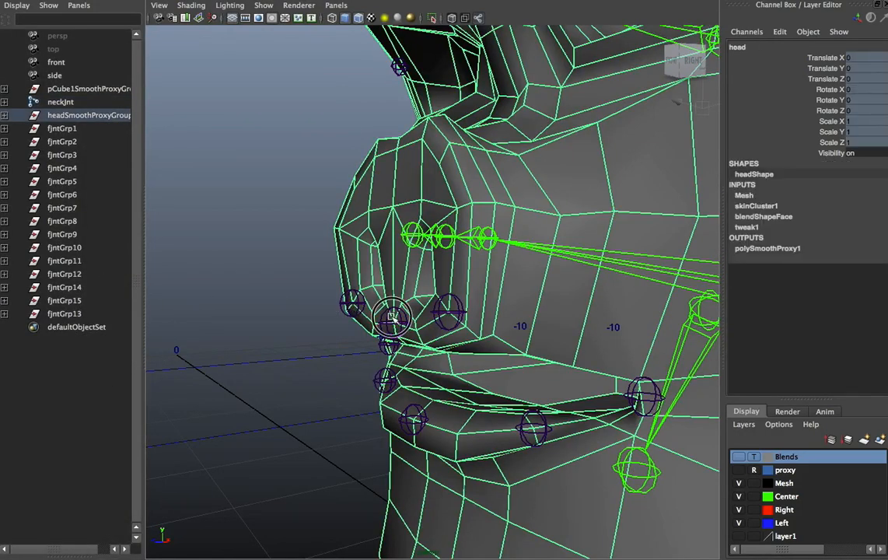
left_click(448, 311)
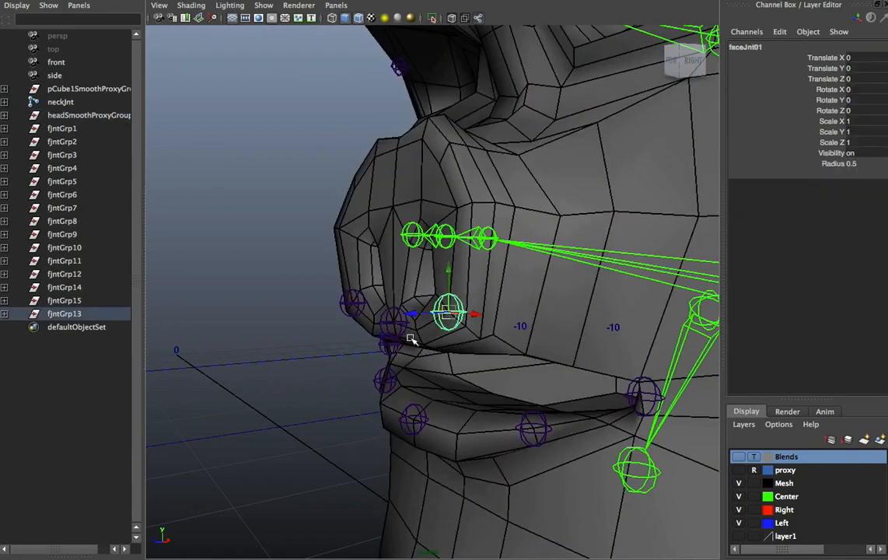
left_click(78, 287)
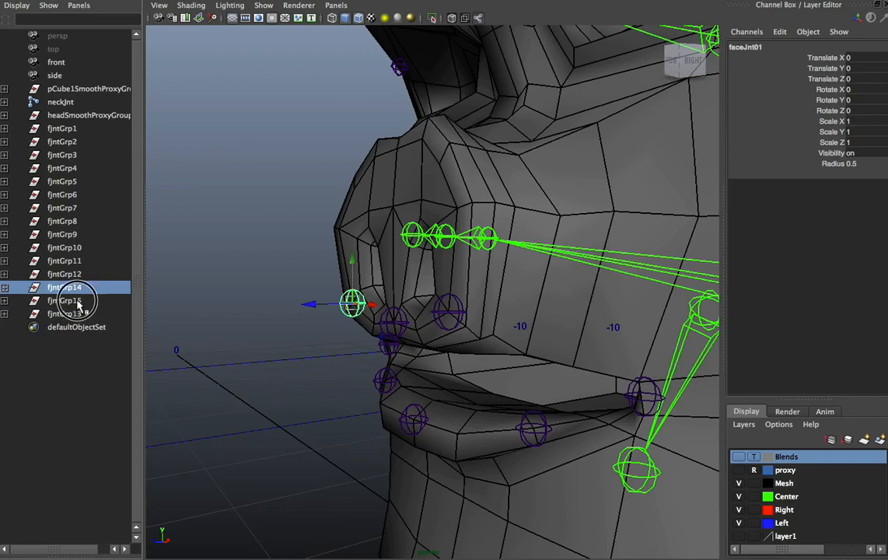
left_click(77, 301)
left_click(72, 314)
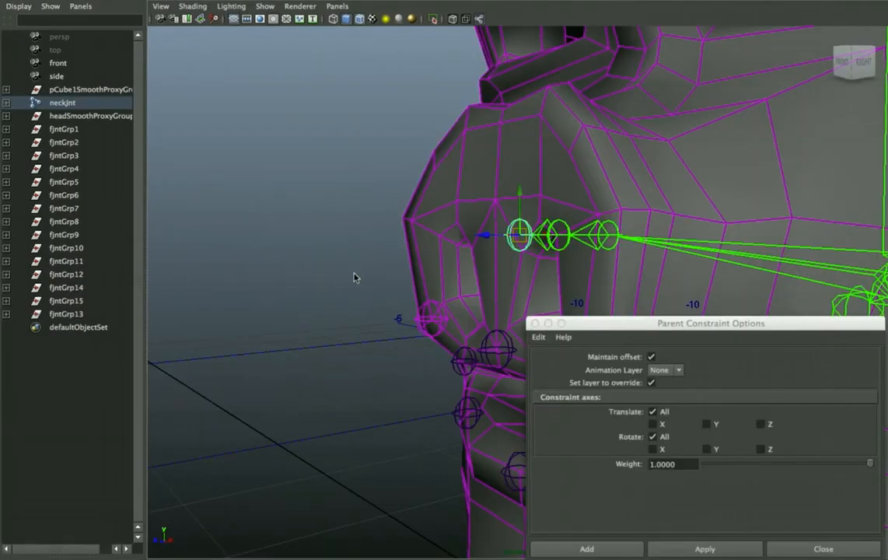
Clear the selection and examine the nose joint chain and lower snout joints from several angles, with the Parent Constraint Options moved aside
left_click(353, 248)
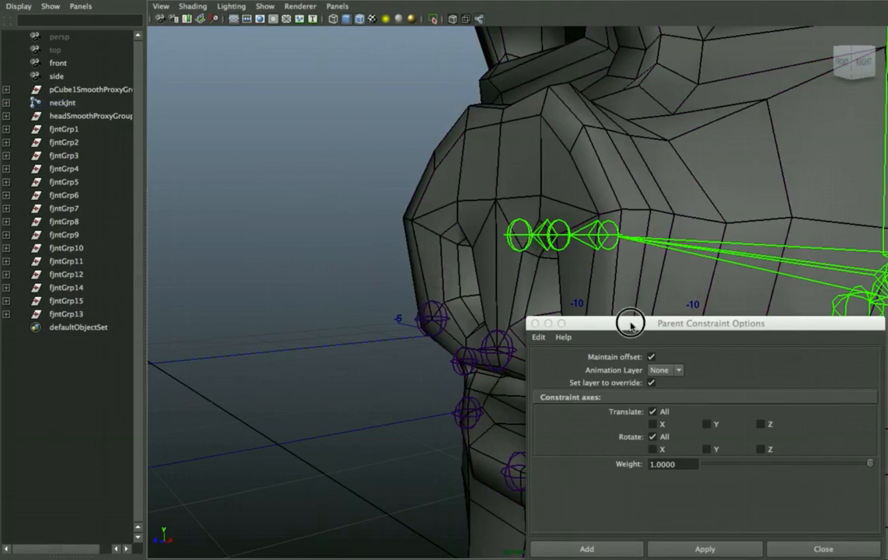
left_click_drag(624, 323, 871, 85)
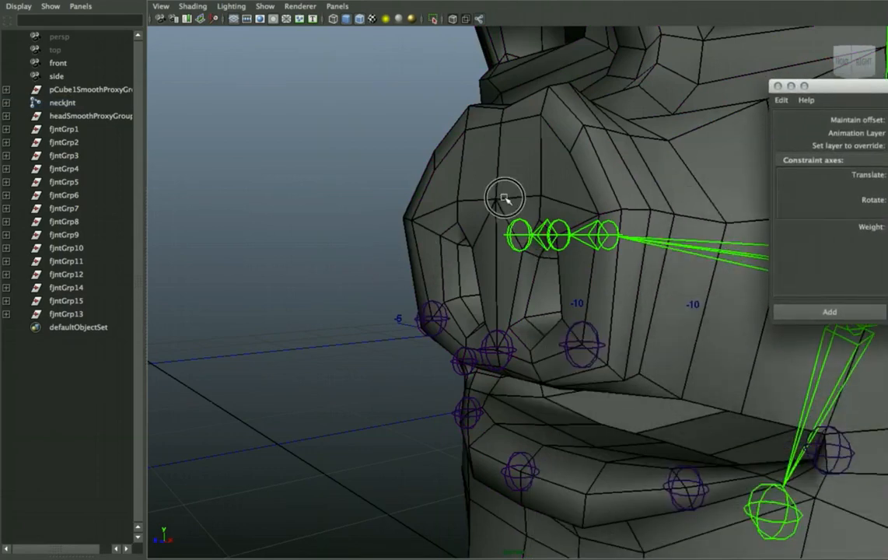
left_click_drag(505, 198, 390, 281, "alt")
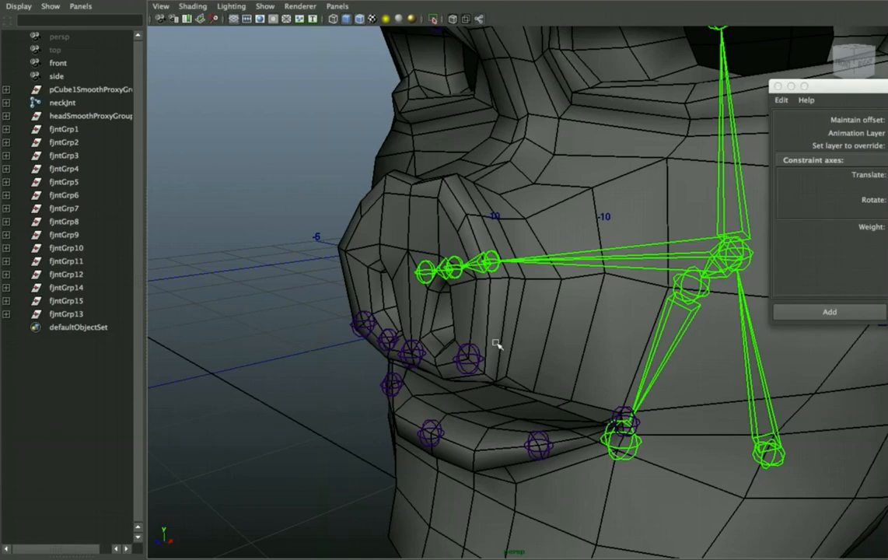
left_click_drag(560, 334, 487, 385, "alt")
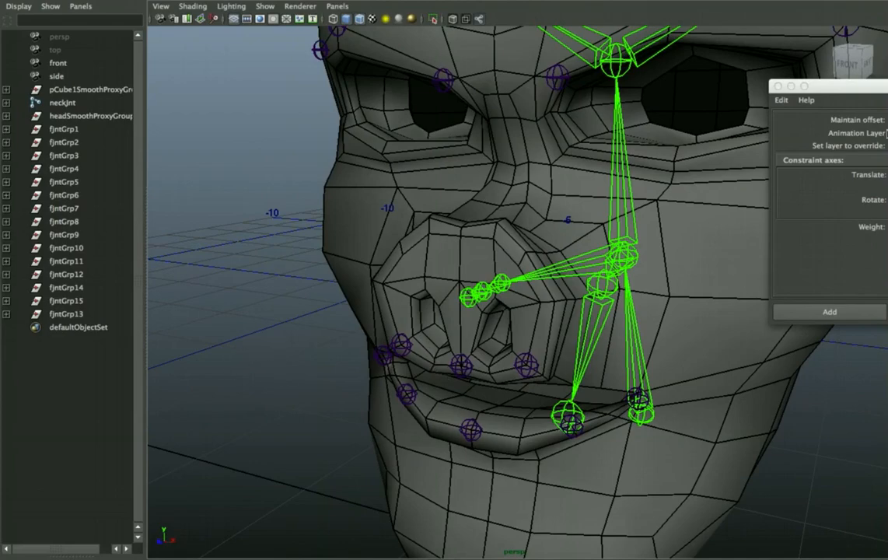
left_click_drag(872, 91, 821, 52)
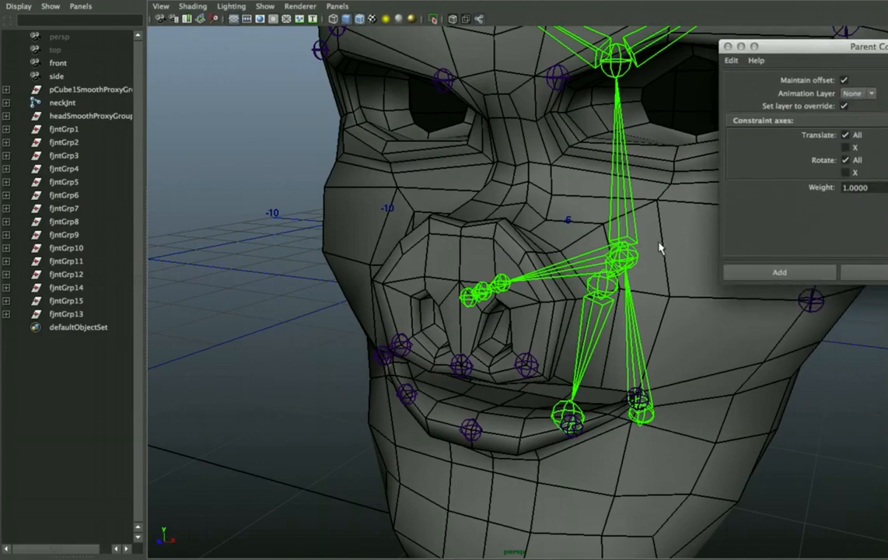
left_click_drag(588, 232, 536, 210, "alt")
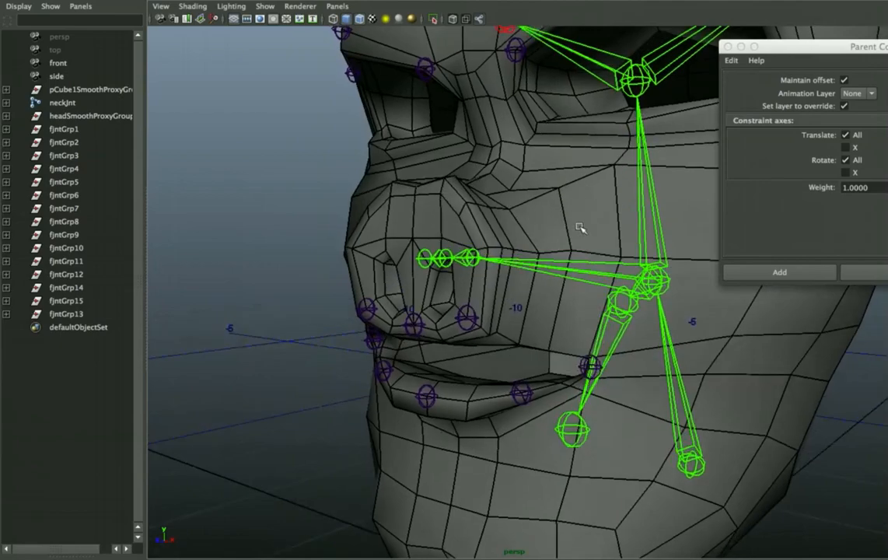
Select the three lower snout joint groups in turn to identify which Outliner group belongs to which joint
left_click(365, 315)
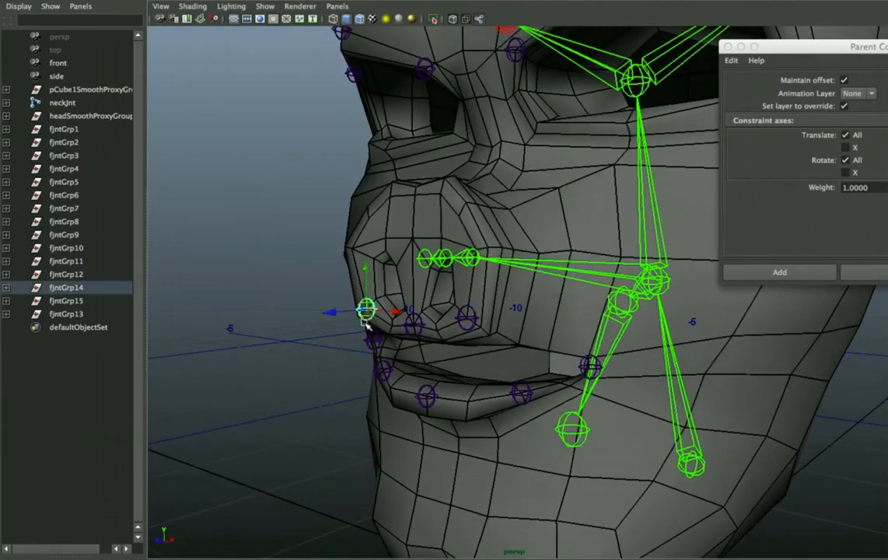
left_click(413, 323, "shift")
left_click(469, 319, "shift")
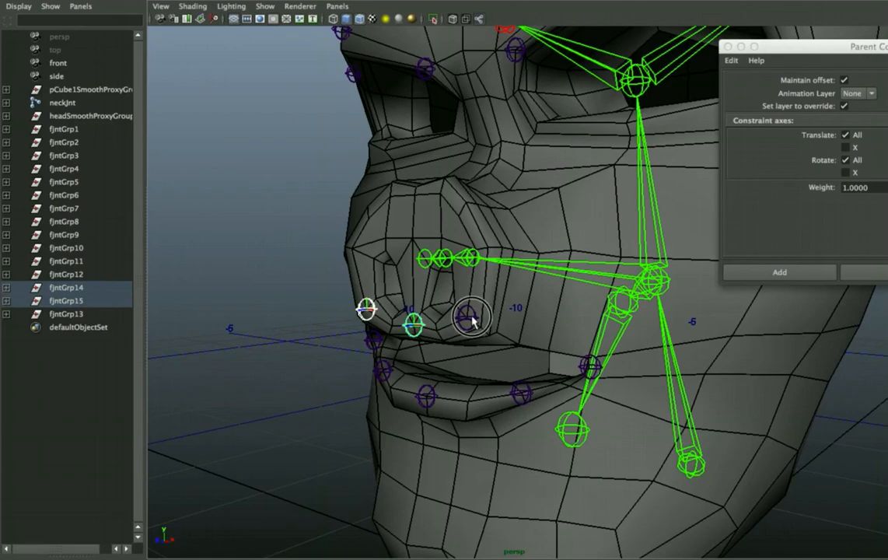
left_click(413, 323)
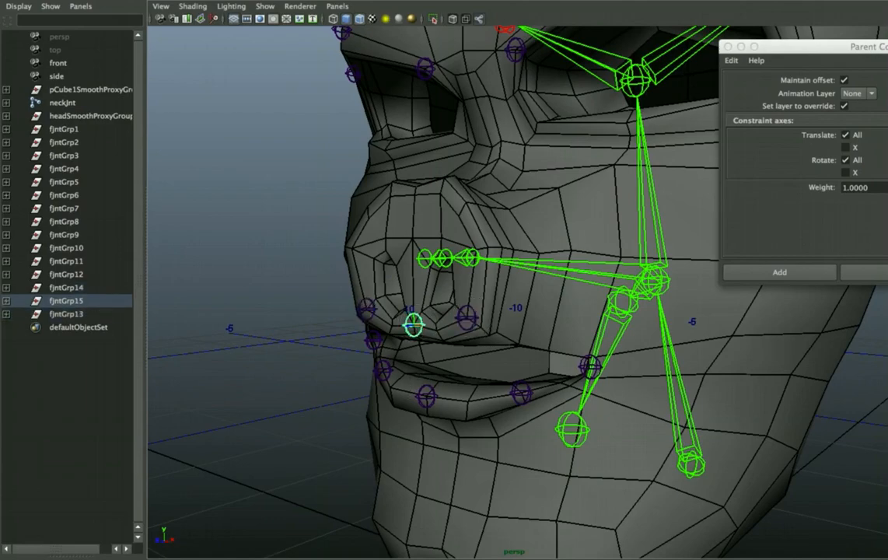
left_click_drag(814, 47, 750, 319)
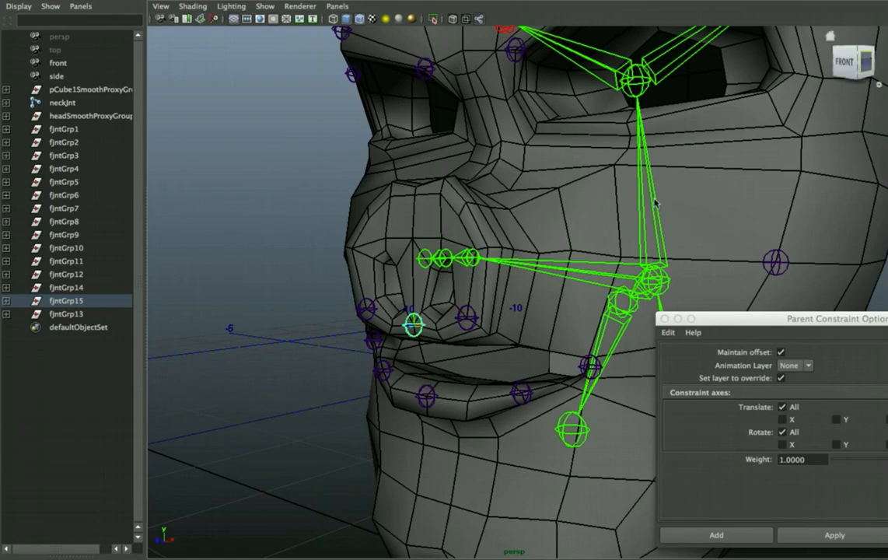
left_click(466, 317)
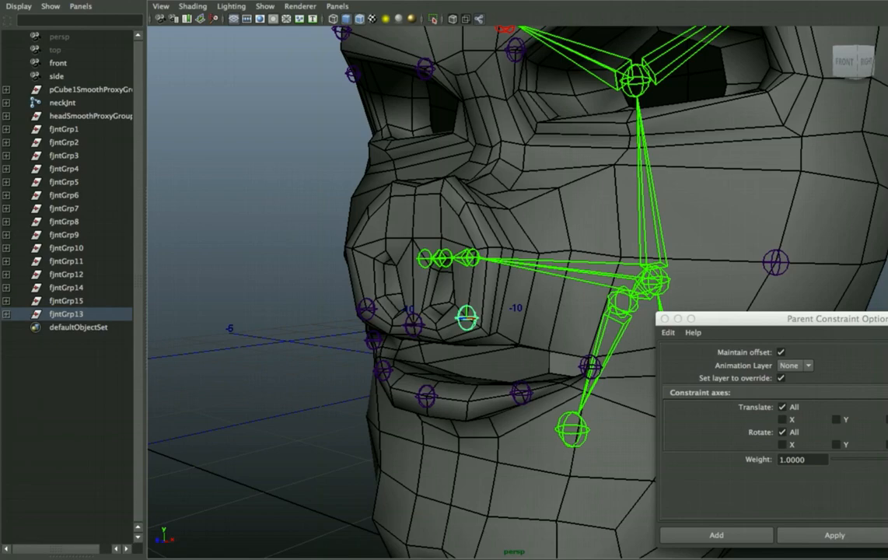
left_click(366, 309)
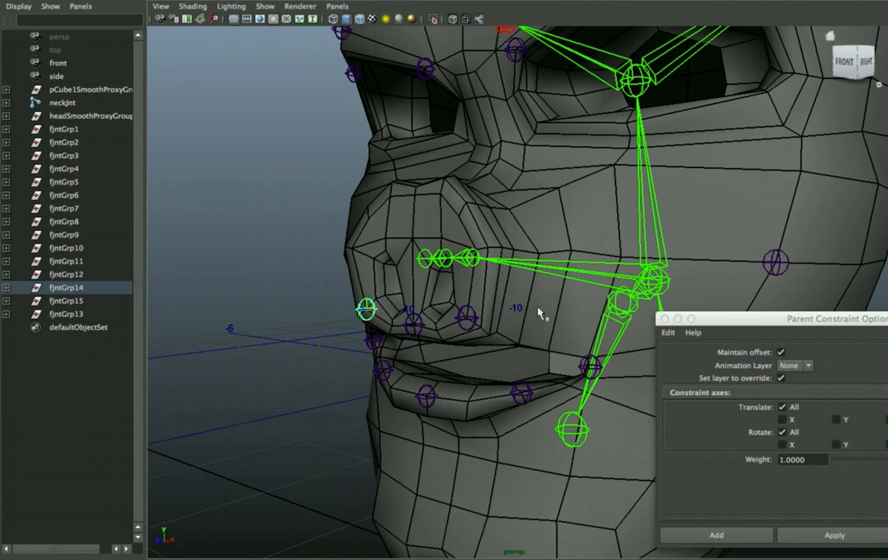
left_click(313, 345)
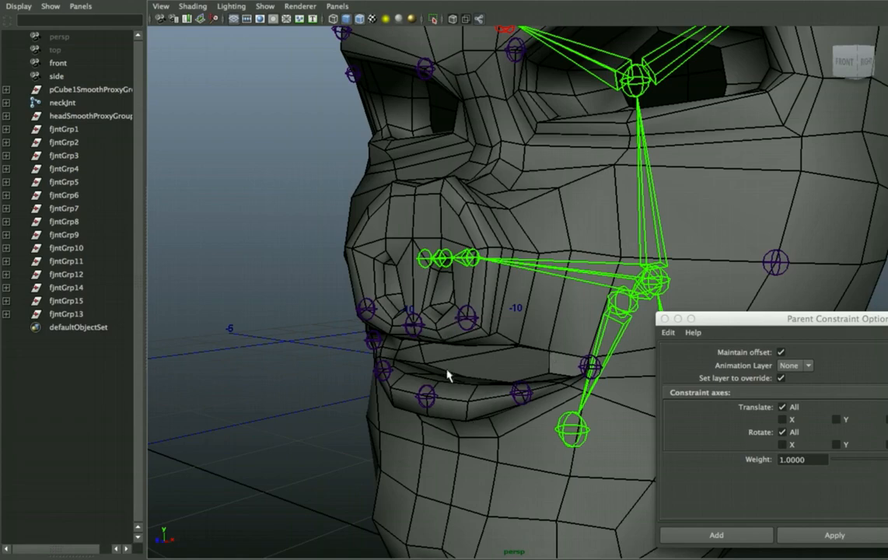
Rename the right lower snout joint's group fjntGrp14 as snoutGrpR
left_click_drag(448, 373, 477, 370, "alt")
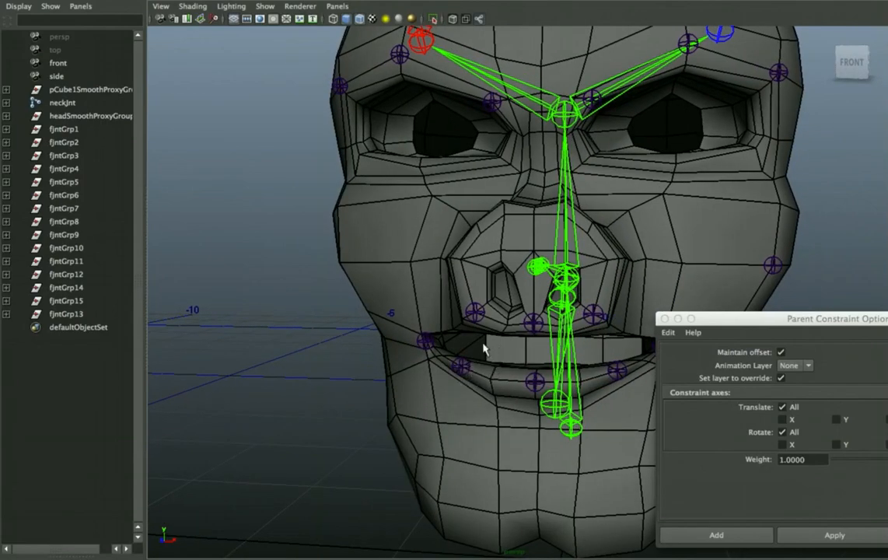
left_click_drag(436, 360, 414, 351, "alt")
right_click_drag(413, 352, 448, 380, "alt")
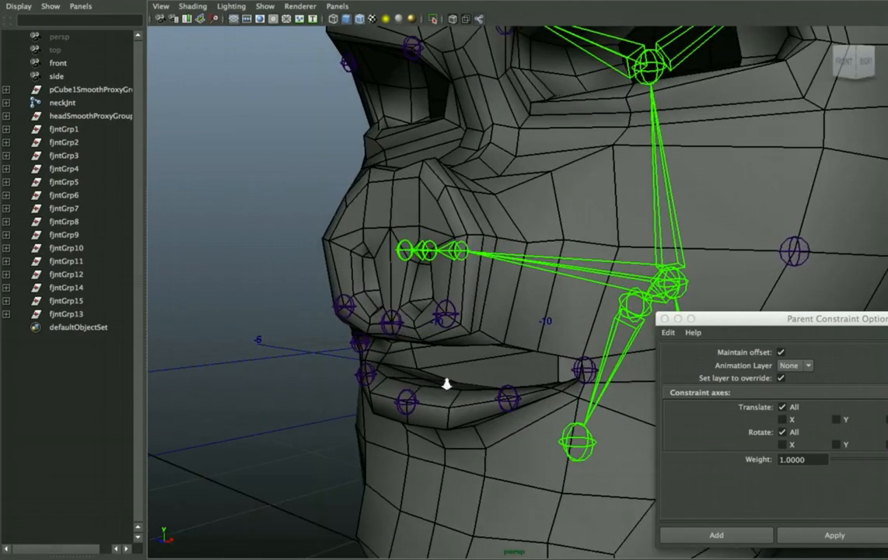
left_click(392, 331)
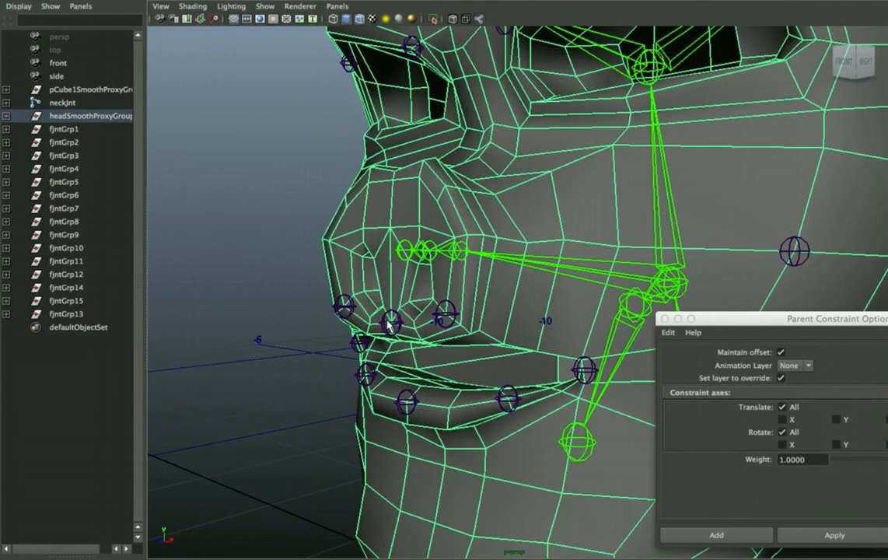
left_click(390, 322)
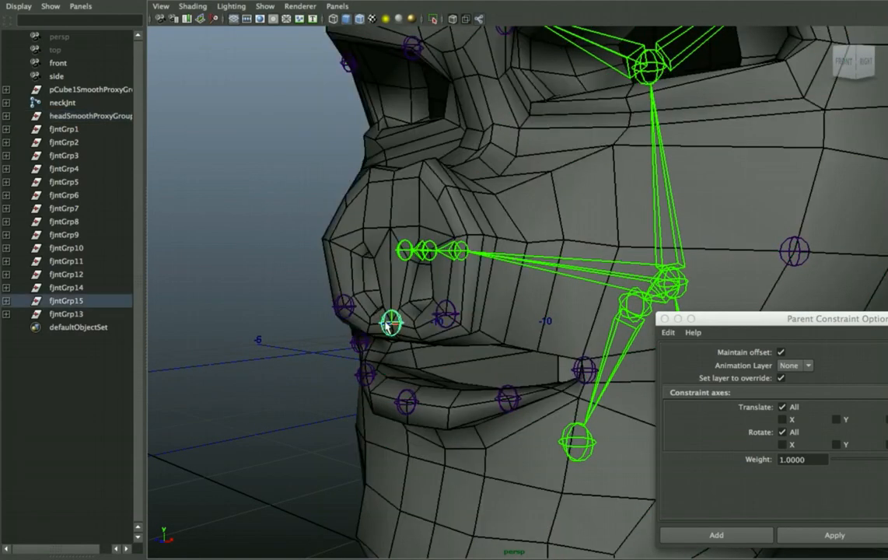
left_click(343, 307)
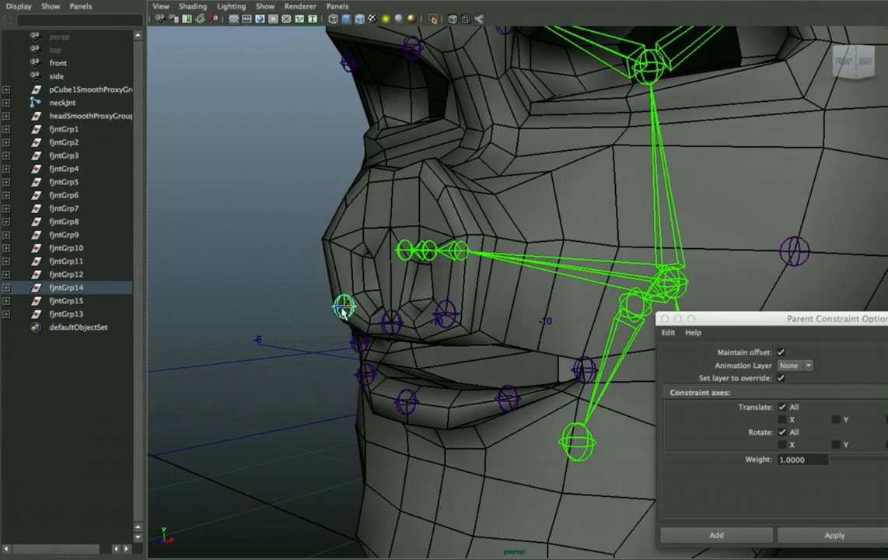
left_click(70, 288)
double_click(71, 287)
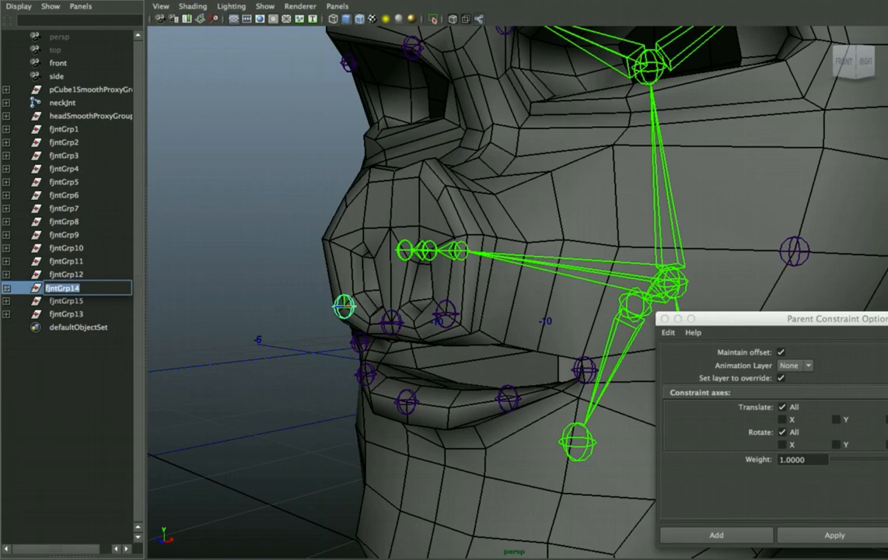
type("face")
key("Return")
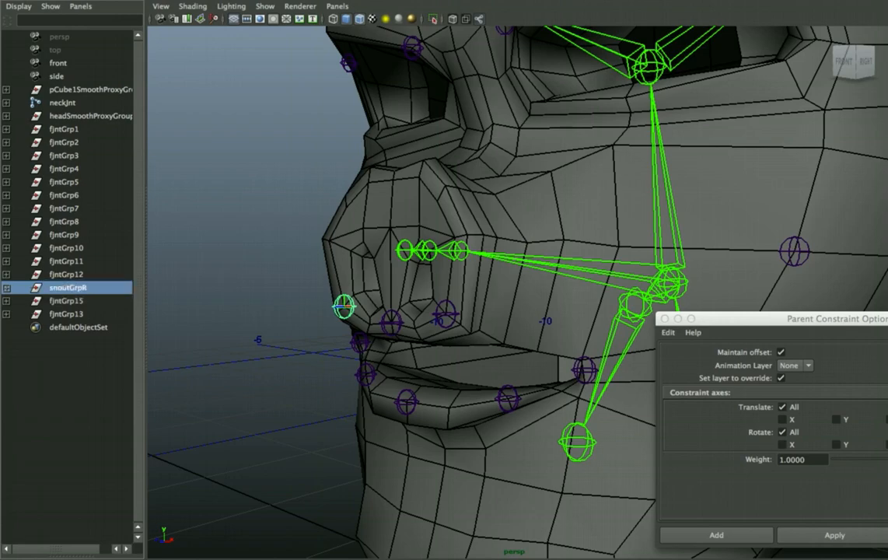
Reuse the name snoutGrpR to rename the left lower snout joint's group fjntGrp13 as snoutGrpL
double_click(70, 288)
key("ctrl+c")
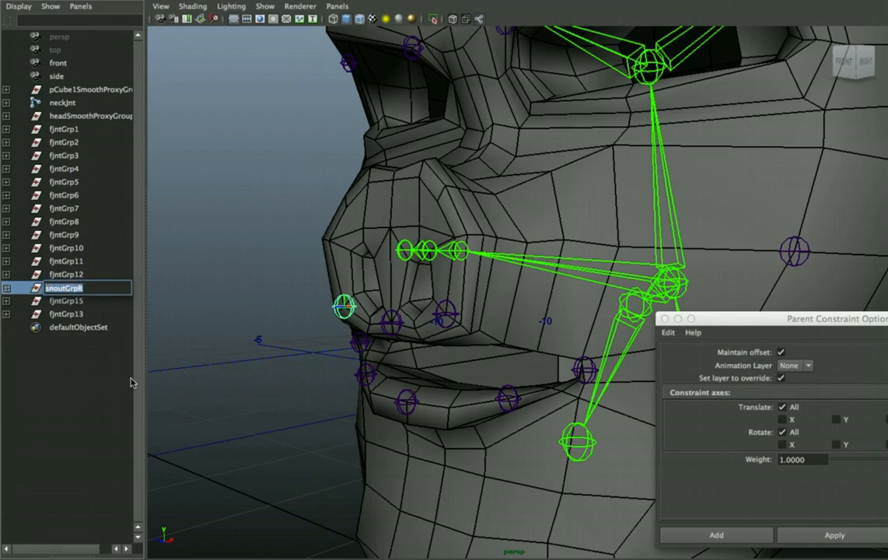
left_click(76, 314)
double_click(76, 314)
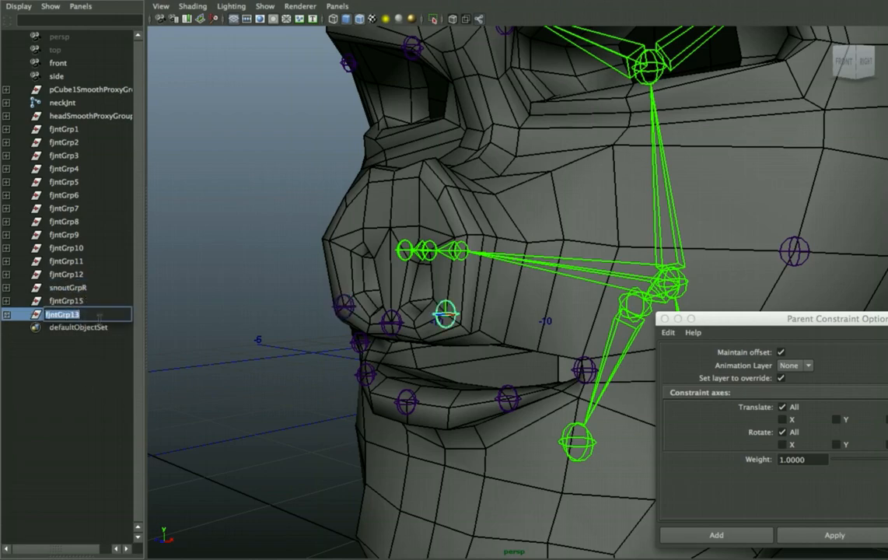
key("ctrl+v")
key("Return")
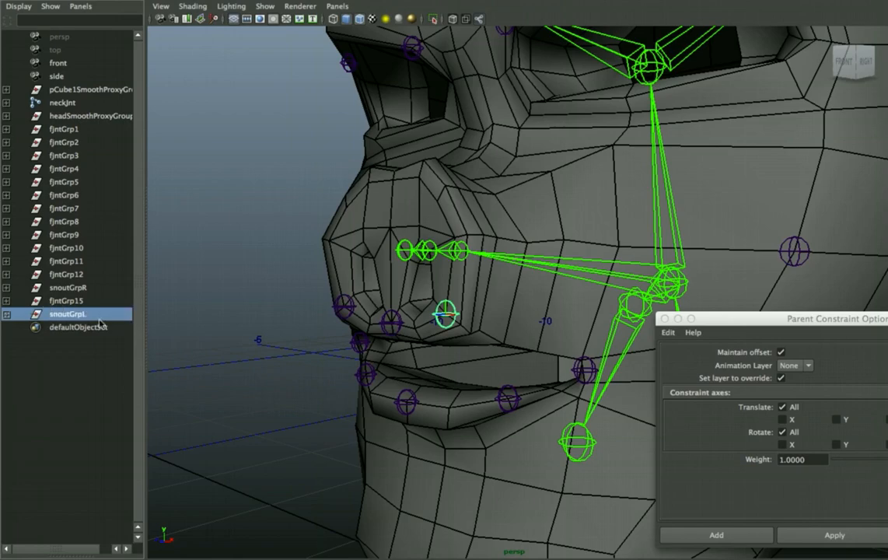
Rename the middle lower snout joint's group fjntGrp15 as snoutGrpMid and check the three renamed groups by selecting each
double_click(72, 301)
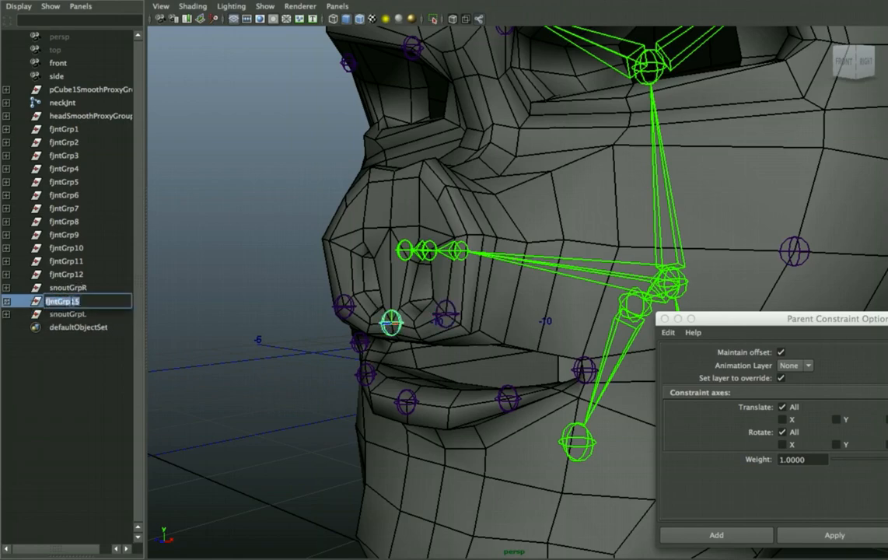
key("ctrl+v")
key("BackSpace")
type("Mid")
key("Return")
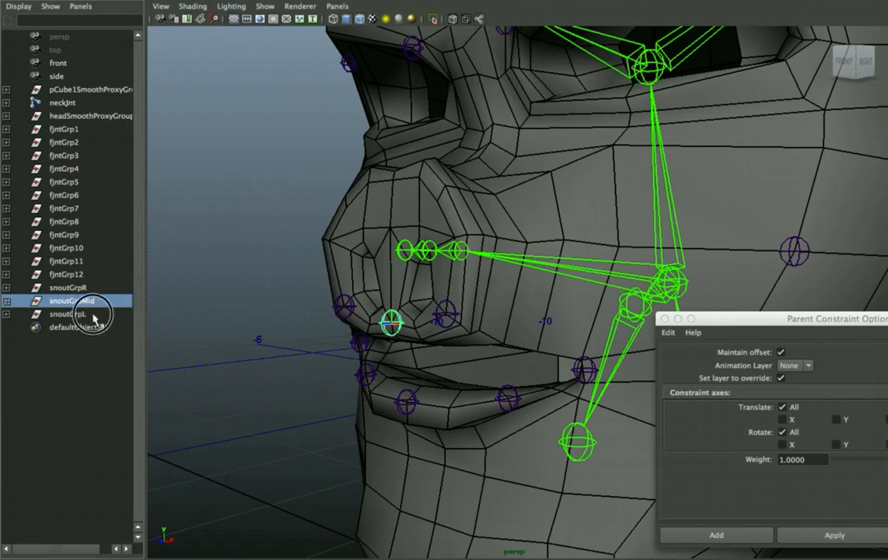
left_click(94, 314)
left_click(86, 301)
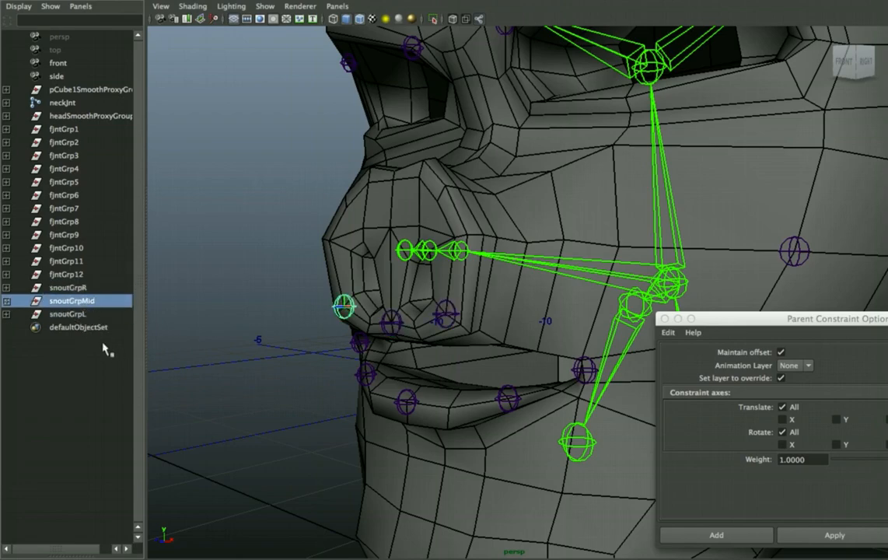
left_click(74, 288)
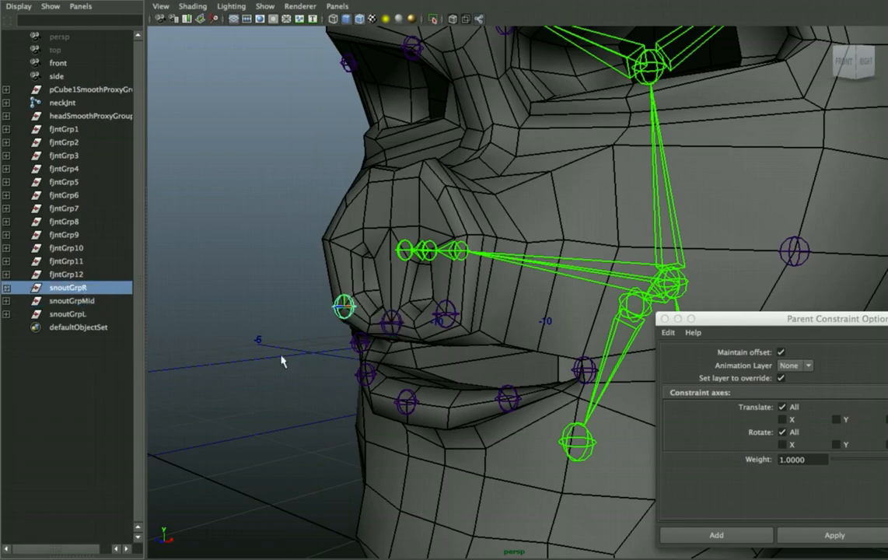
Parent-constrain snoutGrpMid to the nose tip joint noseJnt2 with Maintain offset on and all translate and rotate axes constrained
left_click(405, 250)
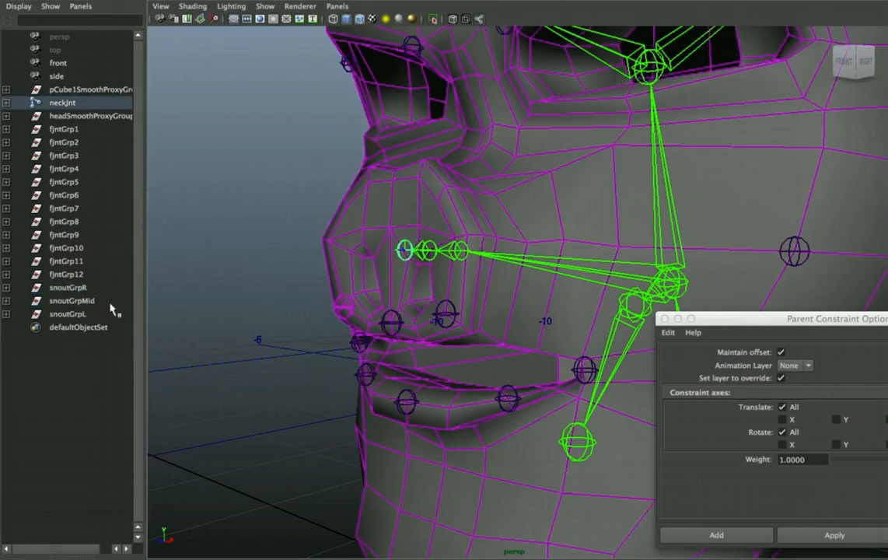
left_click(78, 301, "ctrl")
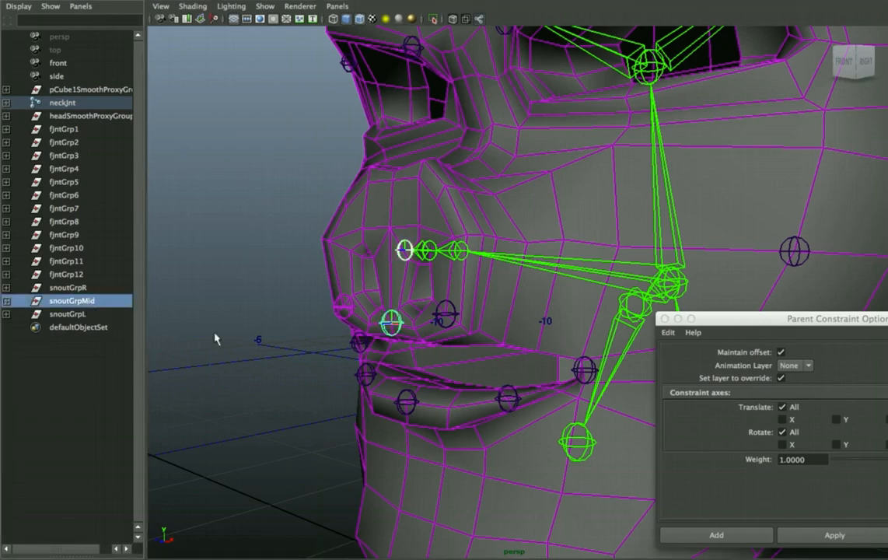
left_click_drag(797, 319, 715, 260)
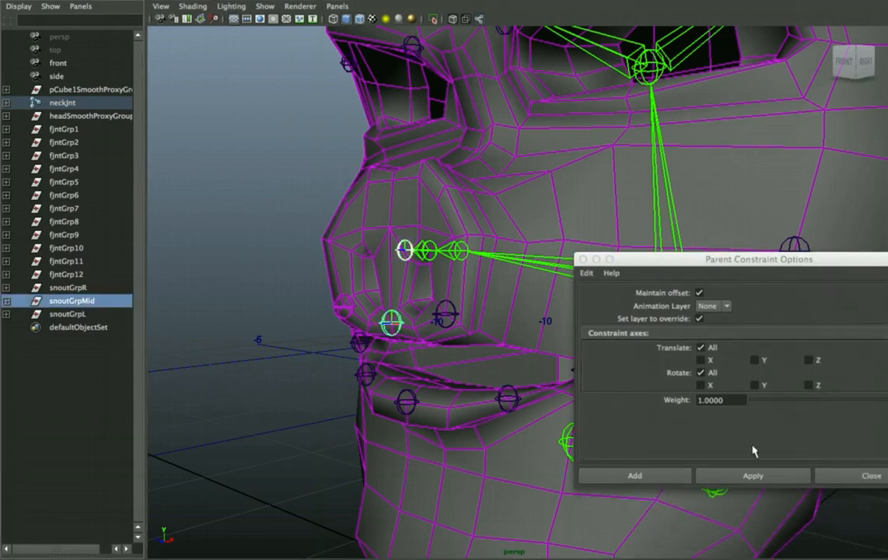
left_click(756, 478)
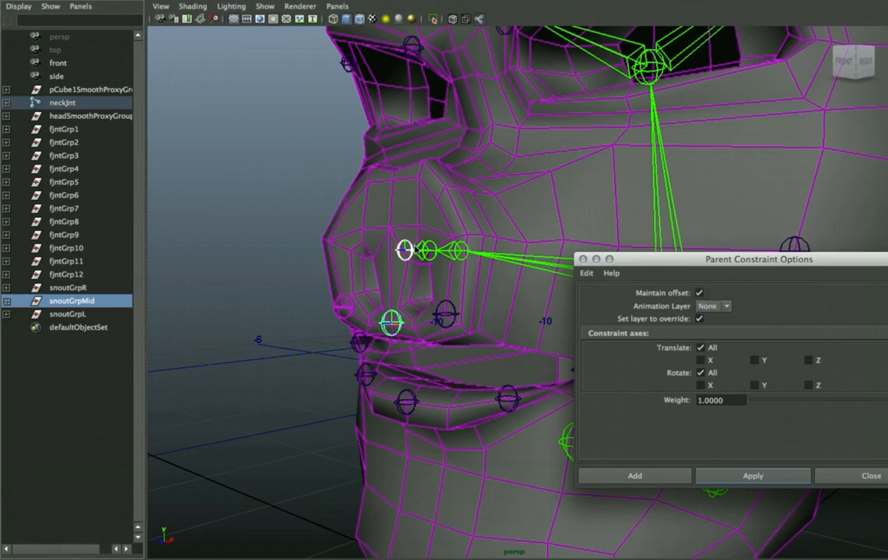
left_click(675, 472)
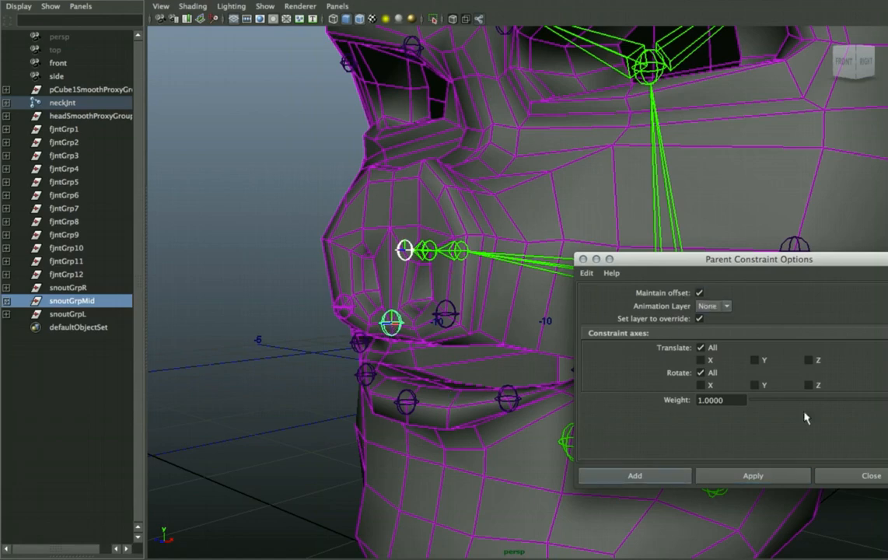
left_click_drag(713, 264, 818, 292)
left_click(848, 504)
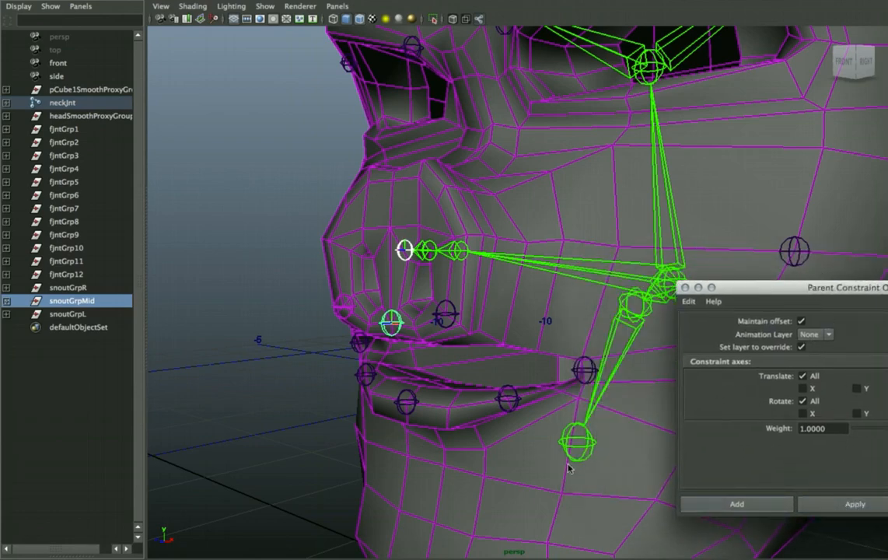
Parent-constrain snoutGrpR and snoutGrpL individually to the nose tip joint noseJnt2 with Maintain offset on and all translate and rotate axes constrained
left_click(403, 252)
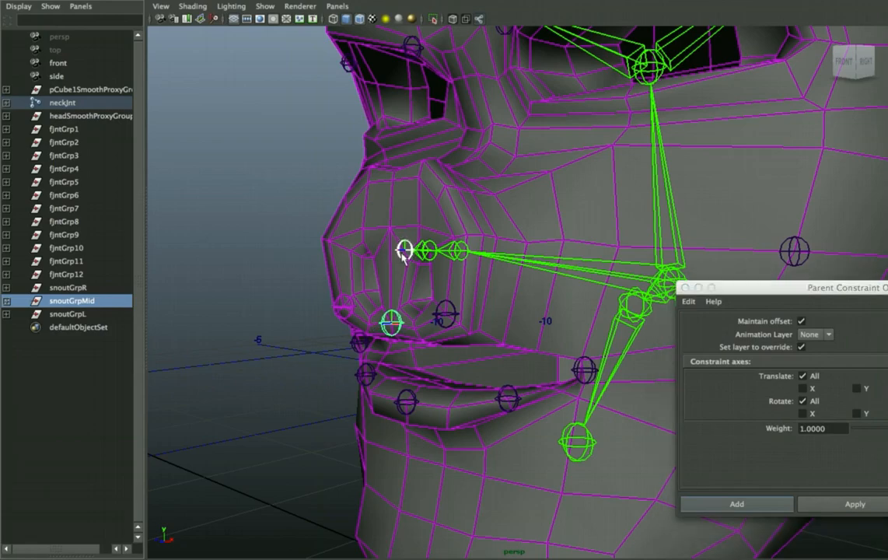
left_click(69, 290)
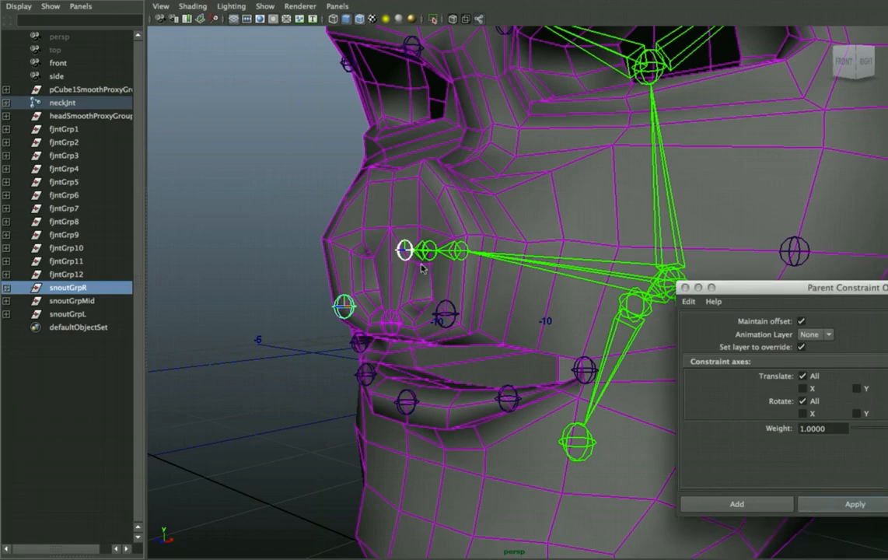
left_click(451, 333)
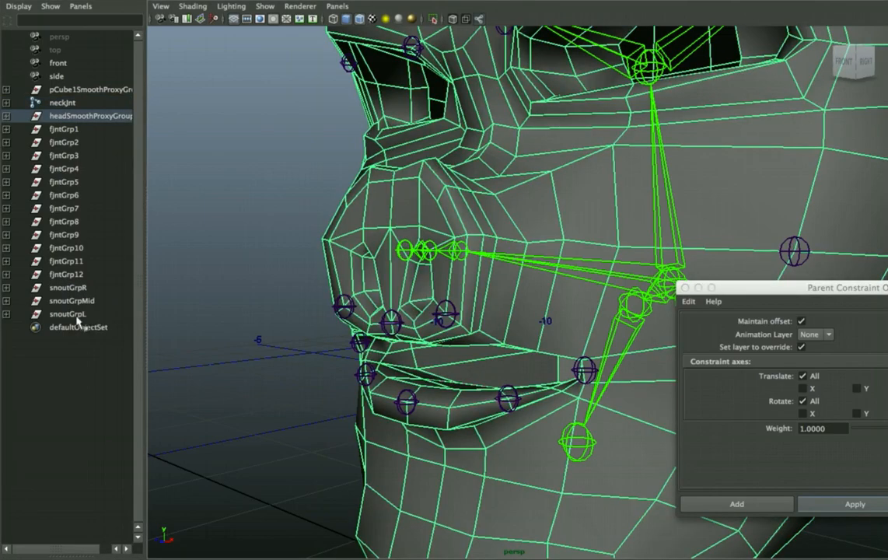
left_click(129, 314)
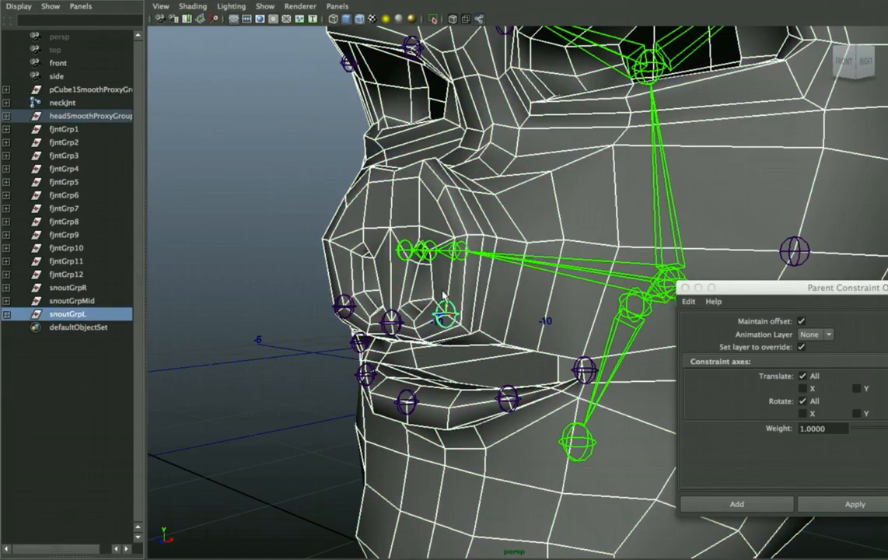
left_click(407, 250)
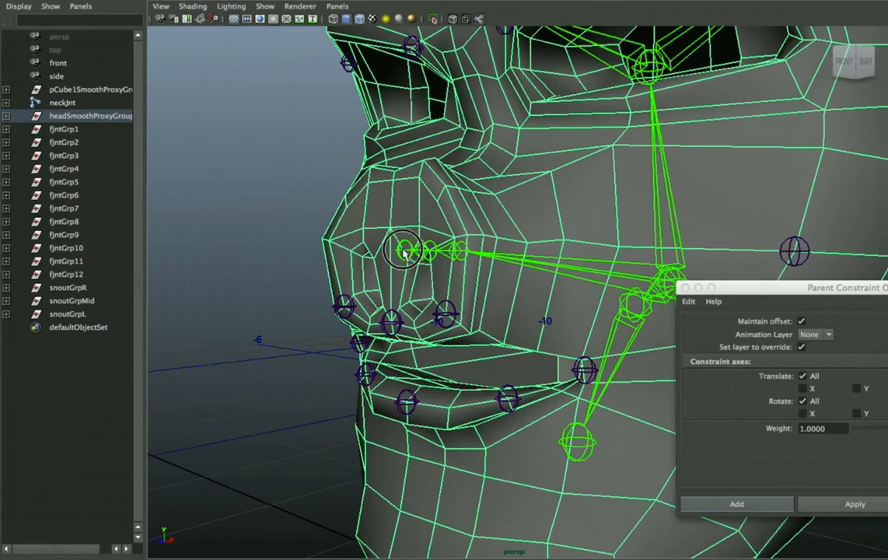
left_click(404, 250)
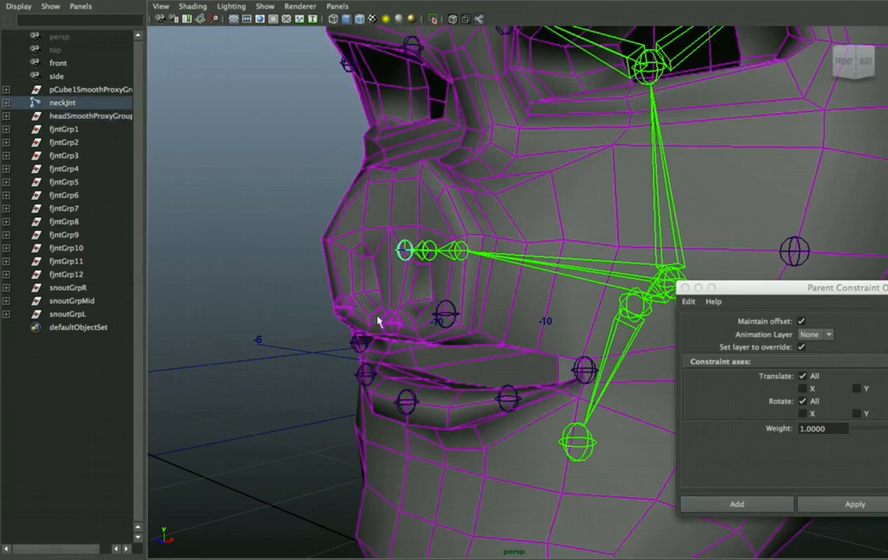
left_click(62, 314, "ctrl")
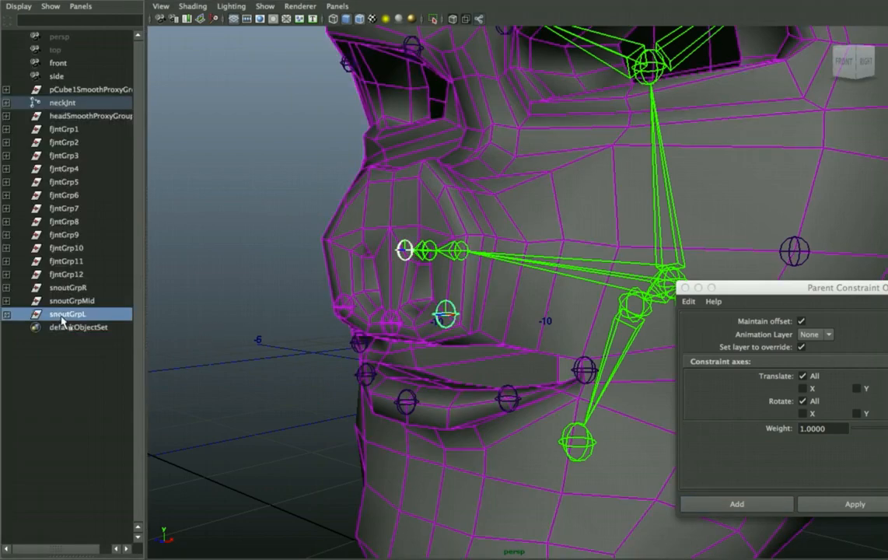
left_click(870, 505)
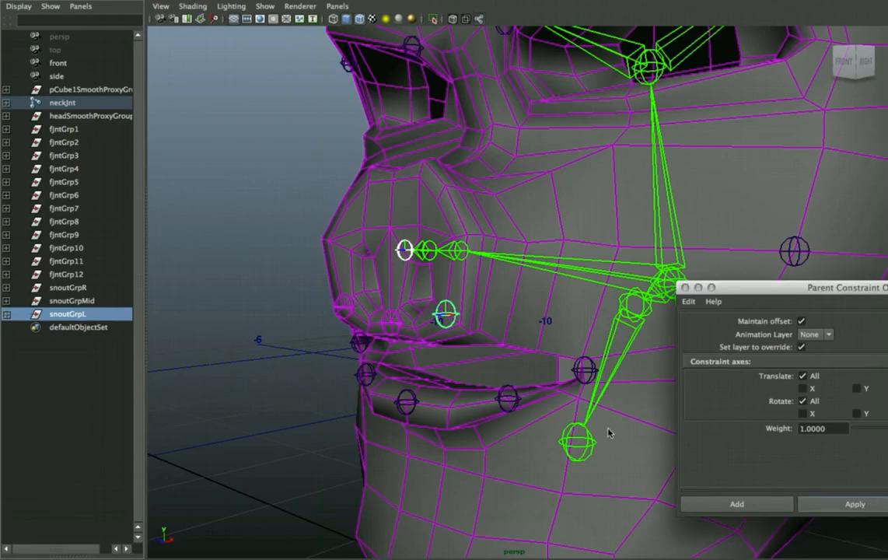
Rotate the head joint at the top of the neck to test whether the constrained snout joints follow
left_click(317, 303)
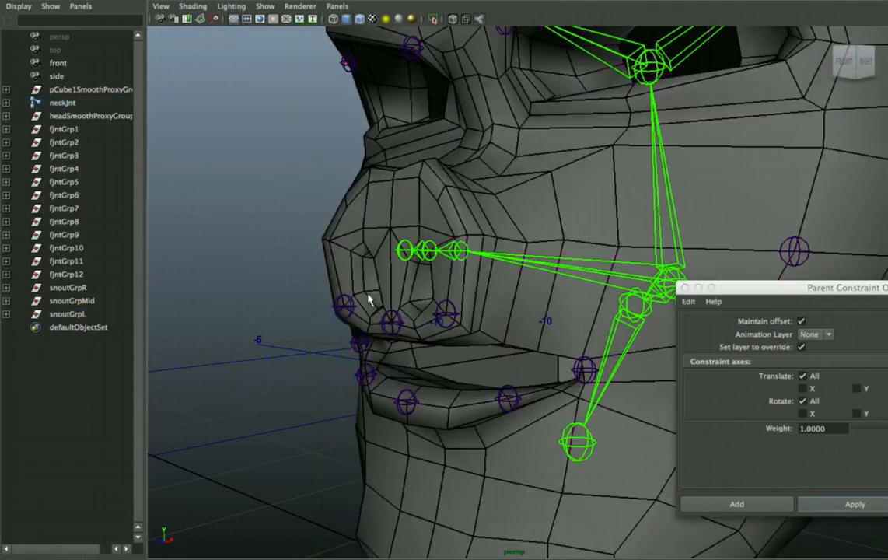
left_click_drag(368, 301, 359, 298, "alt")
left_click_drag(418, 283, 382, 293, "alt")
middle_click_drag(389, 289, 299, 240, "alt")
right_click_drag(388, 293, 404, 327, "alt")
mouse_move(492, 309)
left_mouse_down("alt")
mouse_move(497, 305)
mouse_move(489, 309)
left_mouse_up("alt")
right_click_drag(487, 295, 402, 259, "alt")
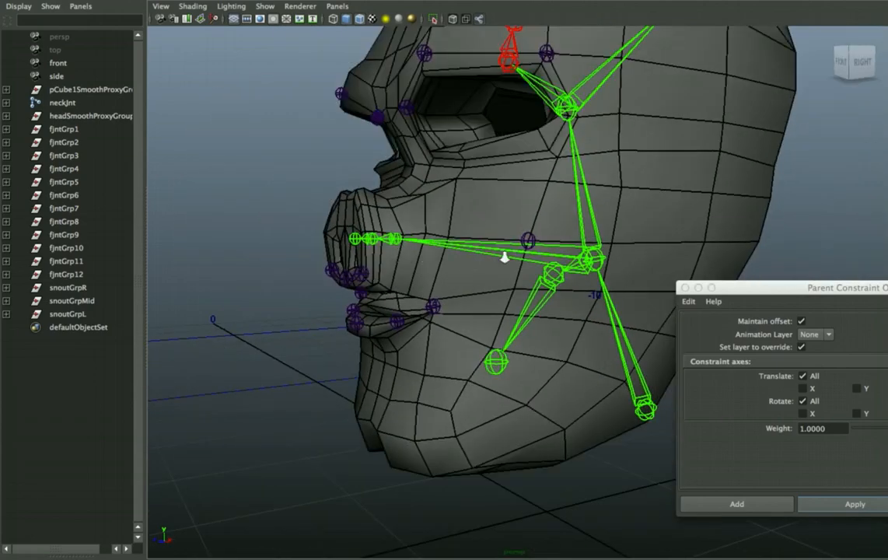
left_click(574, 269)
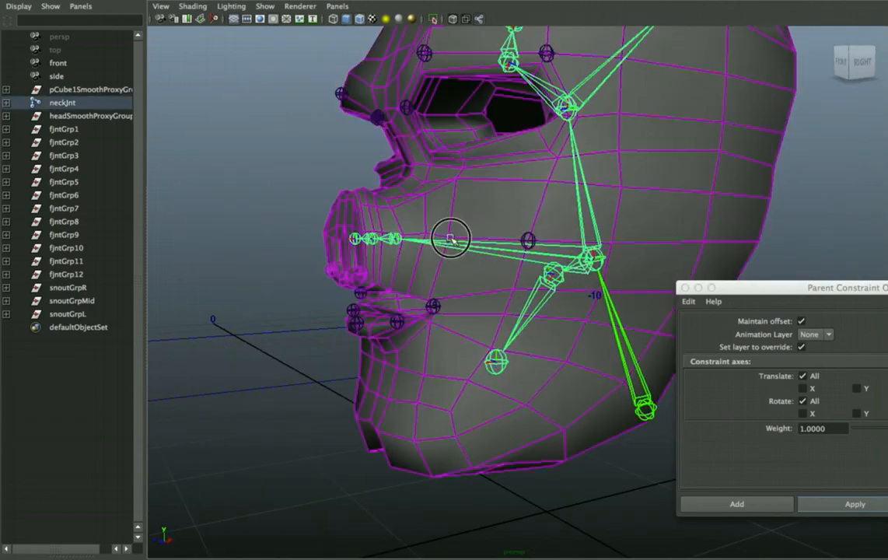
key("e")
left_click_drag(451, 234, 470, 198, "alt")
left_click_drag(543, 226, 556, 214)
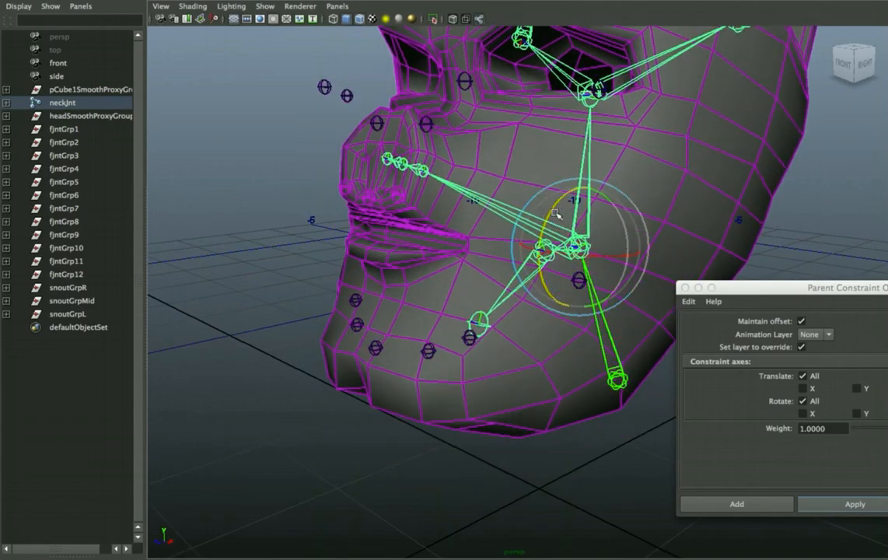
Check the right, middle and left lower snout joints on the rotated head by selecting each one
left_click(346, 185)
left_click(370, 204)
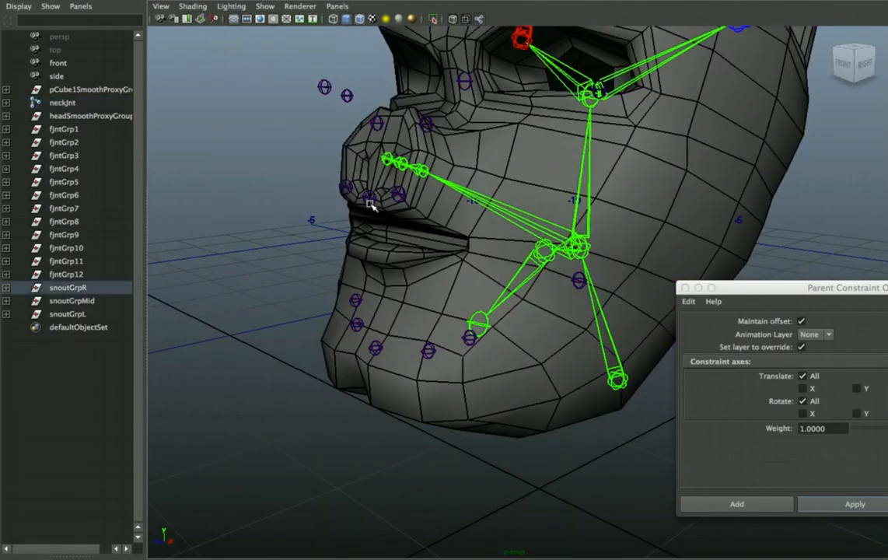
key("e")
key("q")
left_click(370, 198)
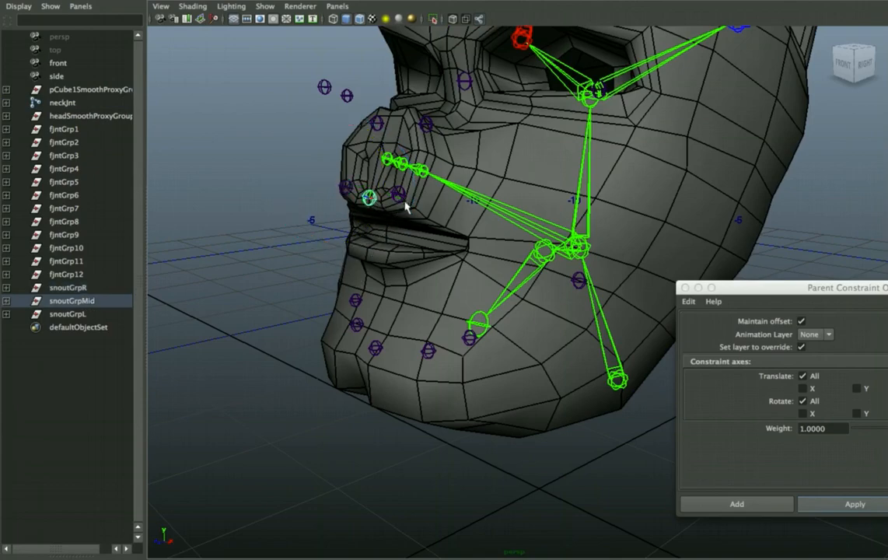
left_click(398, 193)
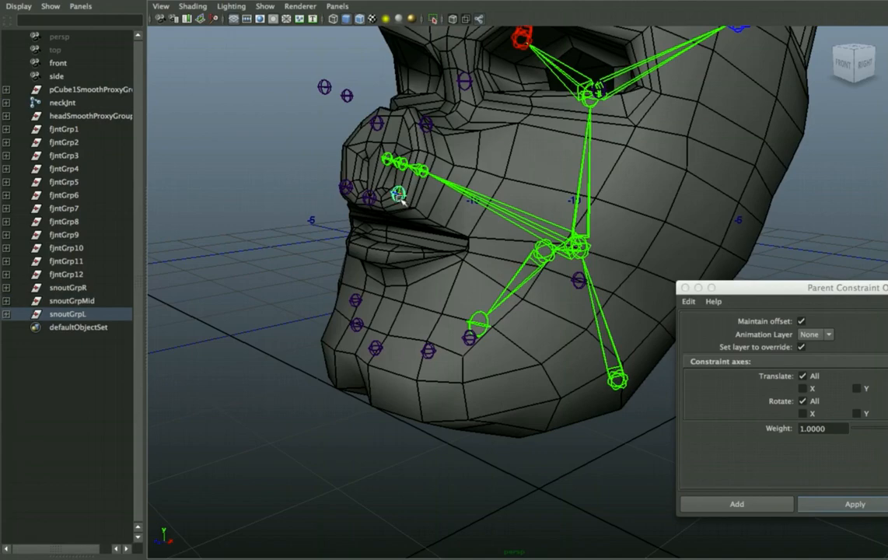
Try moving the left lower snout joint and undo the head joint's test rotation
key("w")
mouse_move(397, 195)
left_mouse_down()
mouse_move(357, 192)
mouse_move(377, 218)
mouse_move(401, 201)
mouse_move(389, 200)
left_mouse_up()
left_click(581, 248)
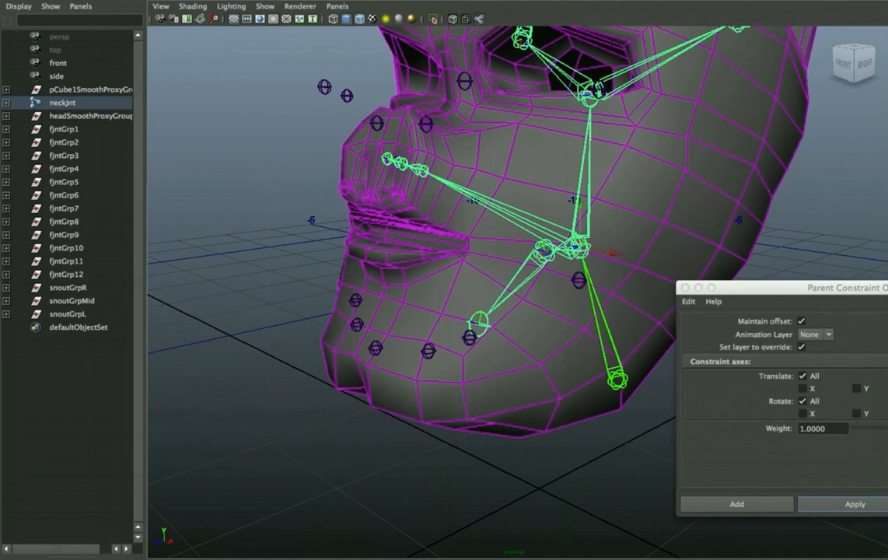
key("z")
Examine the lip joints by selecting the left mouth-corner and lower-lip pair, and the matching right pair
left_click_drag(333, 377, 325, 365, "alt")
left_click_drag(325, 272, 328, 252, "alt")
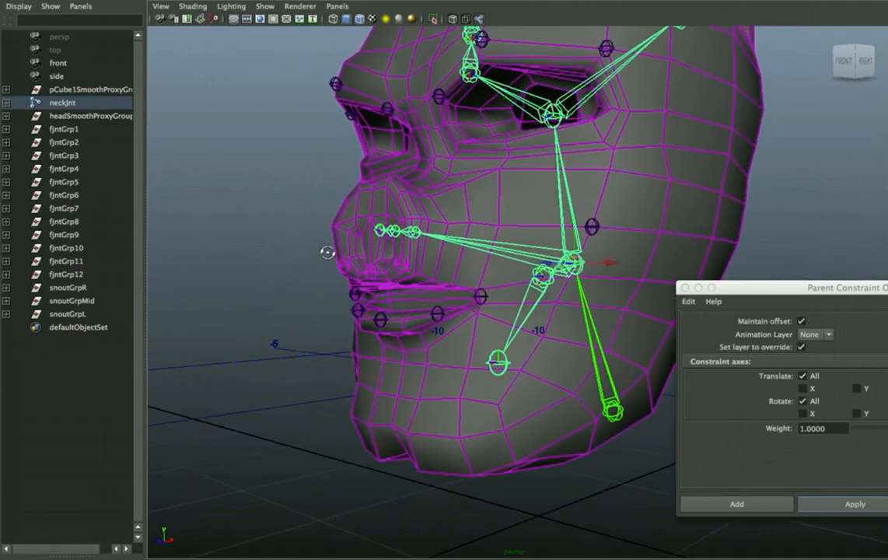
right_click_drag(342, 296, 398, 332, "alt")
left_click_drag(384, 318, 453, 314, "alt")
left_click_drag(277, 213, 333, 292, "alt")
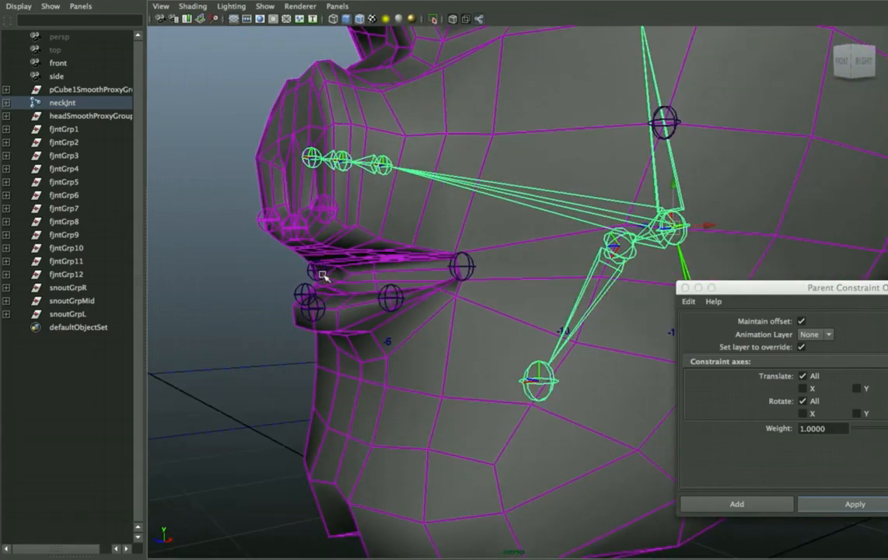
left_click_drag(330, 244, 357, 277, "alt")
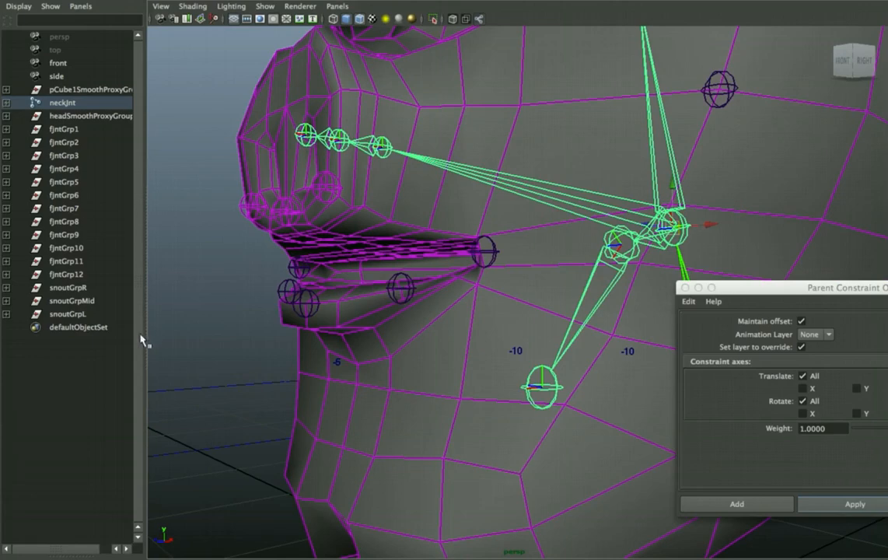
left_click(491, 264)
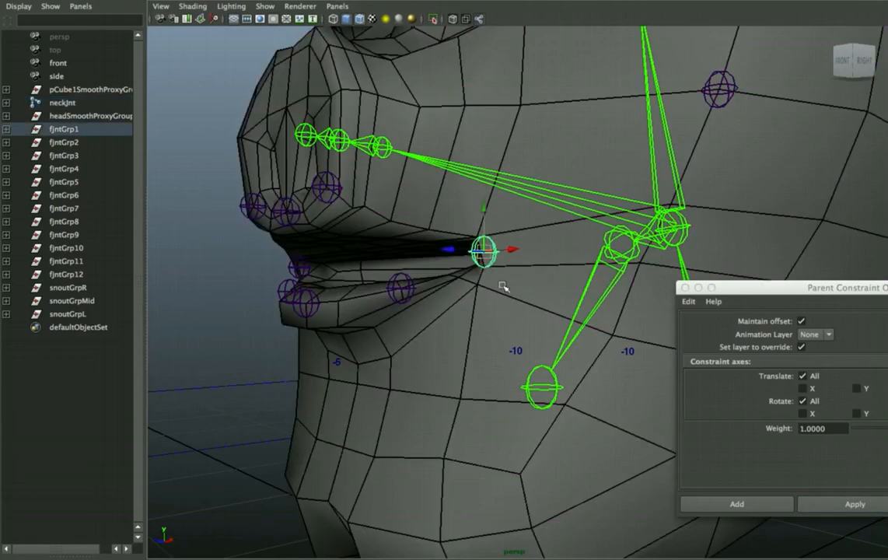
left_click(401, 289, "shift")
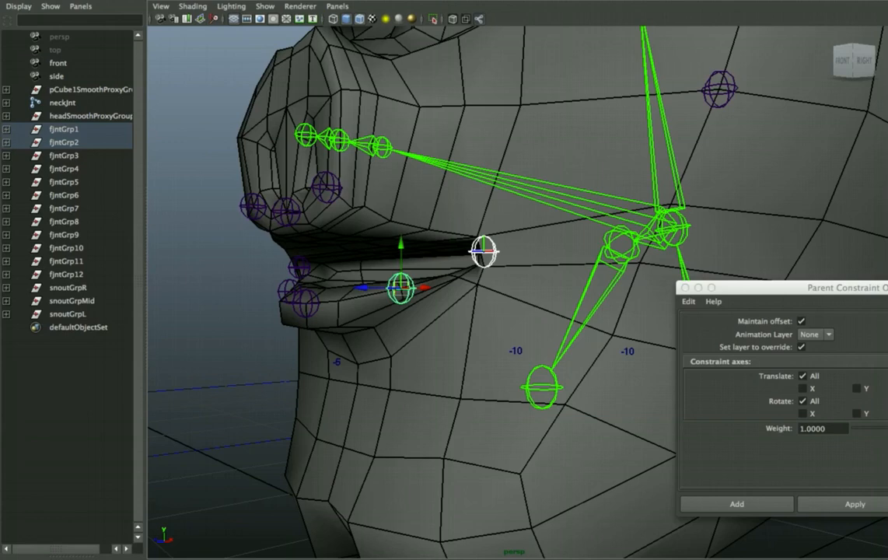
left_click(289, 263)
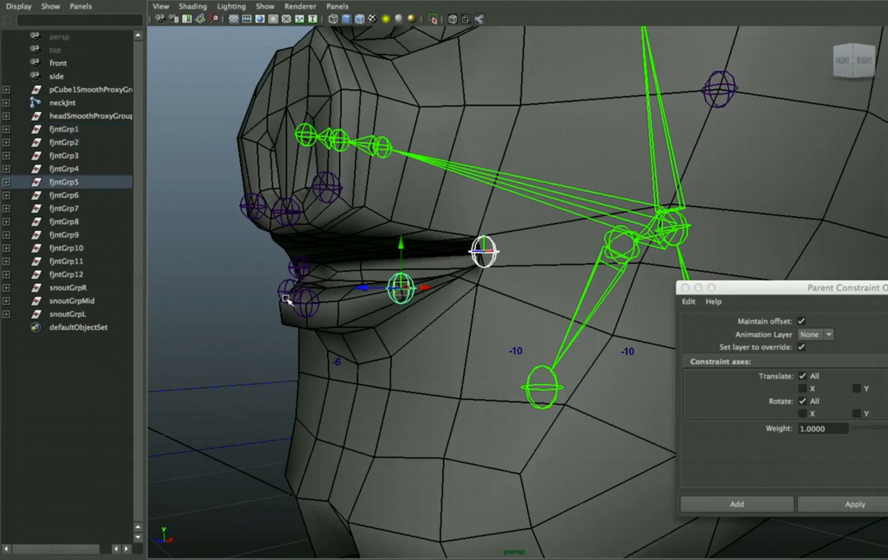
left_click(286, 290, "shift")
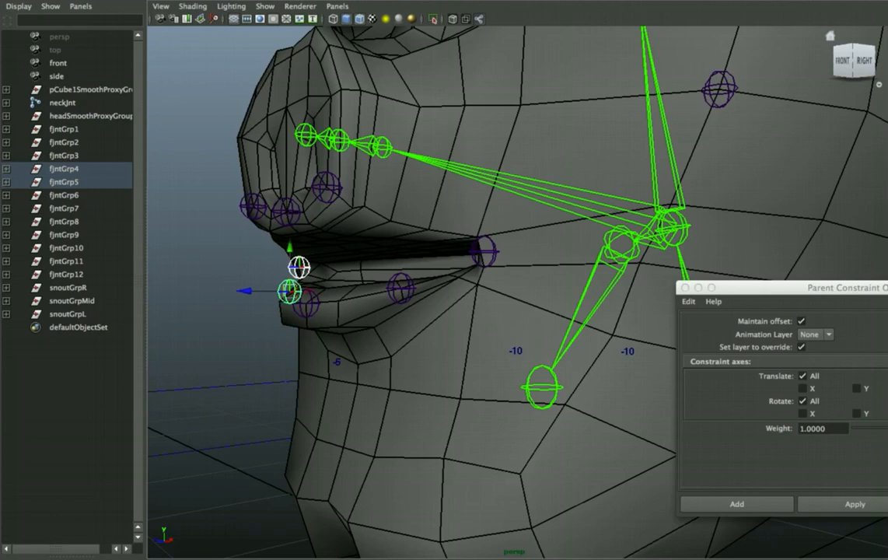
Rename the left mouth-corner joint and the left lower-lip joint together as lipJnt_L
left_click(477, 261)
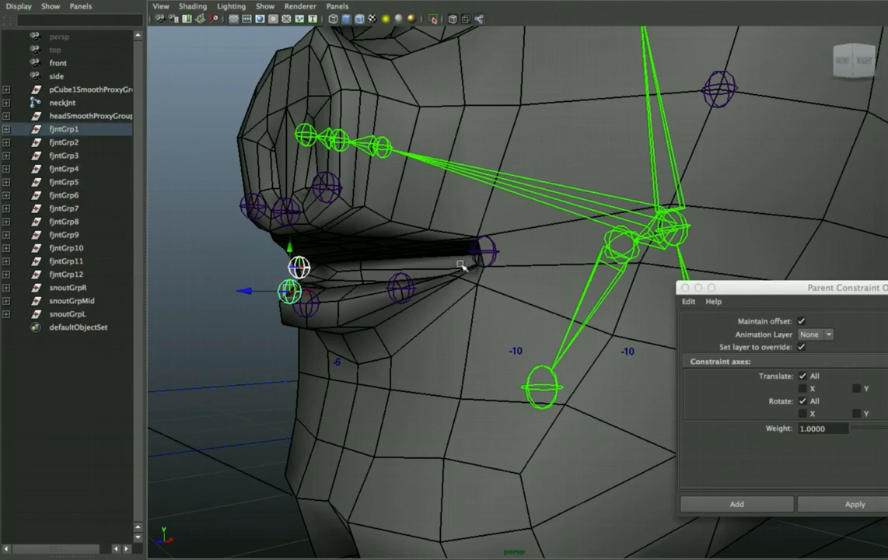
left_click(402, 285, "shift")
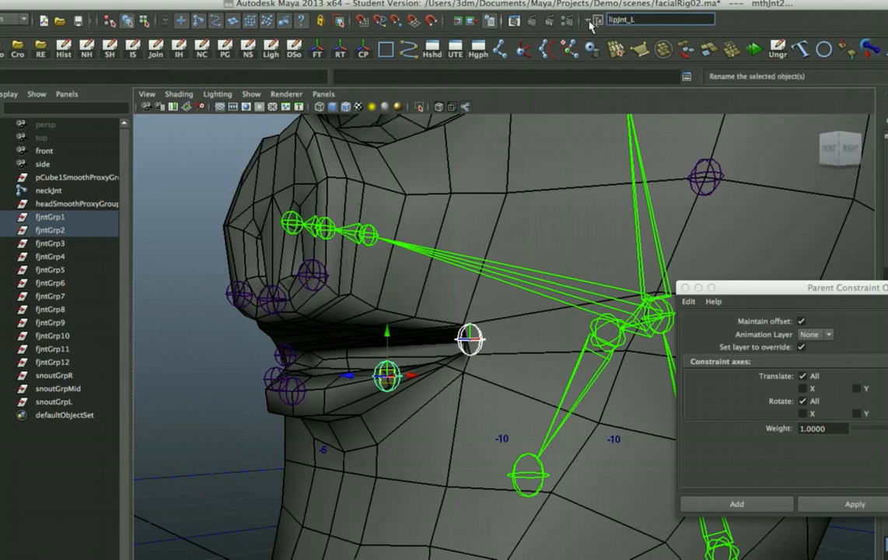
left_click(586, 21)
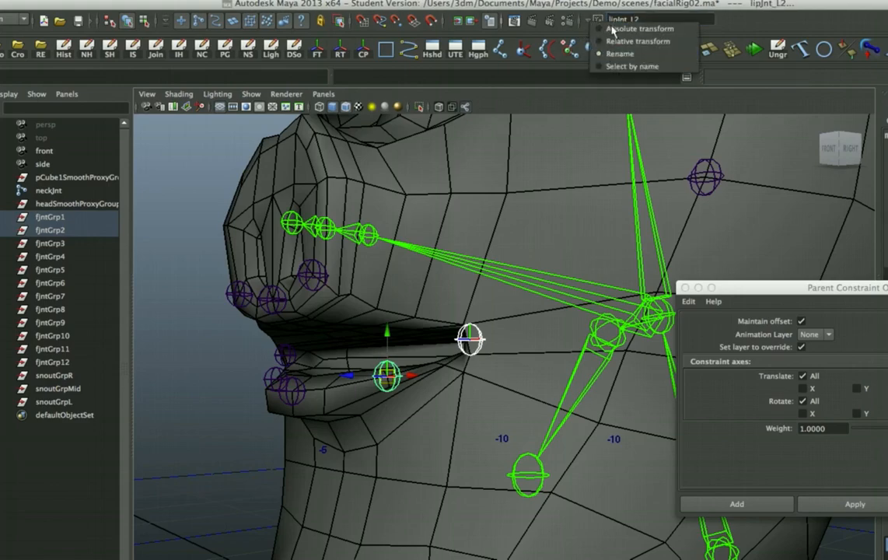
left_click(616, 54)
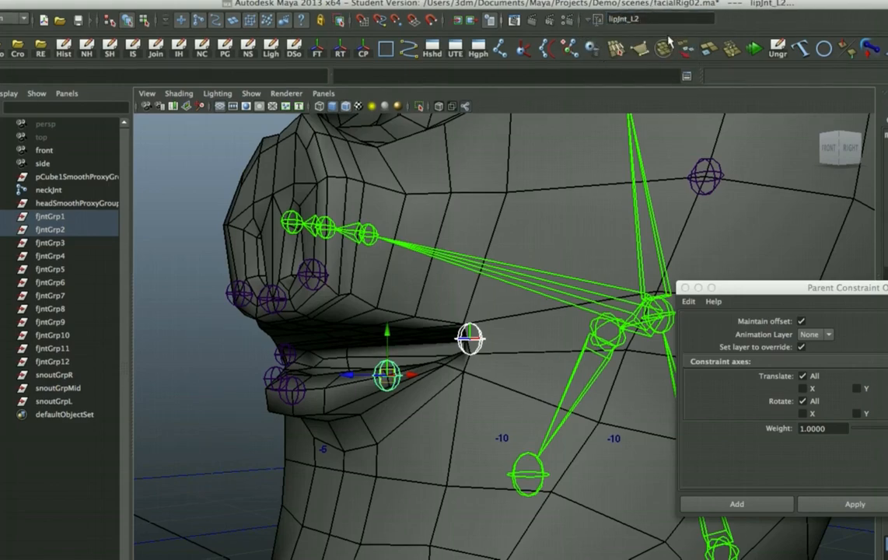
left_click(633, 19)
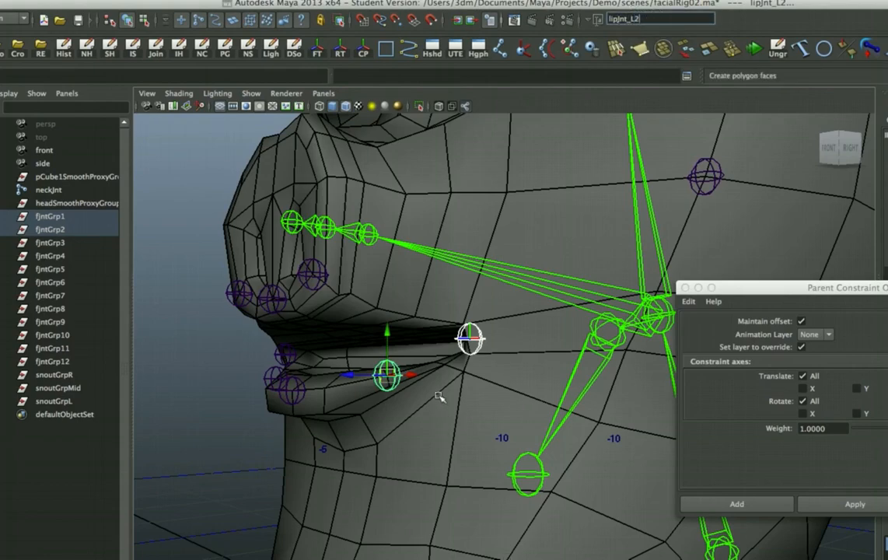
Rename the middle lower-lip joint inside fjntGrp3 as lipJntMid
left_click(292, 388)
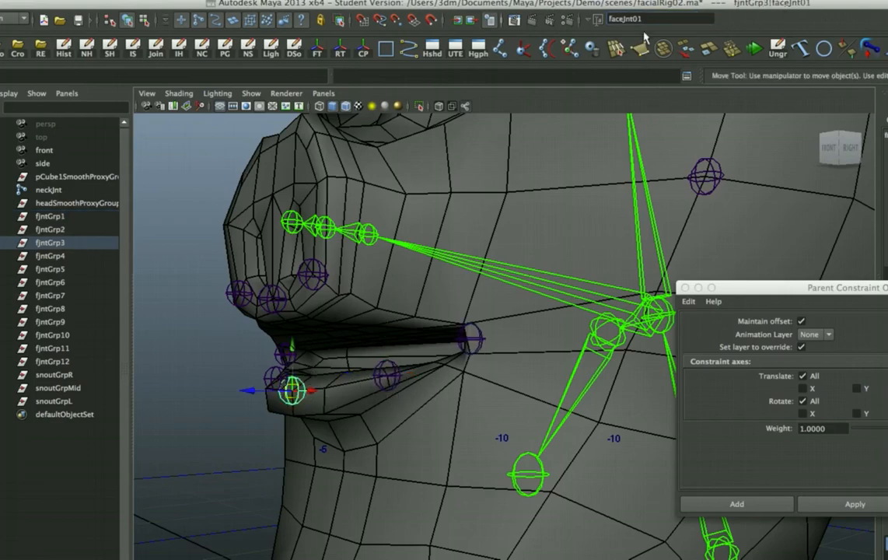
left_click(611, 19)
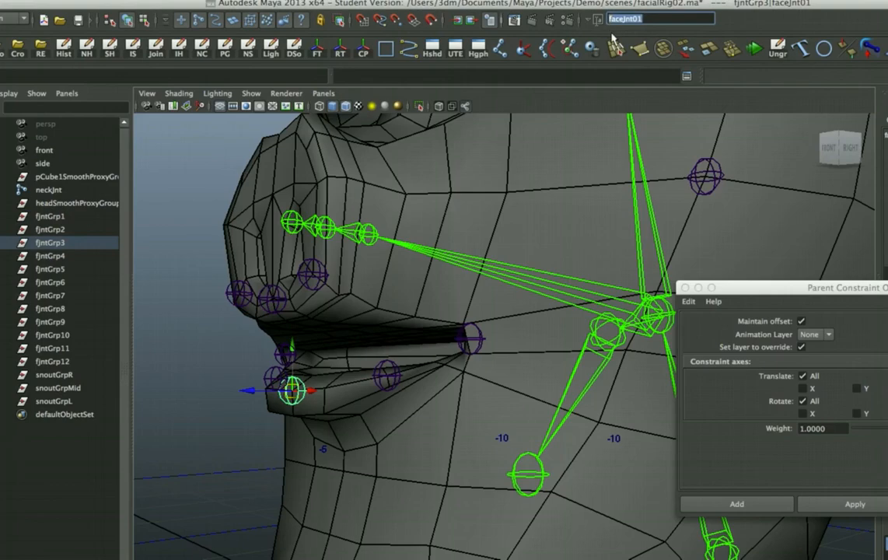
key("BackSpace")
type("lipJntMid1")
key("Return")
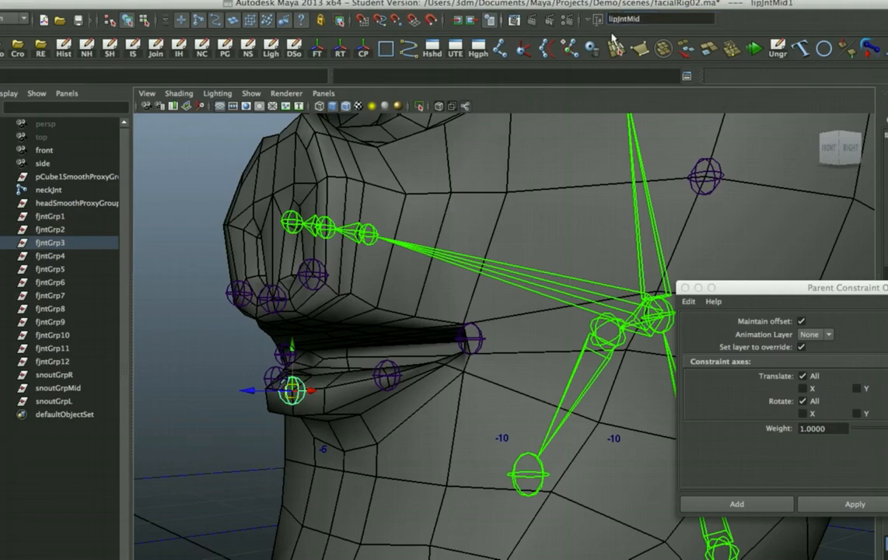
Check which lip joints the groups lipGrpR, lipGrpL and lipGrpR1 hold by selecting each group
left_click(219, 323)
left_click_drag(415, 365, 466, 357, "alt")
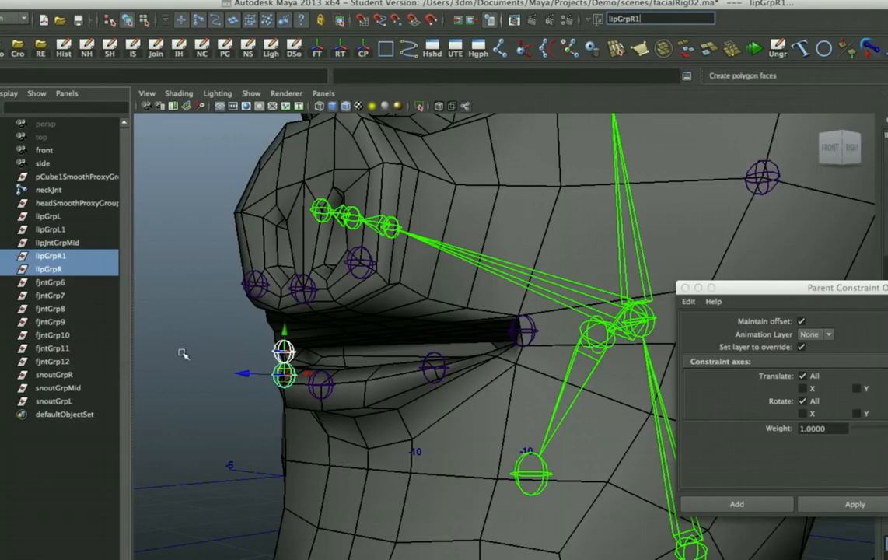
left_click(54, 269)
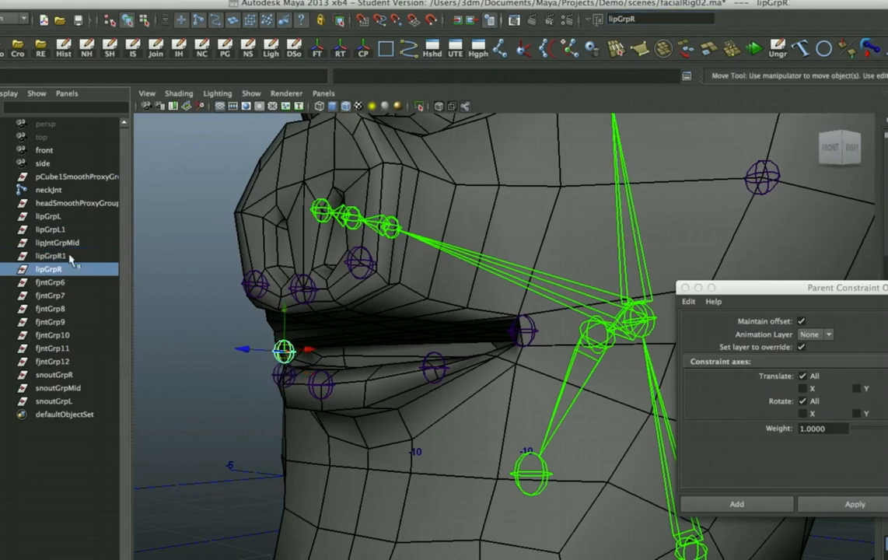
left_click(62, 217)
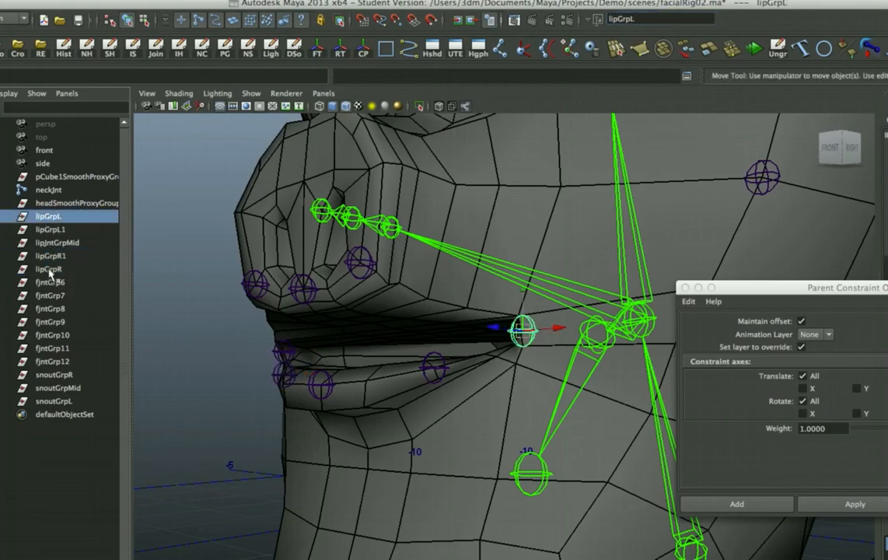
left_click(62, 257)
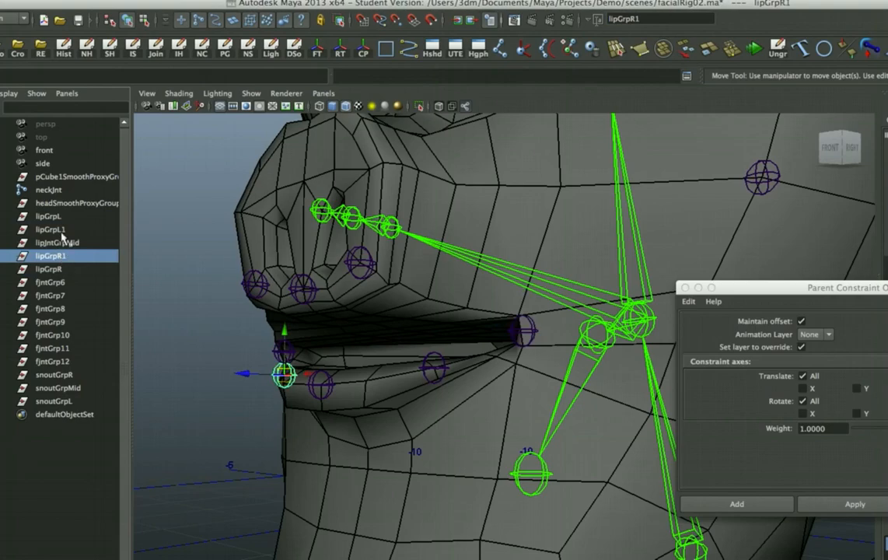
Check which lower-lip joint the group lipGrpL1 holds and examine its place on the mouth and jaw from several angles
left_click(61, 229)
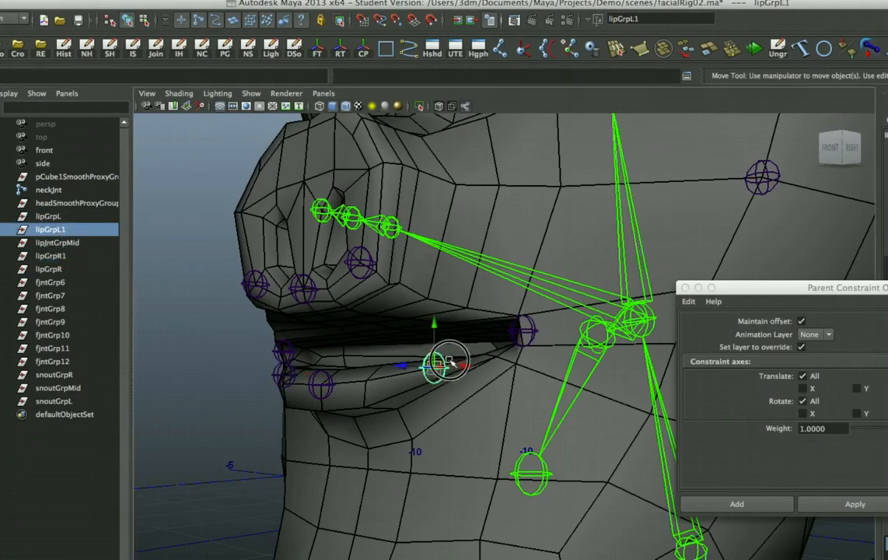
left_click_drag(396, 326, 412, 303, "alt")
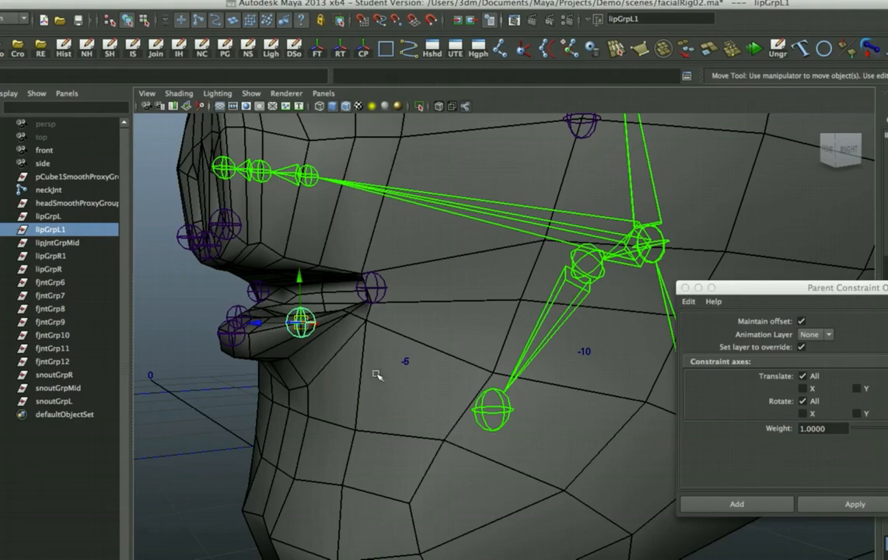
left_click_drag(376, 375, 367, 337, "alt")
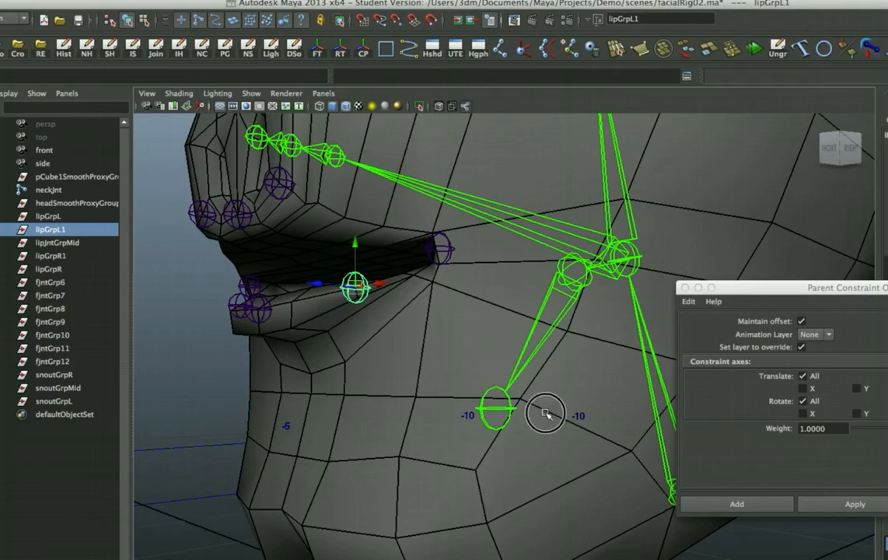
left_click_drag(545, 410, 440, 350, "alt")
right_click_drag(440, 351, 471, 426, "alt")
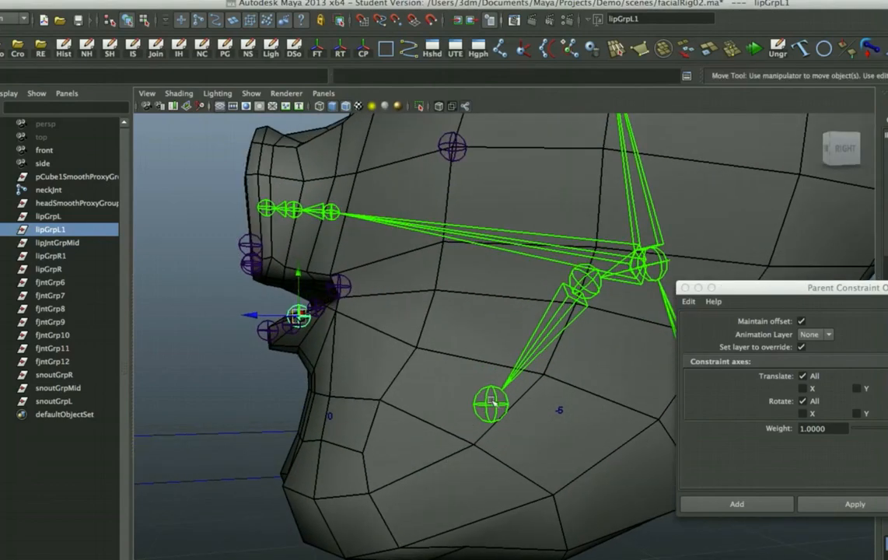
left_click_drag(386, 347, 482, 348, "alt")
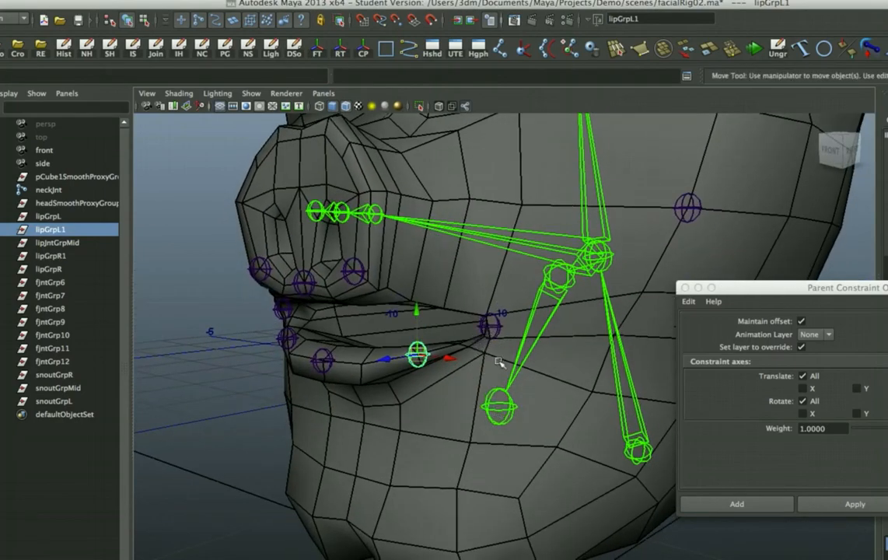
mouse_move(470, 317)
left_mouse_down("alt")
mouse_move(484, 311)
mouse_move(473, 321)
left_mouse_up("alt")
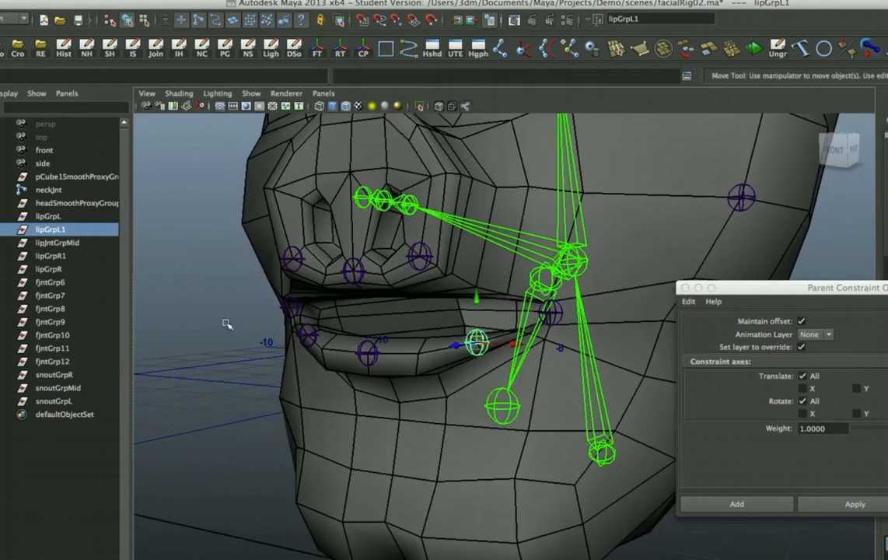
Parent the lower-lip groups lipGrpL1, lipJntGrpMid and lipGrpR1 under the jaw joint jawAnchorJnt1 and clear the selection
left_click(54, 216)
left_click_drag(54, 216, 61, 269)
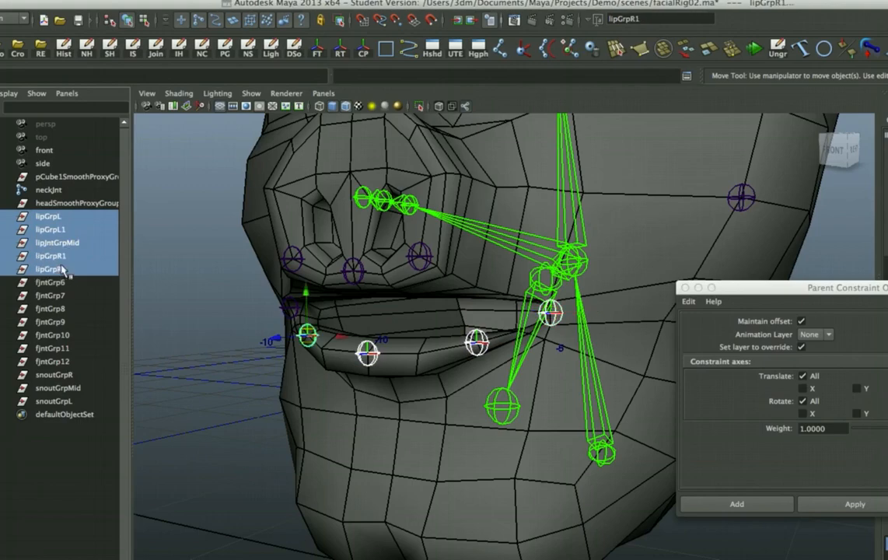
left_click(50, 269, "ctrl")
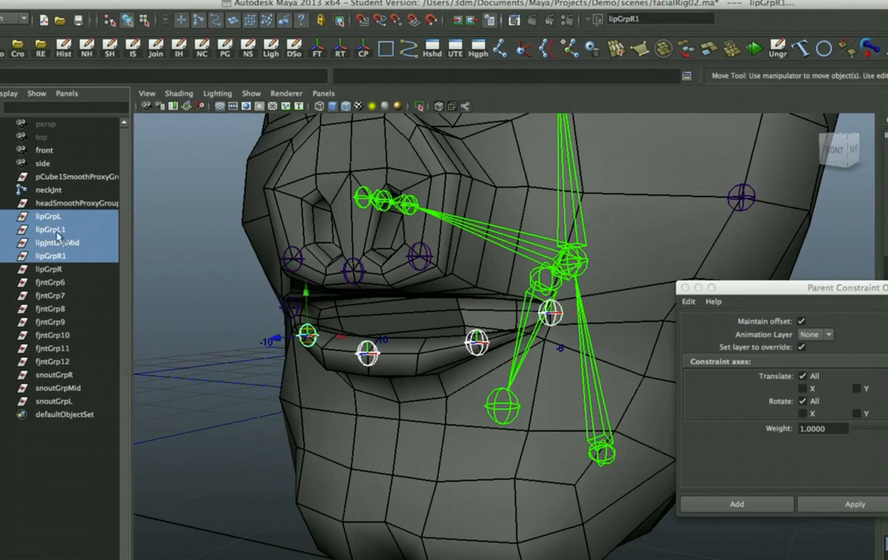
left_click(51, 216, "ctrl")
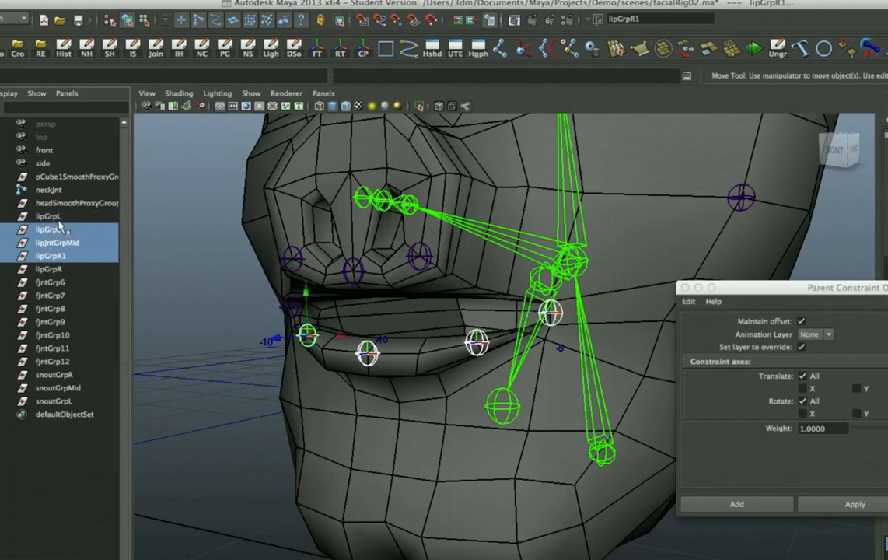
left_click(506, 409, "shift")
key("ctrl+z")
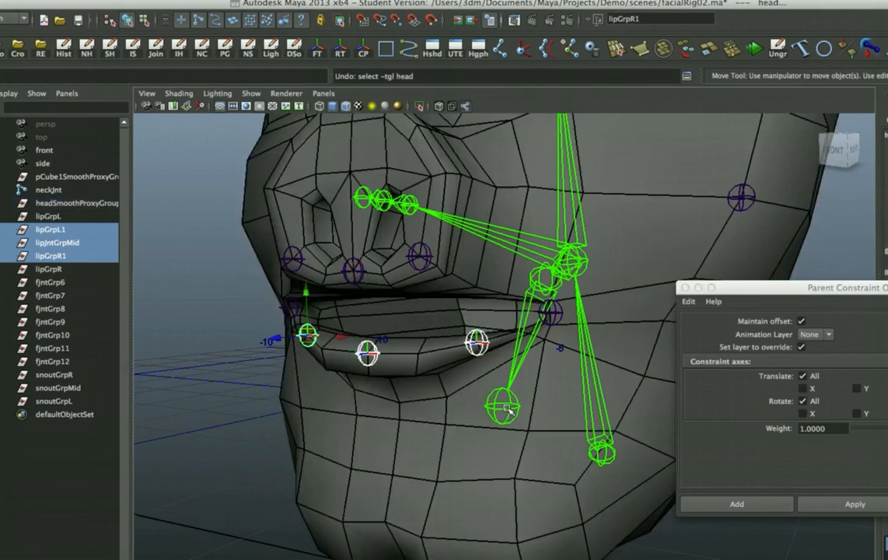
left_click(506, 404, "shift")
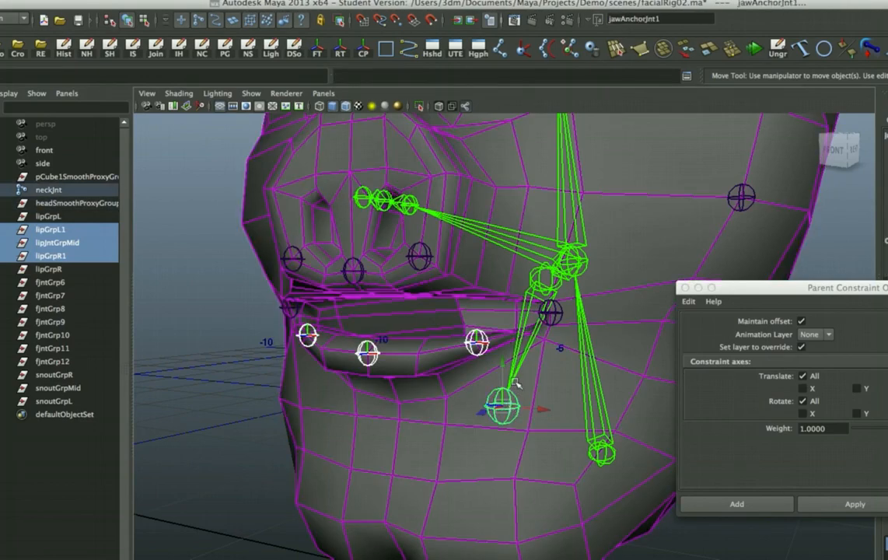
key("p")
left_click_drag(467, 336, 405, 360, "alt")
left_click(262, 399)
left_click_drag(262, 399, 331, 395, "alt")
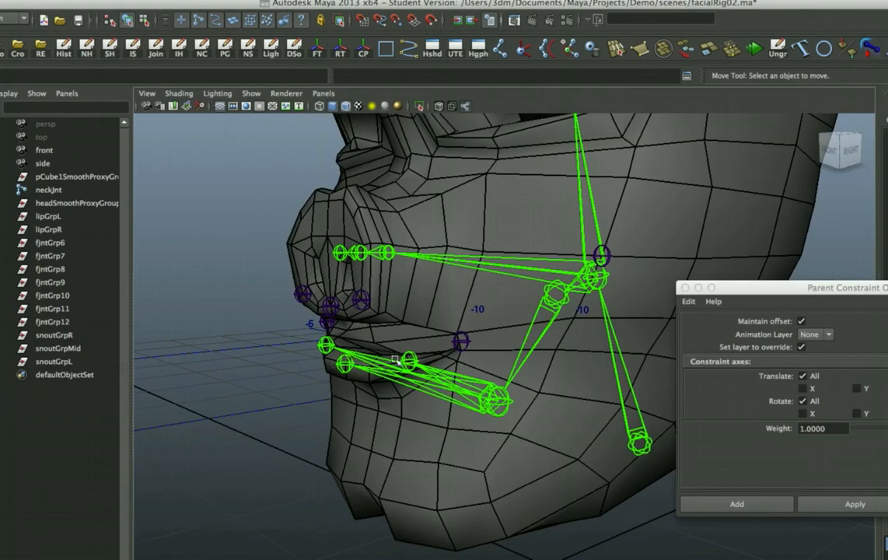
Check the channel values of the middle lower-lip joint and examine the lip joints under the jaw from several angles
left_click(344, 363)
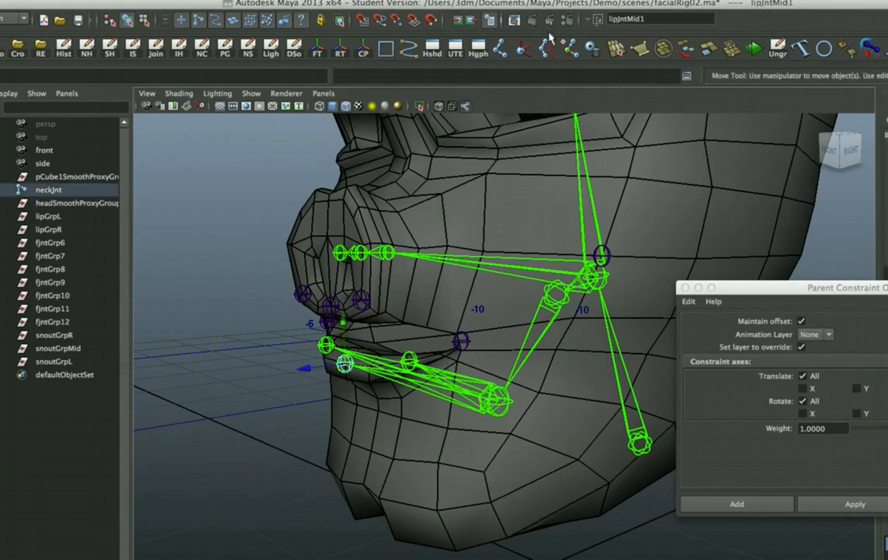
left_click_drag(569, 4, 401, 0)
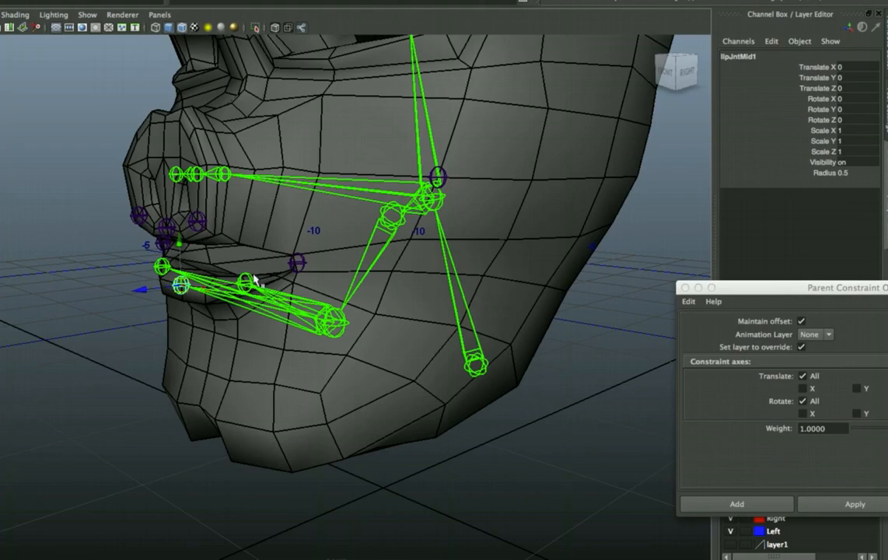
left_click_drag(438, 351, 378, 346, "alt")
left_click_drag(295, 294, 211, 273, "alt")
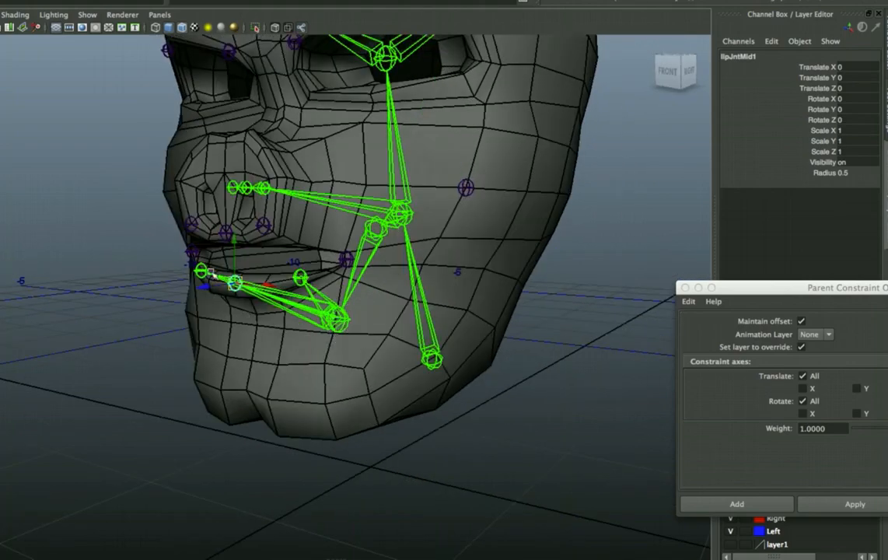
left_click_drag(284, 333, 373, 358, "alt")
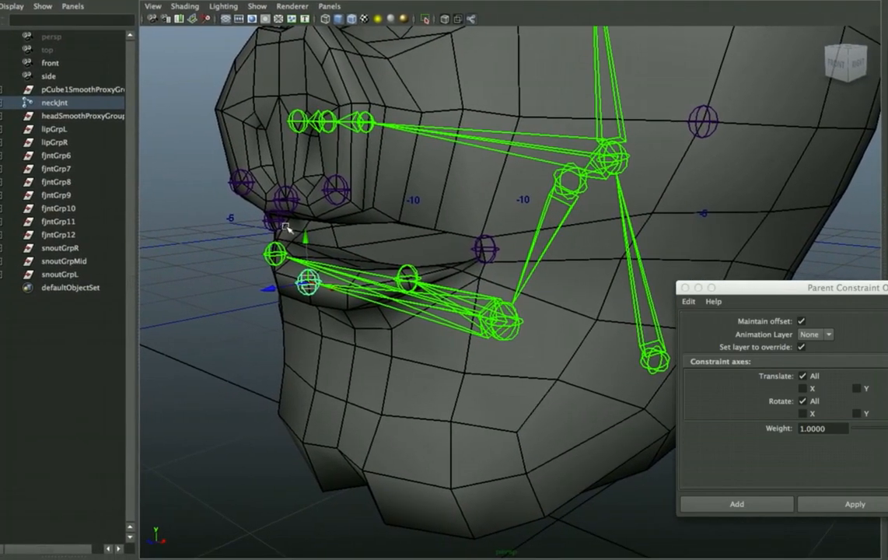
key("space")
key("space")
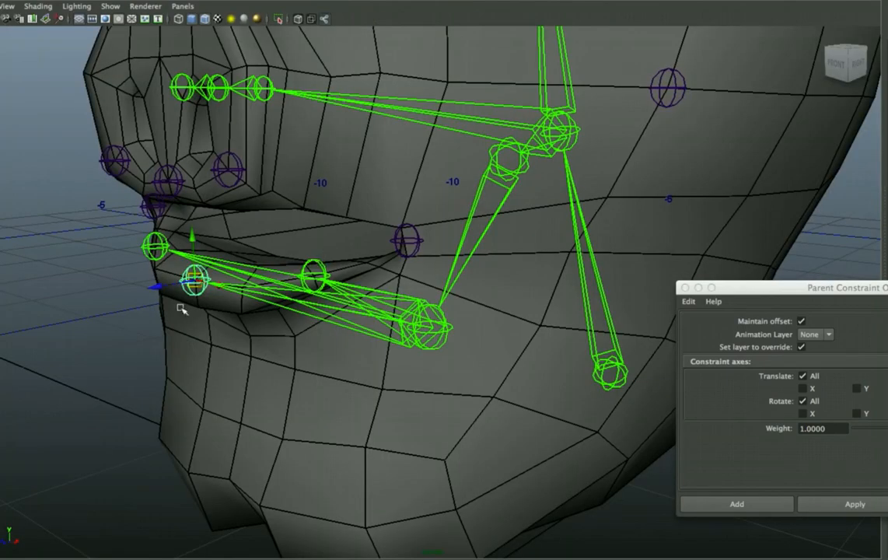
key("space")
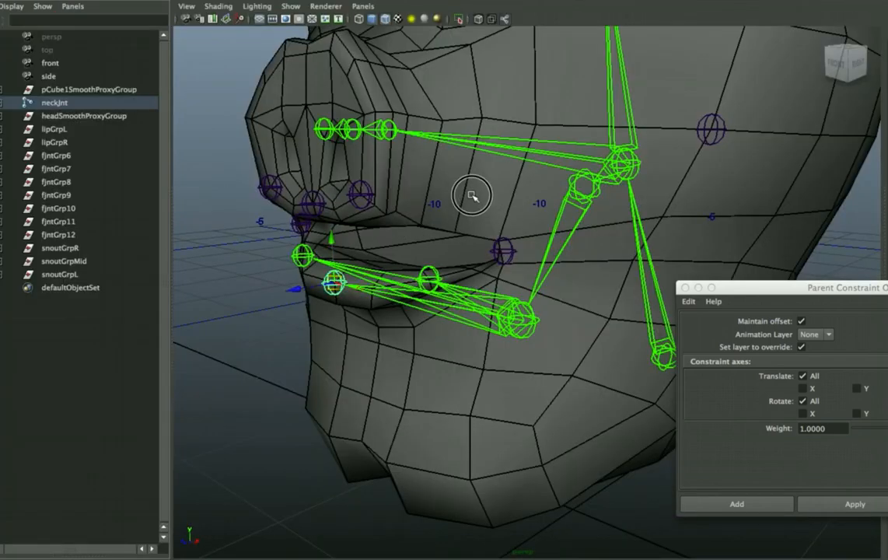
scroll(472, 195, "up", 5)
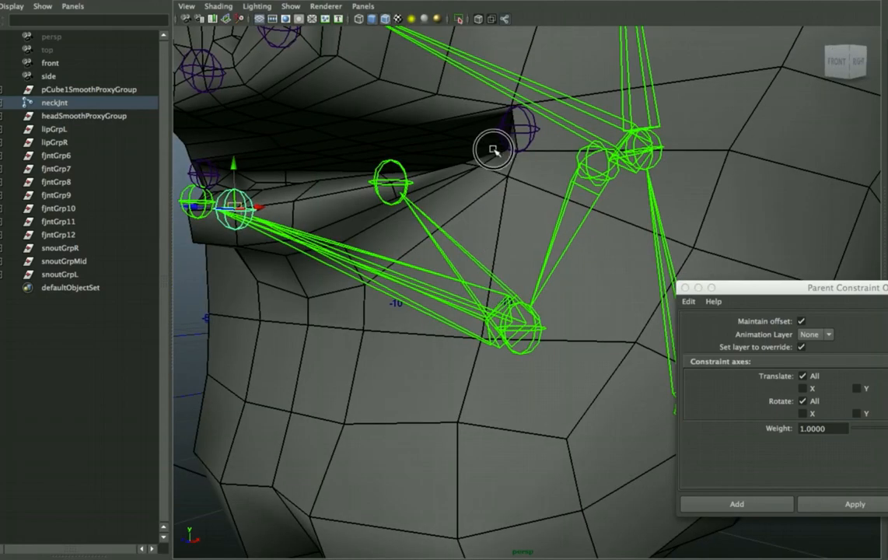
mouse_move(491, 148)
left_mouse_down("alt")
mouse_move(498, 157)
mouse_move(429, 148)
mouse_move(485, 145)
left_mouse_up("alt")
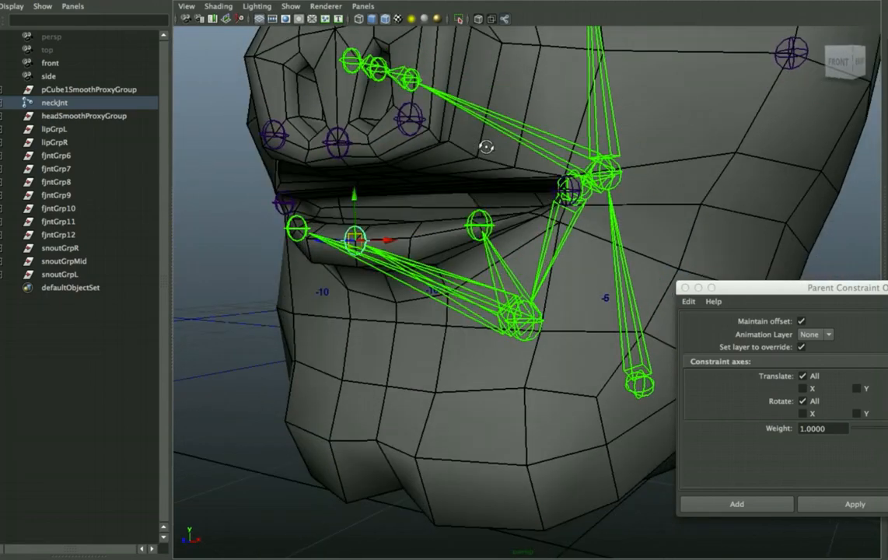
left_click_drag(460, 267, 500, 251, "alt")
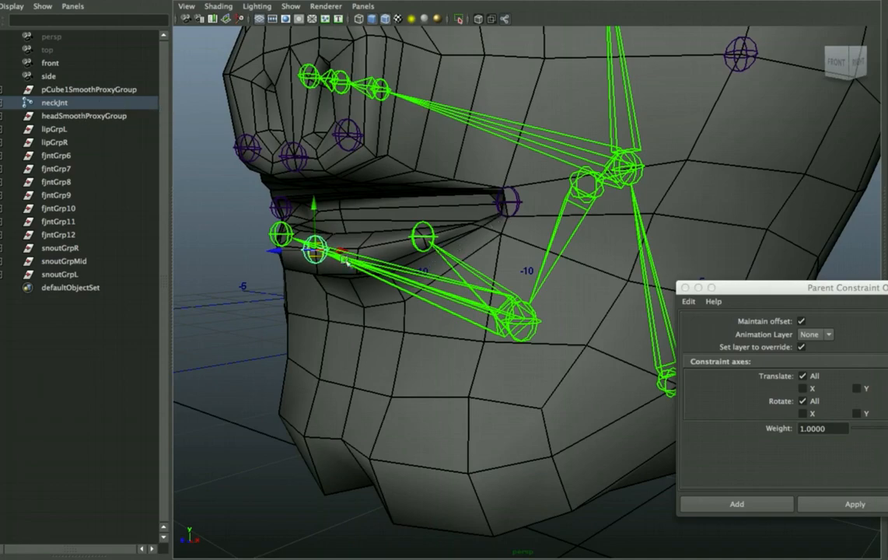
Parent-constrain the mouth-corner group lipGrpL to the left snout joint and the left lower-lip joint, with maintain offset on and weight 1
left_click(351, 134)
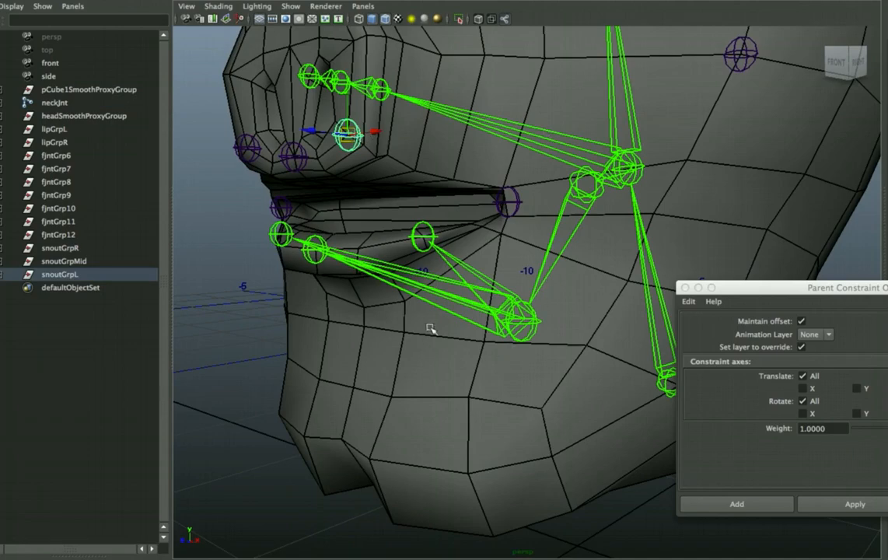
left_click(422, 236, "shift")
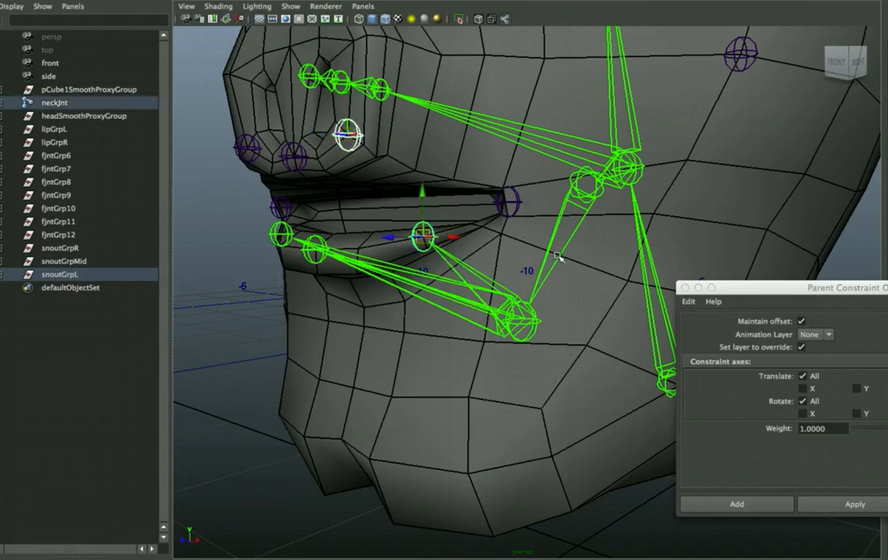
left_click_drag(561, 256, 510, 259, "alt")
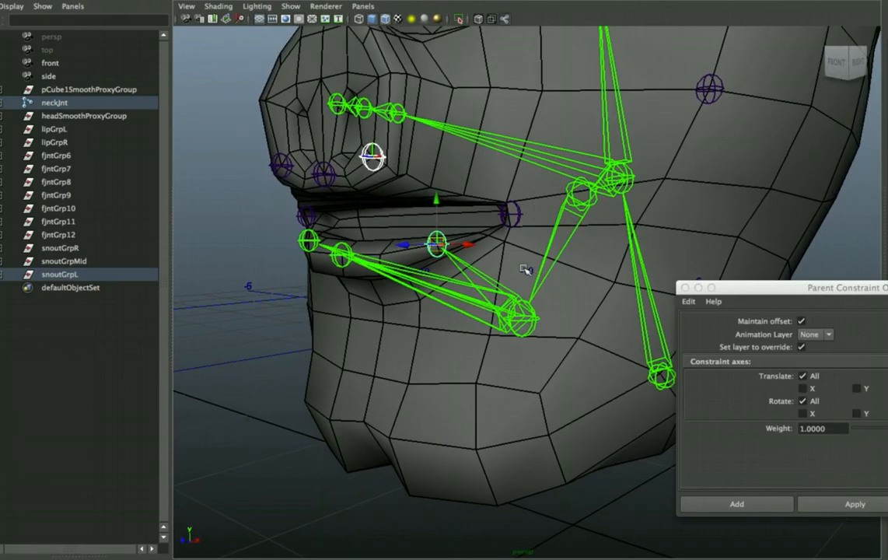
scroll(438, 215, "up", 2)
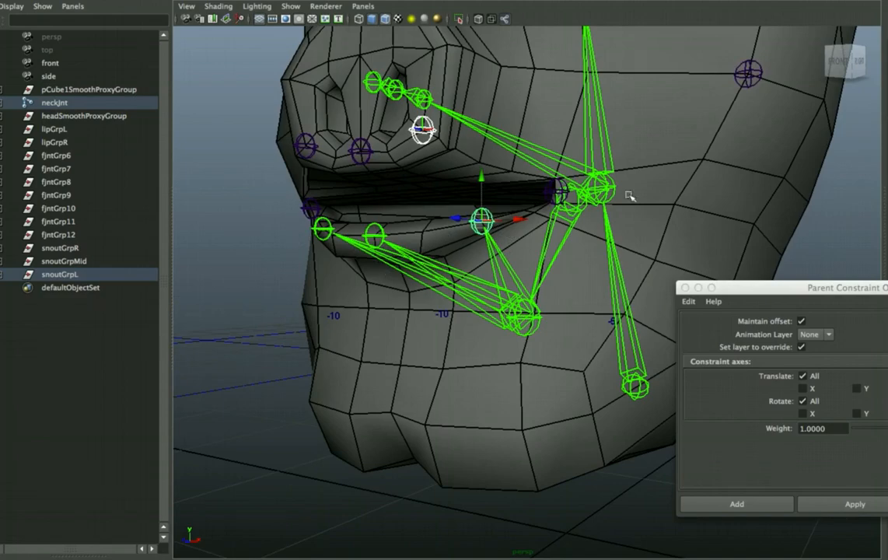
left_click_drag(502, 204, 463, 232, "alt")
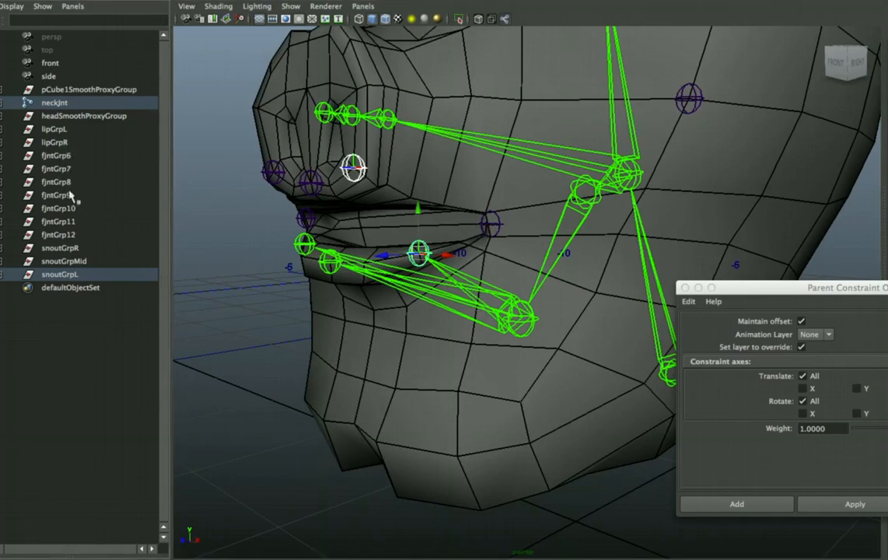
left_click(67, 130)
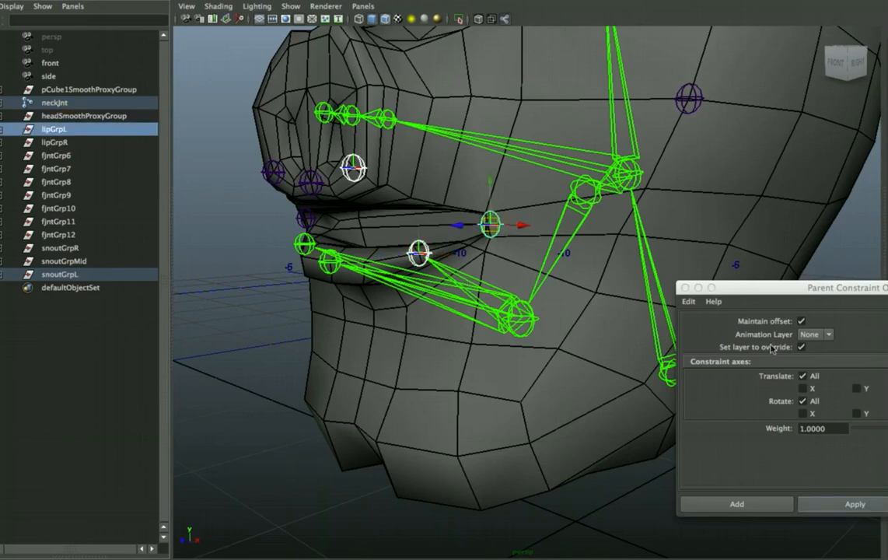
left_click_drag(777, 289, 787, 216)
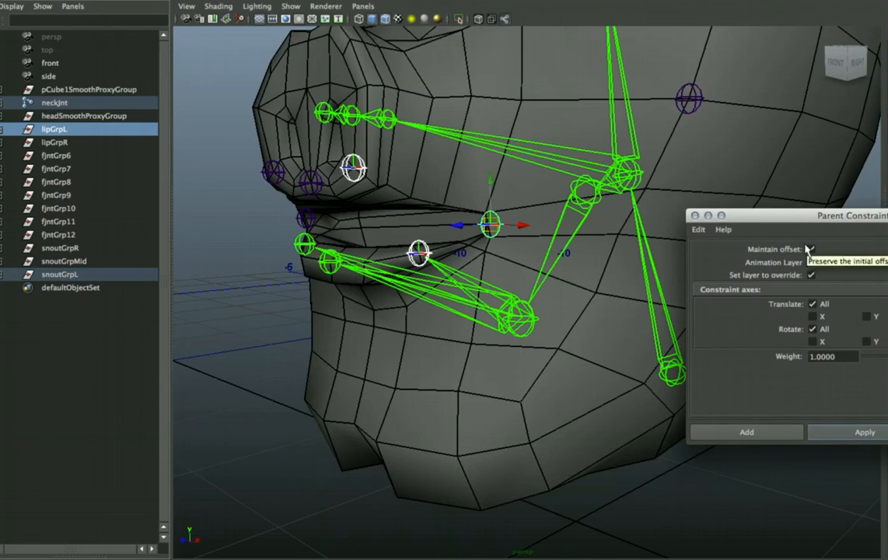
left_click_drag(827, 217, 776, 128)
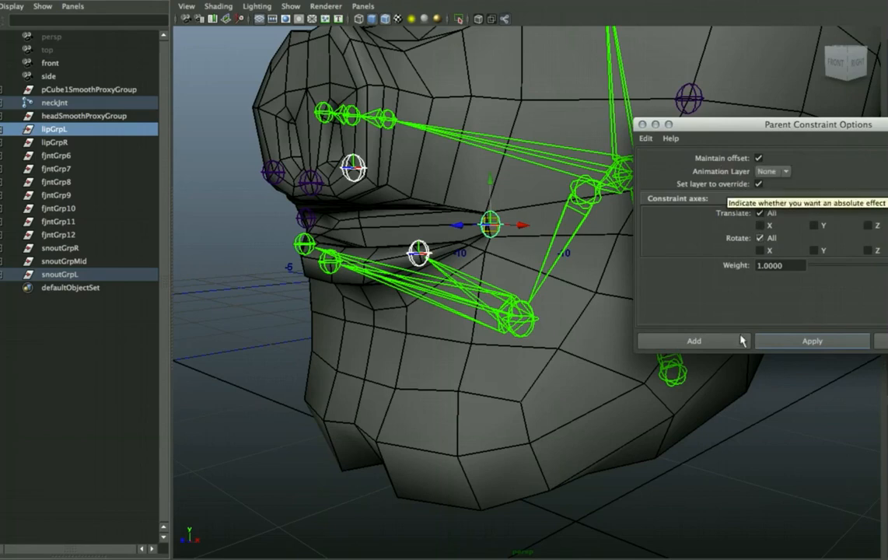
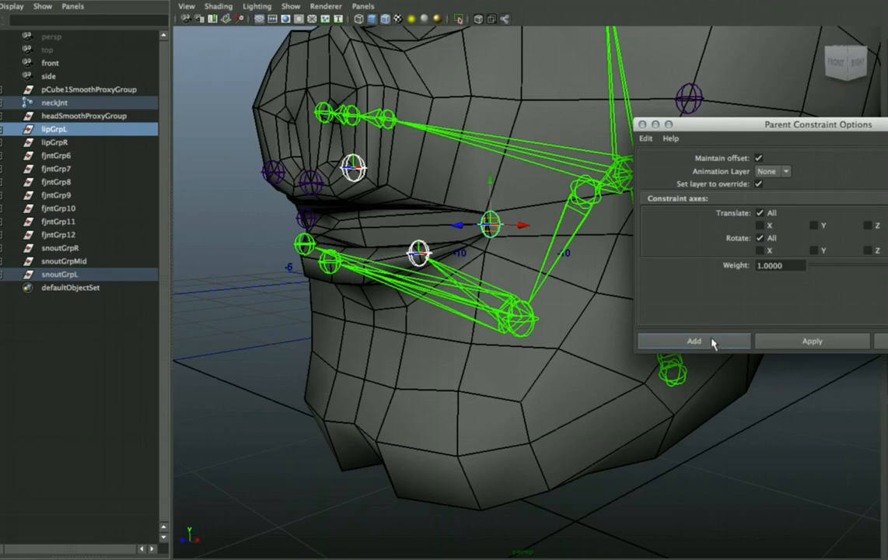
left_click(656, 341)
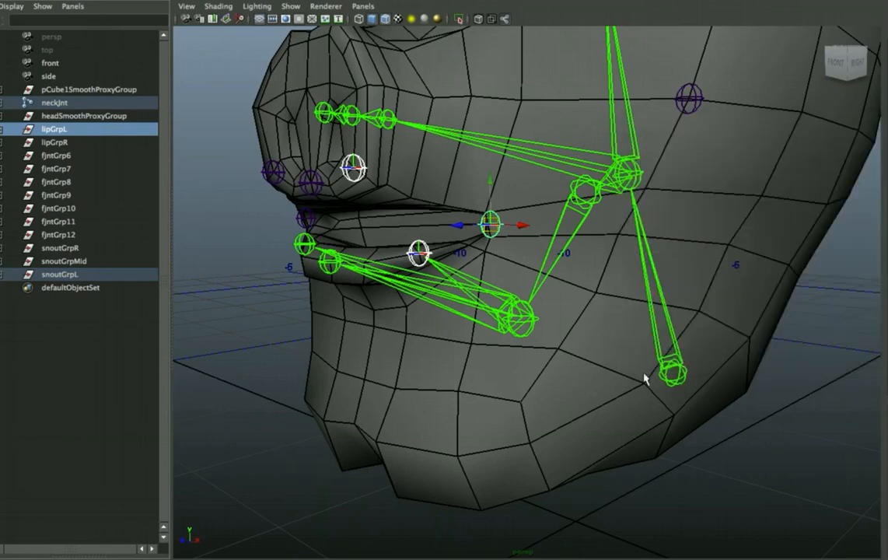
Turn off the X-ray display of joints in the perspective view
left_click(556, 225)
left_click_drag(551, 266, 544, 246, "alt")
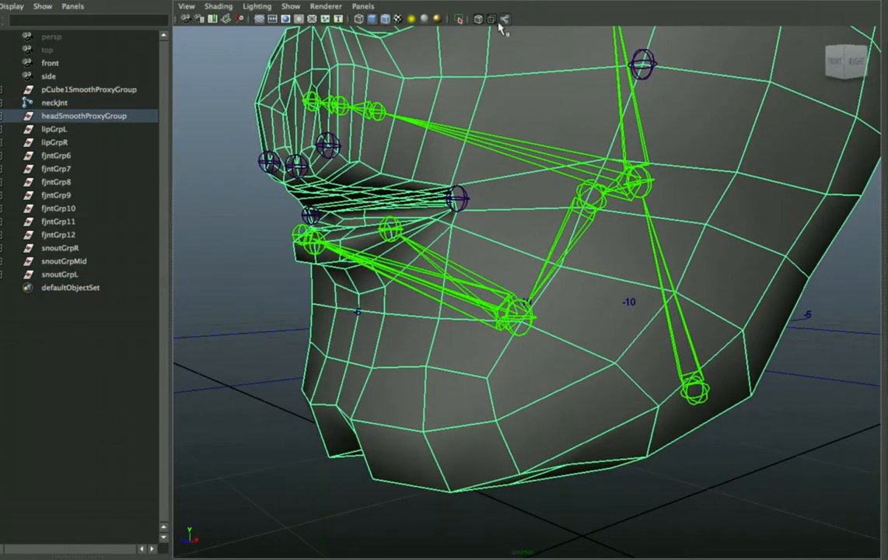
left_click(458, 18)
mouse_move(513, 226)
left_mouse_down("alt")
mouse_move(524, 213)
mouse_move(527, 231)
left_mouse_up("alt")
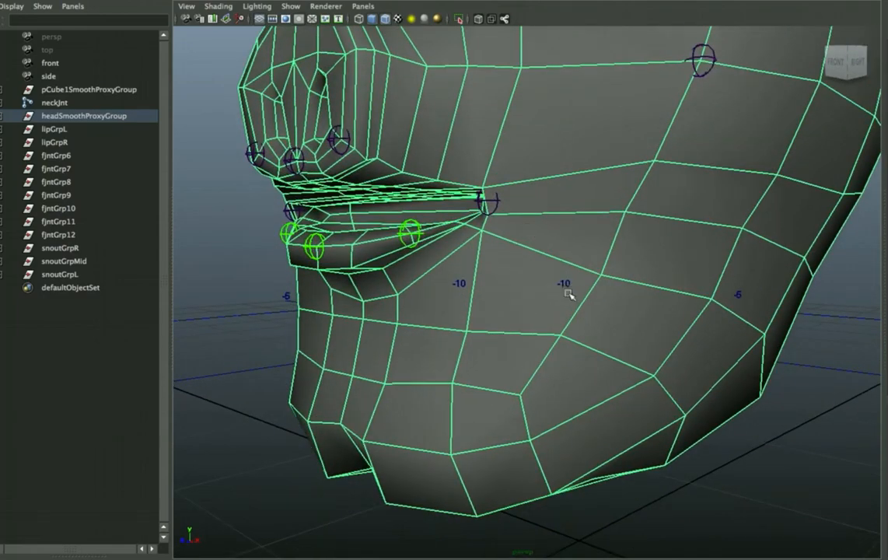
Select the joint at the jaw's pivot using wireframe display and return the view to smooth shading
key("4")
left_click(568, 245)
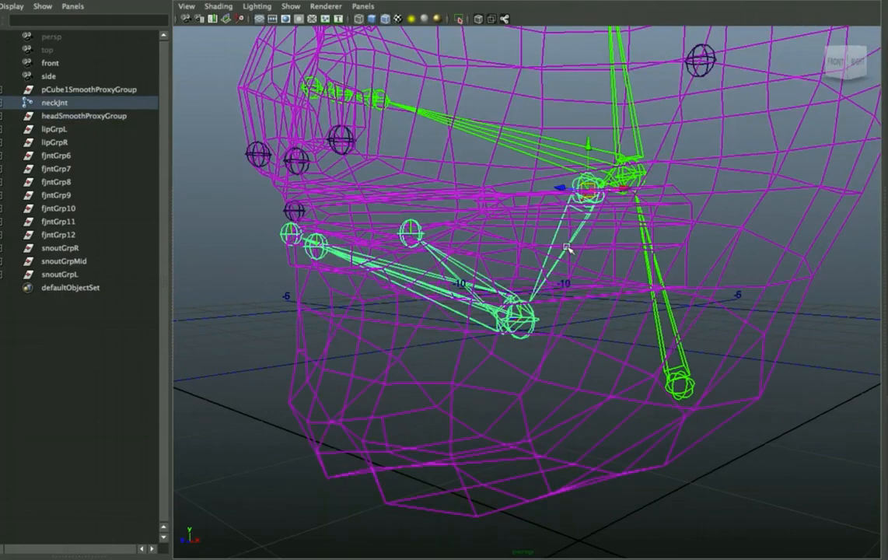
key("5")
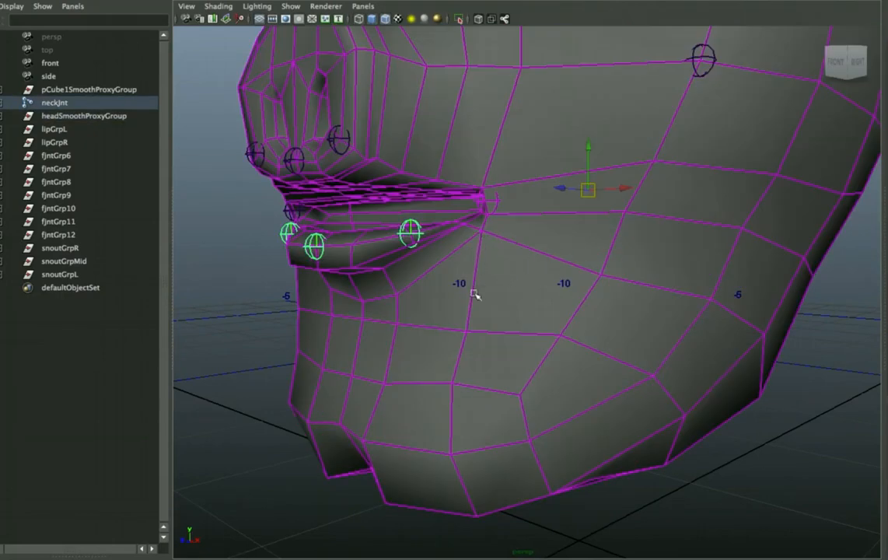
Rotate the jaw joint downward to open the mouth and check how the left mouth corner follows
key("e")
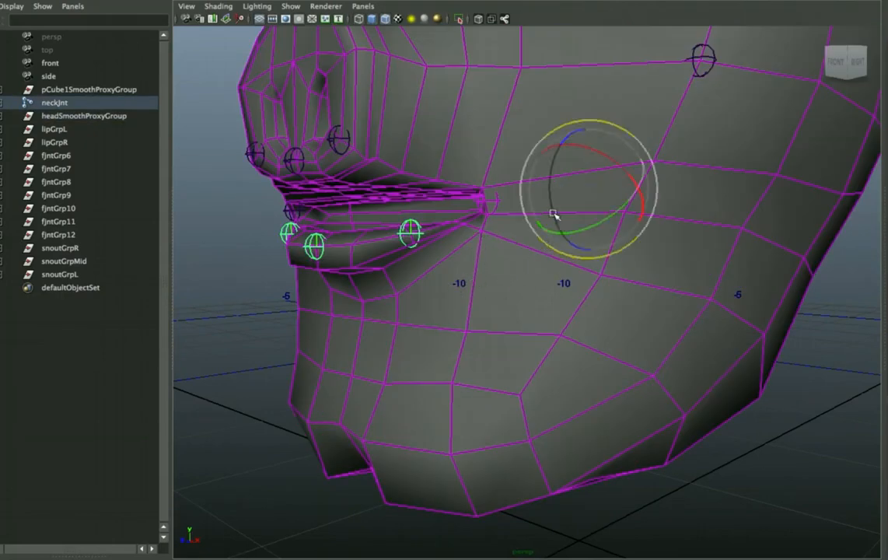
left_click_drag(553, 214, 549, 249)
left_click(509, 285)
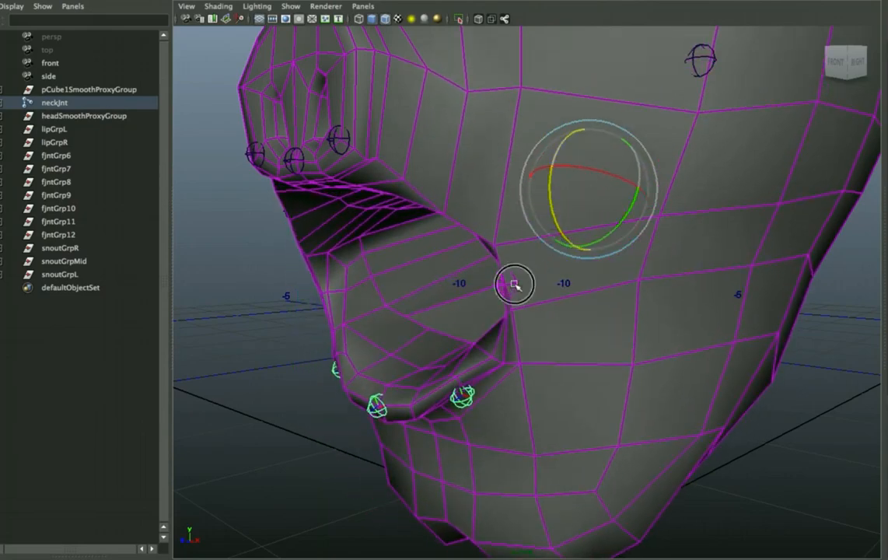
left_click_drag(599, 347, 498, 349, "alt")
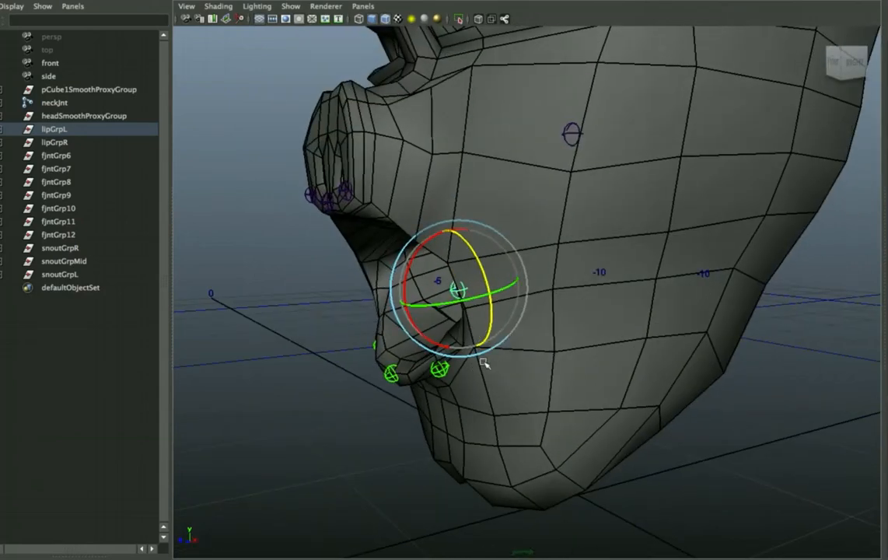
Select the lower-lip joints and the left snout joint in turn to examine what drives the left mouth corner
left_click(444, 372)
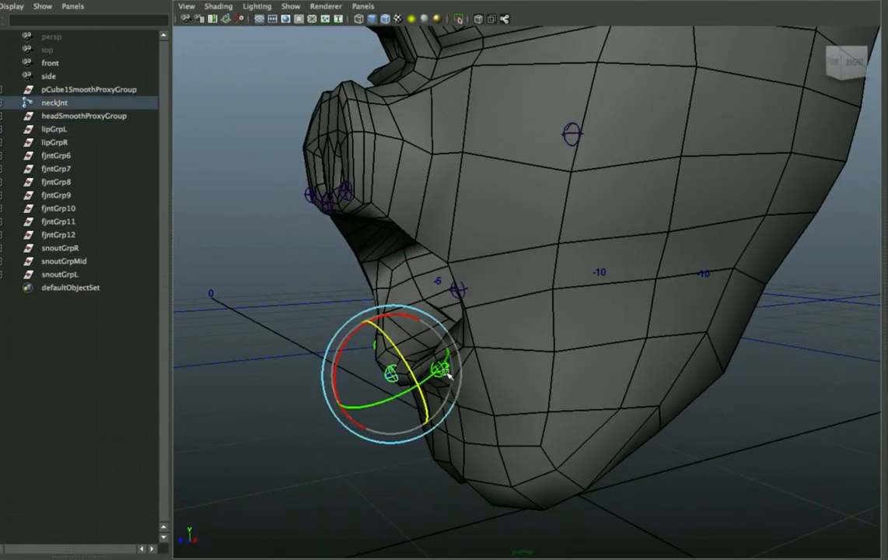
left_click(372, 530)
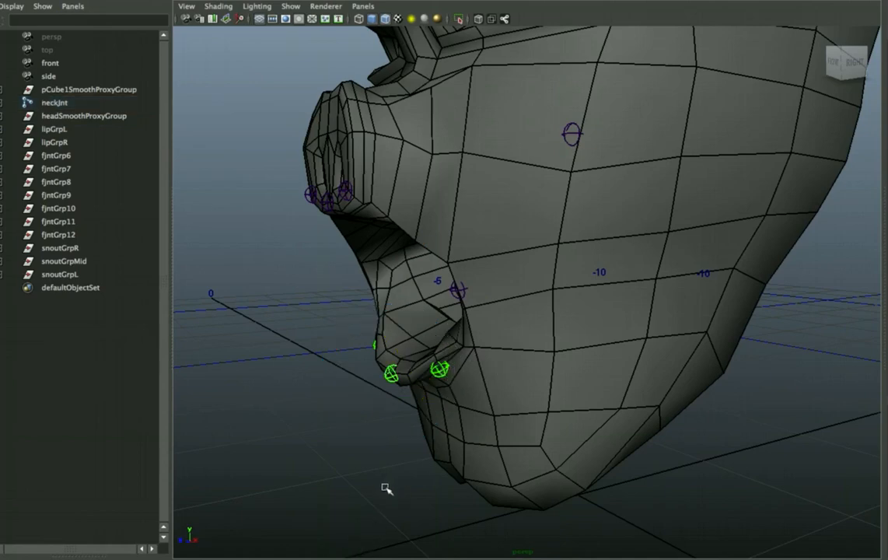
left_click(348, 195)
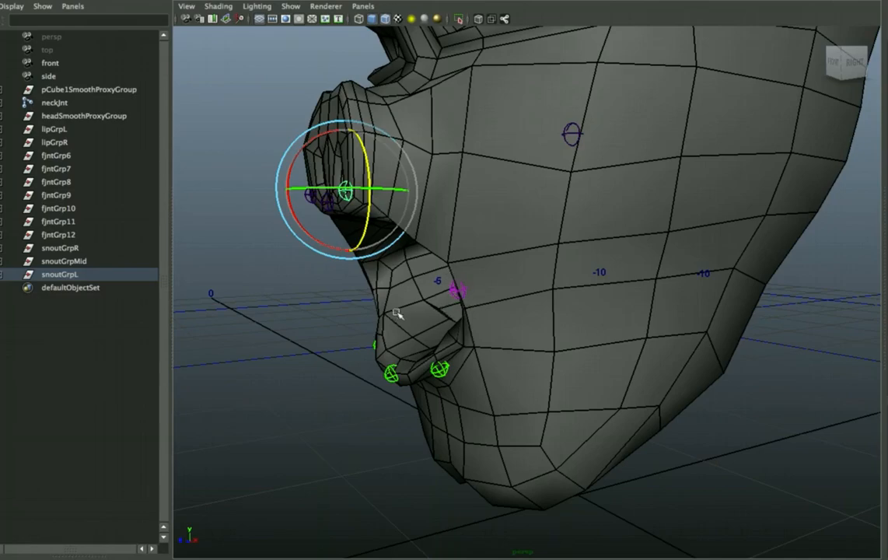
Reselect the jaw joint and adjust its rotation to test the mouth-corner motion from the front side
left_click_drag(397, 314, 535, 304, "alt")
left_click(555, 255)
left_click_drag(547, 255, 526, 258)
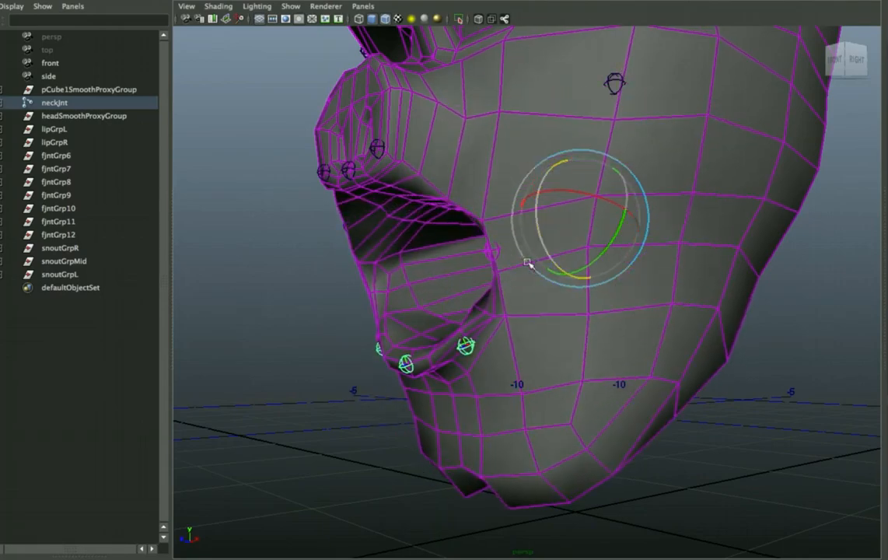
Try moving the left lip-corner joint inward from the corner of the mouth
left_click_drag(442, 240, 492, 254, "alt")
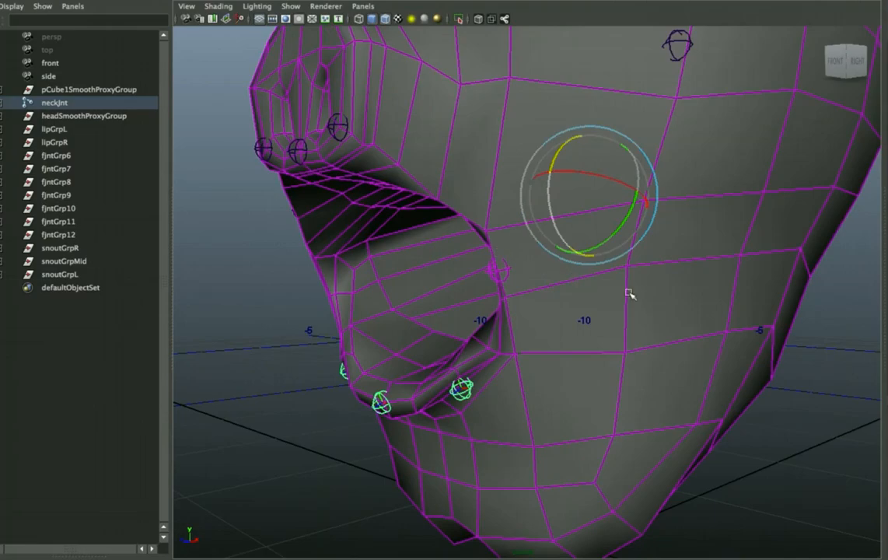
left_click_drag(628, 293, 485, 298, "alt")
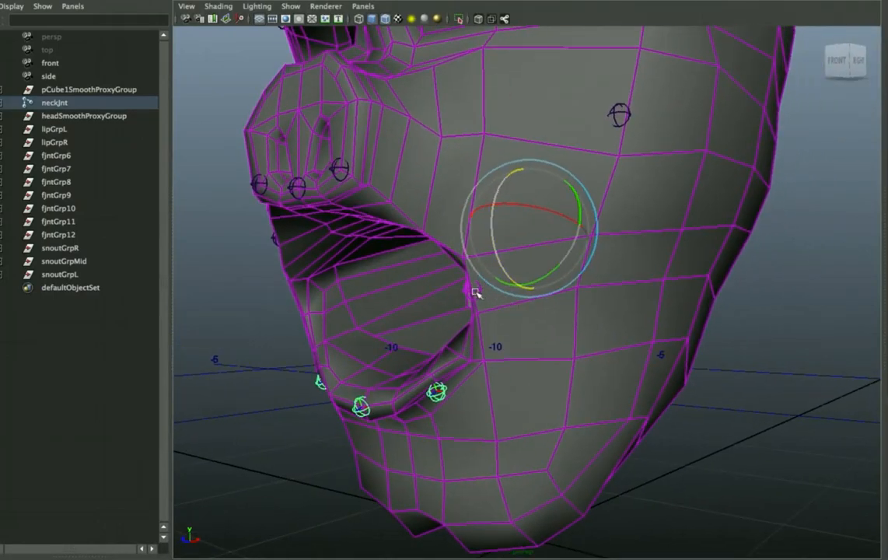
left_click(473, 291)
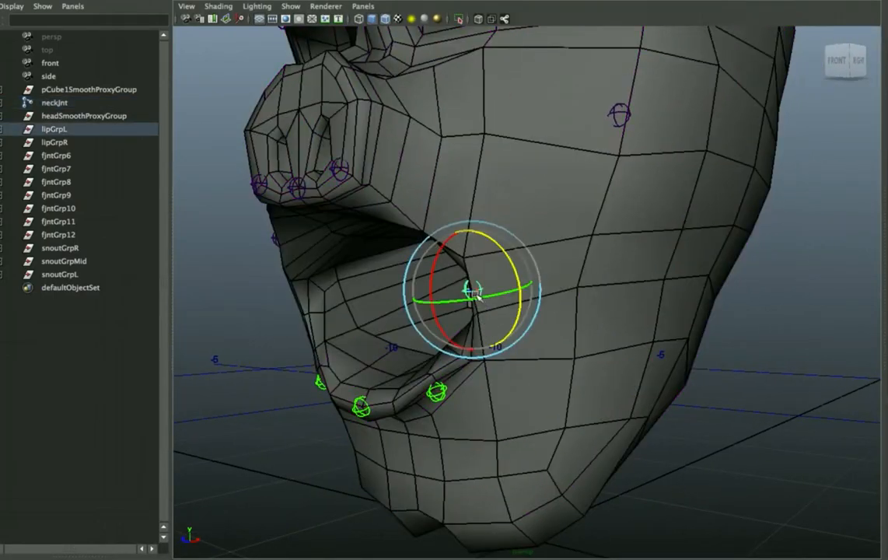
key("w")
left_click_drag(475, 288, 440, 286)
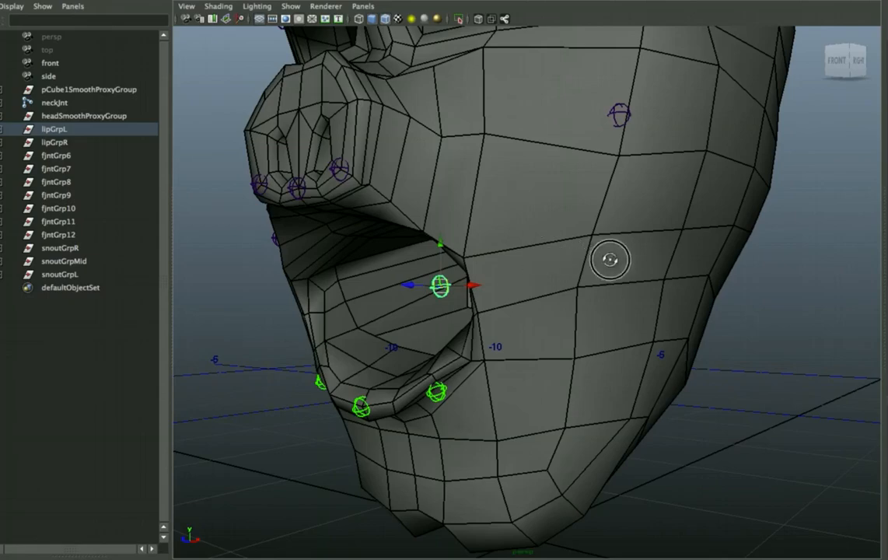
left_click_drag(610, 258, 626, 284, "alt")
left_click_drag(668, 321, 595, 323, "alt")
key("z")
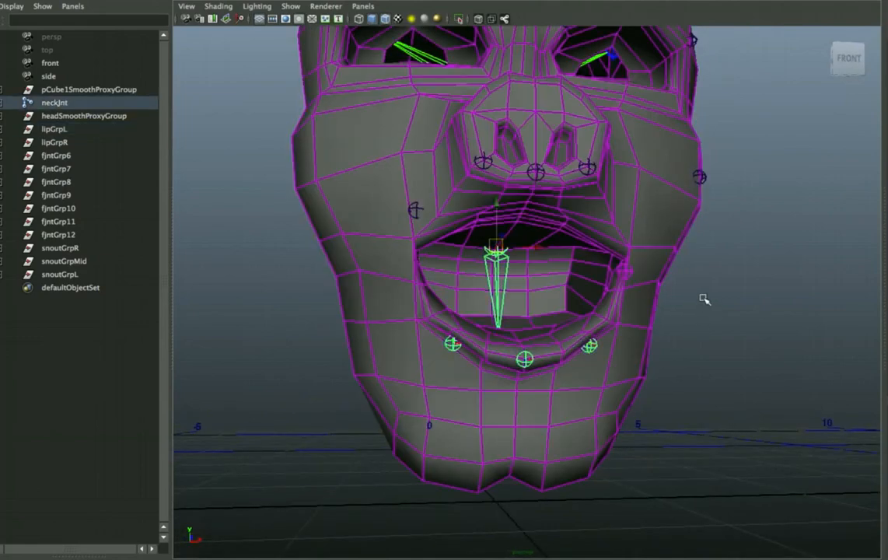
Undo the most recent jaw rotation and joint selection changes
key("z")
key("z")
key("z")
key("z")
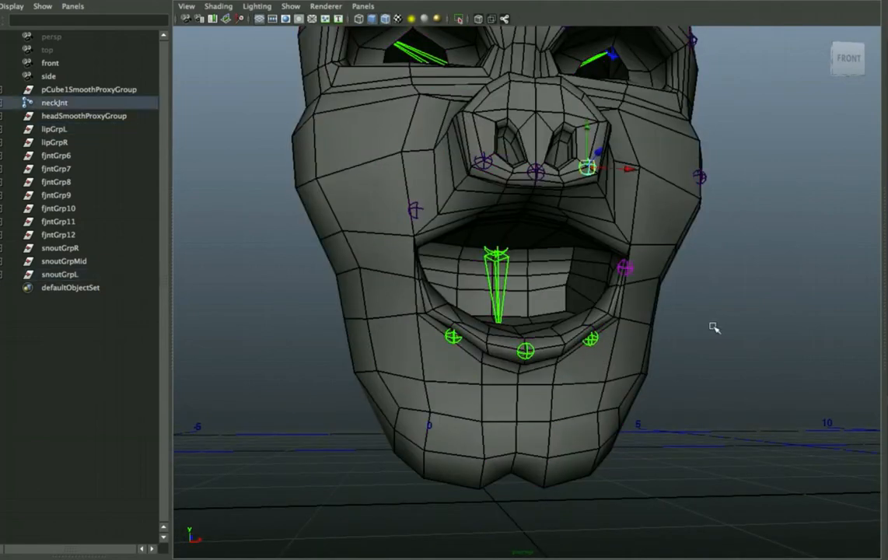
left_click(699, 326)
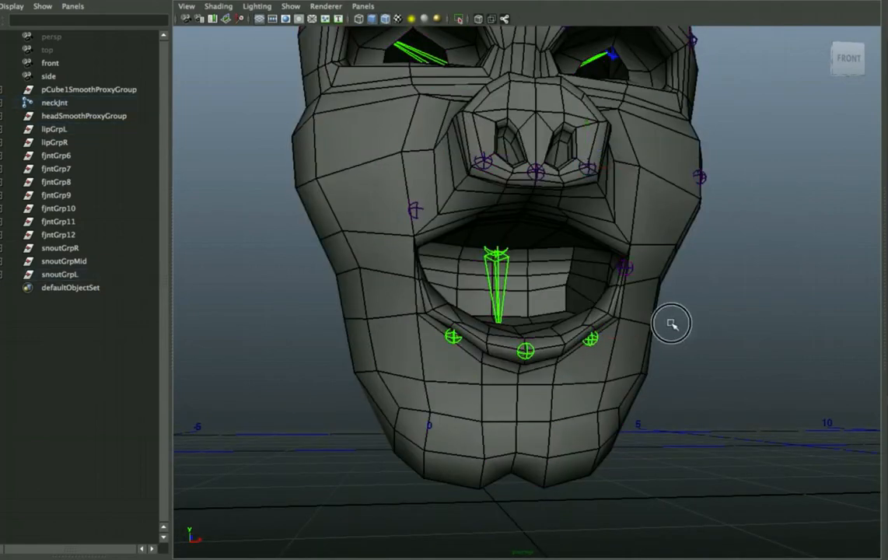
left_click_drag(674, 321, 587, 314, "alt")
key("z")
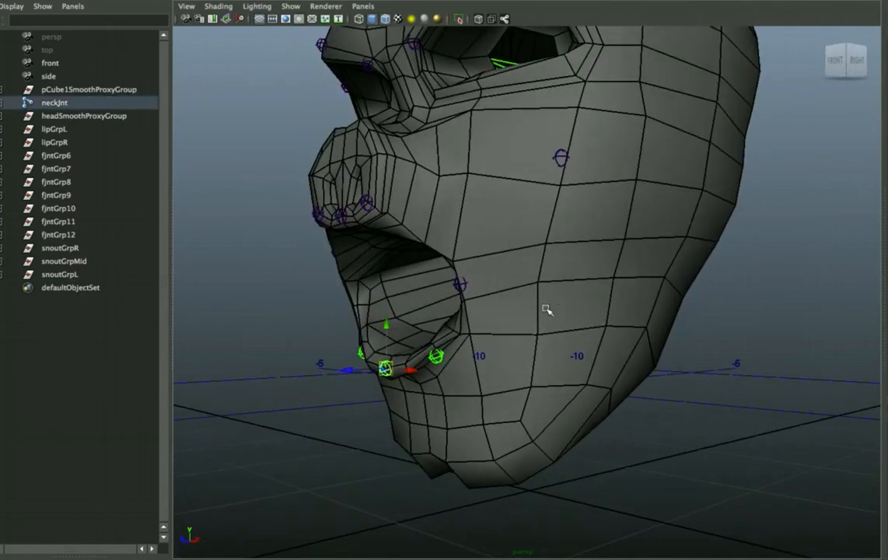
Make the joints visible through the mesh and return the jaw joint to its closed-mouth pose
left_click(504, 19)
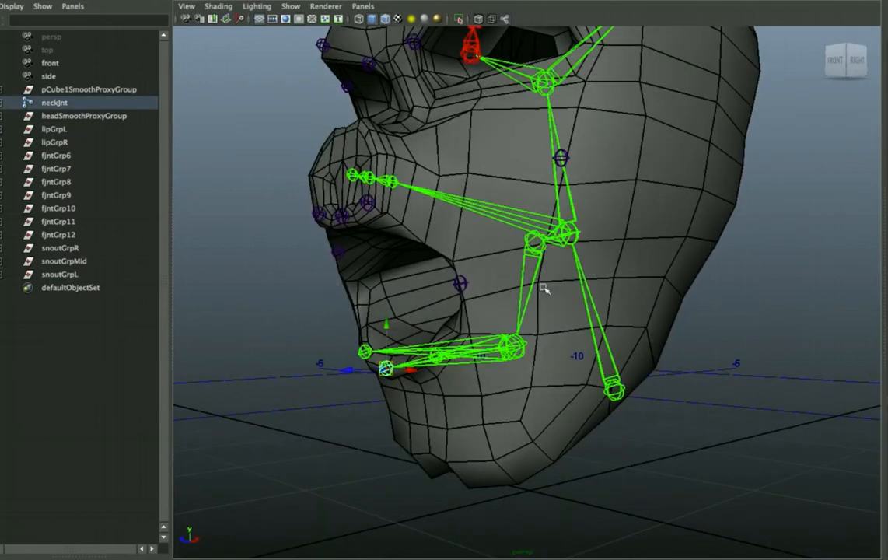
left_click(533, 243)
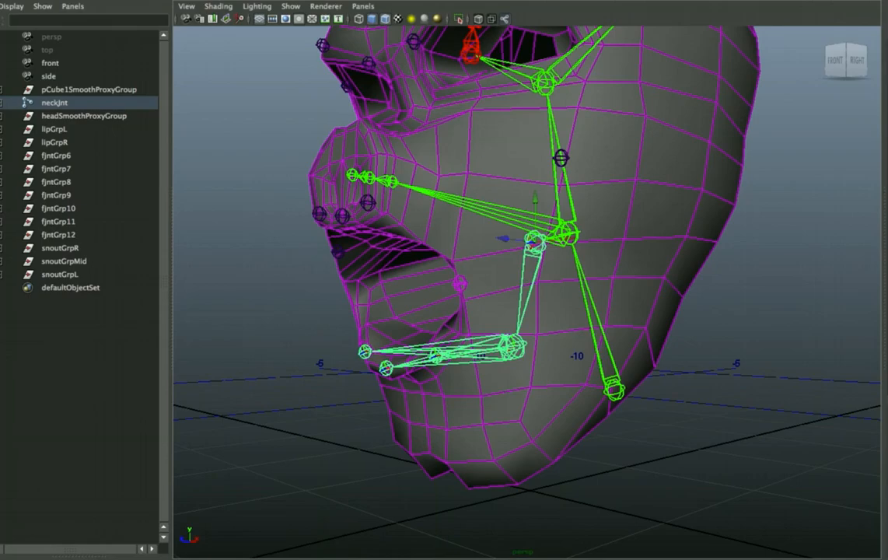
key("z")
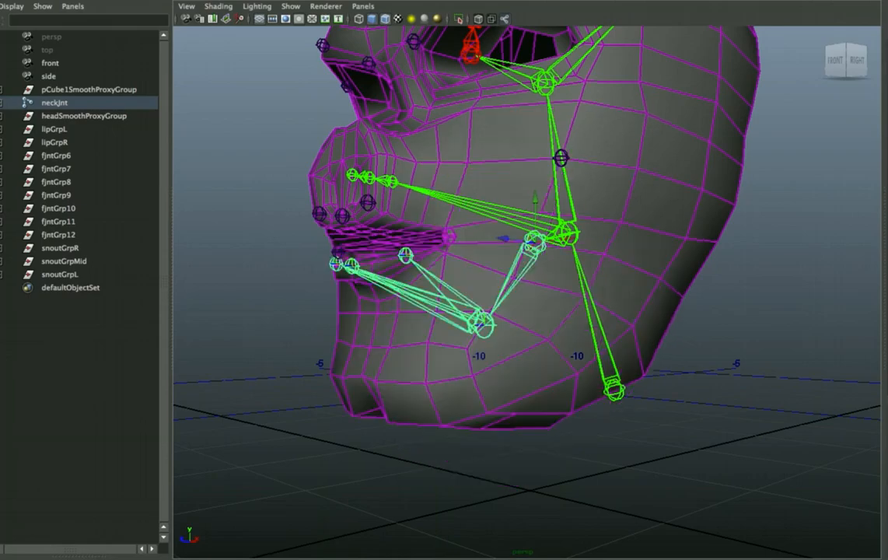
Constrain lipGrpR to both the right snout joint and the right lower-lip joint
left_click_drag(501, 257, 585, 253, "alt")
right_click_drag(479, 229, 506, 308, "alt")
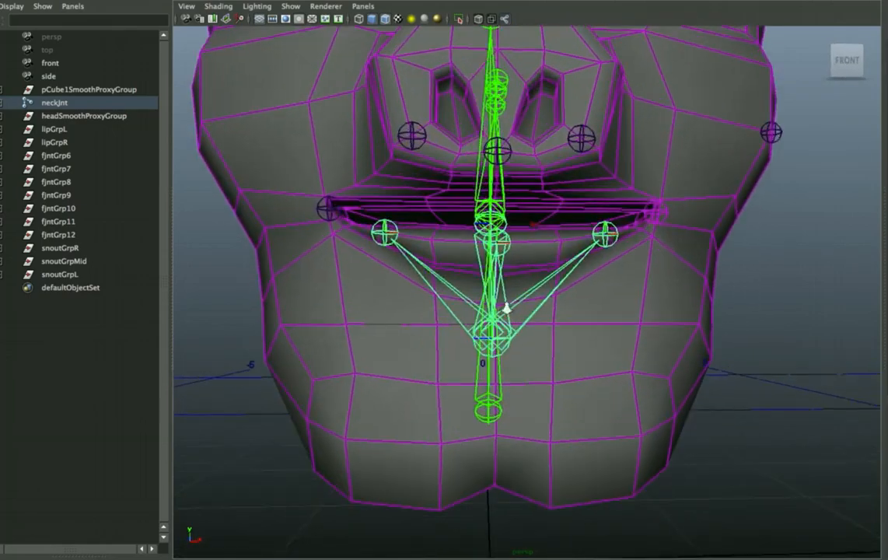
left_click_drag(511, 291, 513, 303, "alt")
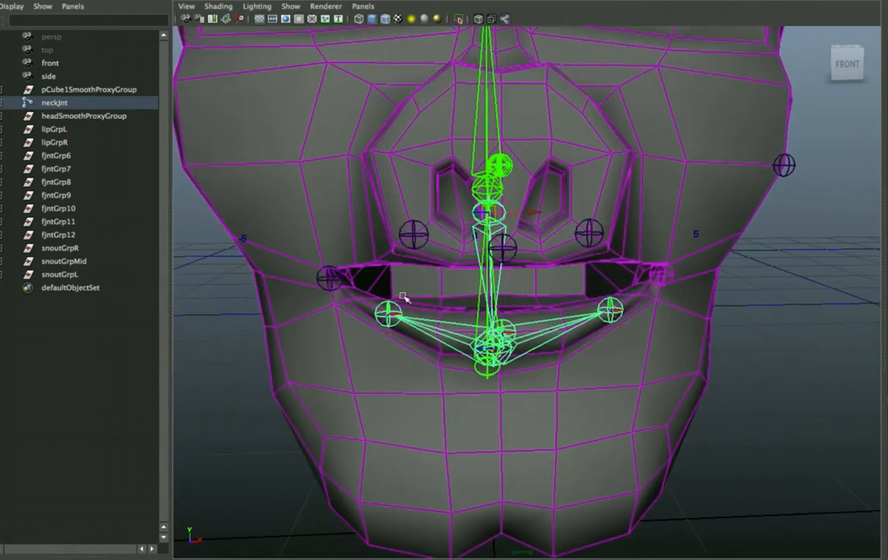
left_click(409, 237)
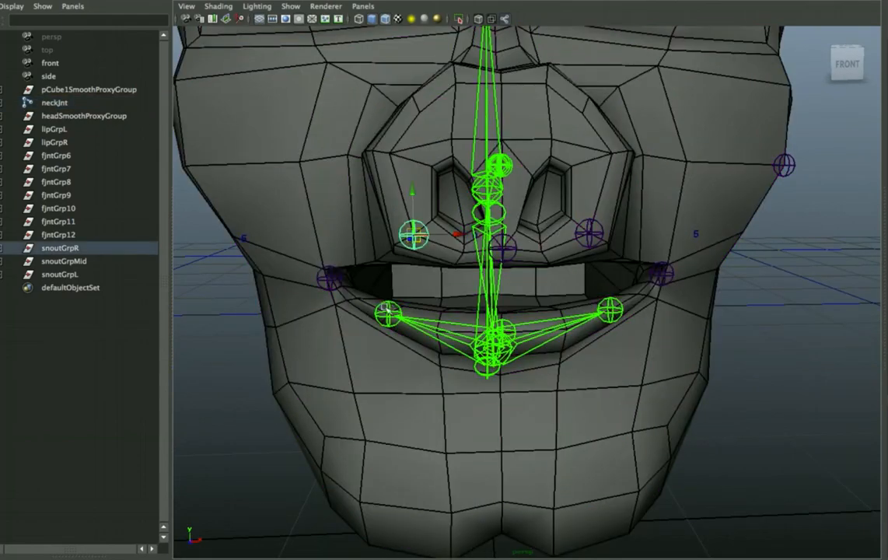
left_click(340, 284)
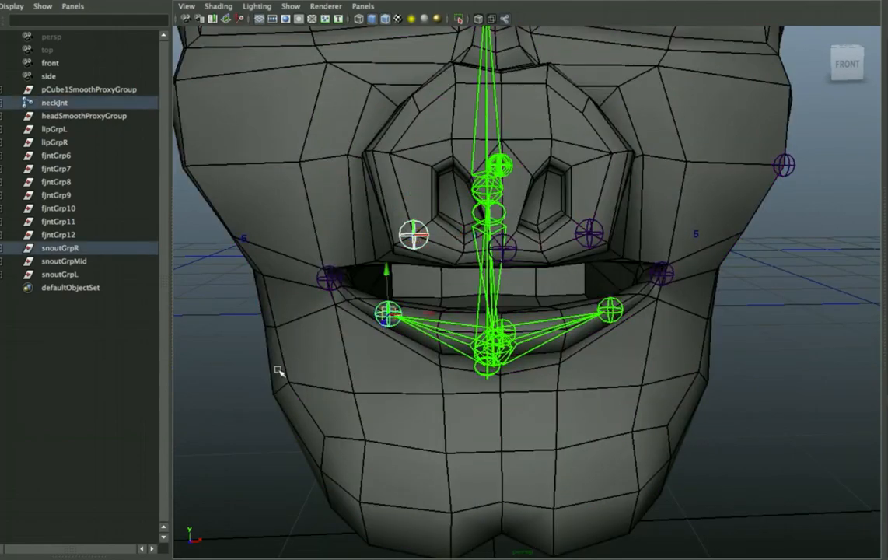
left_click(70, 143)
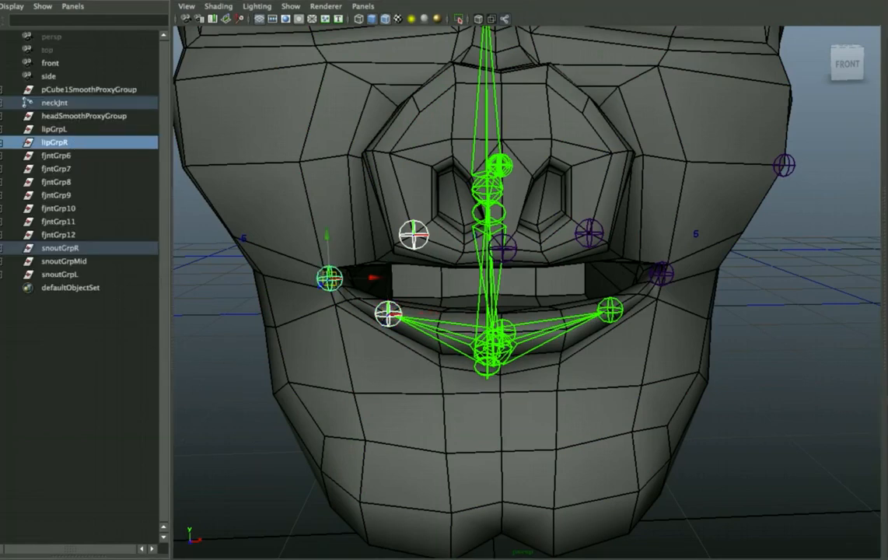
left_click(634, 2)
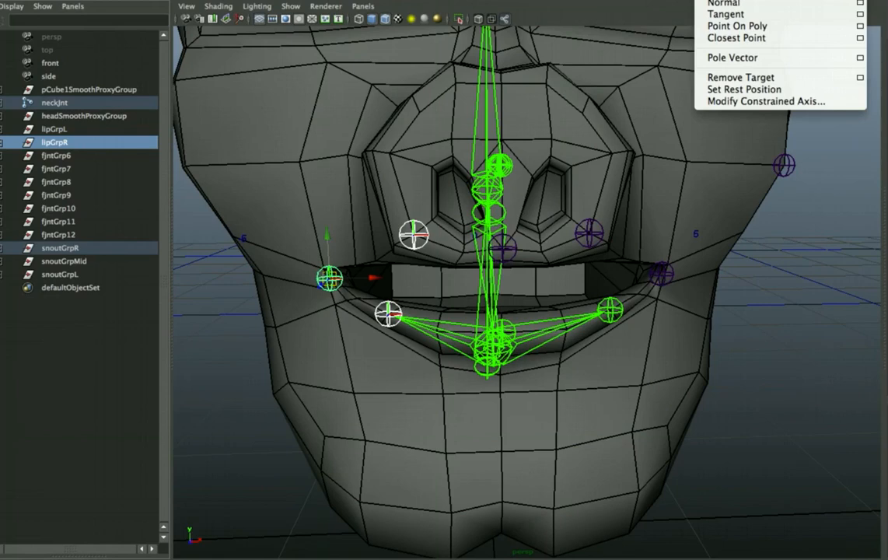
key("Escape")
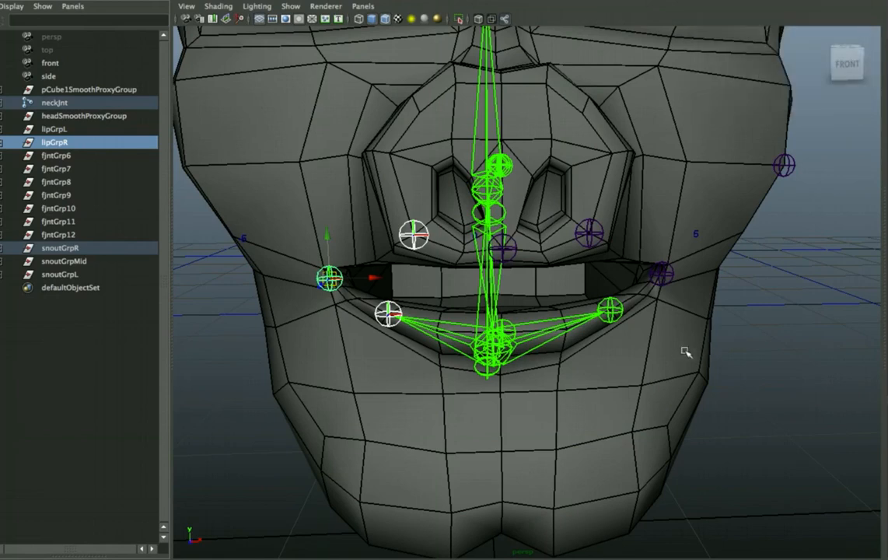
left_click(762, 369)
Rotate the jaw joint open and closed to test how the lip corners follow
left_click_drag(534, 339, 495, 277, "alt")
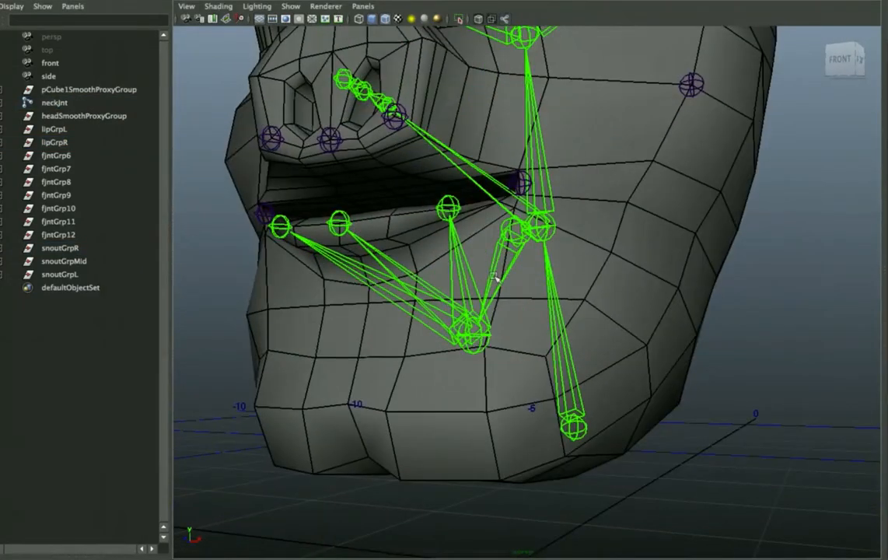
left_click(495, 293)
left_click_drag(370, 283, 424, 286, "alt")
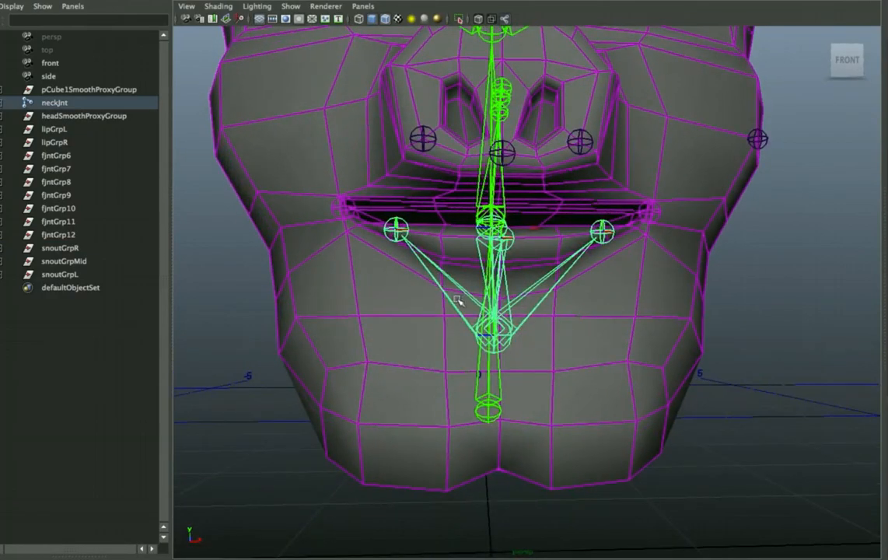
key("e")
left_click_drag(503, 297, 519, 292, "alt")
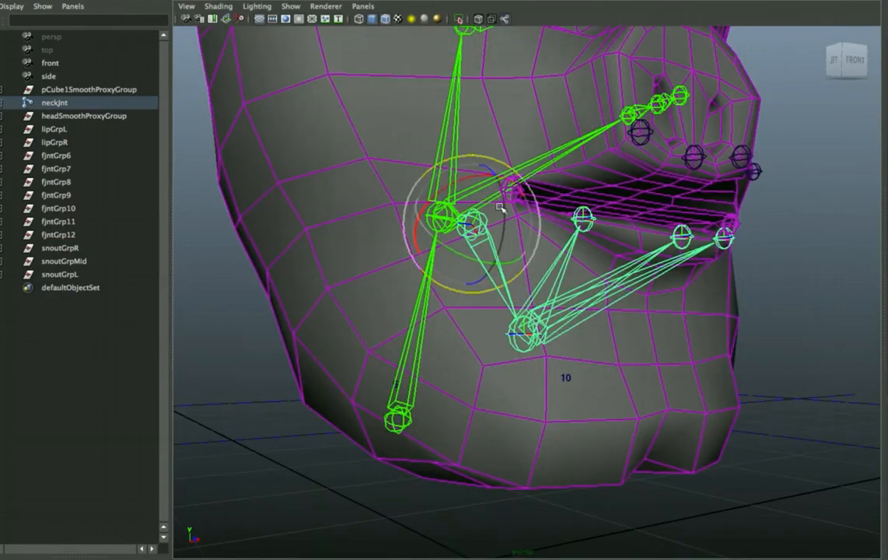
left_click_drag(504, 212, 486, 237)
left_click_drag(699, 301, 758, 320, "alt")
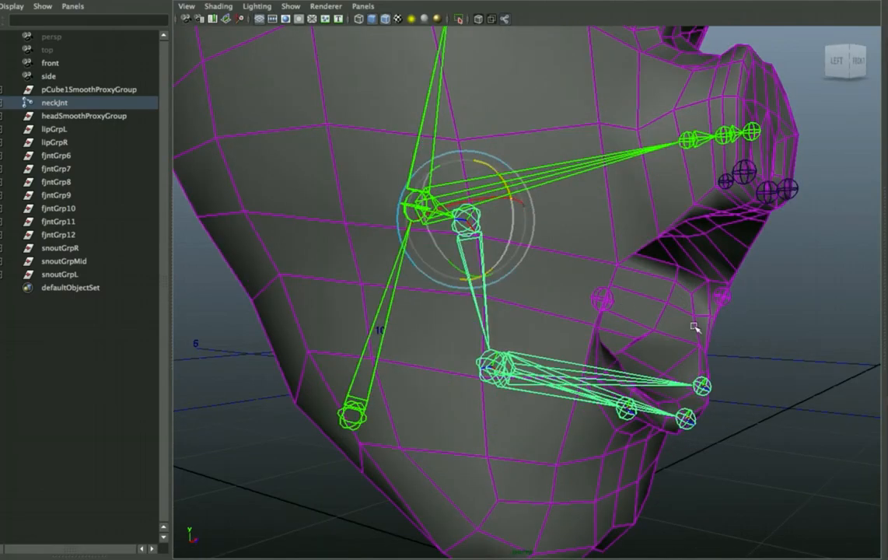
left_click_drag(694, 328, 504, 330, "alt")
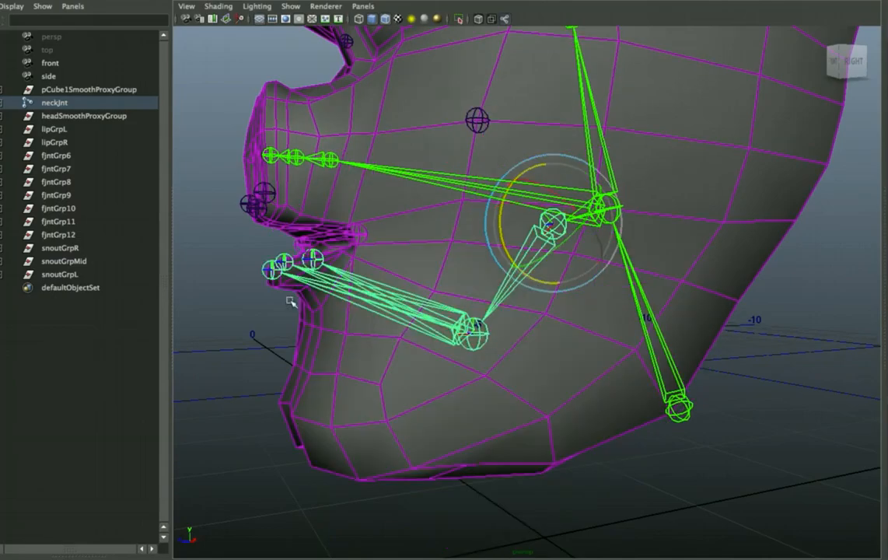
left_click_drag(321, 307, 721, 325, "alt")
left_click(721, 325)
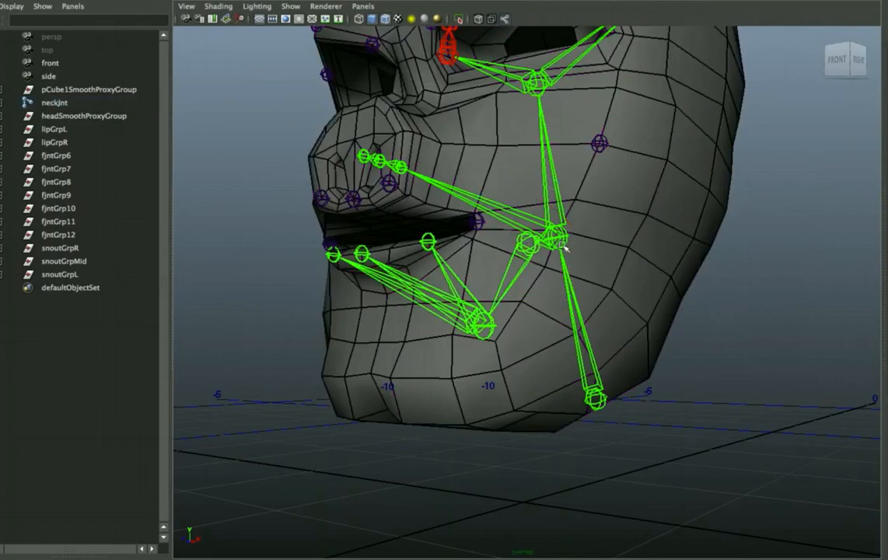
Rotate the head joint to test which facial joints follow the head
left_click(555, 219)
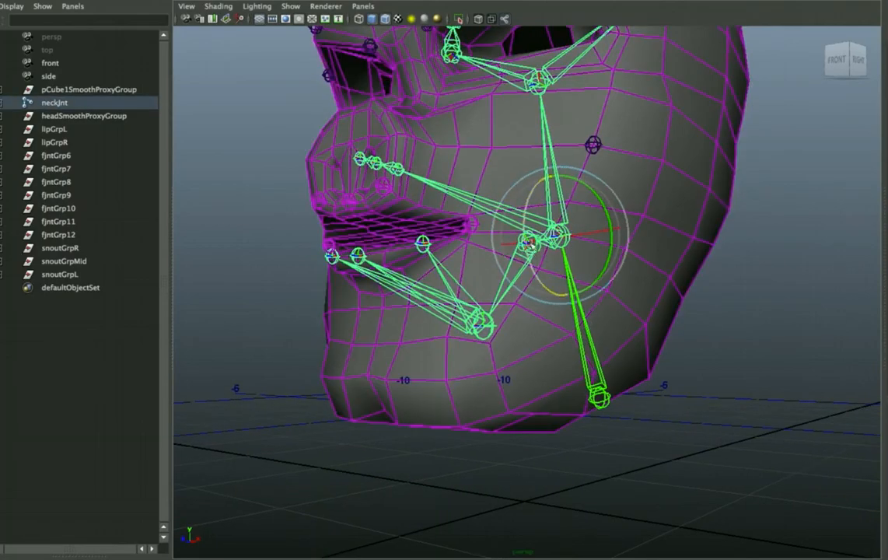
left_click_drag(527, 220, 510, 245)
key("z")
left_click_drag(681, 289, 718, 297, "alt")
right_click_drag(723, 296, 747, 339, "alt")
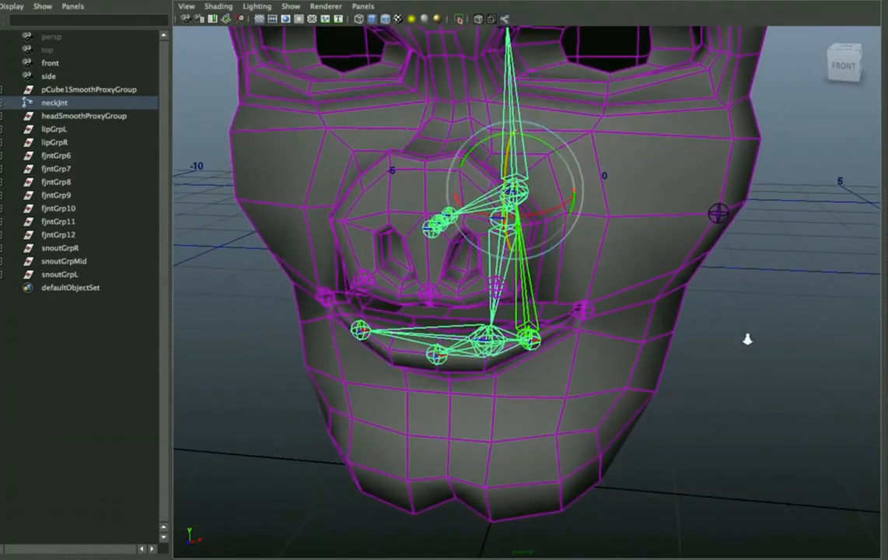
left_click_drag(747, 338, 722, 321, "alt")
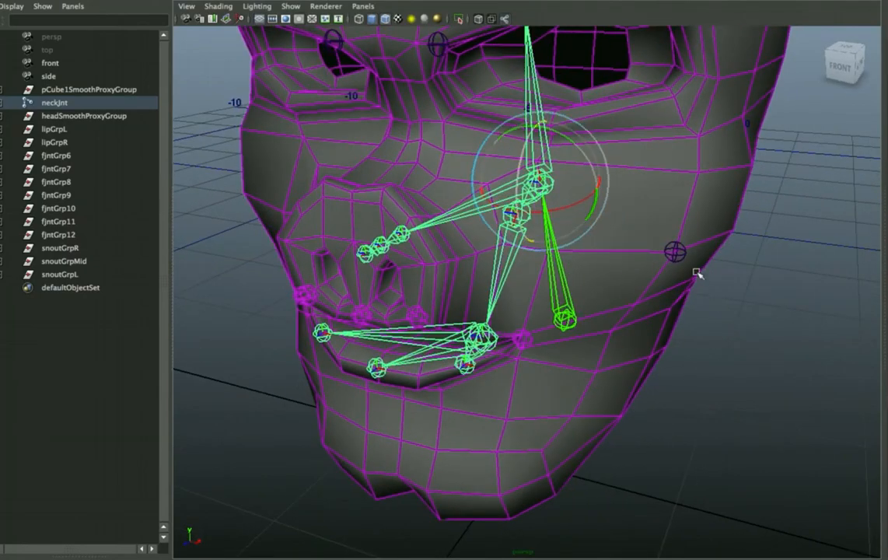
Duplicate the left cheek joint group fjntGrp6 and mirror the copy to the opposite cheek
left_click(676, 252)
mouse_move(585, 284)
left_mouse_down("alt")
mouse_move(620, 279)
mouse_move(582, 272)
left_mouse_up("alt")
right_click_drag(548, 277, 483, 270, "alt")
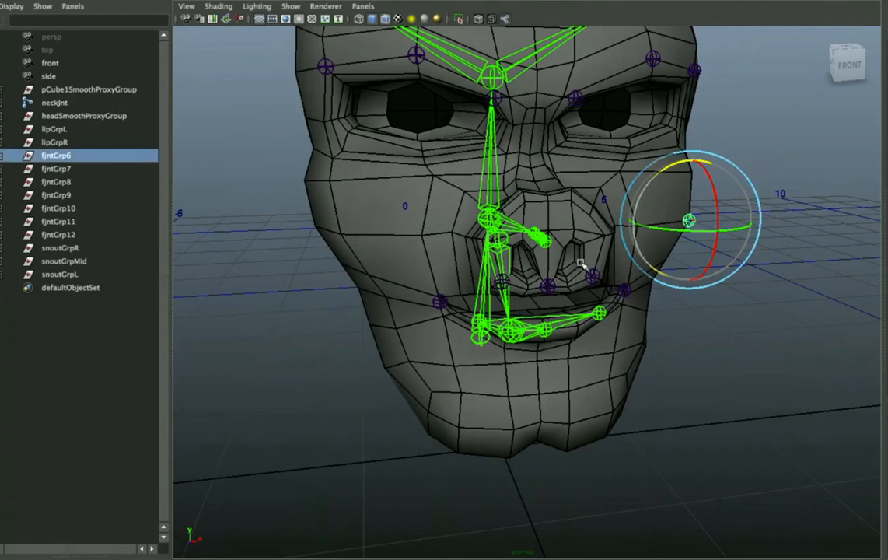
key("ctrl+d")
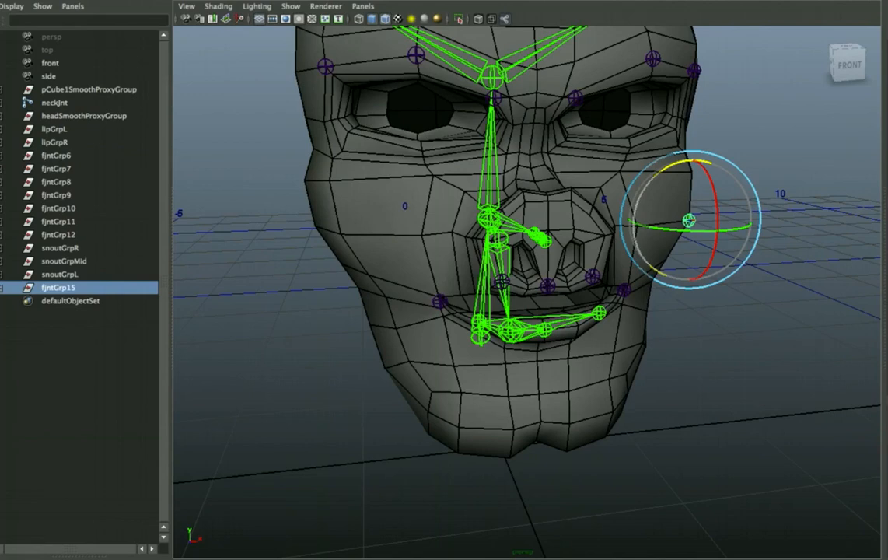
key("Return")
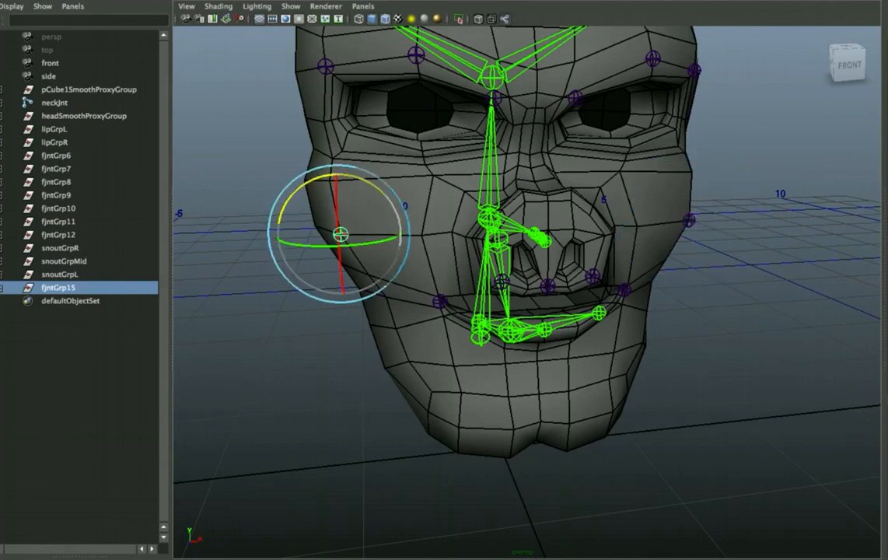
Parent both cheek joint groups, fjntGrp6 and fjntGrp15, under the head joint
left_click(691, 223)
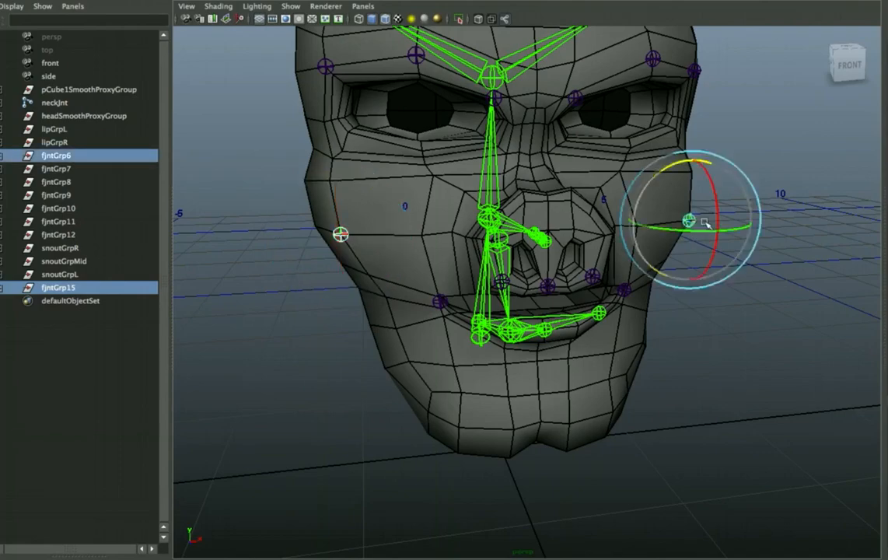
left_click_drag(476, 230, 404, 232, "alt")
left_click(584, 176)
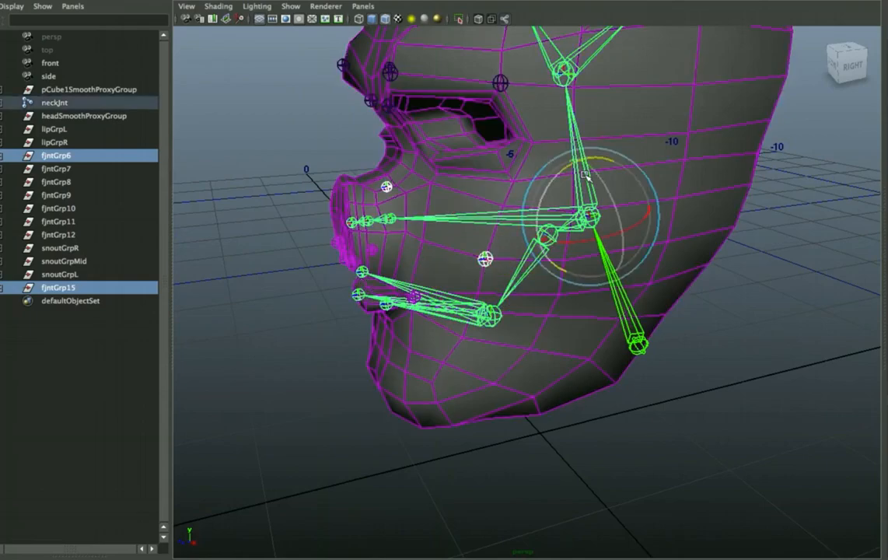
key("p")
left_click_drag(531, 209, 517, 206, "alt")
left_click(343, 161)
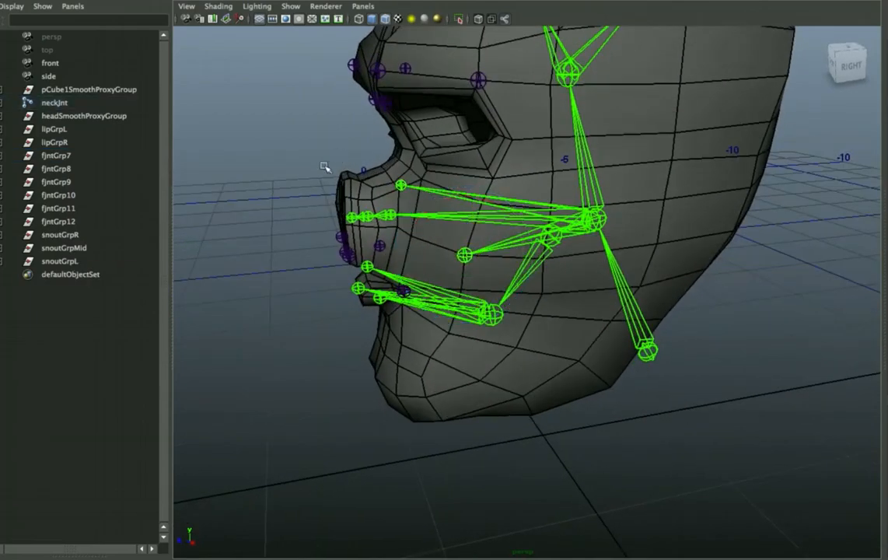
Try to unparent the cheek joint from its group under the head joint
right_click_drag(361, 284, 433, 265, "alt")
left_click_drag(432, 265, 466, 247, "alt")
left_click(636, 209)
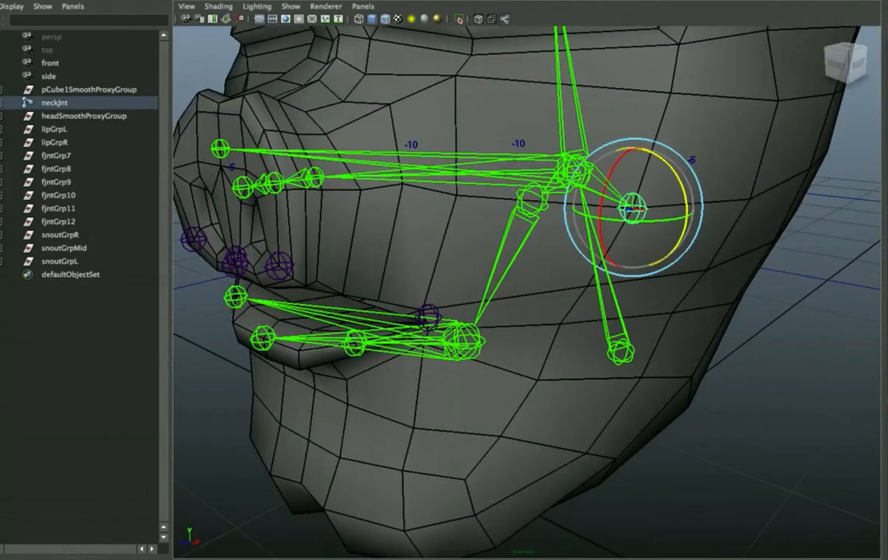
left_click_drag(759, 133, 657, 202, "alt")
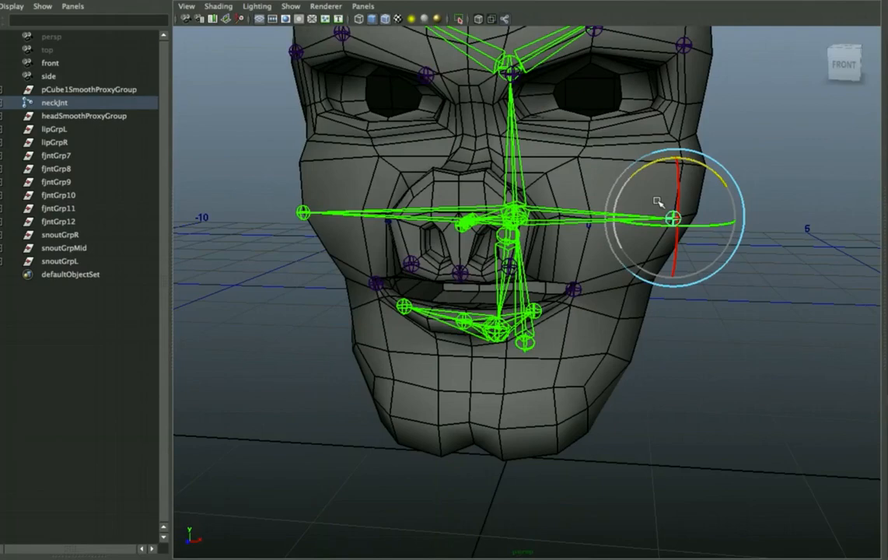
left_click_drag(592, 186, 545, 197, "alt")
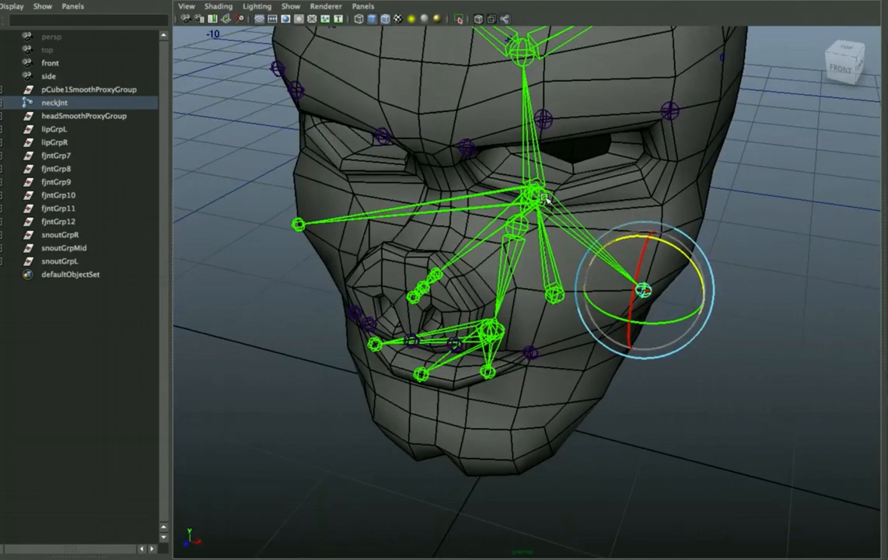
key("shift+p")
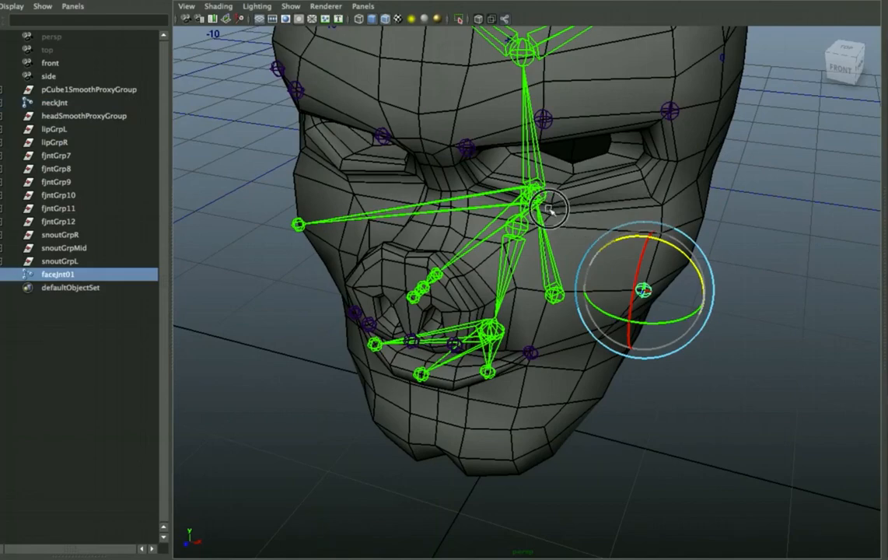
left_click_drag(551, 208, 524, 206, "alt")
key("z")
key("q")
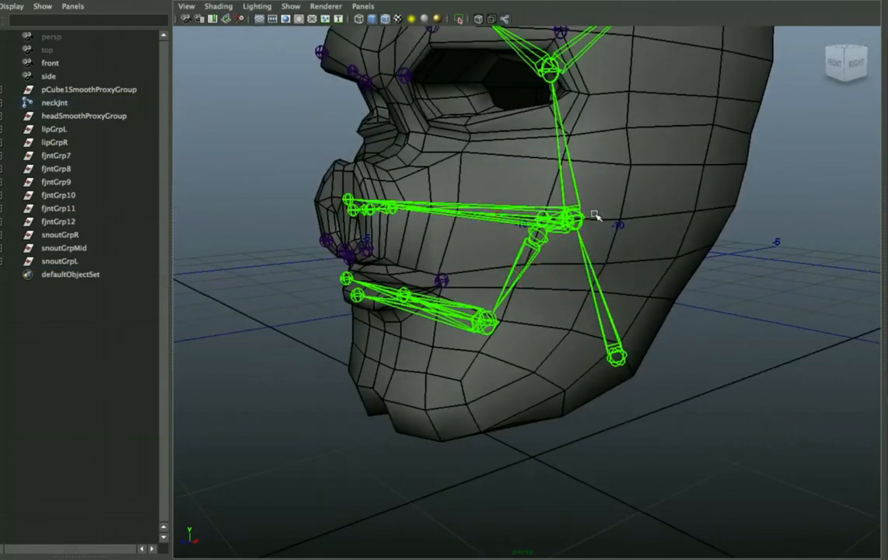
Undo the parenting of cheek joint groups fjntGrp6 and fjntGrp15 under the head joint and clear the selection
left_click(595, 217)
key("e")
key("z")
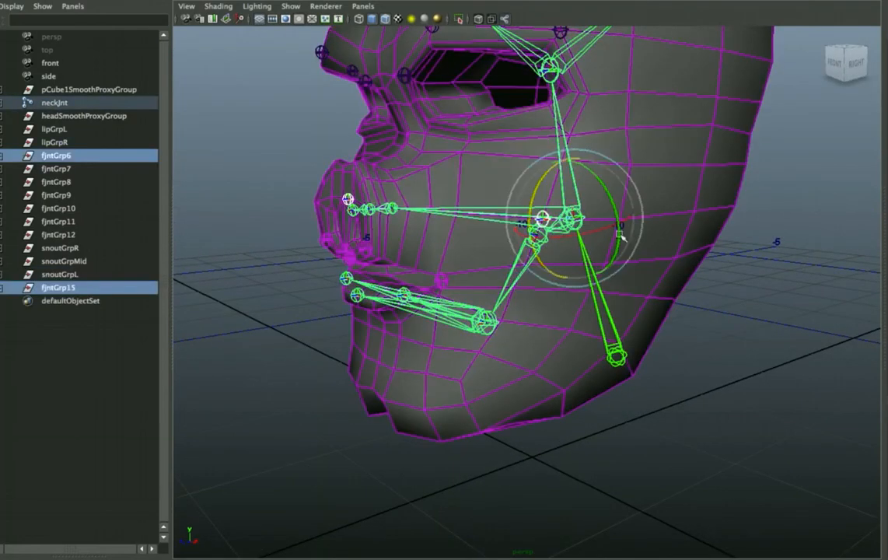
left_click_drag(627, 249, 619, 262, "alt")
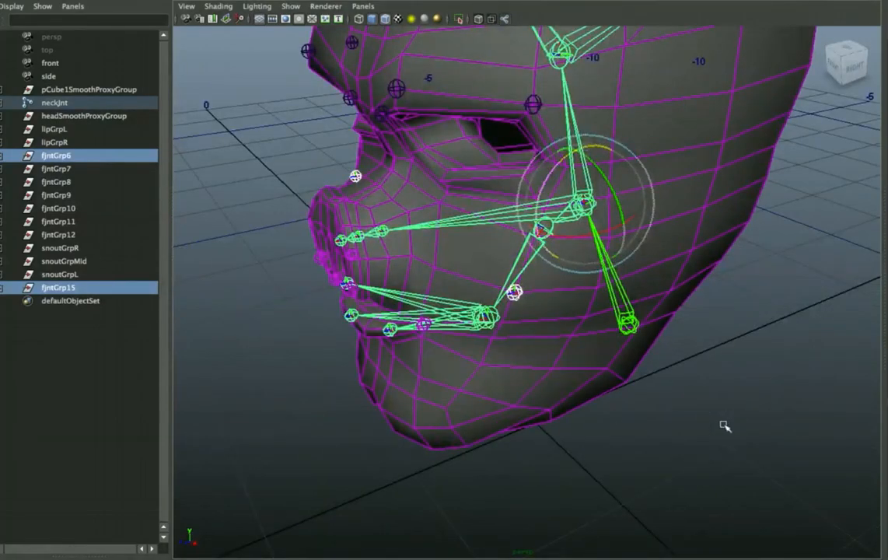
left_click(672, 371)
Hide the outliner to enlarge the perspective view and inspect the joints around the head, mouth and cheeks
left_click_drag(671, 371, 505, 284, "alt")
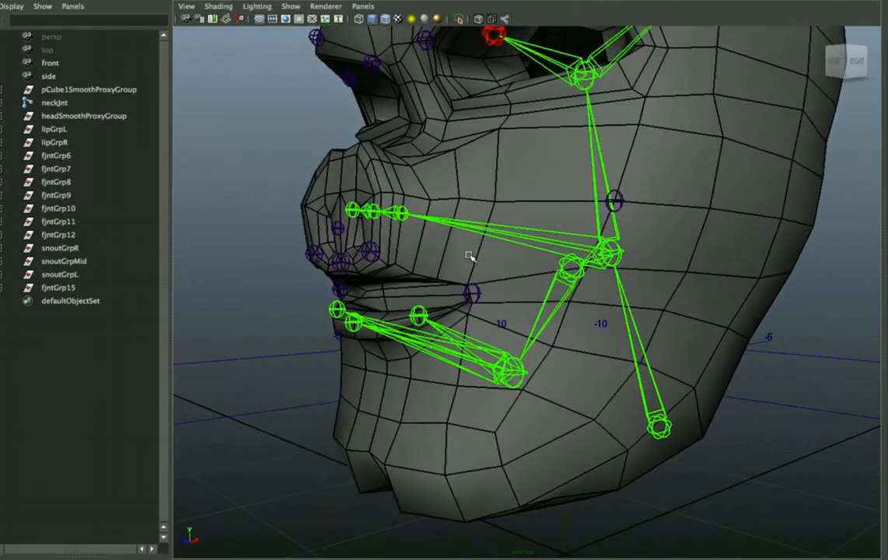
key("space")
key("space")
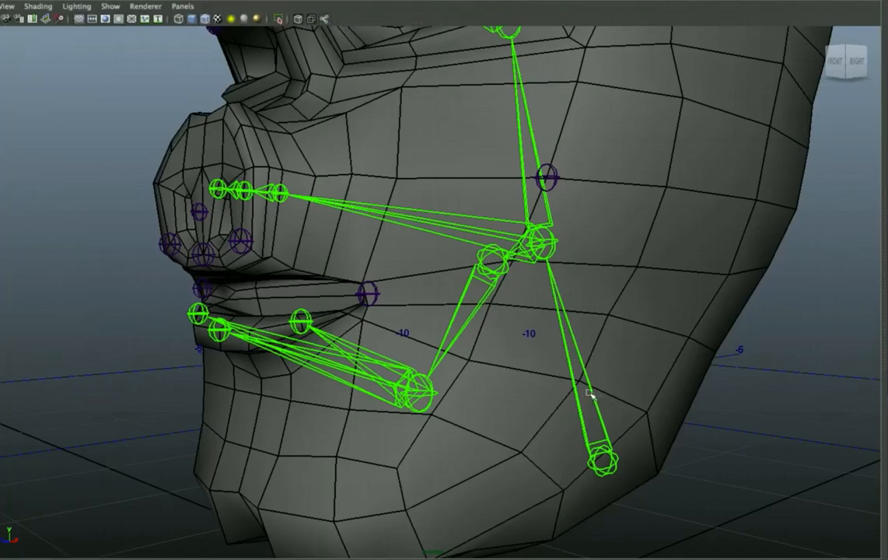
left_click(529, 380)
left_click_drag(623, 357, 453, 388, "alt")
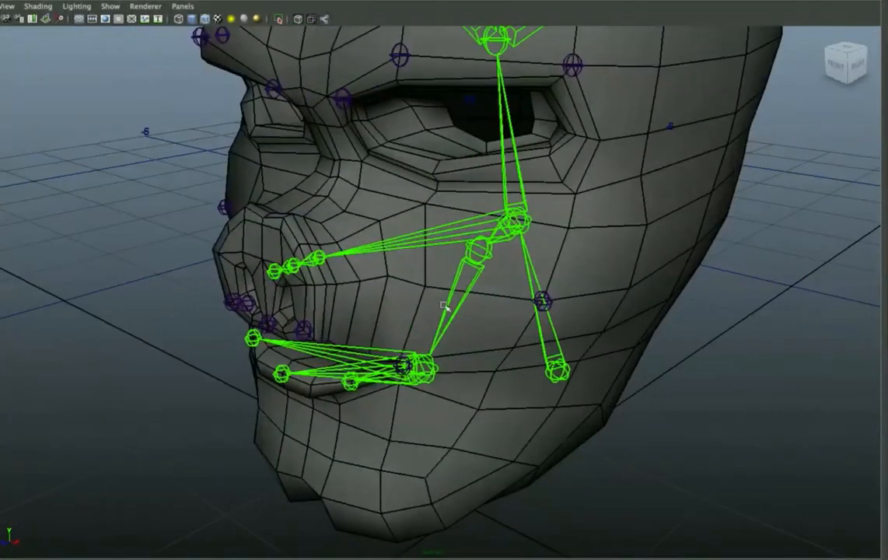
left_click(513, 224)
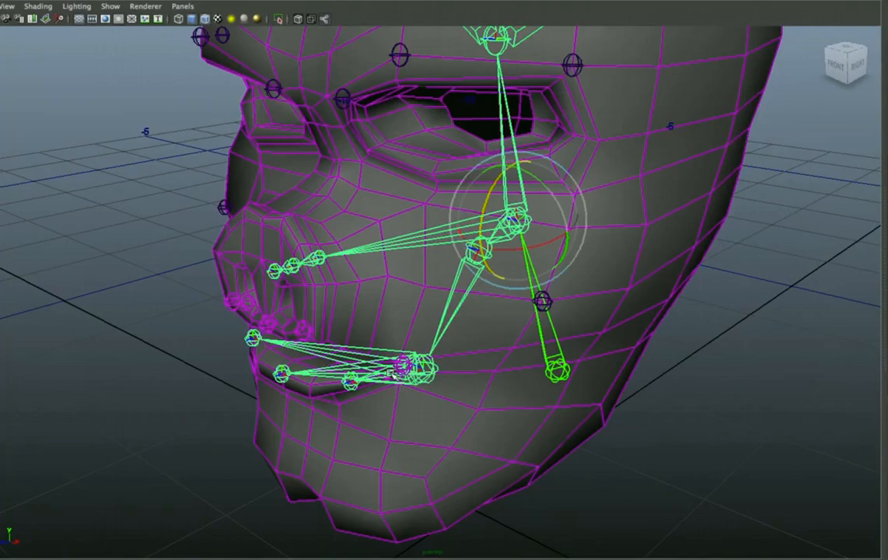
left_click(704, 392)
left_click_drag(440, 361, 468, 317, "alt")
right_click_drag(468, 317, 527, 354, "alt")
left_click_drag(527, 354, 495, 347, "alt")
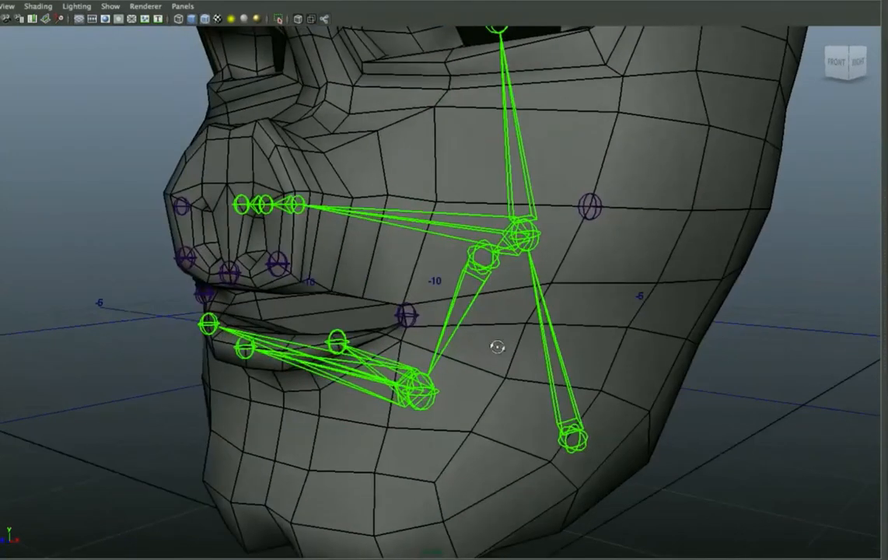
Select the five lip joints: both lip corners and the three along the lower lip
left_click(407, 314)
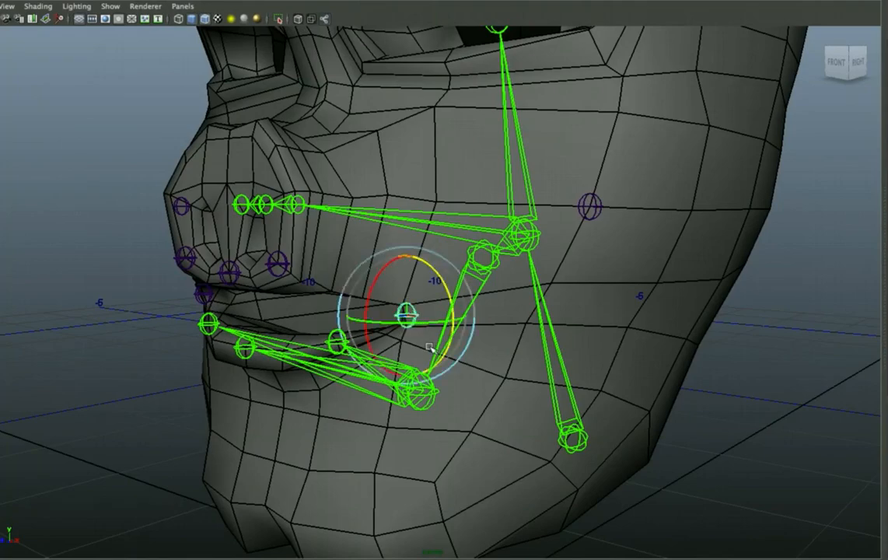
key("q")
left_click_drag(336, 397, 398, 395, "alt")
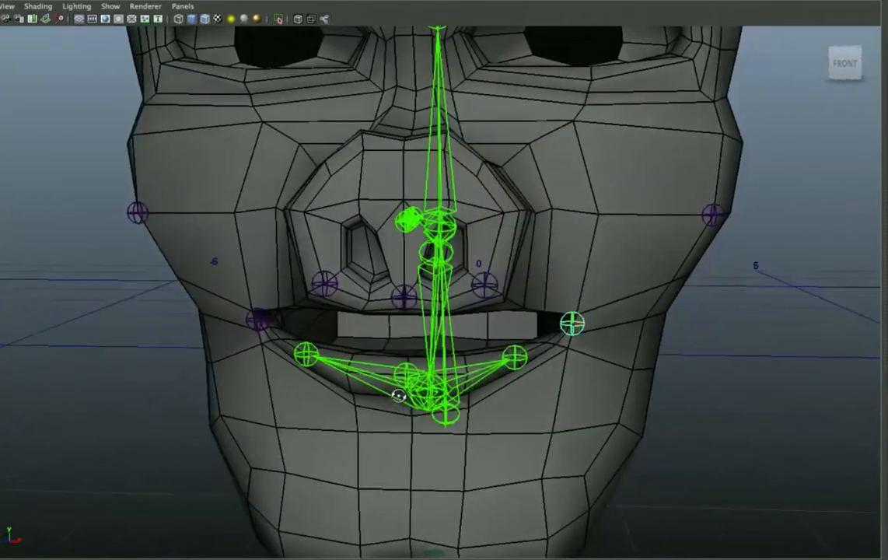
left_click(522, 359, "shift")
left_click_drag(408, 365, 369, 346, "alt")
left_click(367, 349, "shift")
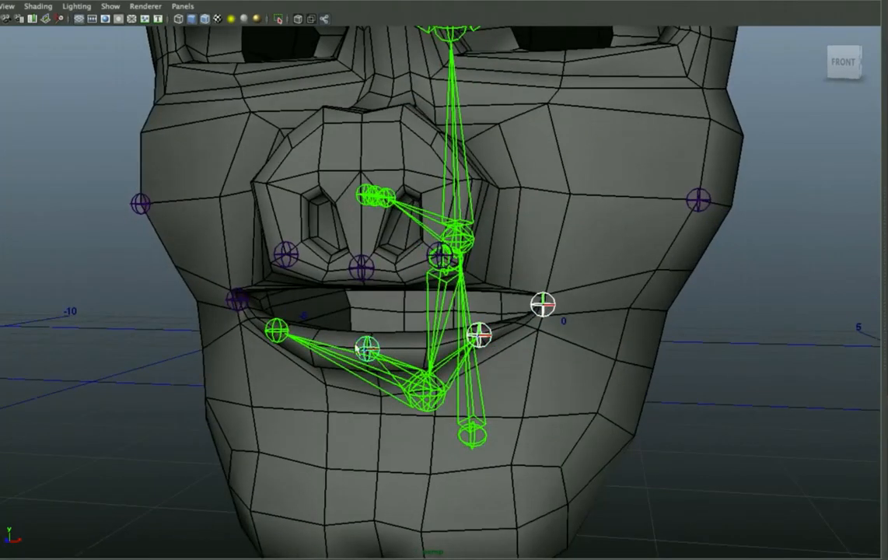
left_click(282, 327, "shift")
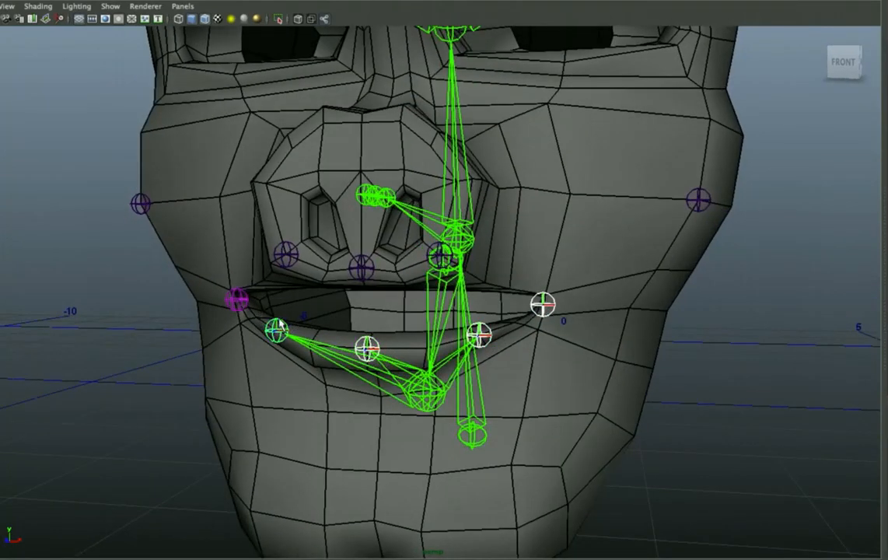
left_click(234, 301, "shift")
Add the three snout joints, both cheek joints and, last, the head mesh to the selection
left_click(284, 257, "shift")
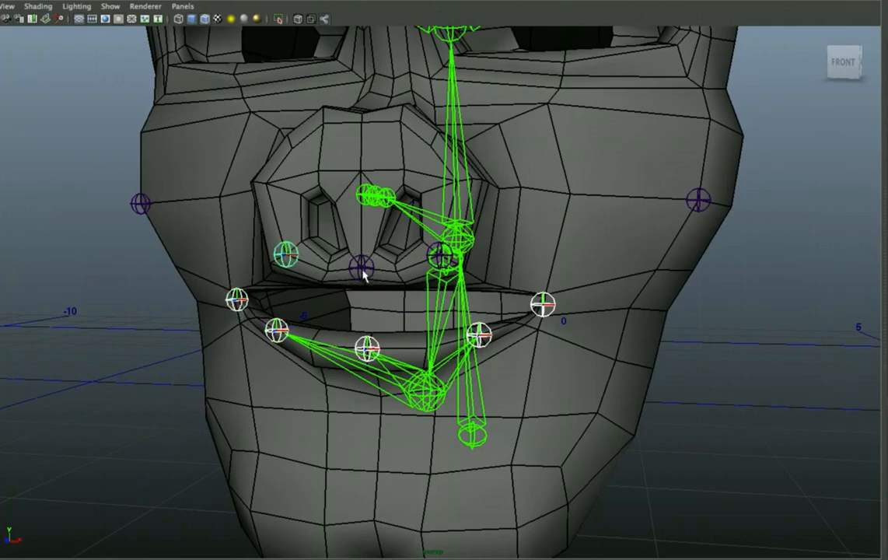
left_click_drag(376, 278, 324, 320, "alt")
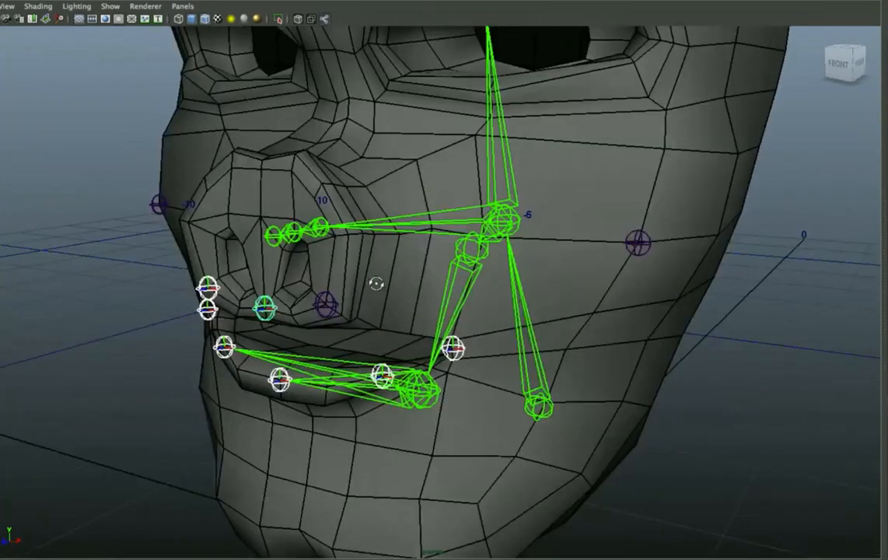
left_click(326, 309, "shift")
left_click(645, 248, "shift")
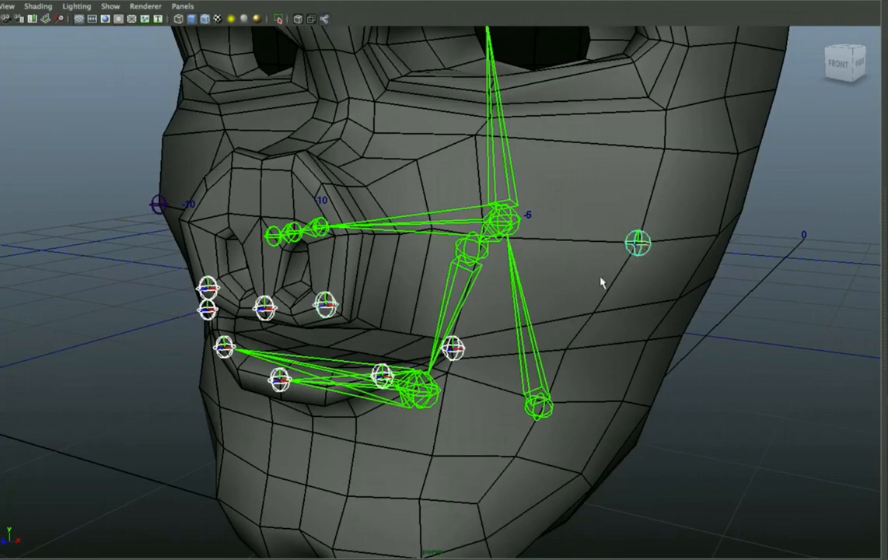
left_click(155, 206, "shift")
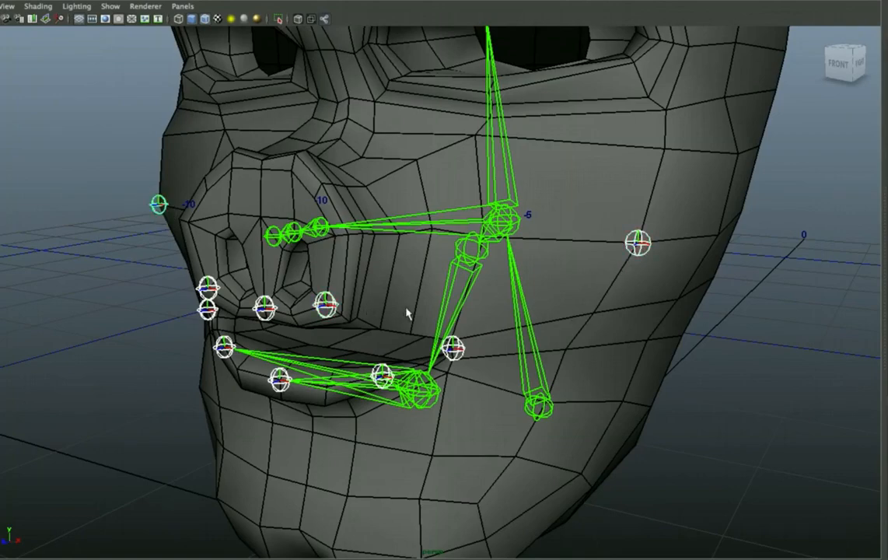
left_click_drag(406, 312, 384, 294, "alt")
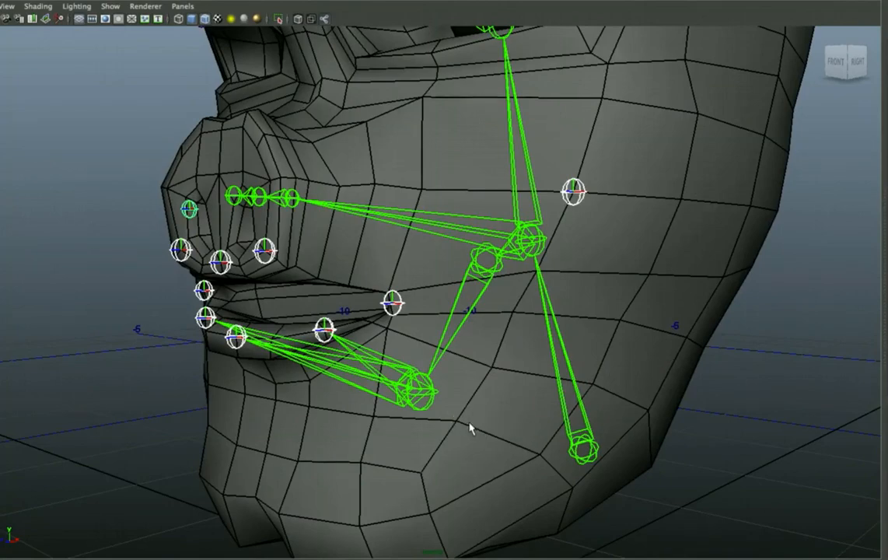
left_click(382, 351, "shift")
mouse_move(382, 351)
left_mouse_down("alt")
mouse_move(371, 343)
mouse_move(394, 349)
mouse_move(389, 342)
left_mouse_up("alt")
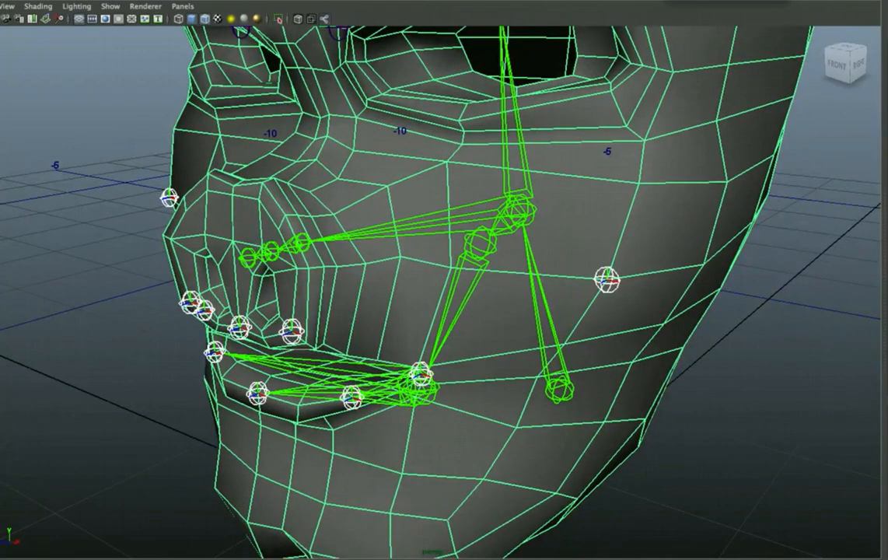
Open the Add Influence options, reset them to defaults and enable Lock weights with a default weight of 0.000
mouse_move(726, 1)
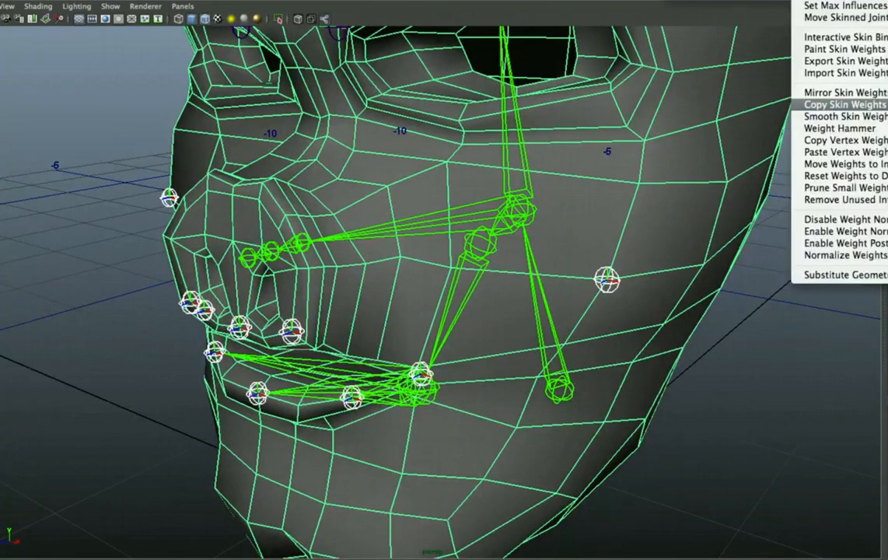
left_click(840, 2)
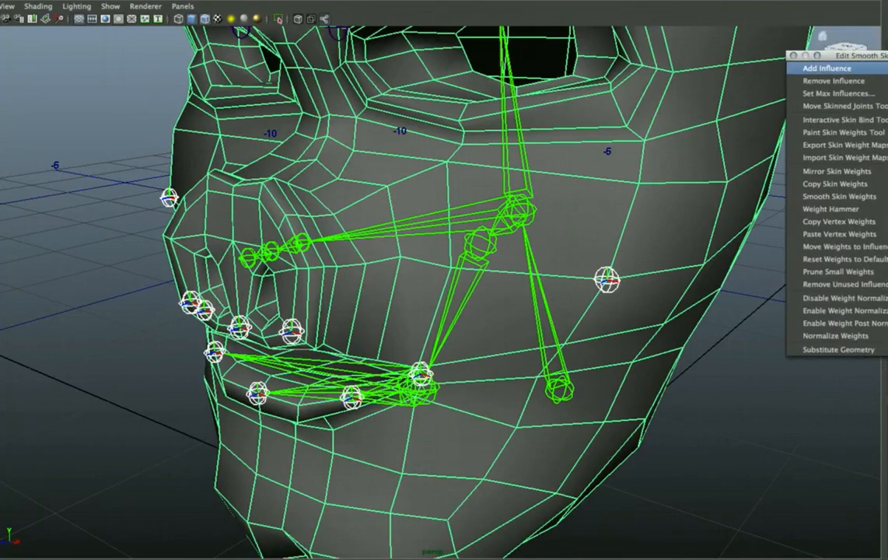
left_click(882, 68)
left_click_drag(758, 123, 548, 42)
left_click(794, 55)
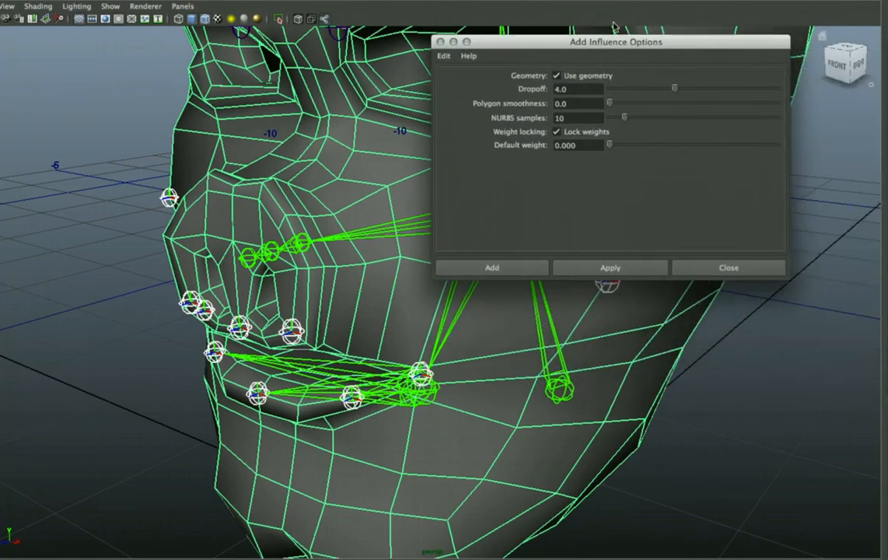
left_click_drag(640, 44, 741, 39)
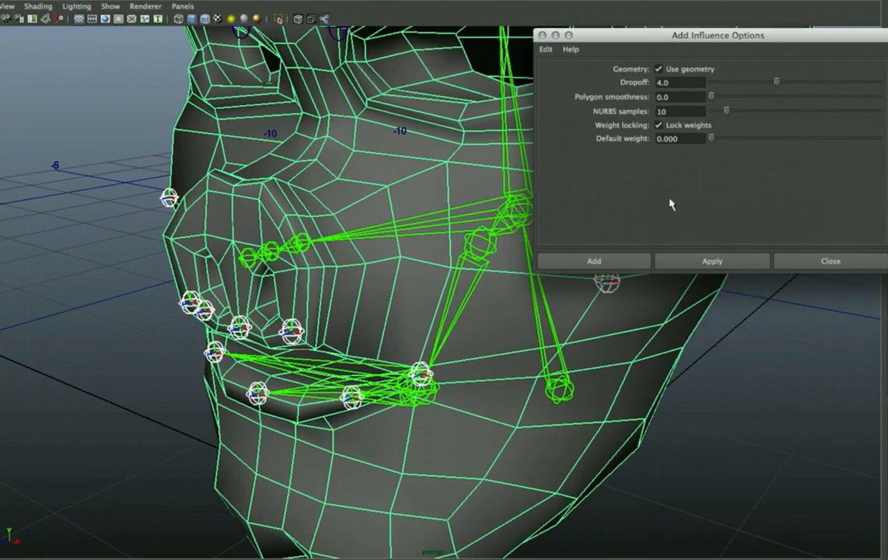
left_click(545, 49)
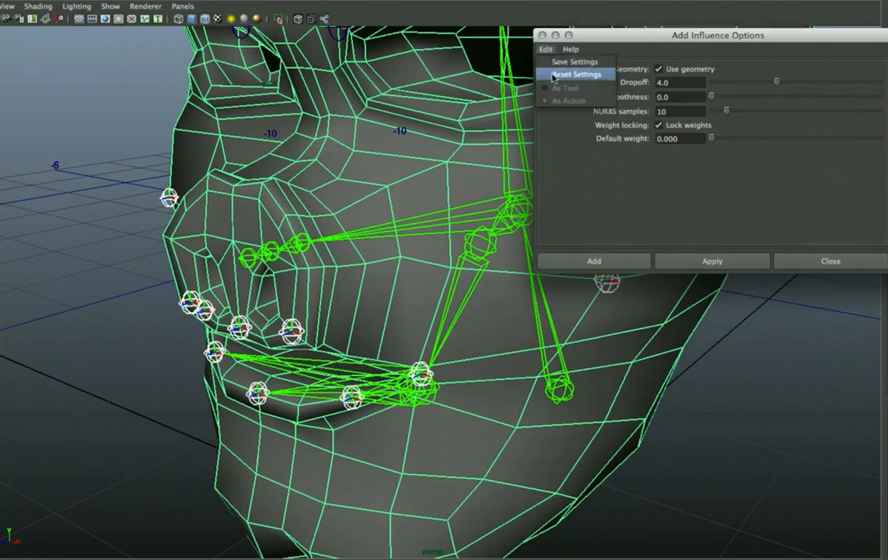
left_click(573, 72)
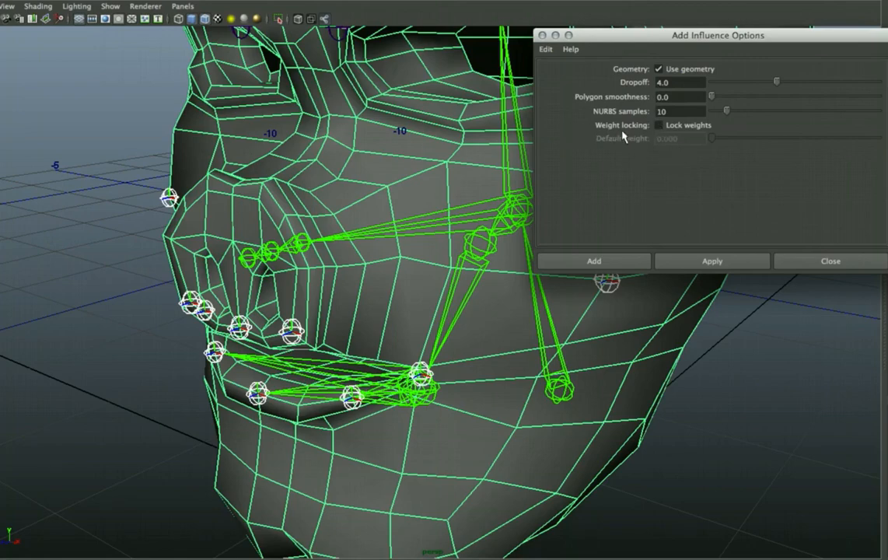
left_click(658, 126)
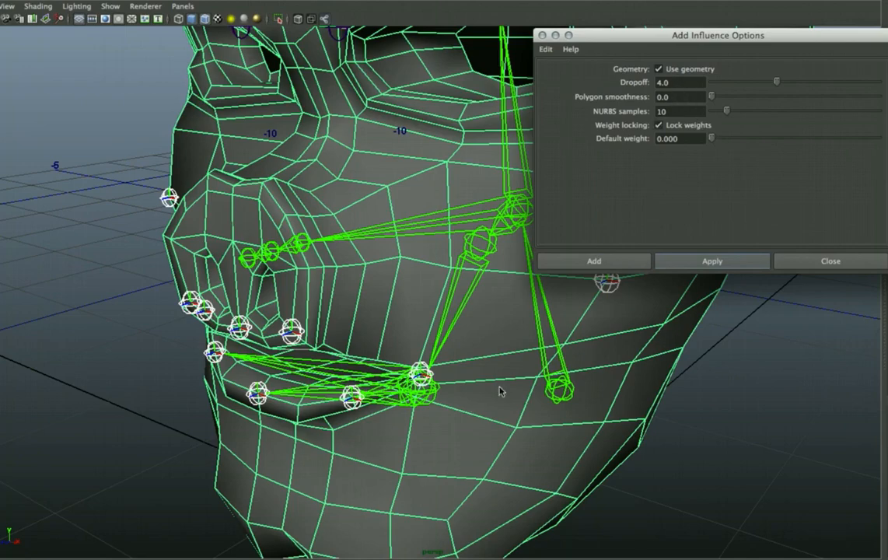
Add the selected lip, snout and cheek joints as influences on the head mesh and close the options window
left_click_drag(416, 358, 373, 359, "alt")
left_click_drag(382, 353, 395, 335, "alt")
right_click_drag(396, 335, 417, 375, "alt")
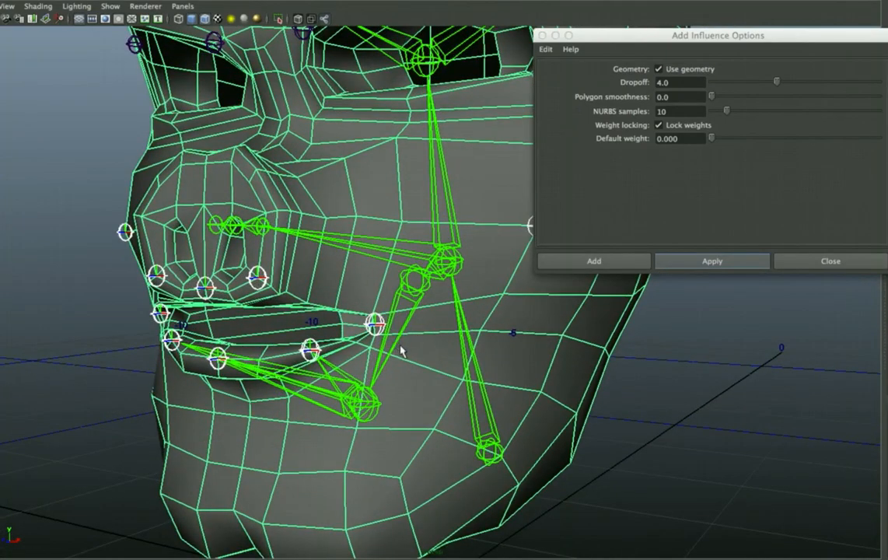
left_click_drag(401, 351, 437, 377, "alt")
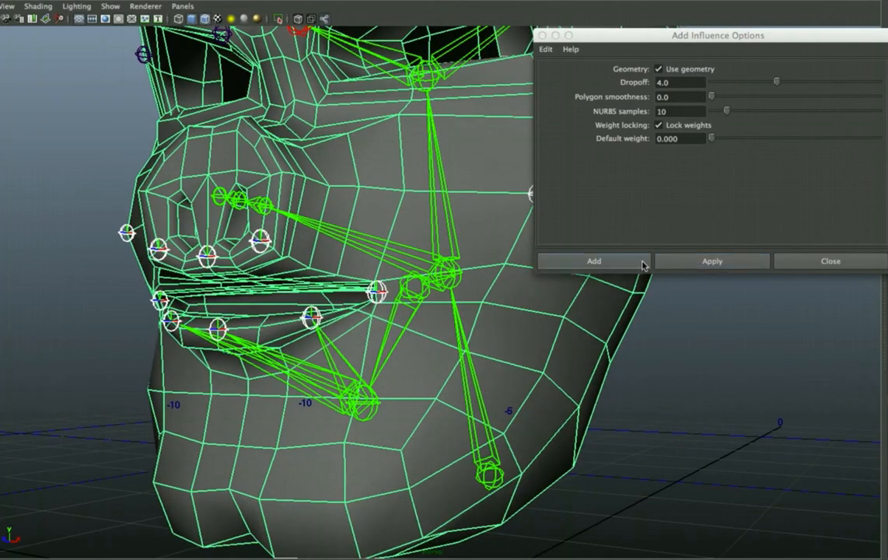
left_click(682, 267)
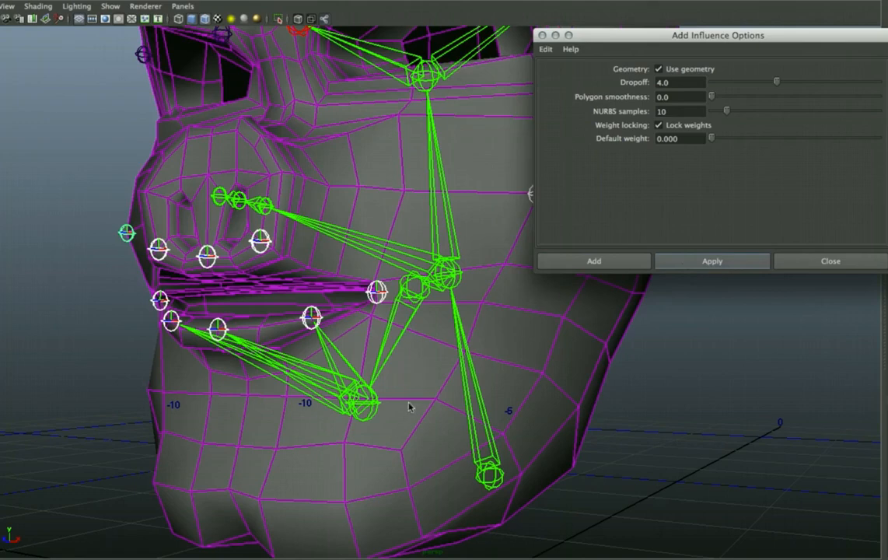
left_click_drag(671, 38, 851, 51)
left_click(721, 47)
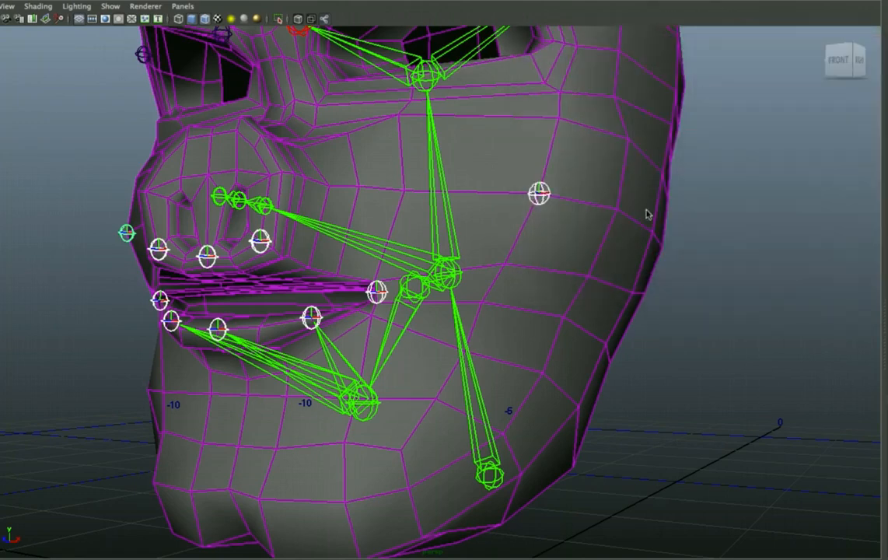
scroll(545, 271, "down", 3)
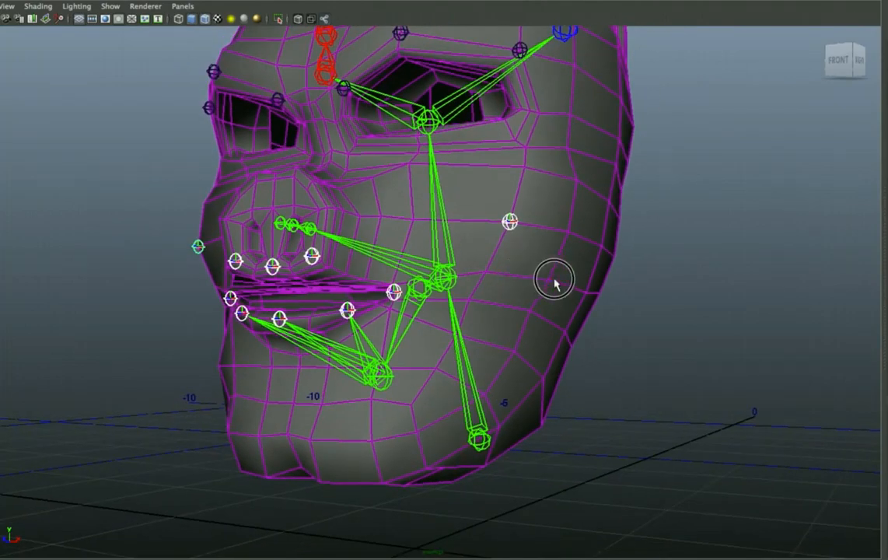
left_click_drag(556, 281, 459, 268, "alt")
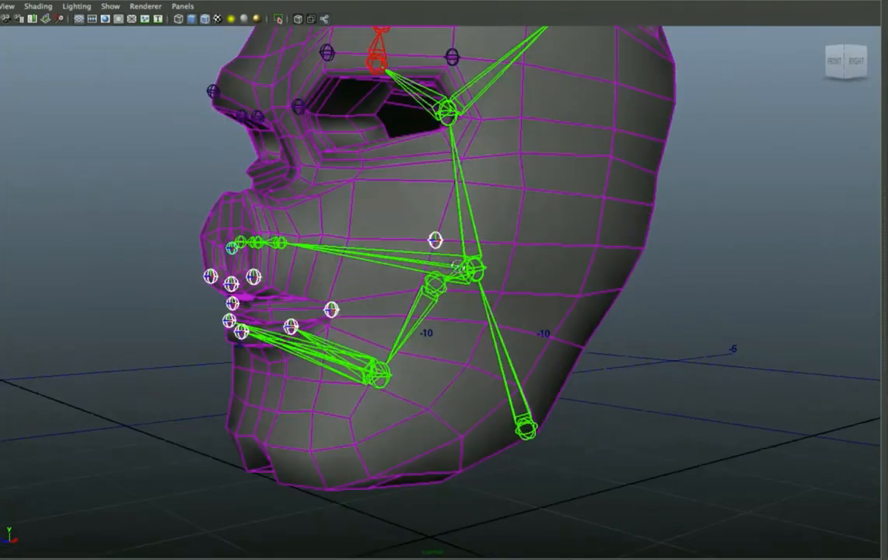
right_click(351, 230)
left_click(317, 220)
left_click(364, 249)
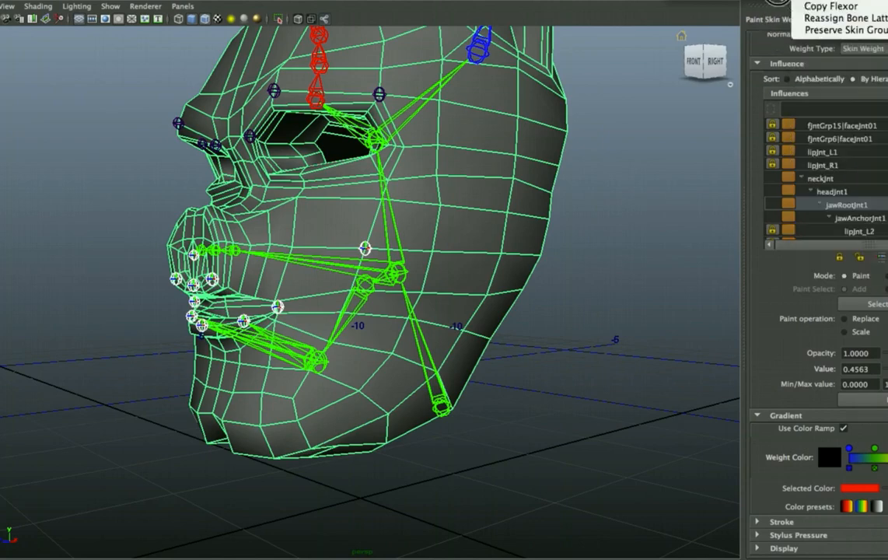
left_click(430, 309)
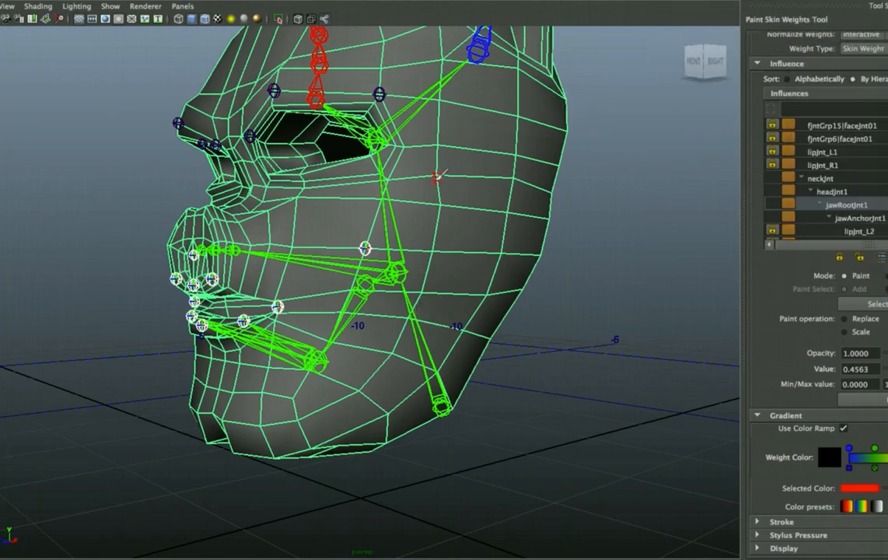
right_click(435, 180)
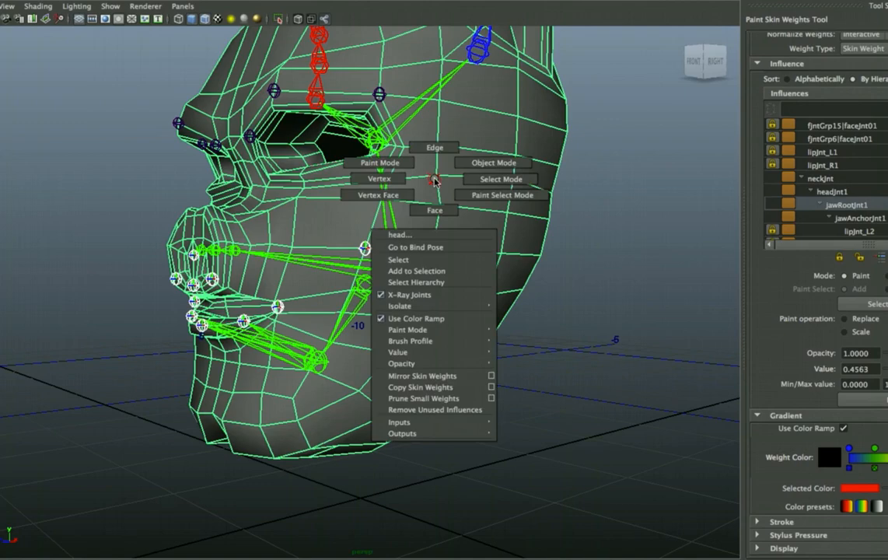
Clear the joint selection, start Paint Skin Weights on the head mesh alone and widen the tool settings
key("w")
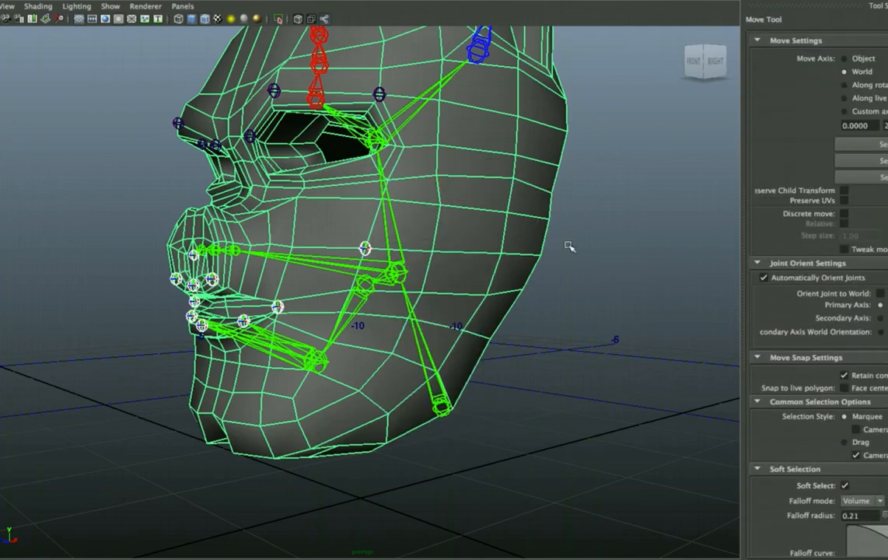
left_click(454, 192)
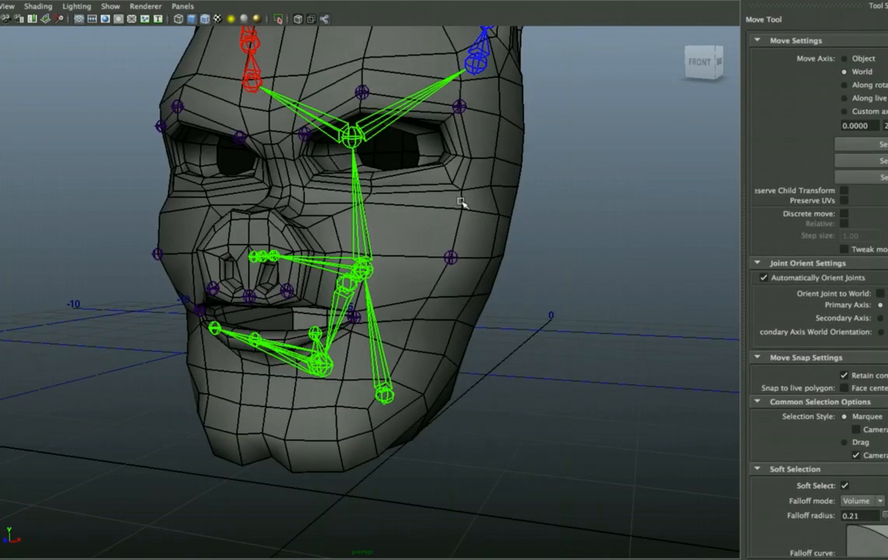
mouse_move(461, 205)
right_mouse_down()
mouse_move(412, 186)
mouse_move(408, 192)
right_mouse_up()
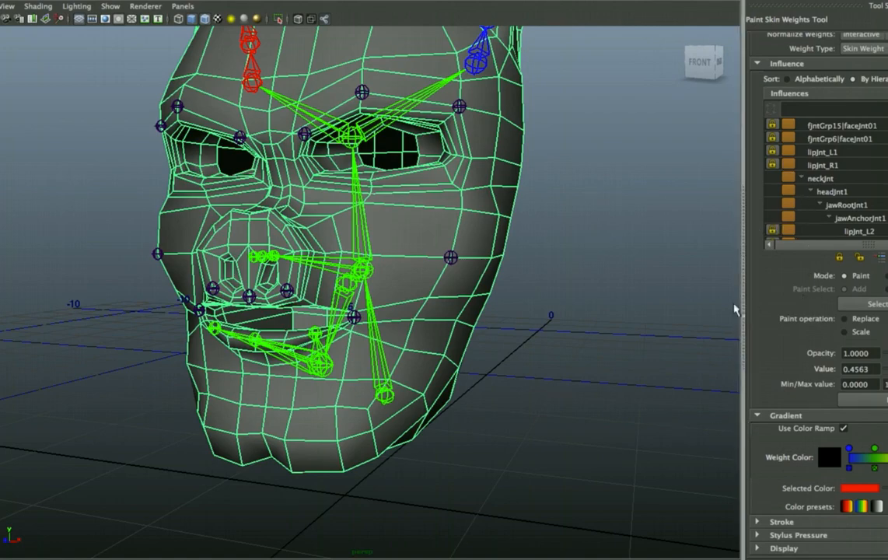
left_click_drag(738, 386, 687, 386)
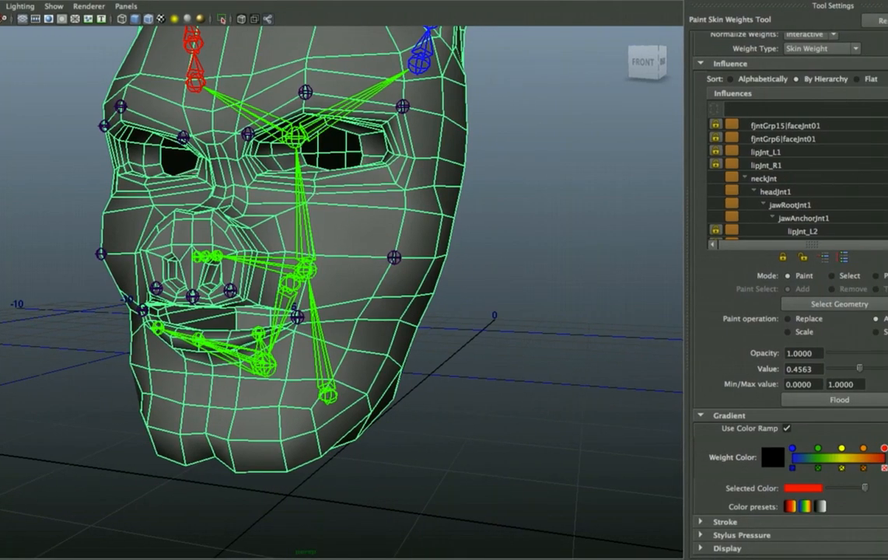
Look through the head's influence list for the newly added cheek, lip and snout joints and their lock state
scroll(793, 179, "down", 4)
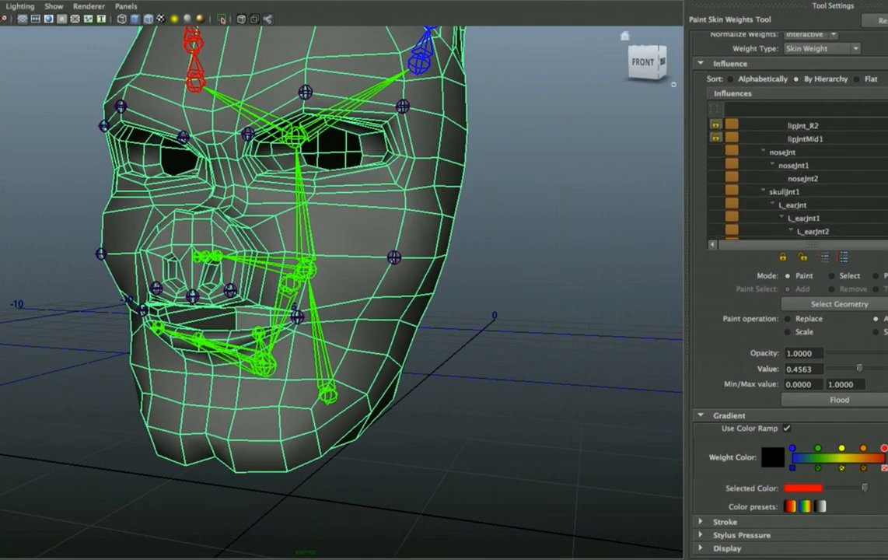
scroll(793, 175, "down", 3)
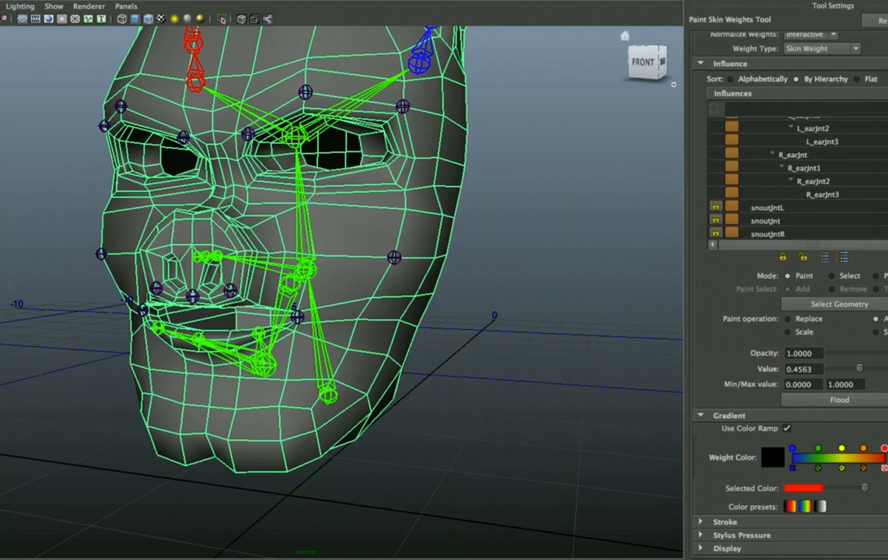
scroll(793, 175, "up", 6)
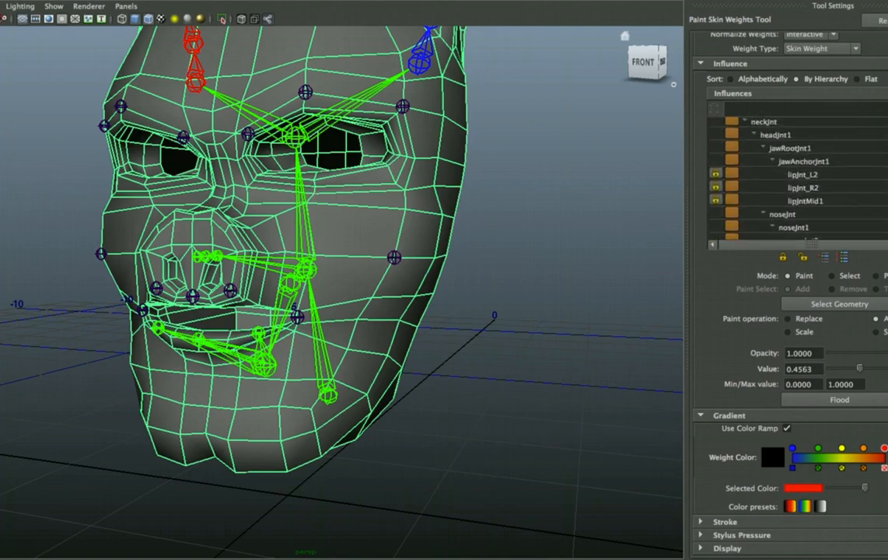
scroll(793, 175, "up", 2)
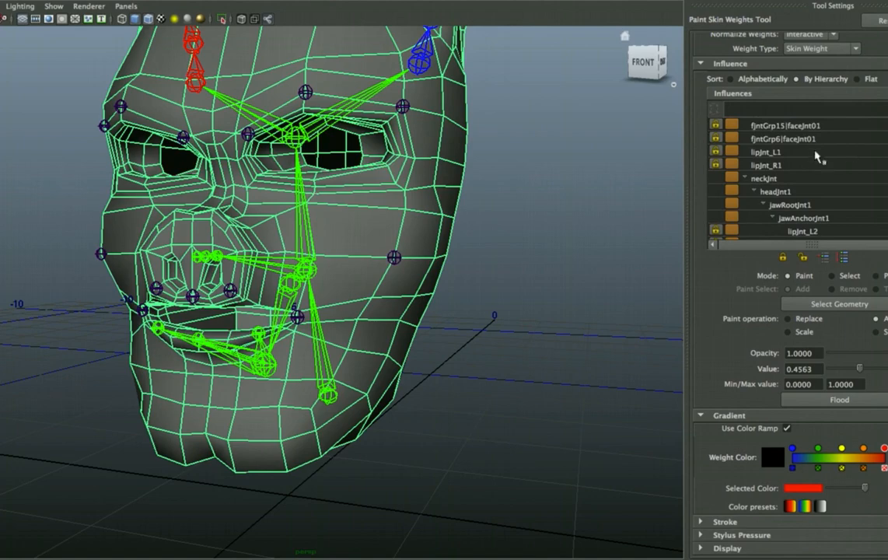
left_click(752, 127)
left_click(758, 139)
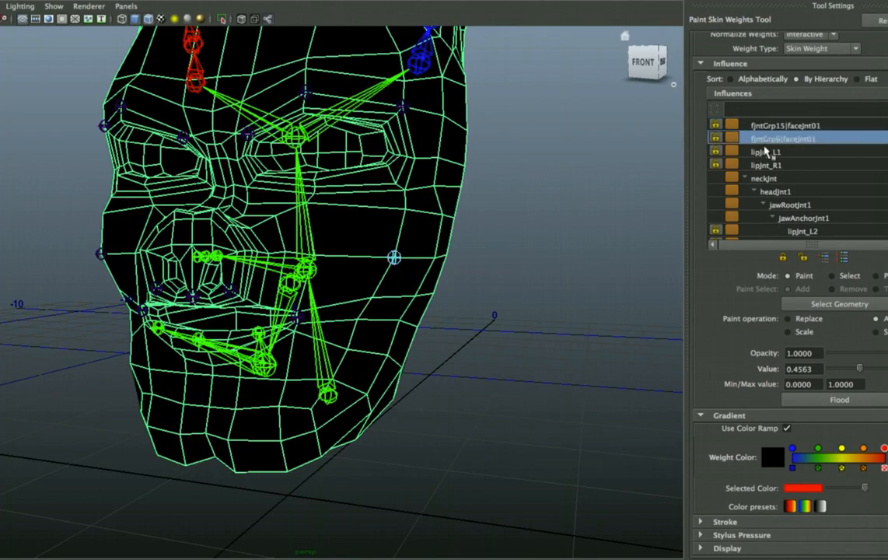
left_click(762, 154)
left_click(760, 166)
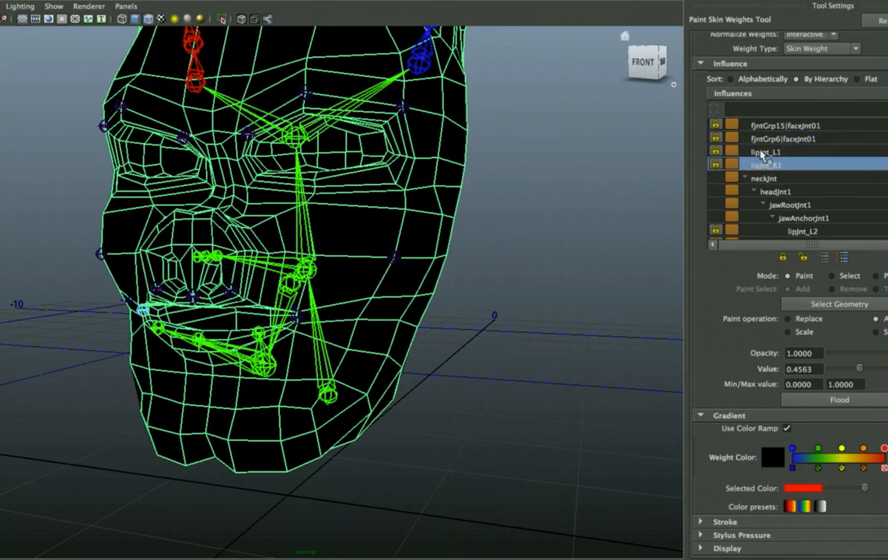
left_click(765, 140)
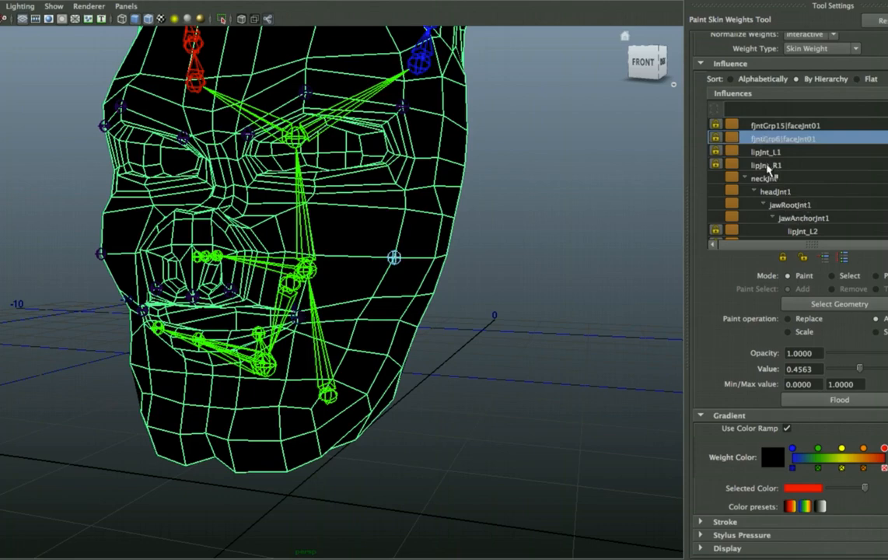
Unlock the weights of both cheek joints together with lipJnt_L1 and lipJnt_R1
left_click(765, 166)
left_click(770, 129, "shift")
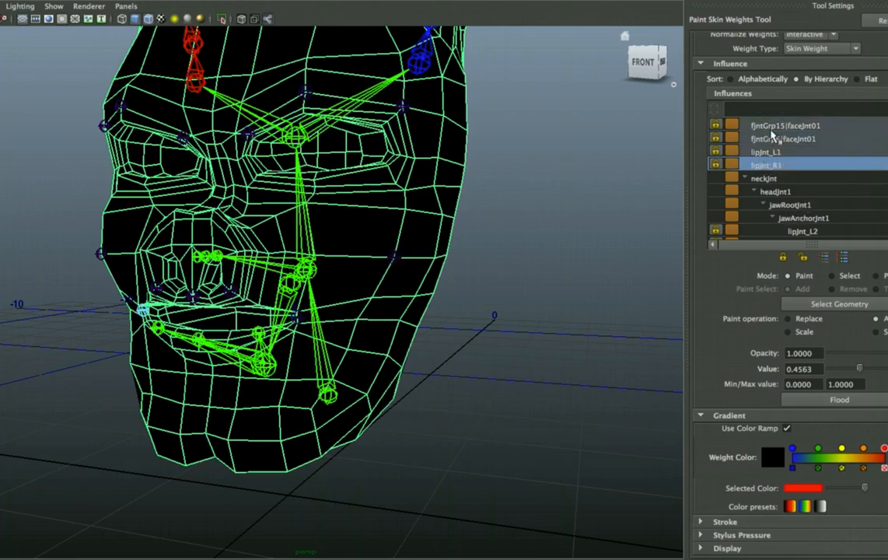
left_click(803, 257)
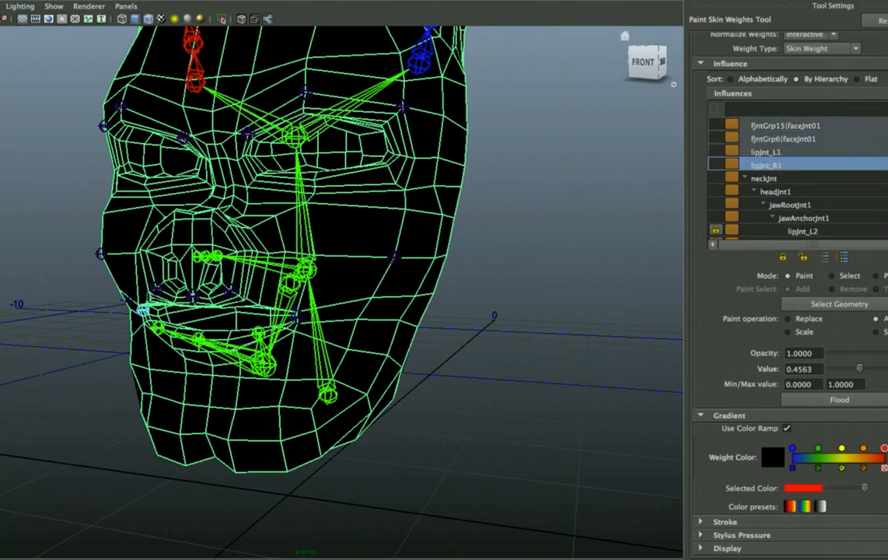
Unlock the weights of the lower-lip joints lipJnt_L2, lipJnt_R2 and lipJntMid1
scroll(793, 179, "down", 3)
left_click(801, 121)
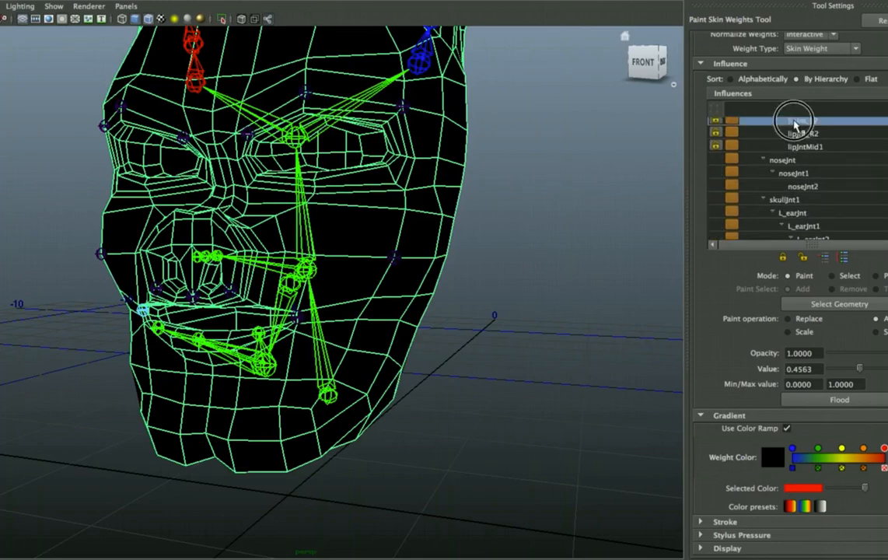
left_click(790, 147)
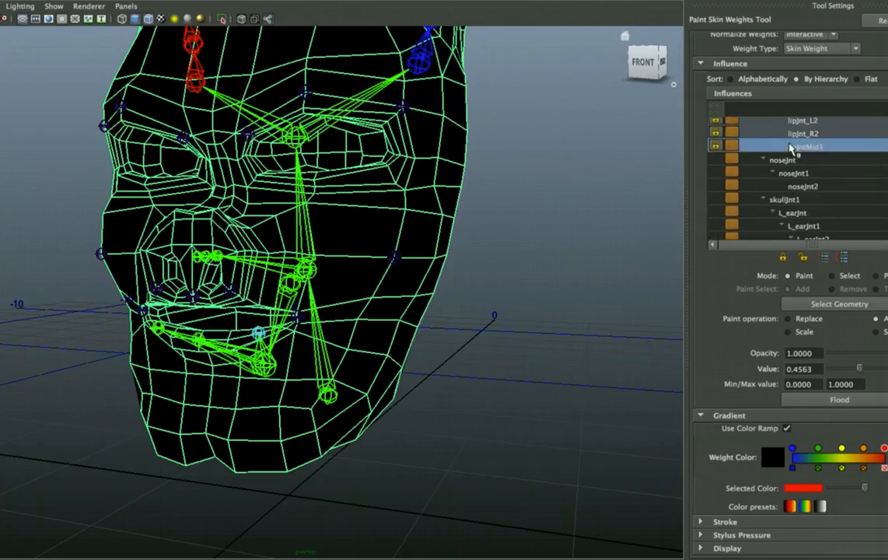
left_click(802, 258)
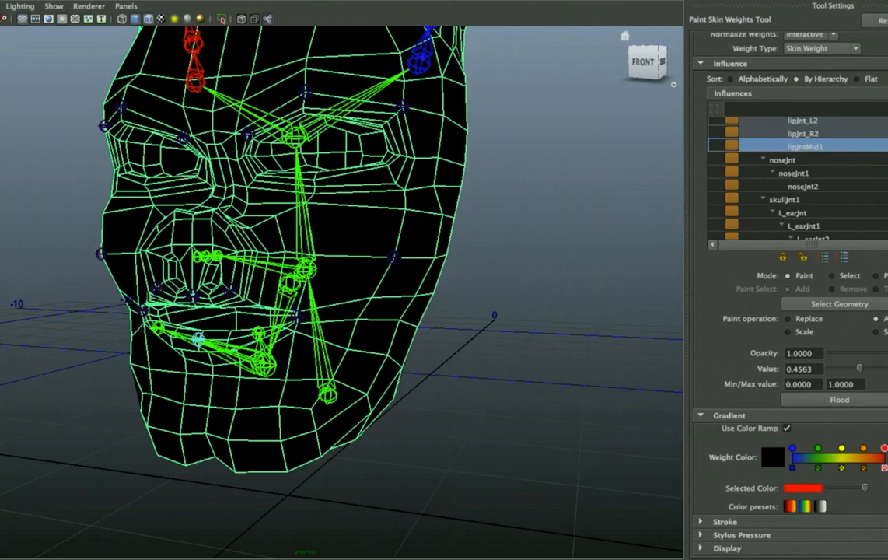
Unlock the weights of the three snout joints snoutJntL, snoutJnt and snoutJntR
scroll(797, 178, "down", 3)
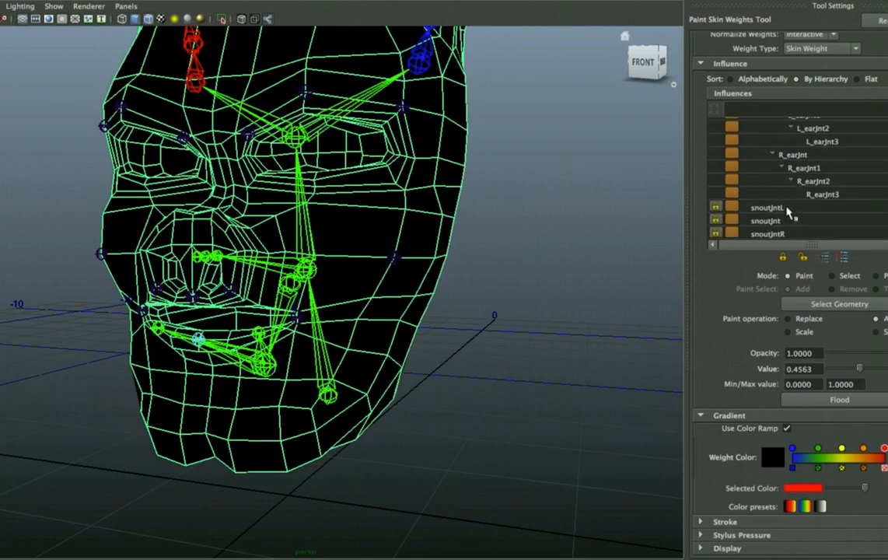
left_click(787, 208)
left_click(778, 235, "shift")
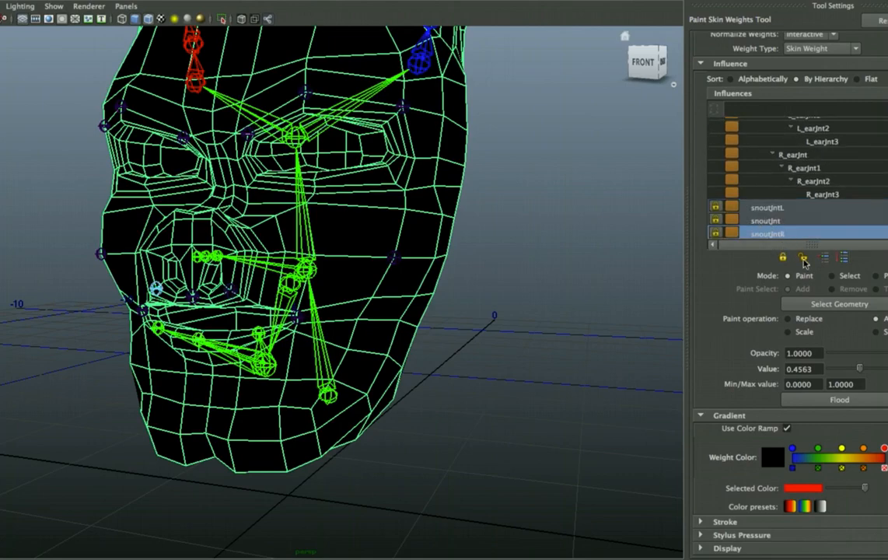
left_click(804, 259)
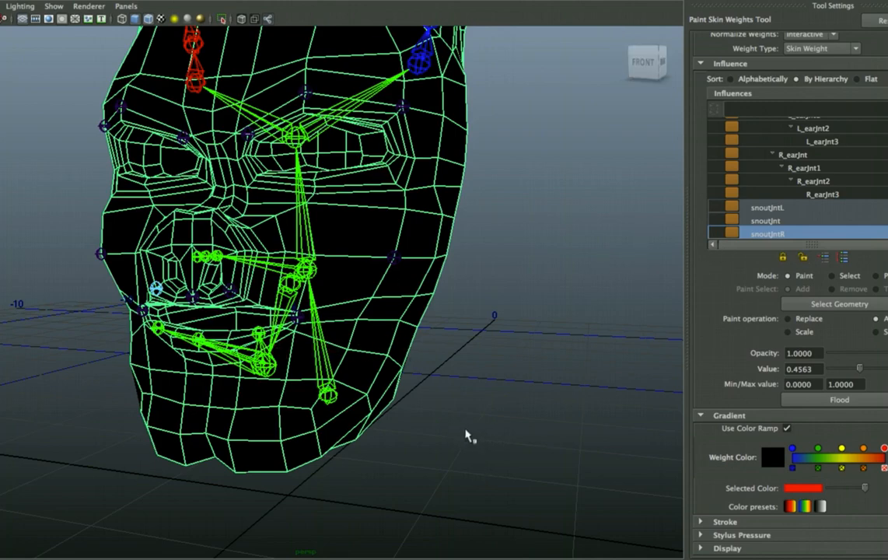
Restart Paint Skin Weights on the head mesh and choose the cheek joint fjntGrp6|faceJnt01 as the influence to paint
key("w")
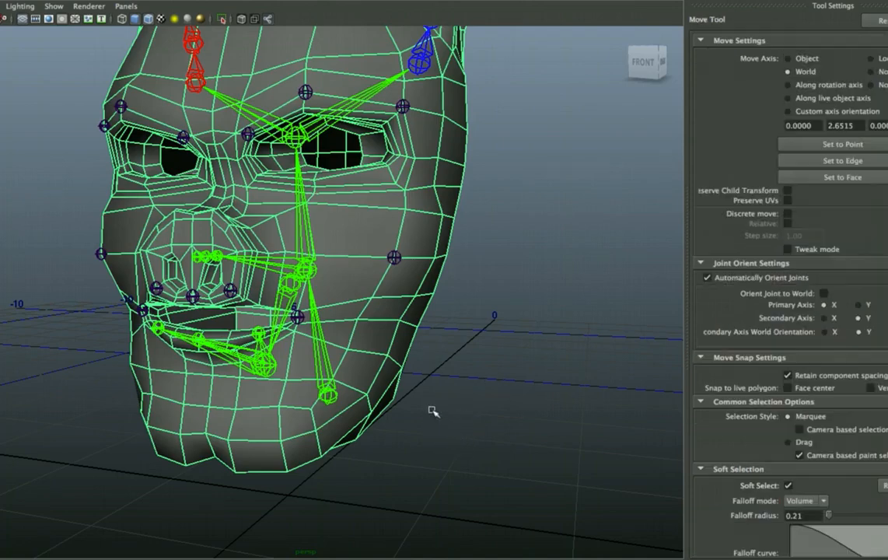
left_click_drag(466, 408, 471, 414, "alt")
left_click_drag(446, 364, 433, 410, "alt")
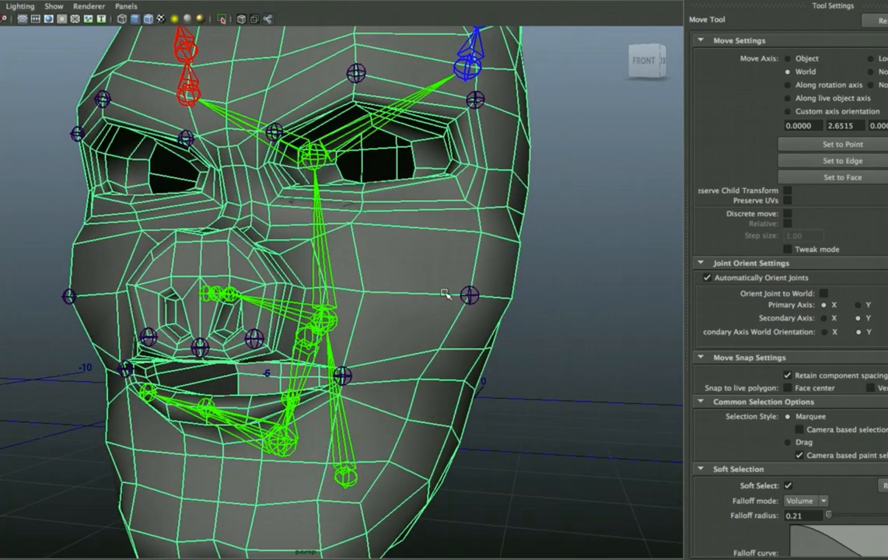
right_click_drag(444, 290, 372, 255)
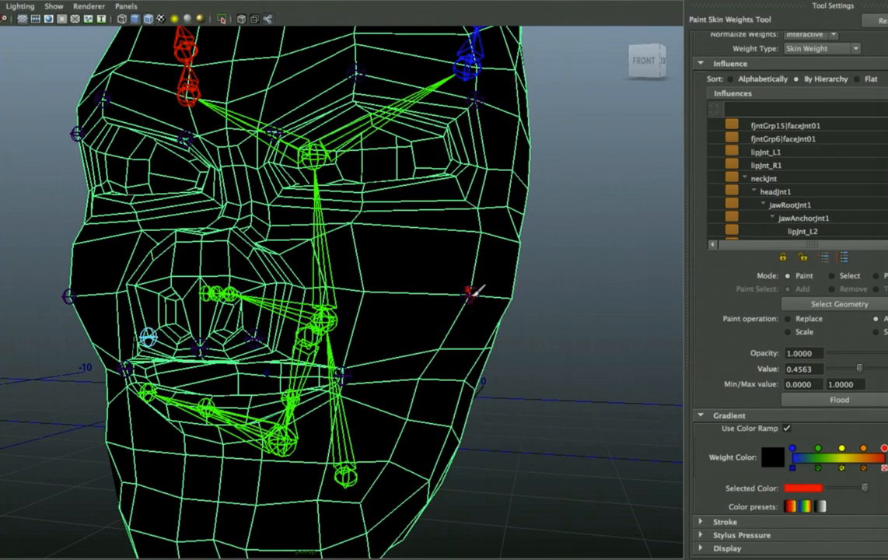
right_click_drag(474, 291, 477, 270)
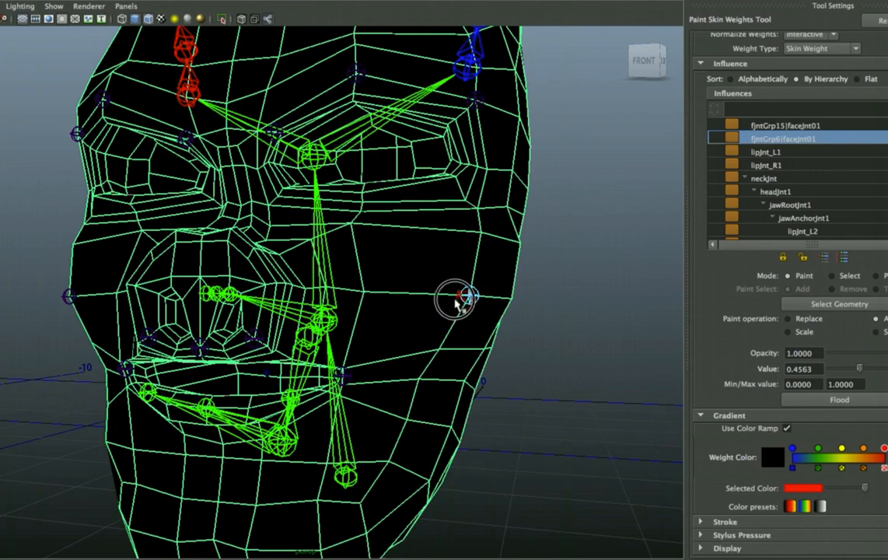
Paint fjntGrp6|faceJnt01 weights over the cheek, strongest at the joint and weaker towards the snout, eye and mouth
left_click_drag(457, 303, 440, 289, "alt")
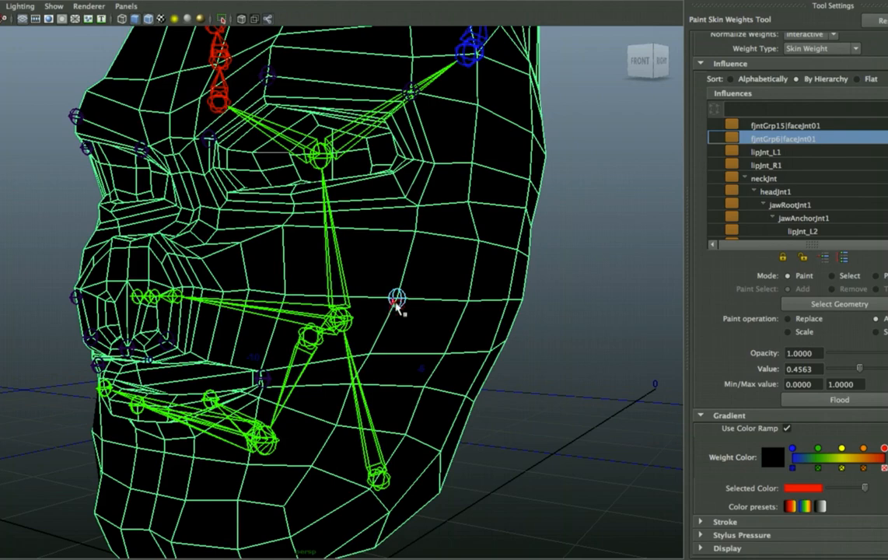
mouse_move(412, 305)
left_mouse_down("alt")
mouse_move(433, 301)
mouse_move(422, 293)
left_mouse_up("alt")
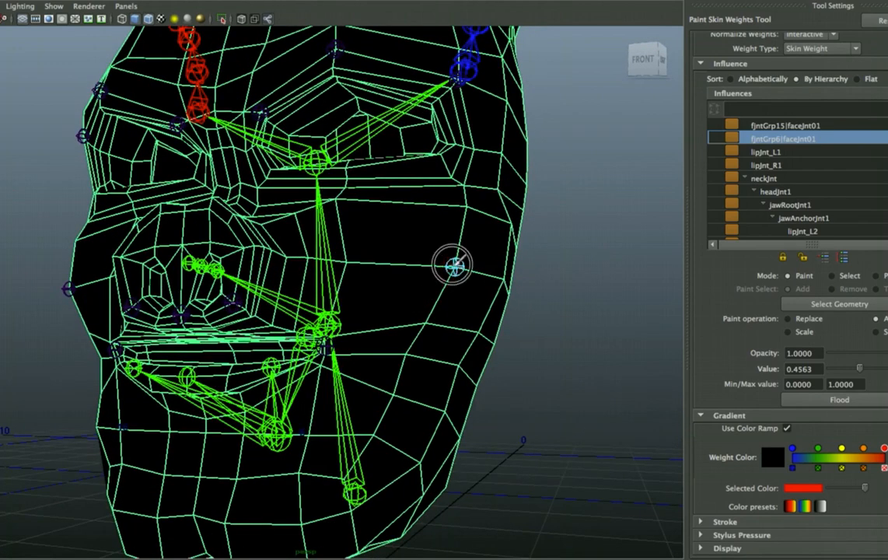
mouse_move(454, 259)
left_mouse_down()
mouse_move(426, 292)
mouse_move(416, 287)
mouse_move(423, 307)
left_mouse_up()
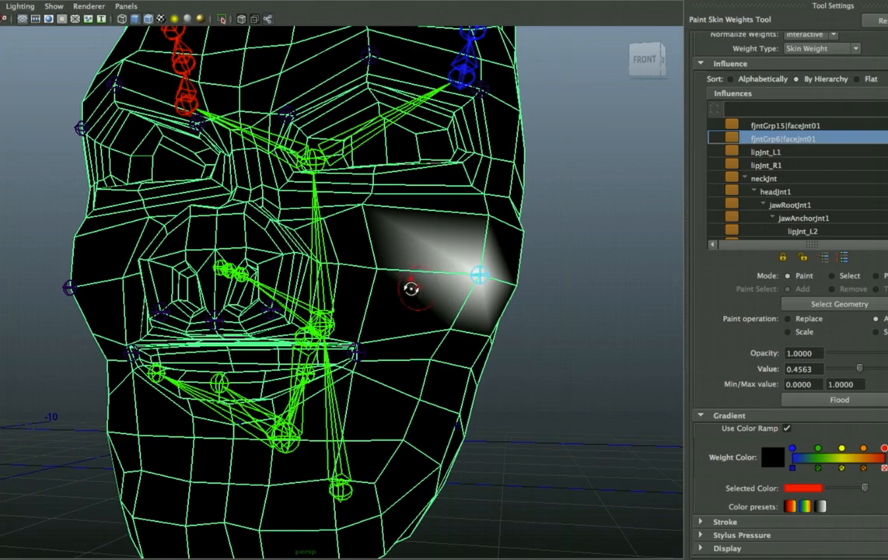
left_click_drag(412, 290, 374, 287, "alt")
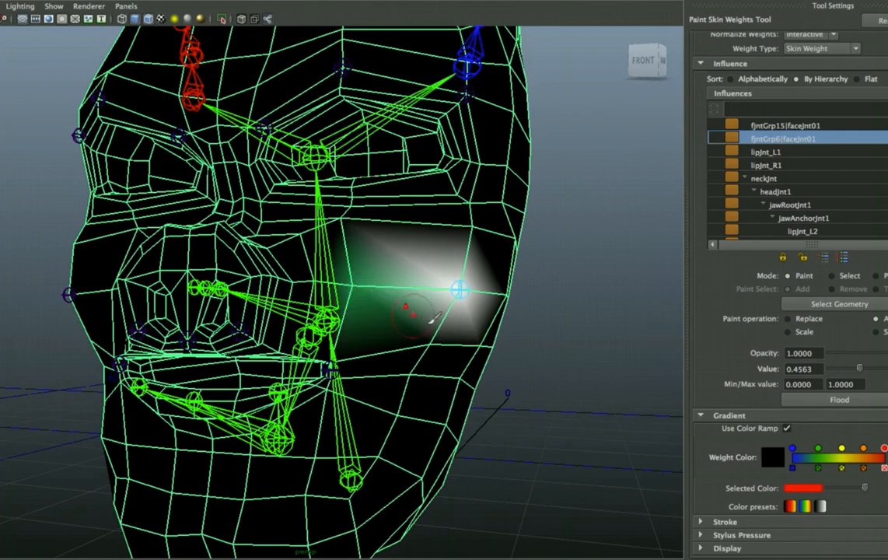
mouse_move(429, 313)
left_mouse_down("alt")
mouse_move(411, 313)
mouse_move(426, 288)
mouse_move(390, 313)
left_mouse_up("alt")
mouse_move(424, 343)
left_mouse_down("alt")
mouse_move(412, 336)
mouse_move(460, 337)
mouse_move(494, 363)
mouse_move(478, 367)
mouse_move(504, 370)
left_mouse_up("alt")
mouse_move(483, 328)
left_mouse_down("alt")
mouse_move(495, 325)
mouse_move(470, 292)
mouse_move(370, 271)
mouse_move(386, 286)
left_mouse_up("alt")
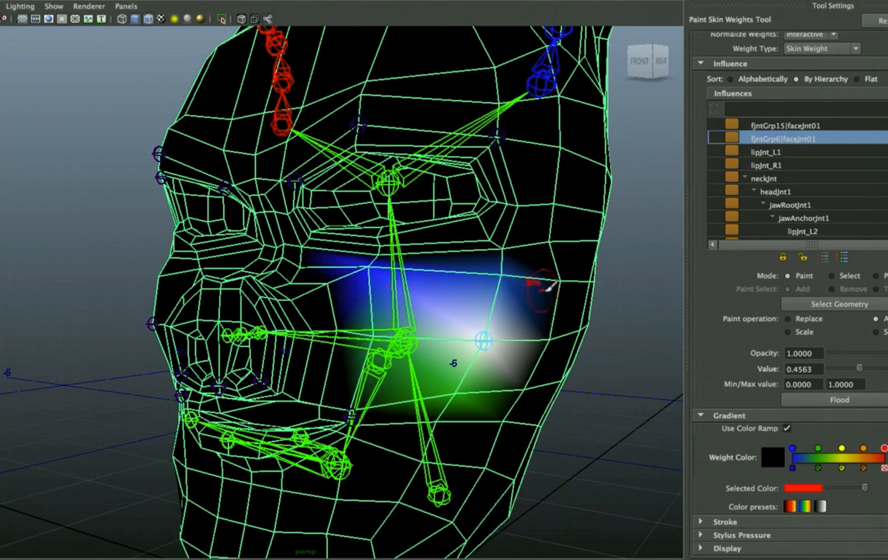
Smooth the fjntGrp6|faceJnt01 weights outward around the cheek, towards the ear, jaw, mouth corner and snout
left_click(551, 292)
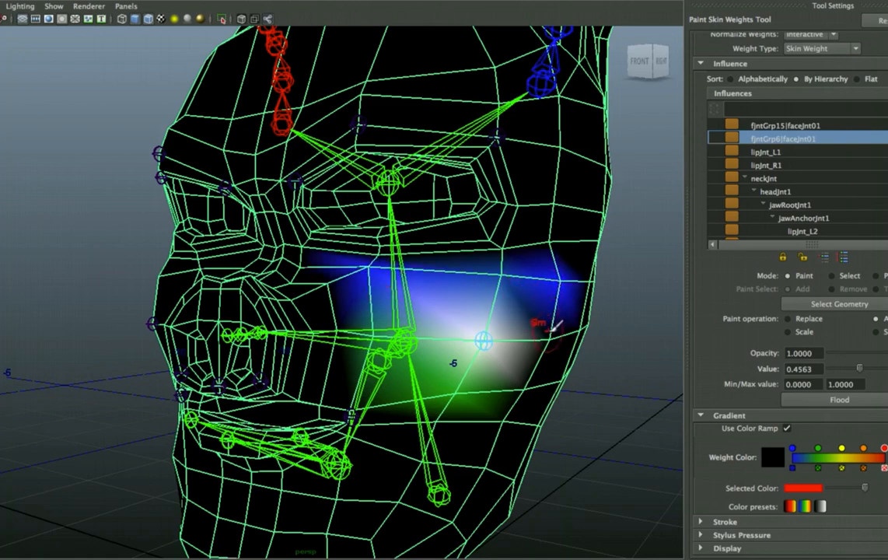
left_click(542, 328)
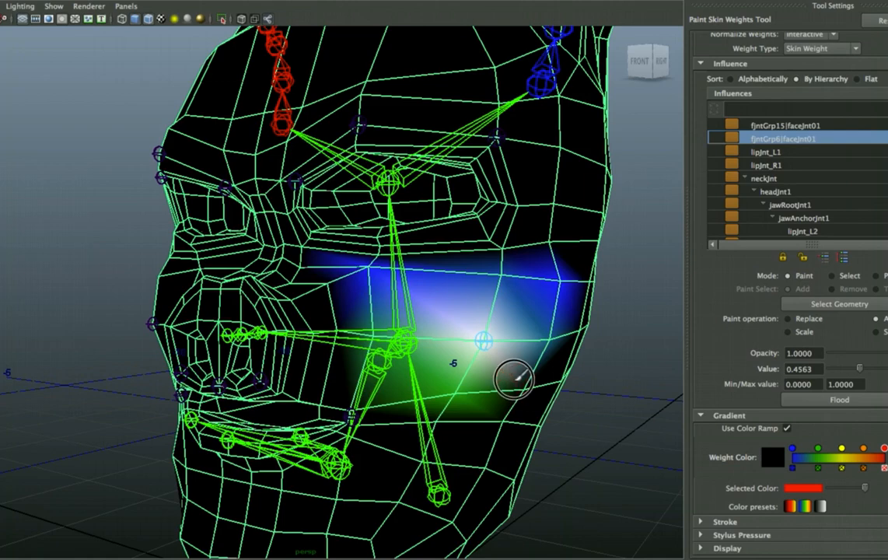
left_click(519, 384)
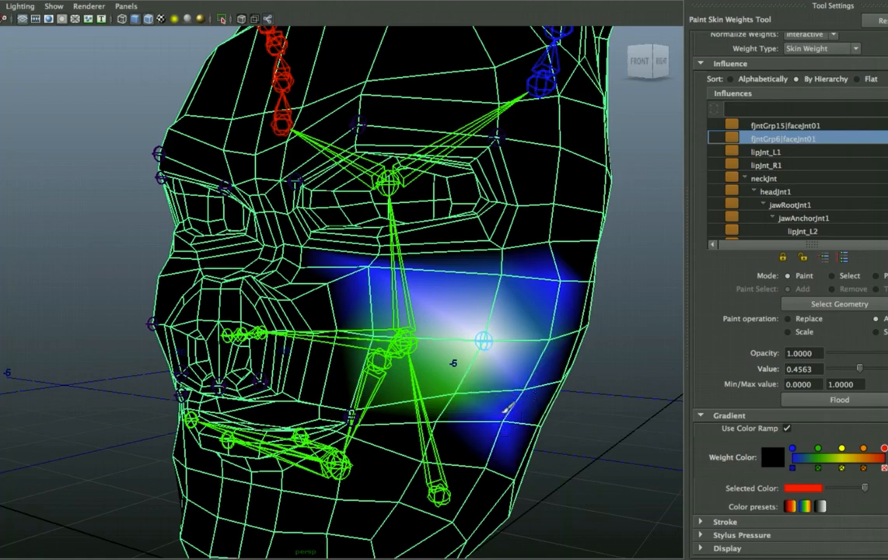
left_click(442, 416)
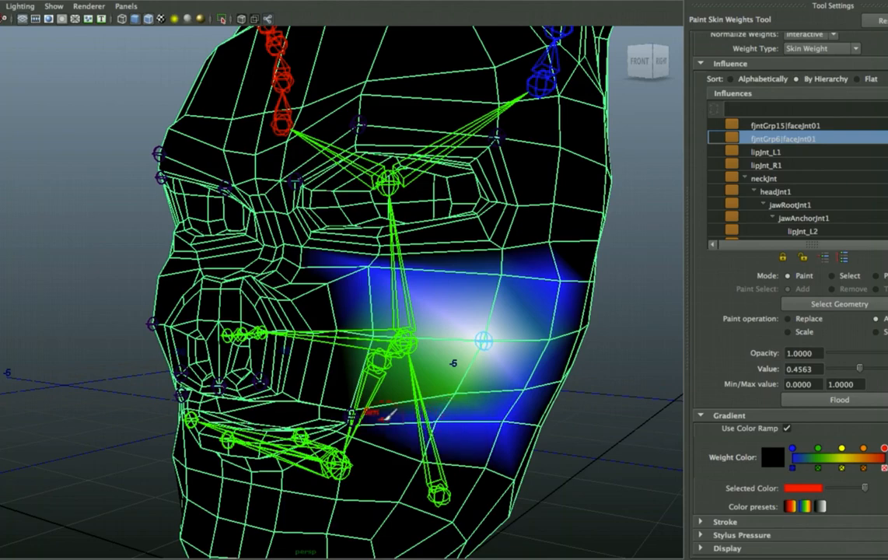
left_click(372, 406)
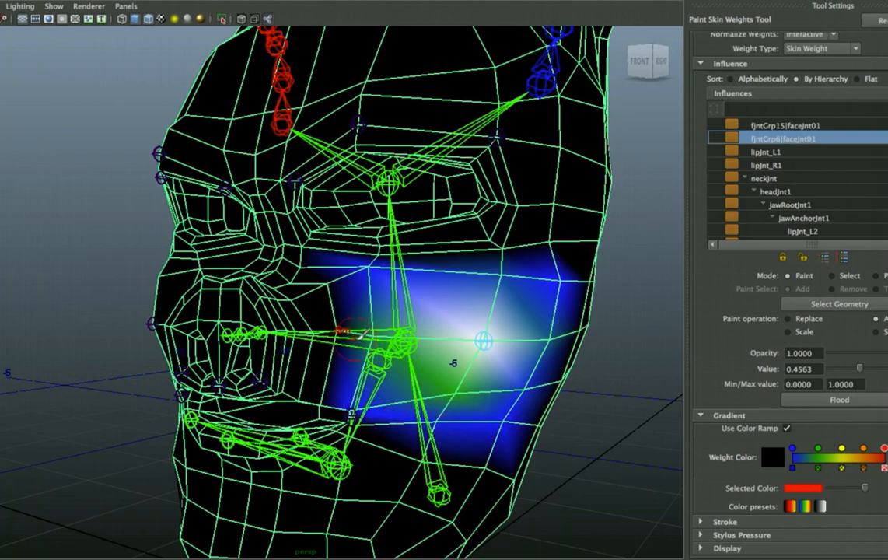
left_click(358, 334, "shift")
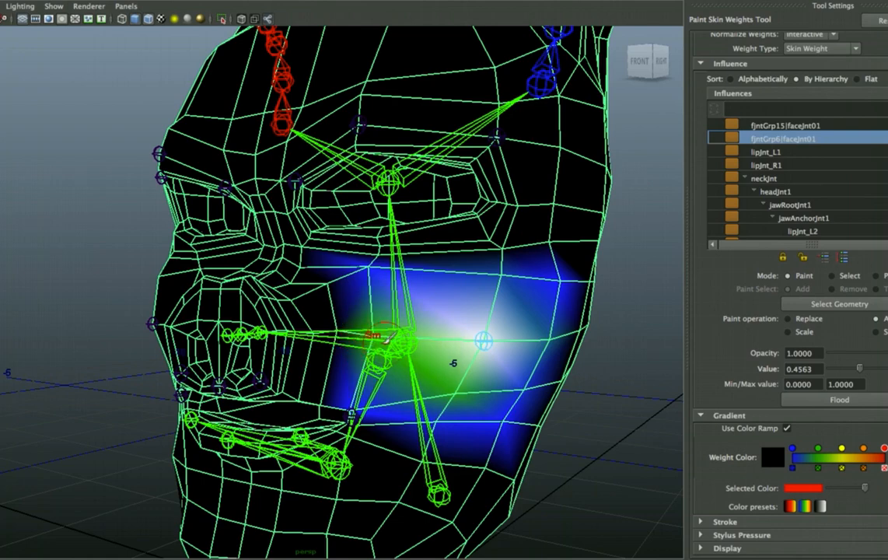
Move the cheek joint with the Move tool to test how the cheek deforms
key("q")
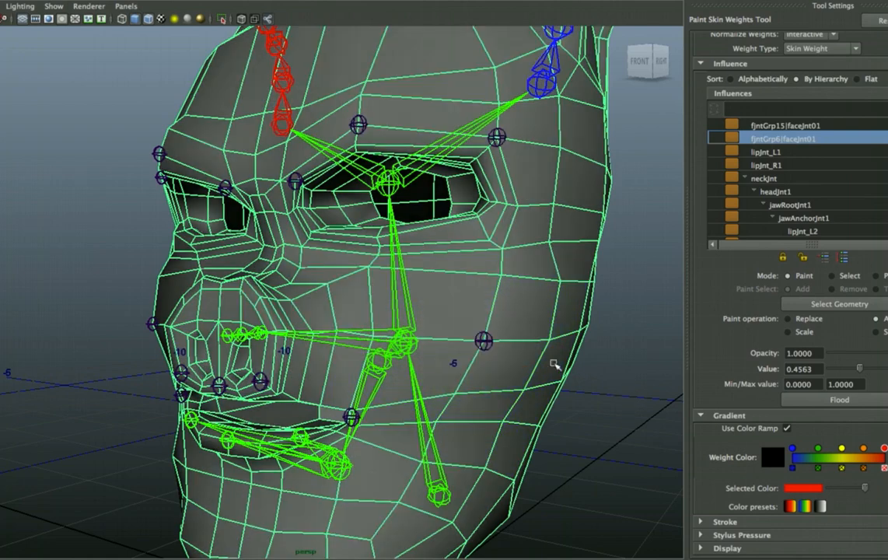
key("w")
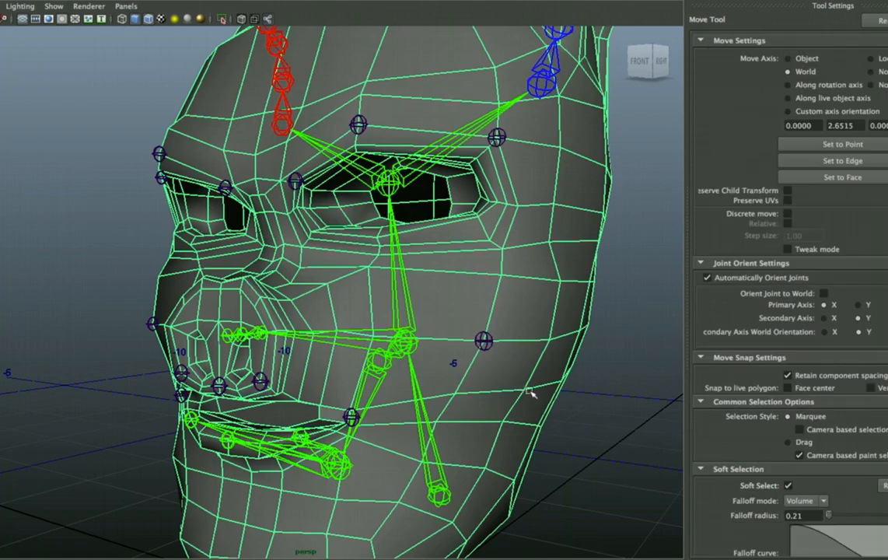
left_click_drag(541, 398, 563, 397, "alt")
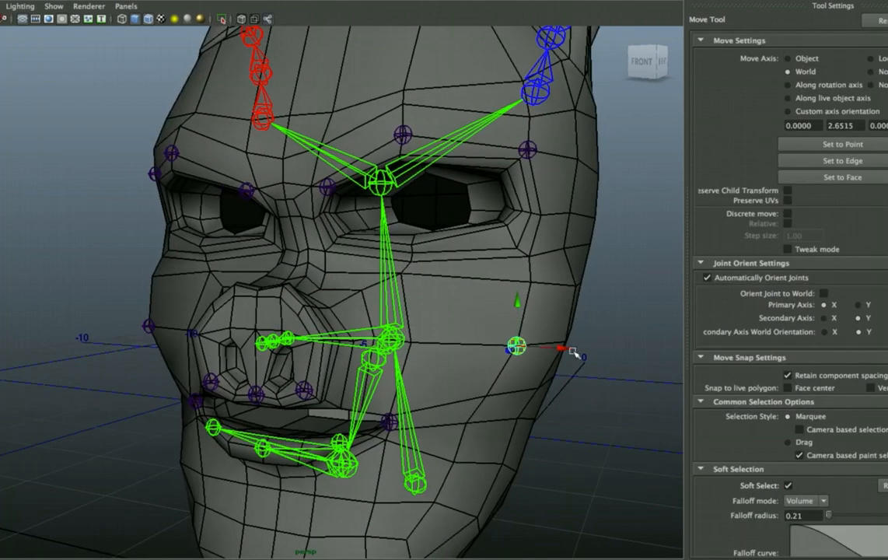
left_click_drag(570, 350, 596, 387)
left_click_drag(500, 362, 486, 359, "alt")
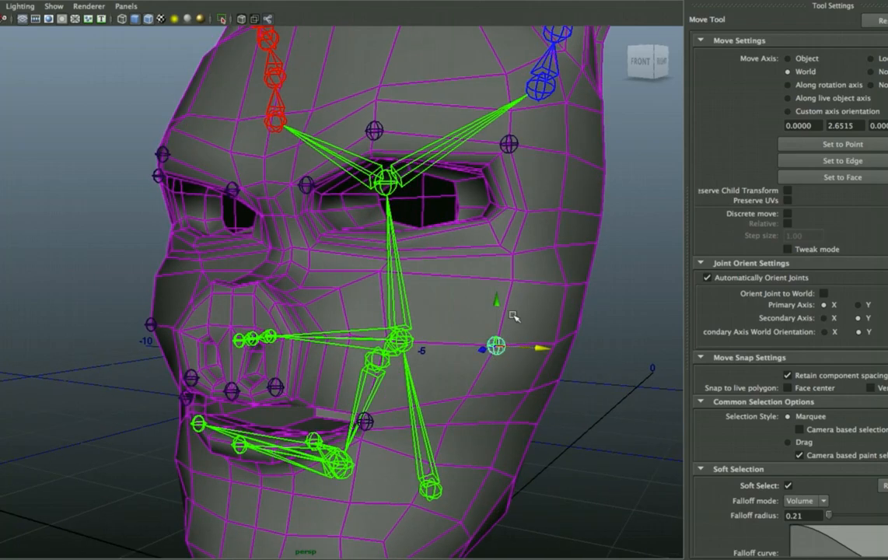
Resume painting fjntGrp6|faceJnt01, strengthening the weights above the joint and smoothing them towards the eye, ear and snout
right_click_drag(513, 315, 432, 276)
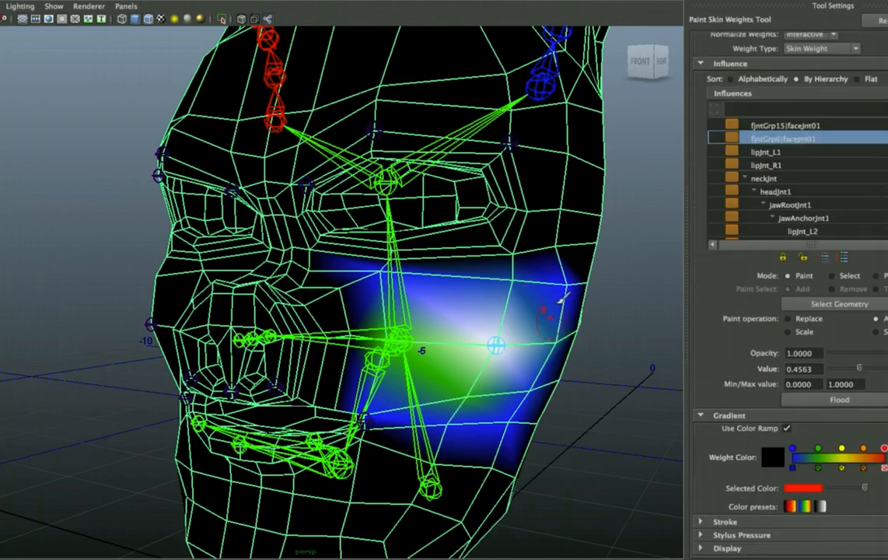
left_click_drag(513, 296, 513, 295)
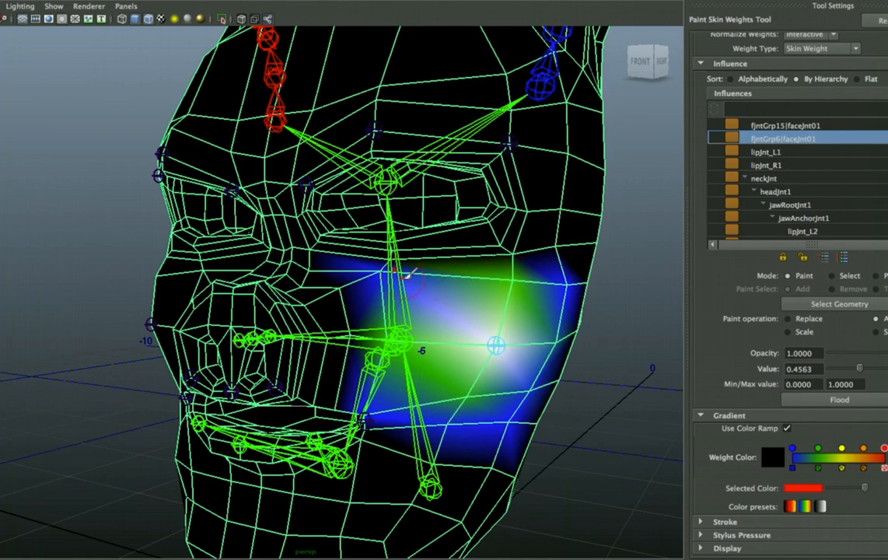
left_click(524, 267)
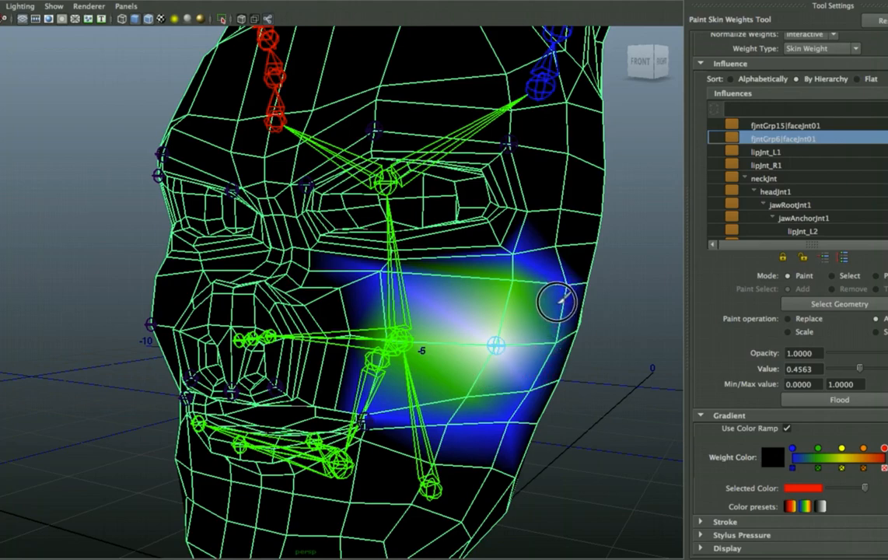
left_click_drag(542, 302, 552, 251, "shift")
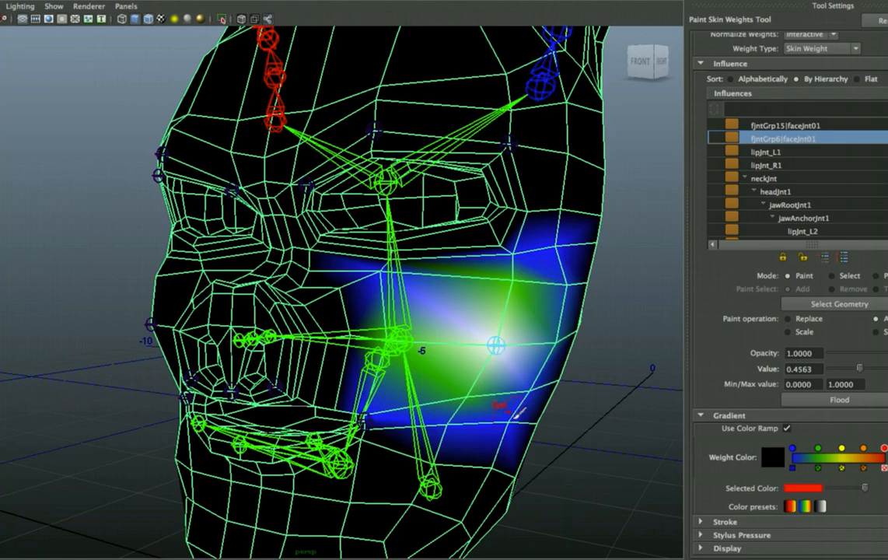
left_click_drag(362, 342, 365, 336, "shift")
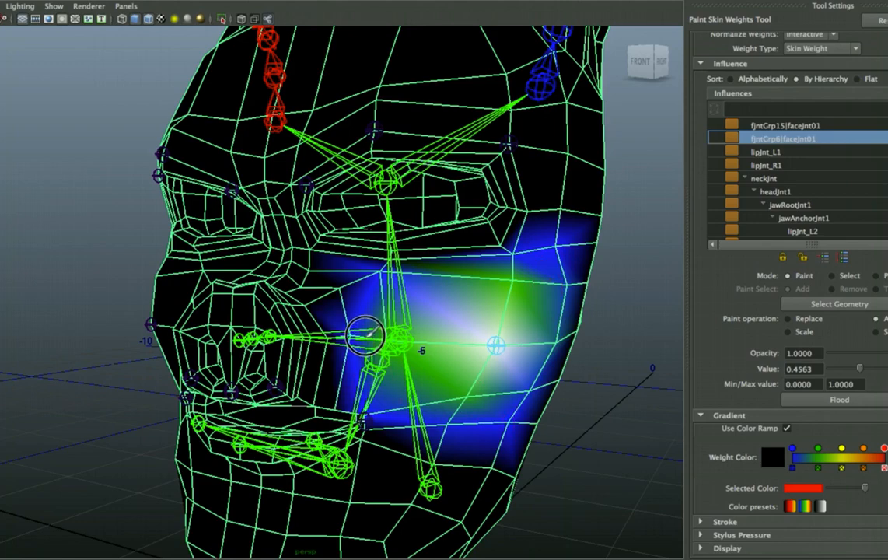
mouse_move(334, 274)
left_mouse_down("shift")
mouse_move(341, 293)
mouse_move(375, 284)
left_mouse_up("shift")
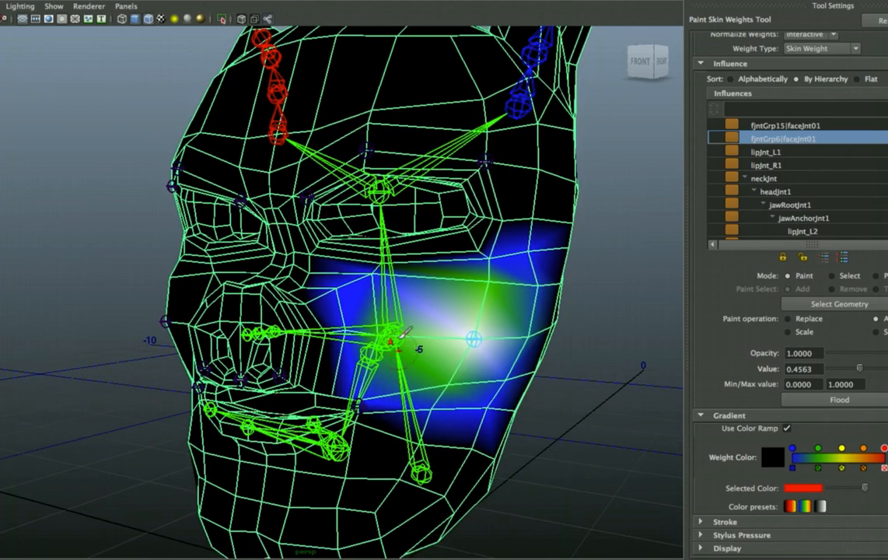
Move the cheek joint up and towards the snout to test the smoothed weights, checking the cheek from below
key("q")
key("w")
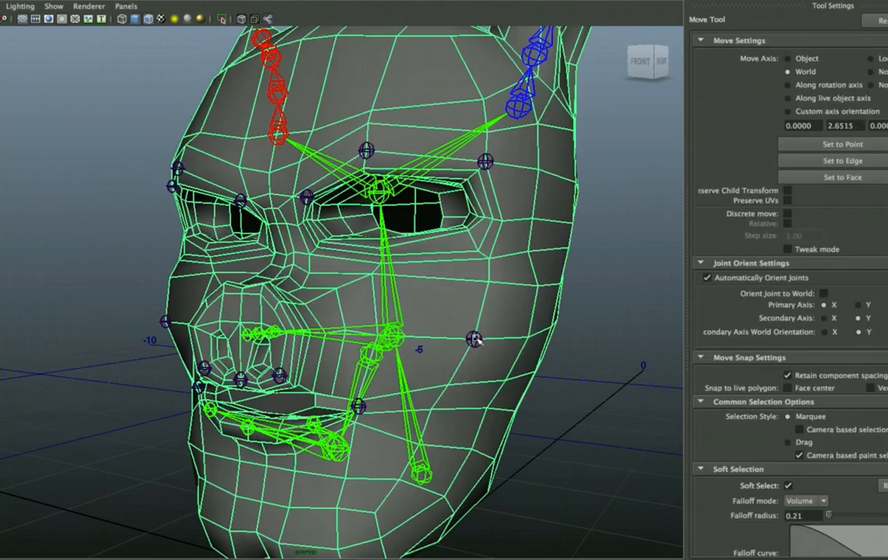
left_click(475, 357)
left_click(475, 341)
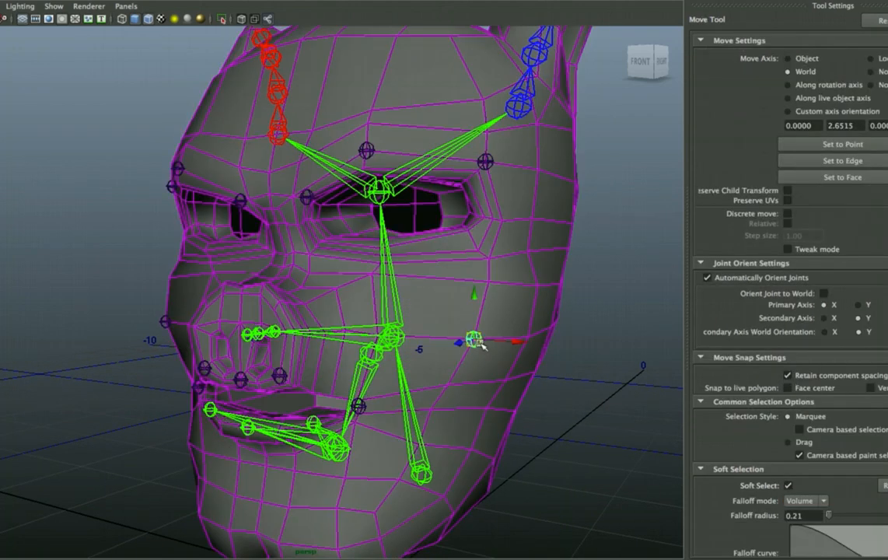
left_click_drag(482, 345, 440, 318)
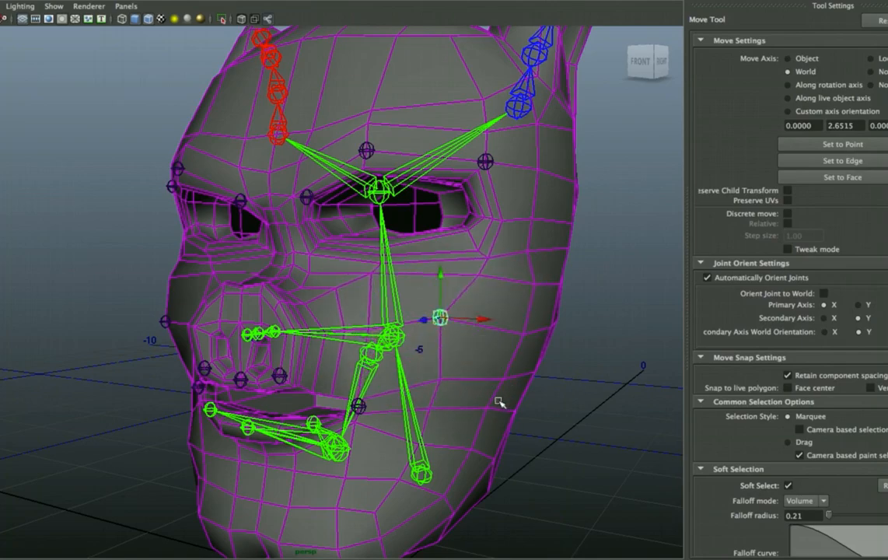
left_click_drag(518, 396, 523, 395, "alt")
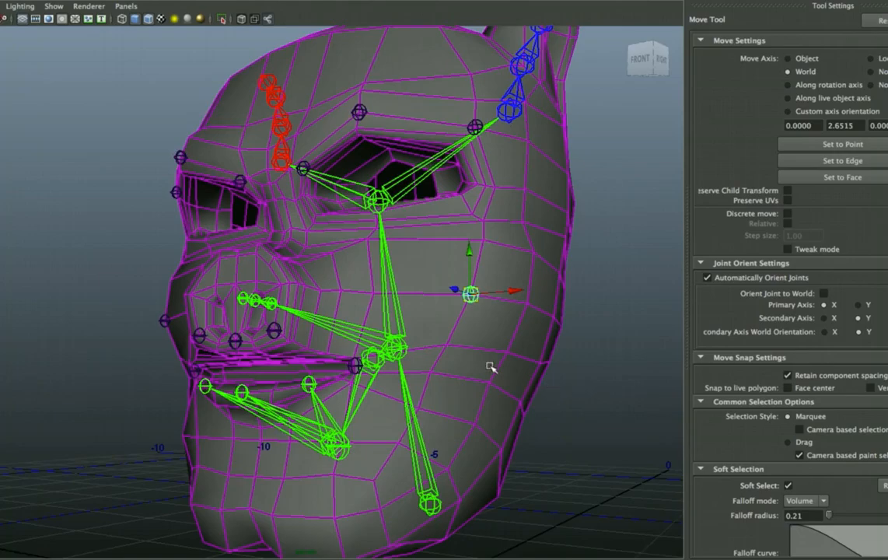
left_click_drag(491, 366, 472, 405, "alt")
Restart Paint Skin Weights on the head mesh with the mouth-corner joint lipJnt_L1 as the influence
middle_click_drag(456, 377, 437, 291, "alt")
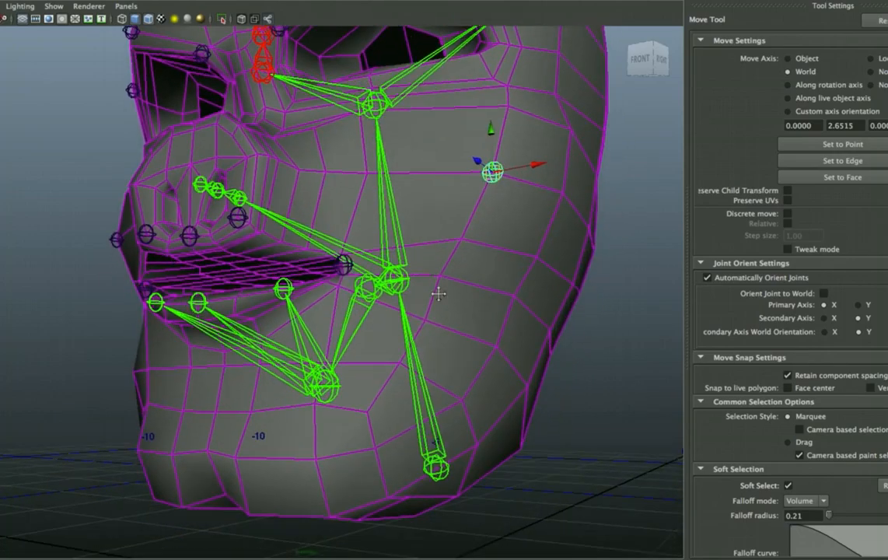
right_click_drag(420, 318, 454, 365, "alt")
left_click_drag(417, 357, 411, 392, "alt")
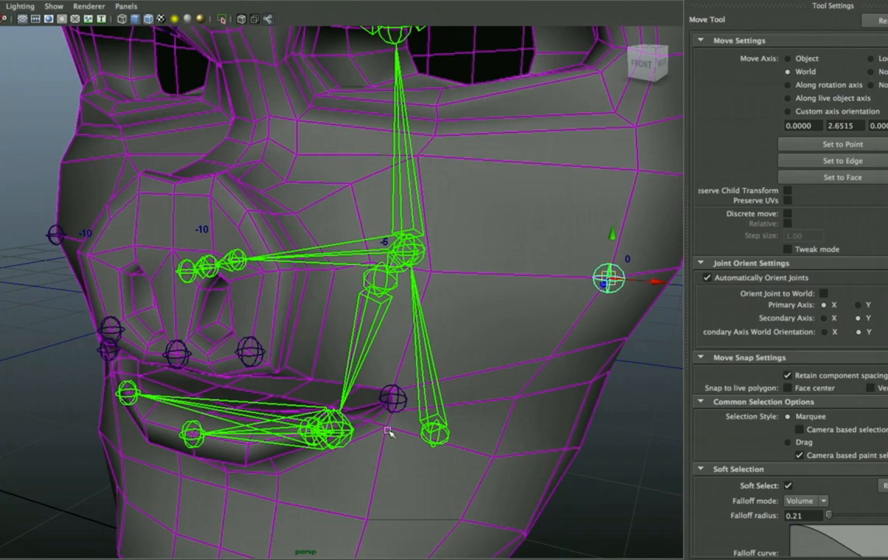
mouse_move(396, 463)
right_mouse_down()
mouse_move(389, 404)
mouse_move(360, 327)
mouse_move(399, 307)
mouse_move(394, 189)
right_mouse_up()
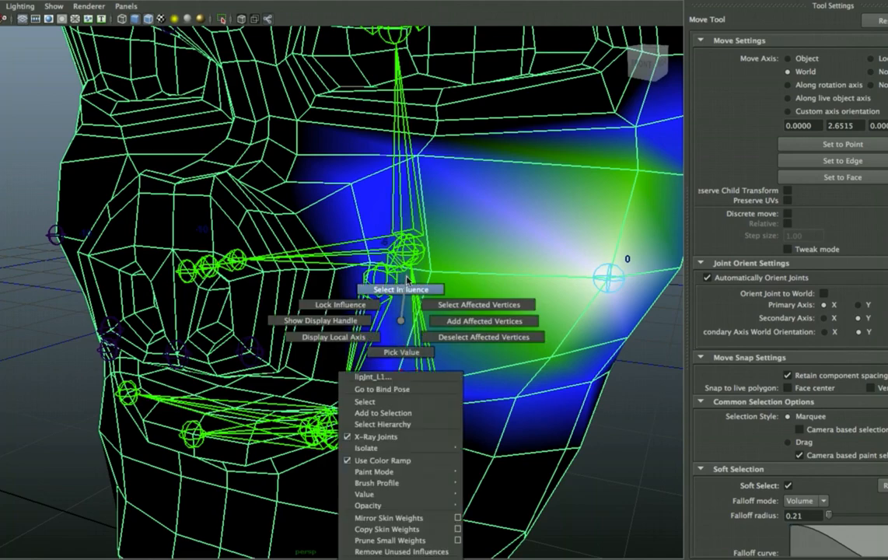
right_click_drag(404, 292, 406, 295)
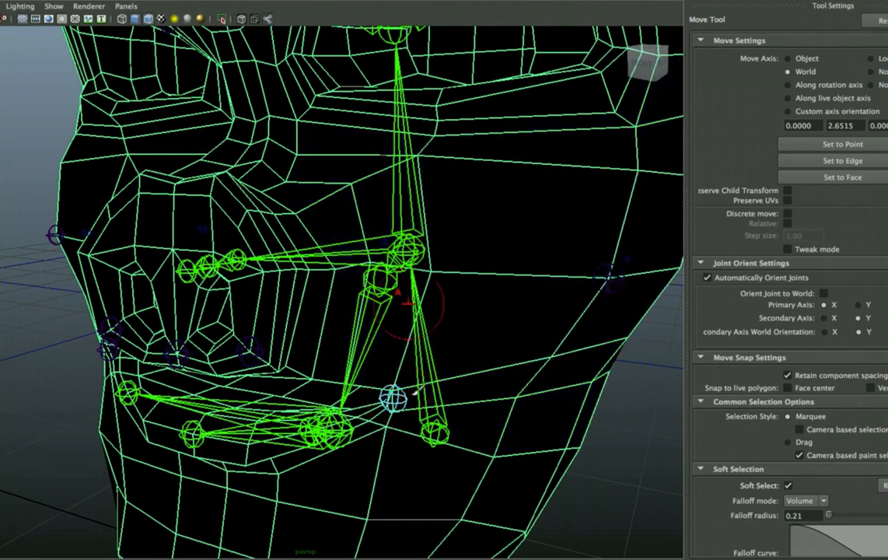
key("y")
Paint lipJnt_L1 weights around the mouth corner, strongest beside the joint and weaker above and below it
mouse_move(402, 353)
right_mouse_down("alt")
mouse_move(477, 344)
mouse_move(460, 317)
right_mouse_up("alt")
left_click_drag(459, 317, 390, 317, "alt")
right_click_drag(434, 337, 419, 336, "alt")
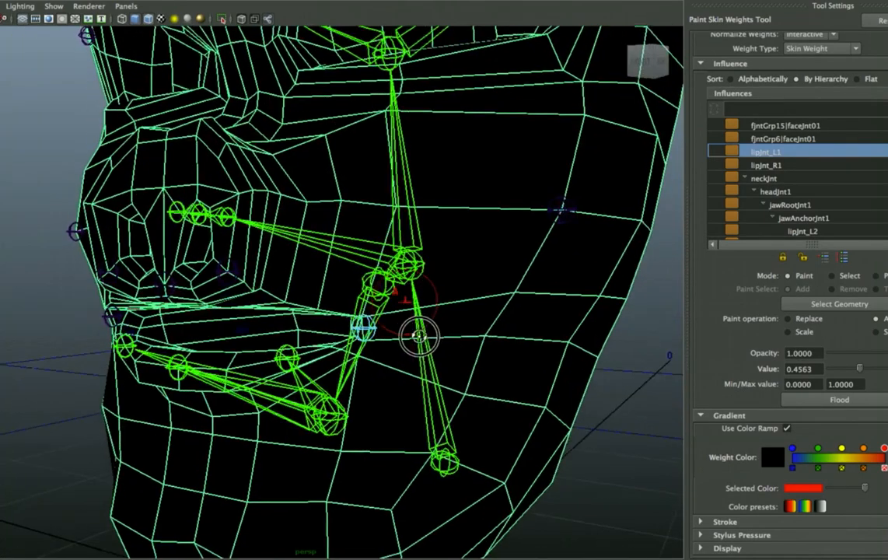
left_click_drag(419, 335, 445, 330, "alt")
right_click_drag(440, 302, 472, 349, "alt")
left_click_drag(466, 349, 440, 349, "alt")
right_click_drag(440, 350, 458, 355, "alt")
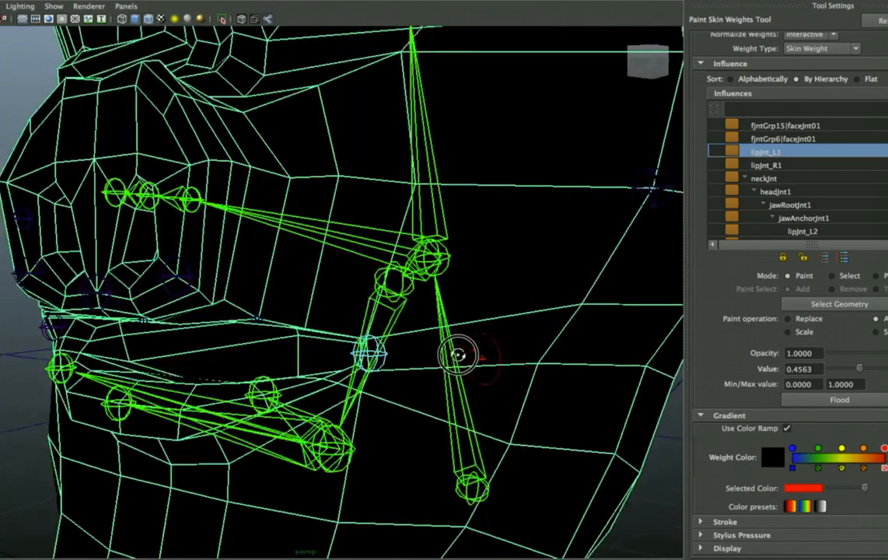
left_click_drag(459, 355, 473, 345, "alt")
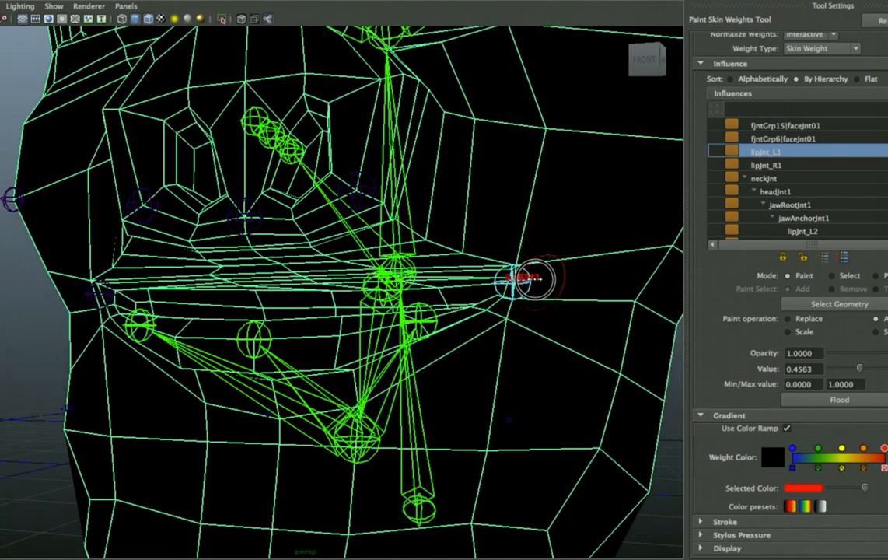
left_click(513, 284)
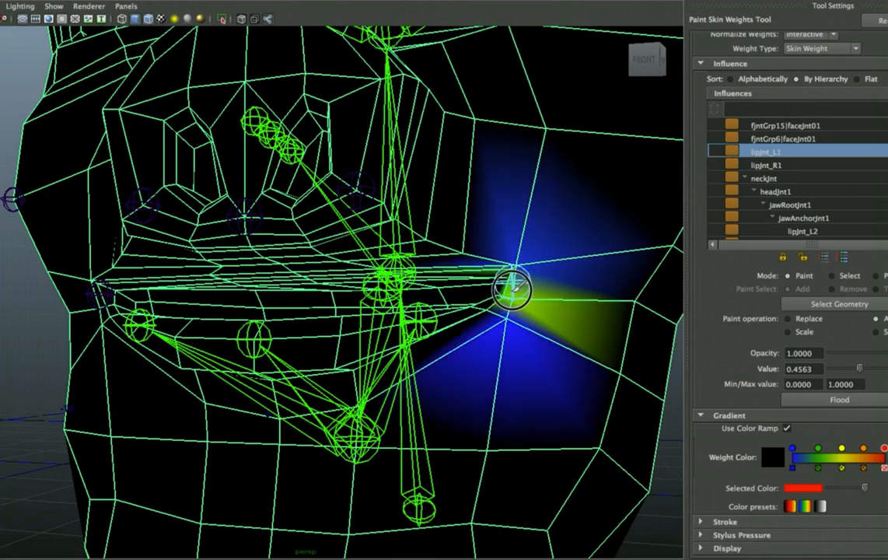
mouse_move(535, 295)
left_mouse_down("alt")
mouse_move(503, 285)
mouse_move(473, 303)
mouse_move(540, 277)
left_mouse_up("alt")
mouse_move(563, 244)
left_mouse_down("alt")
mouse_move(502, 281)
mouse_move(408, 282)
left_mouse_up("alt")
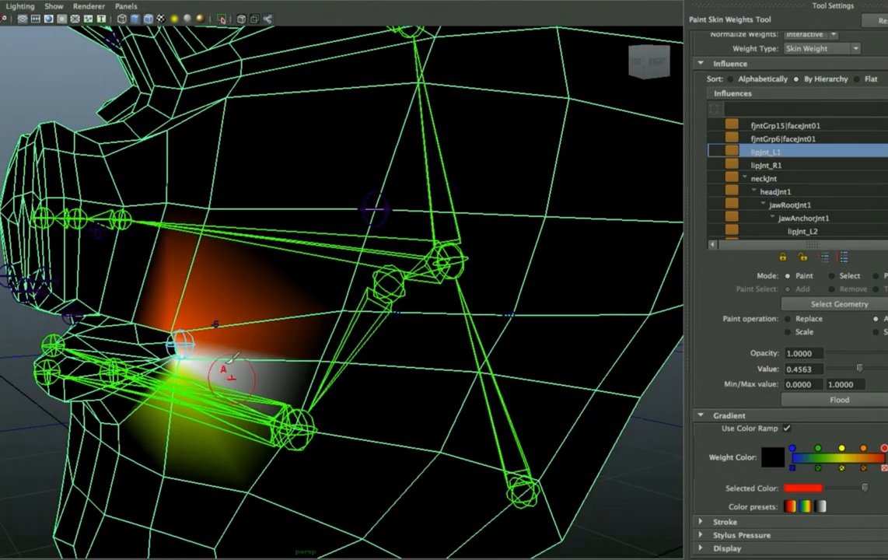
Smooth the lipJnt_L1 weights from the mouth corner back across the cheek and up beside the snout
left_click_drag(216, 336, 273, 344, "alt")
mouse_move(402, 362)
left_mouse_down("alt")
mouse_move(451, 362)
mouse_move(340, 360)
mouse_move(324, 350)
mouse_move(391, 331)
left_mouse_up("alt")
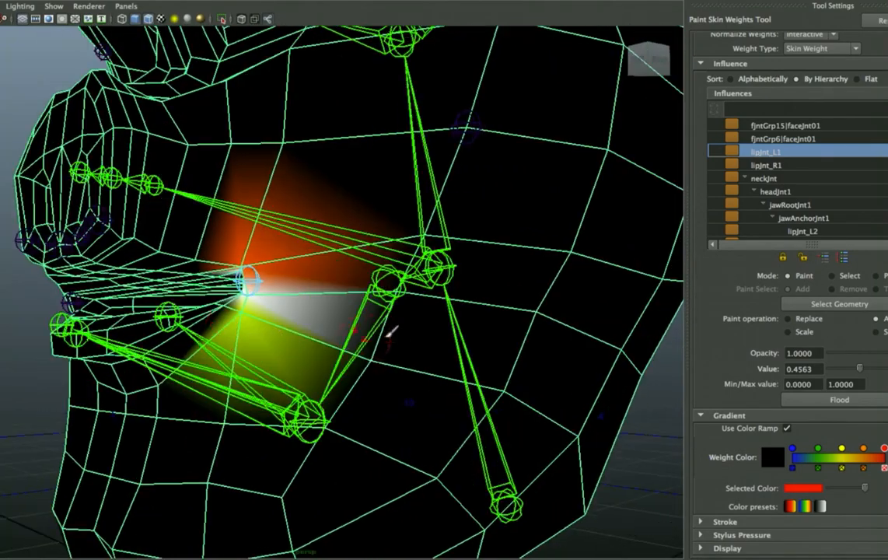
mouse_move(391, 289)
left_mouse_down()
mouse_move(377, 321)
mouse_move(318, 385)
left_mouse_up()
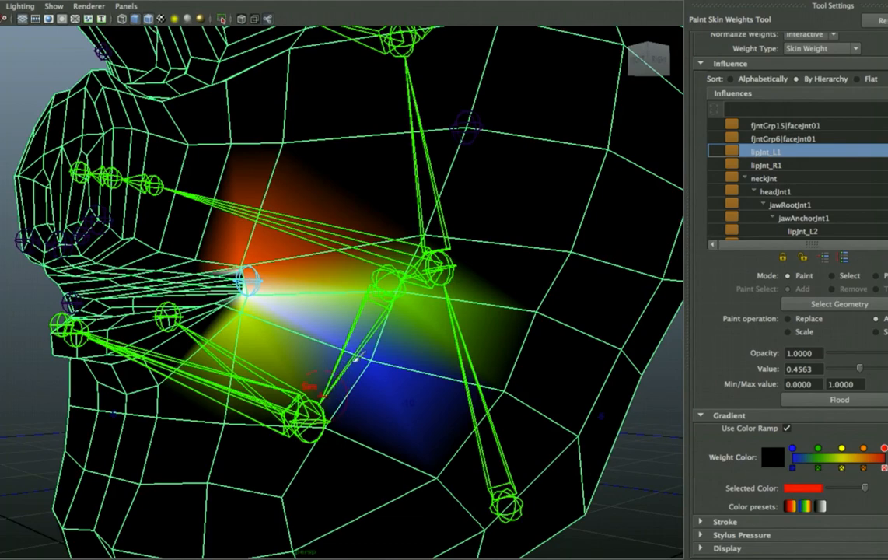
left_click_drag(389, 268, 380, 300, "alt")
mouse_move(336, 330)
left_mouse_down()
mouse_move(311, 333)
mouse_move(288, 296)
left_mouse_up()
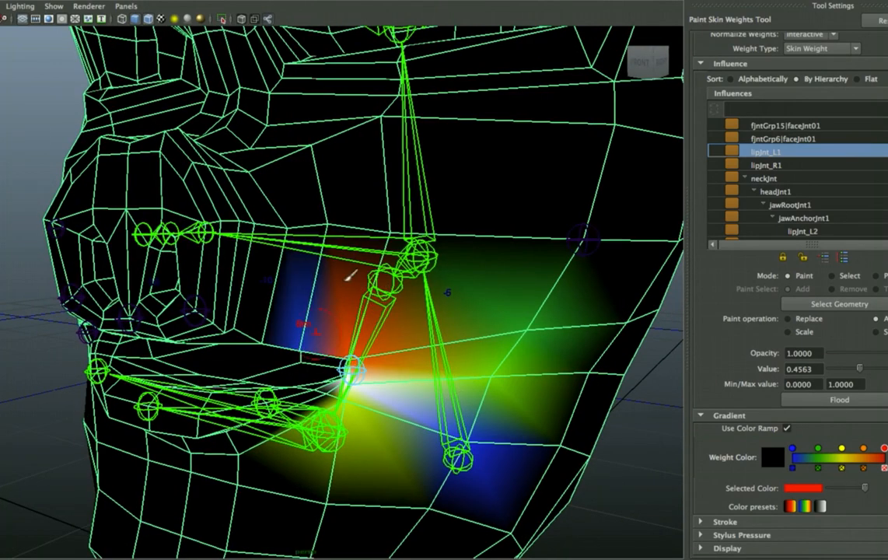
left_click_drag(373, 249, 433, 267)
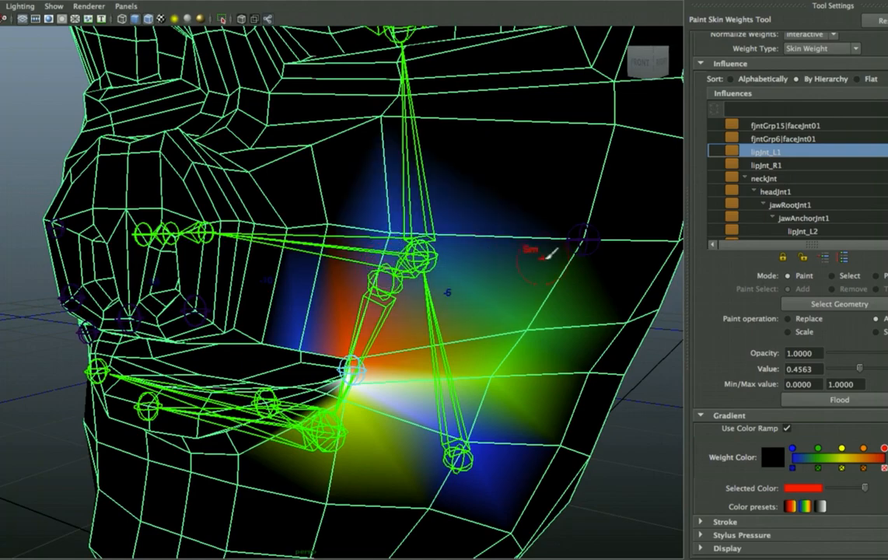
Smooth the lipJnt_L1 weights below the mouth corner down towards the chin and jaw
mouse_move(420, 390)
left_mouse_down("alt")
mouse_move(418, 367)
mouse_move(498, 339)
mouse_move(499, 330)
mouse_move(538, 414)
left_mouse_up("alt")
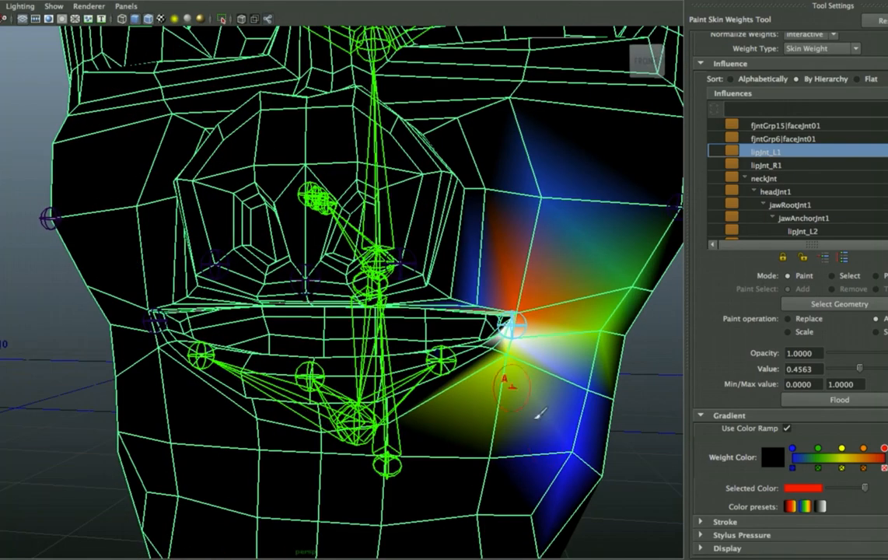
left_click(486, 445)
mouse_move(452, 425)
left_mouse_down("alt")
mouse_move(468, 426)
mouse_move(497, 404)
left_mouse_up("alt")
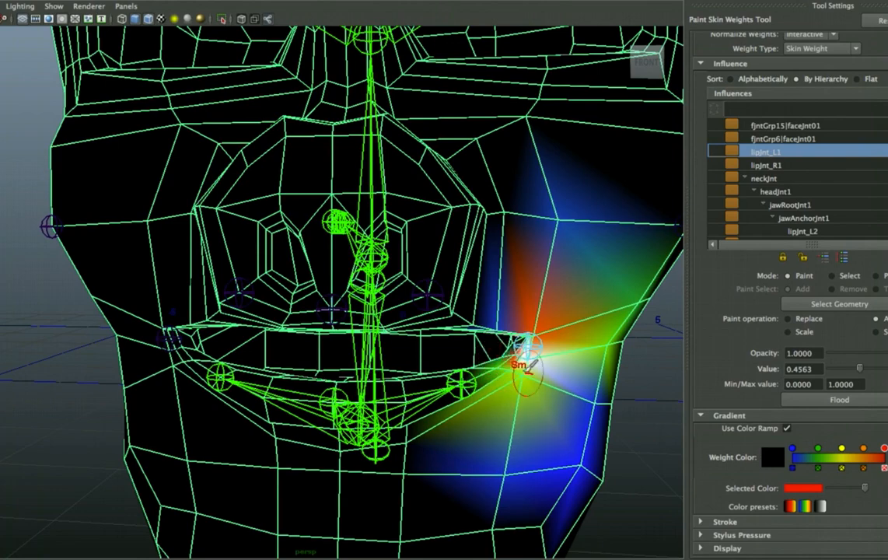
Switch the influence to lipJnt_L2 and paint its weights along the lower lip, strongest beside the joint and weaker towards the lip's centre
left_click_drag(519, 361, 514, 371, "alt")
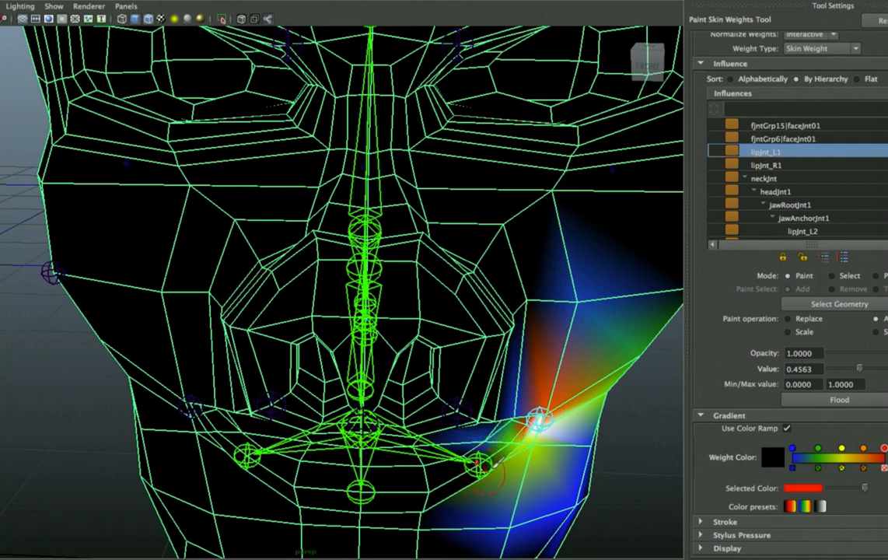
left_click_drag(484, 467, 464, 429, "alt")
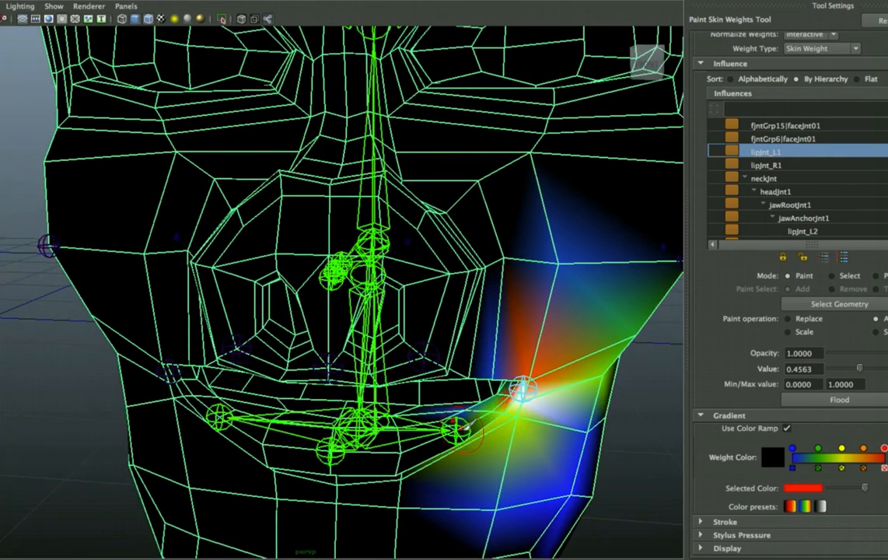
right_click_drag(413, 305, 413, 258)
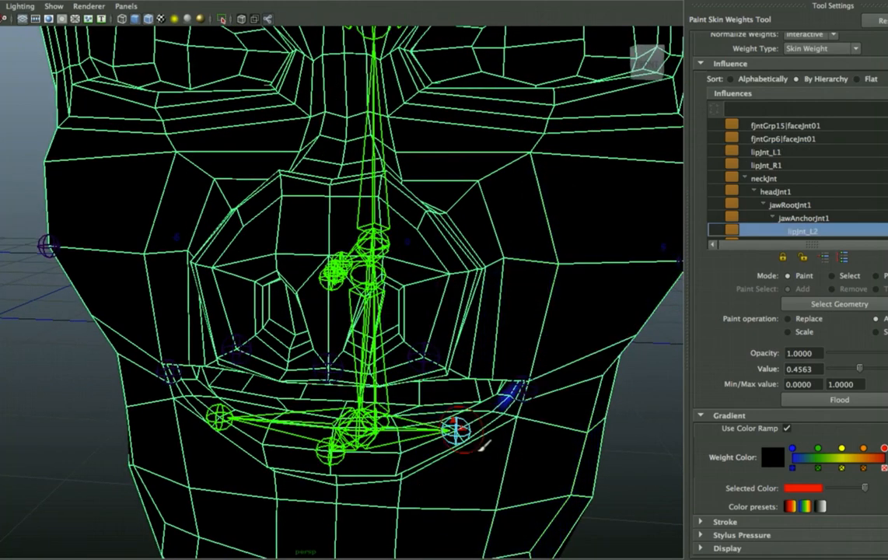
mouse_move(469, 488)
left_mouse_down("alt")
mouse_move(460, 430)
mouse_move(489, 423)
mouse_move(528, 393)
mouse_move(458, 433)
mouse_move(476, 450)
left_mouse_up("alt")
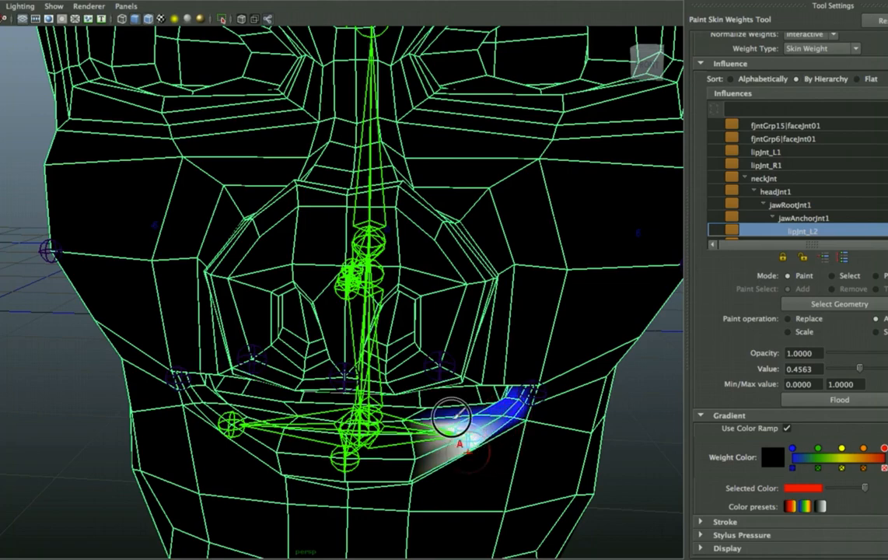
mouse_move(444, 409)
left_mouse_down("alt")
mouse_move(416, 396)
mouse_move(407, 369)
left_mouse_up("alt")
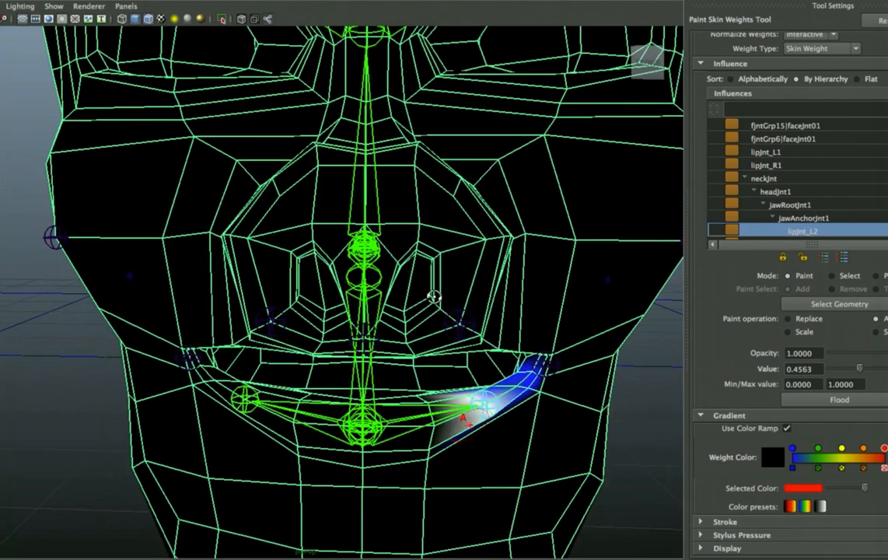
left_click_drag(465, 419, 431, 361, "alt")
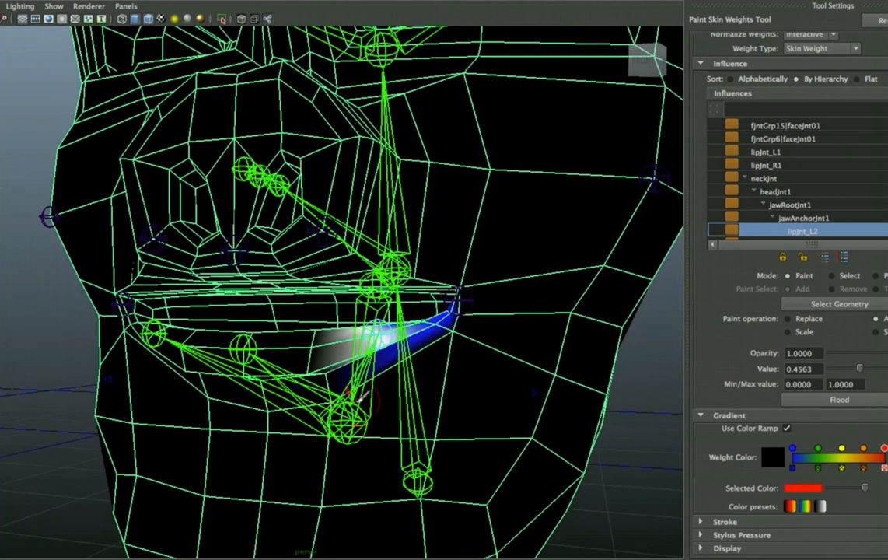
left_click_drag(385, 395, 399, 419, "alt")
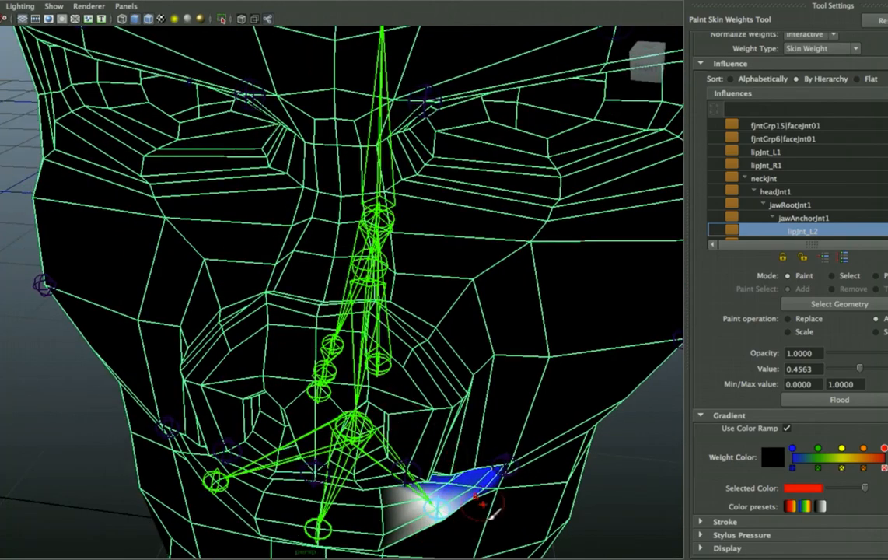
mouse_move(377, 495)
left_mouse_down()
mouse_move(367, 525)
mouse_move(331, 528)
left_mouse_up()
left_click_drag(389, 401, 398, 318, "alt")
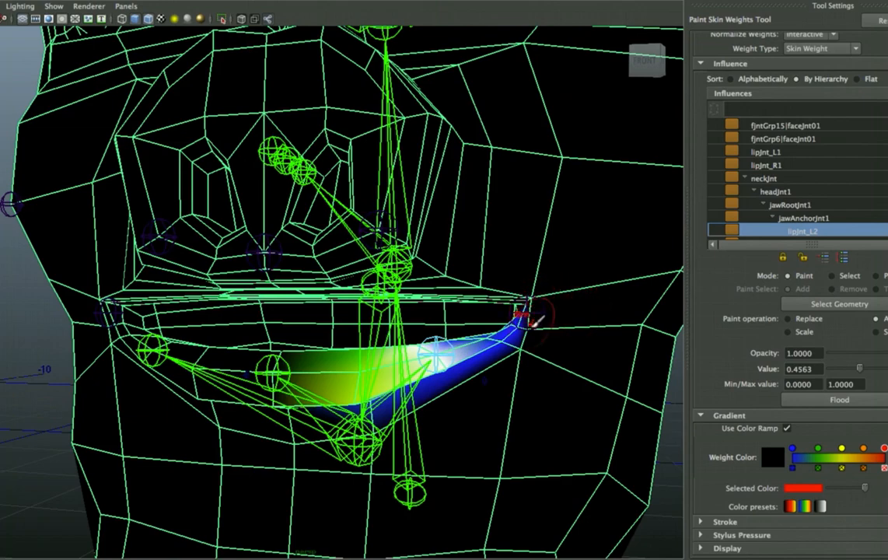
Switch the influence back to lipJnt_L1 and turn off the X-ray display of the joints
right_click_drag(531, 313, 535, 282)
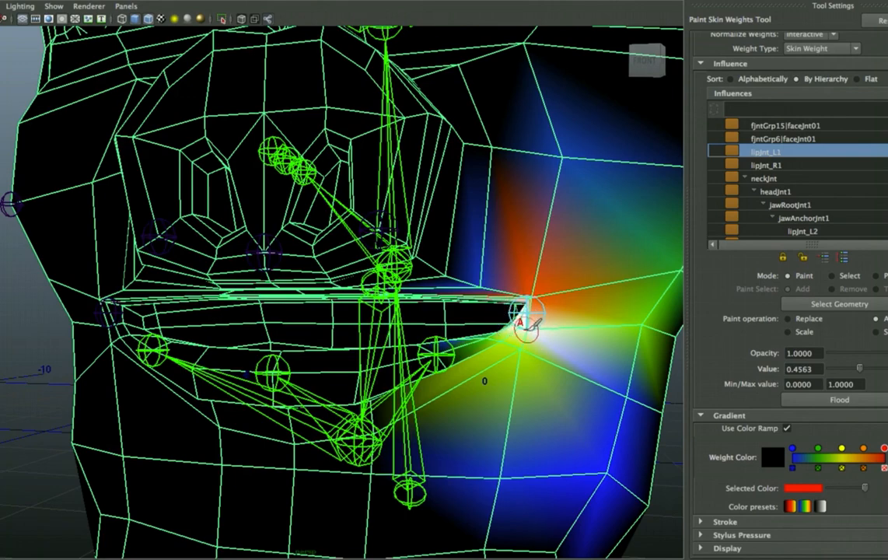
left_click_drag(535, 321, 531, 333, "alt")
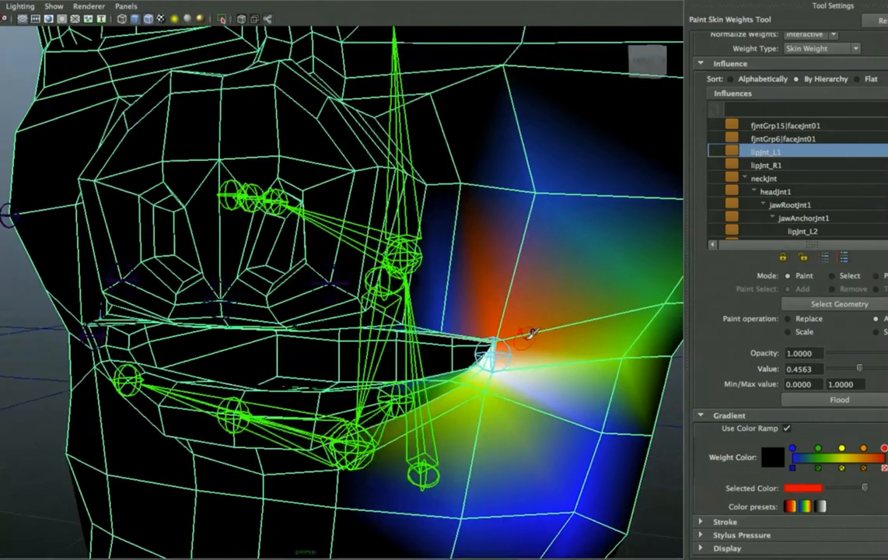
right_click_drag(432, 302, 334, 284, "alt")
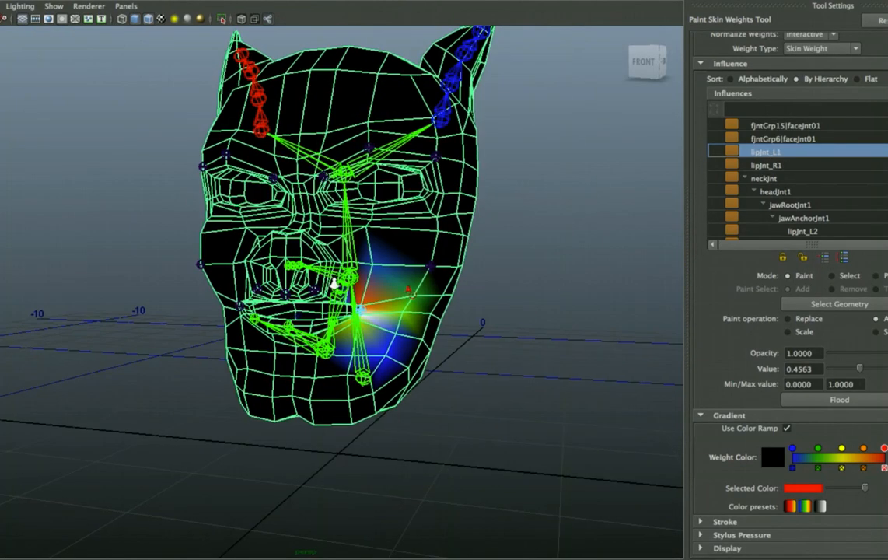
left_click(270, 21)
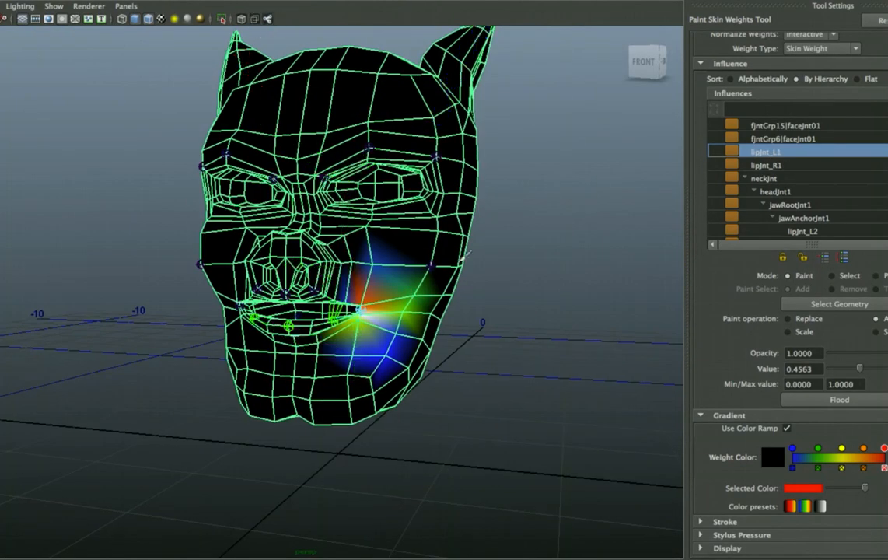
left_click_drag(472, 313, 478, 304, "alt")
right_click_drag(478, 303, 474, 293, "alt")
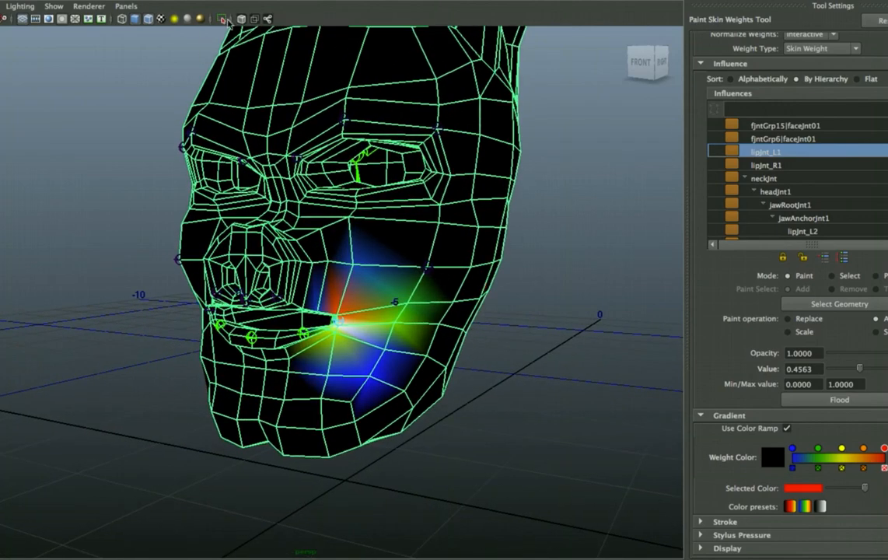
right_click_drag(287, 283, 328, 315, "alt")
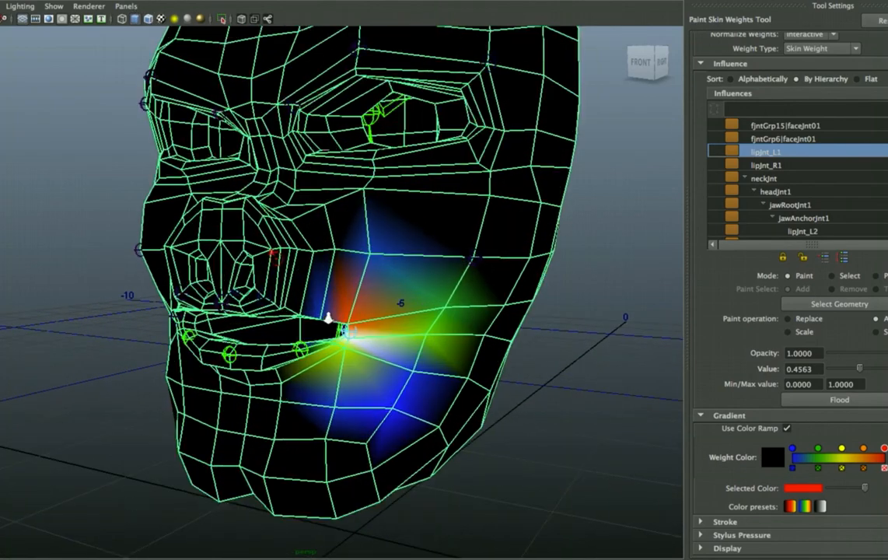
Turn off the weight colour feedback and leave weight painting with the head mesh deselected
key("alt+c")
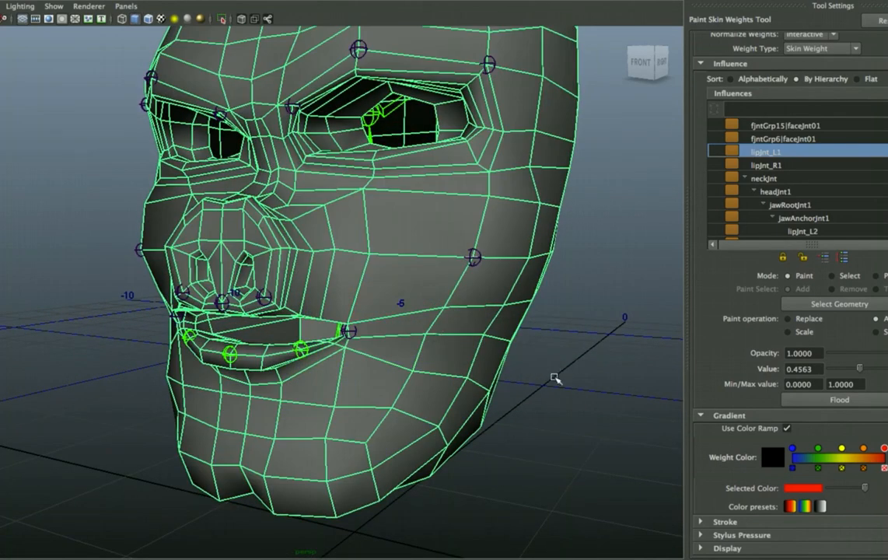
key("w")
left_click(580, 396)
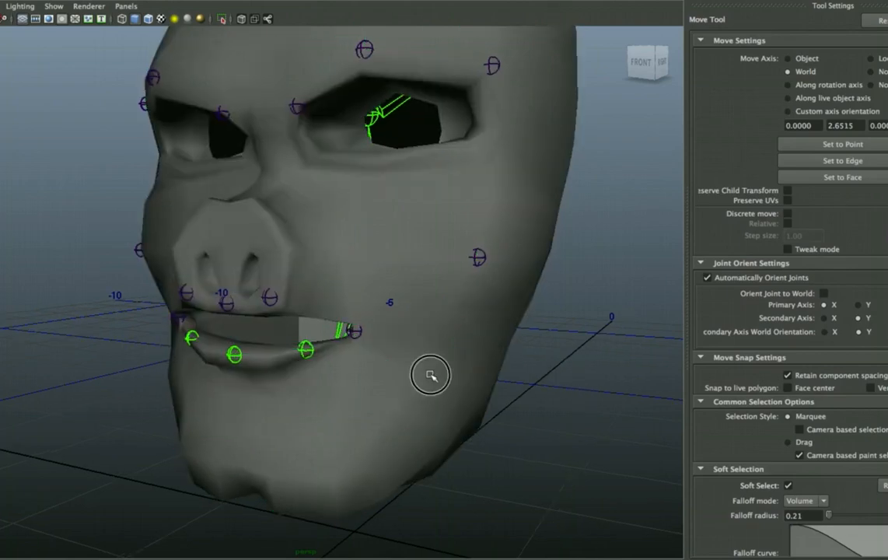
Rotate the jaw downward to open the mouth, and select the character's left mouth-corner joint for moving
left_click(357, 326)
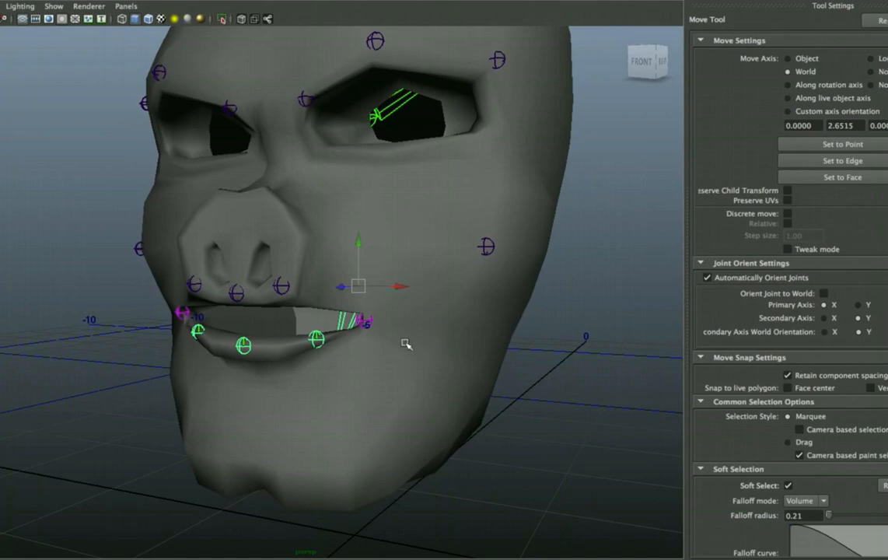
key("e")
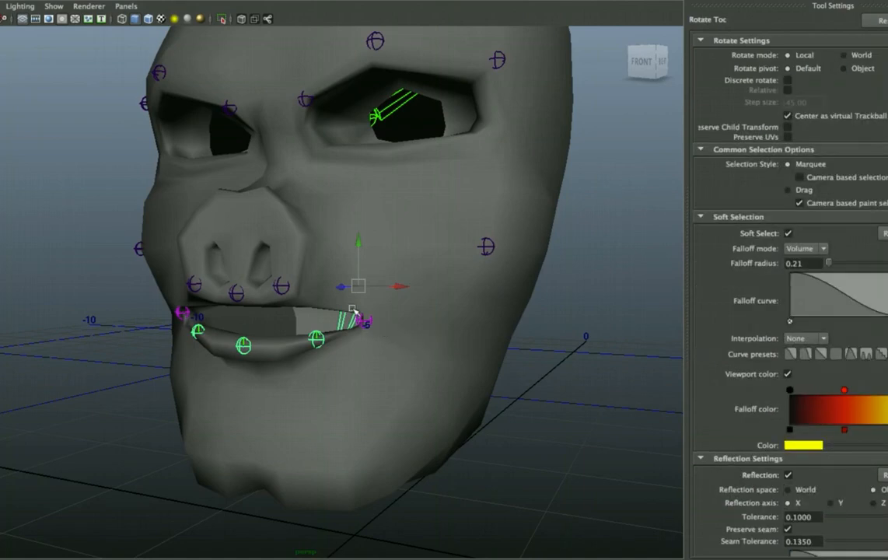
mouse_move(335, 272)
left_mouse_down()
mouse_move(328, 302)
mouse_move(343, 266)
mouse_move(332, 298)
mouse_move(346, 270)
mouse_move(342, 284)
left_mouse_up()
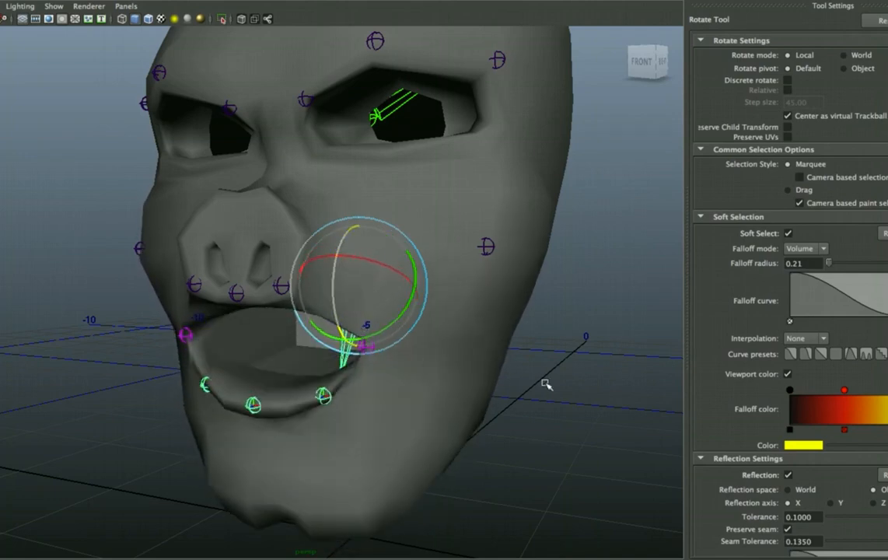
left_click(368, 363)
left_click(369, 363)
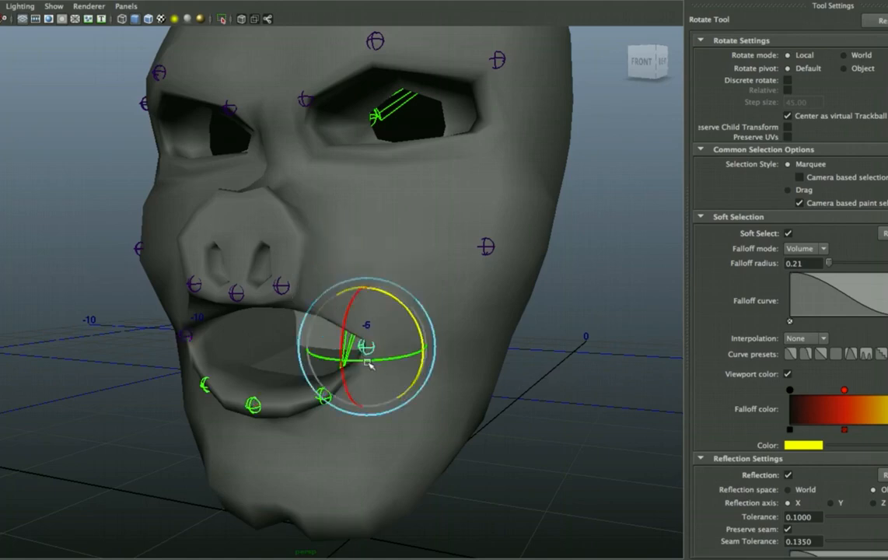
key("w")
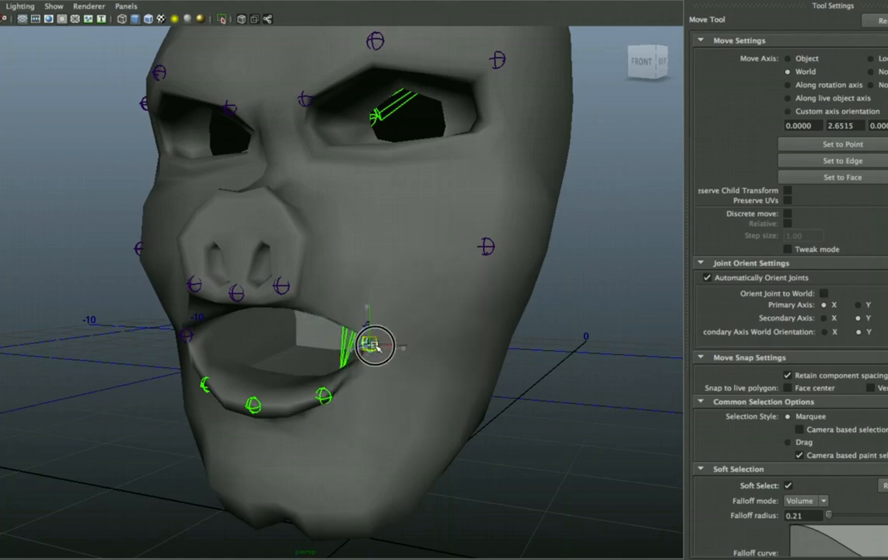
Try moving the left mouth-corner joint with the mouth open, and undo the moves
left_click_drag(409, 359, 247, 347)
left_click_drag(303, 356, 362, 351)
key("ctrl+z")
key("ctrl+z")
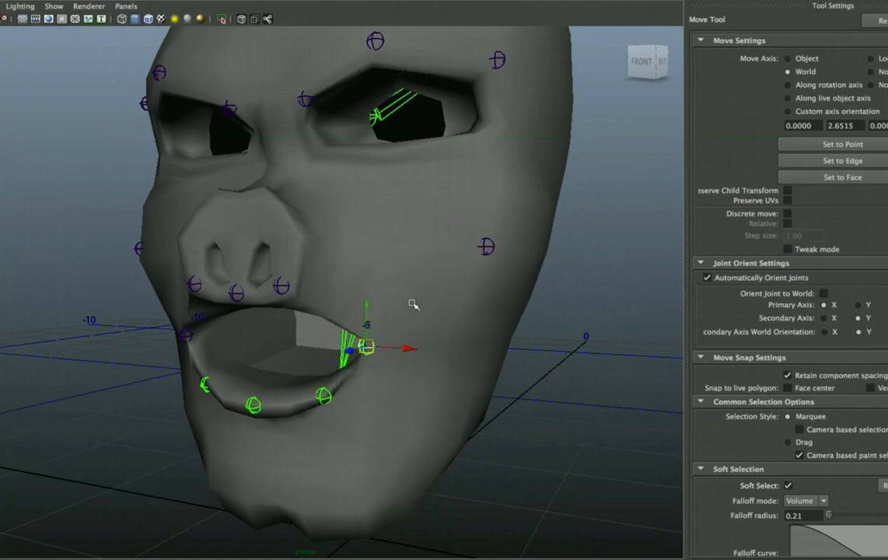
Raise the left mouth-corner joint slightly along the vertical axis to test its deformation on the open mouth
left_click_drag(417, 318, 388, 317, "alt")
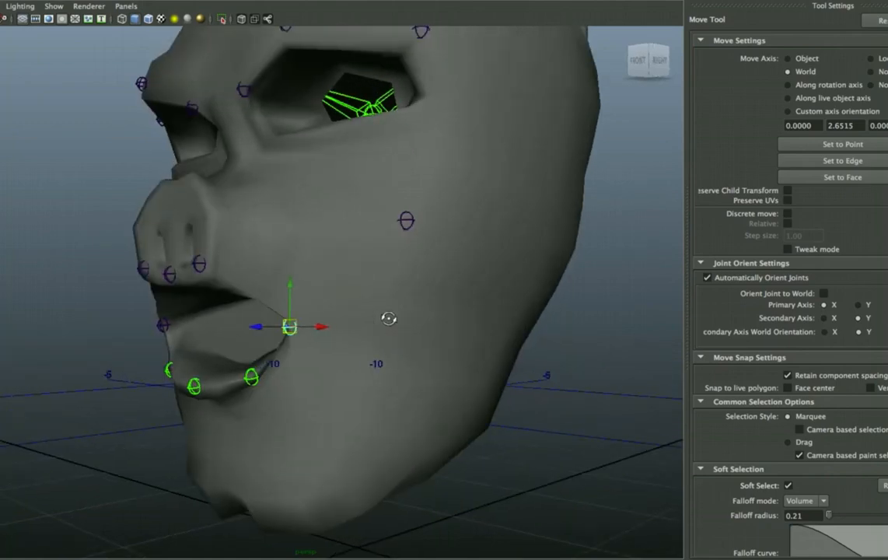
left_click(287, 302)
left_click_drag(287, 301, 293, 279)
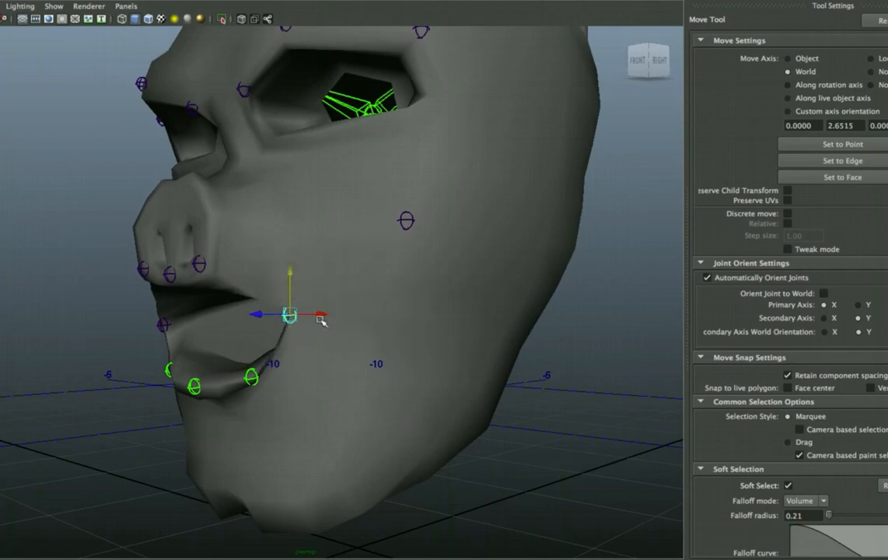
left_click_drag(338, 327, 349, 310, "alt")
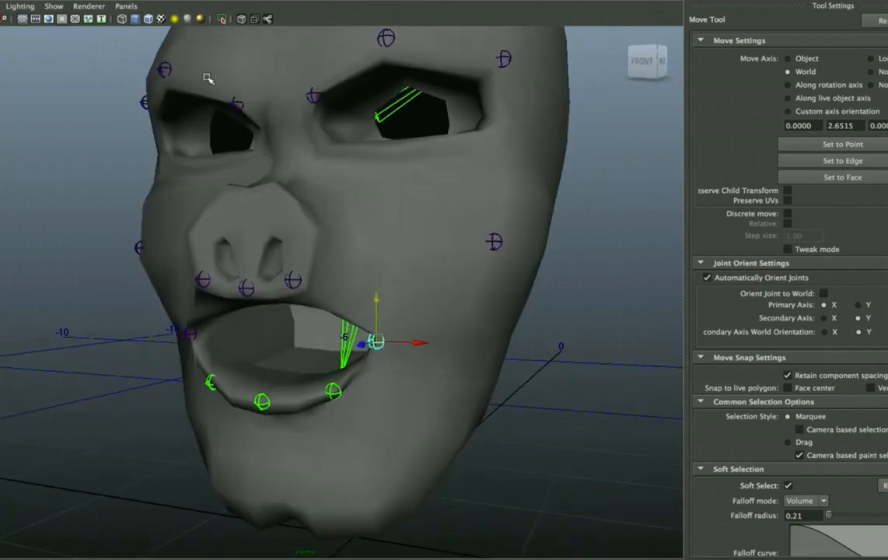
Open the blend shape sliders, set smileL to 1.000, and move the left mouth-corner joint to test both together
left_click(241, 0)
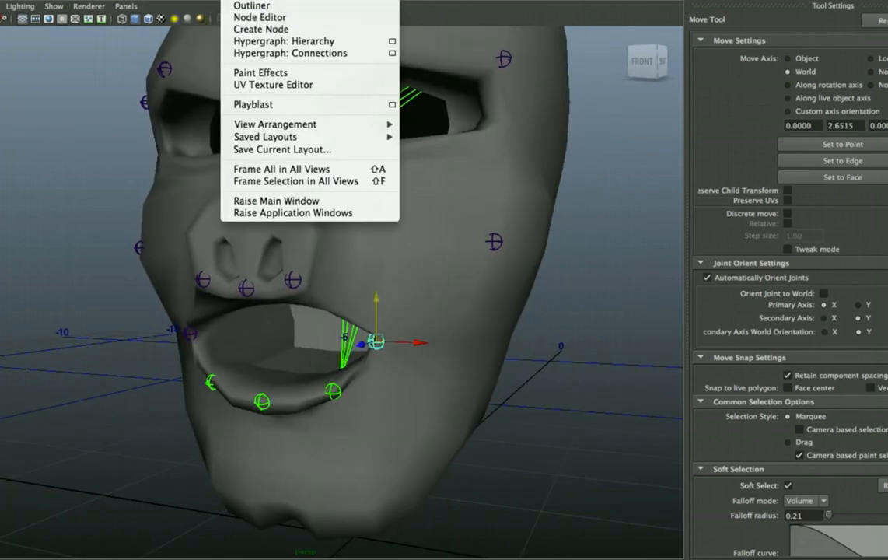
mouse_move(311, 0)
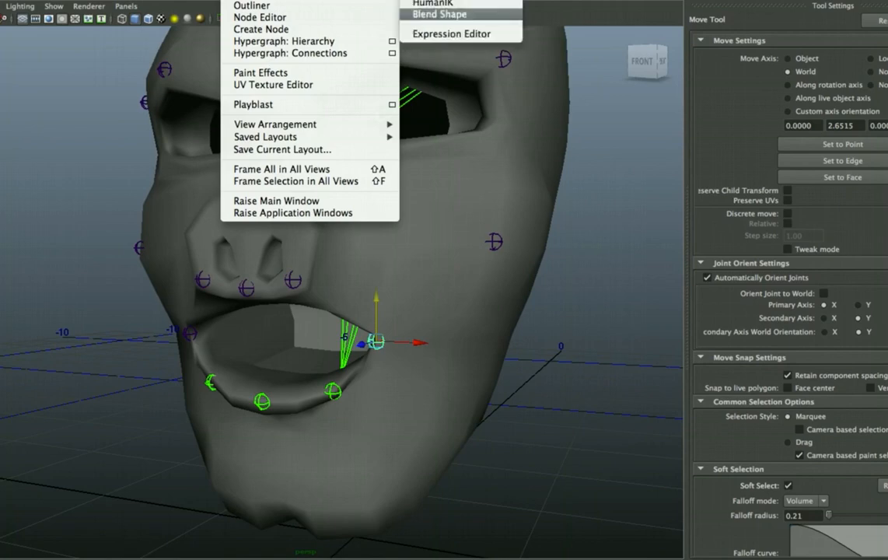
left_click(454, 15)
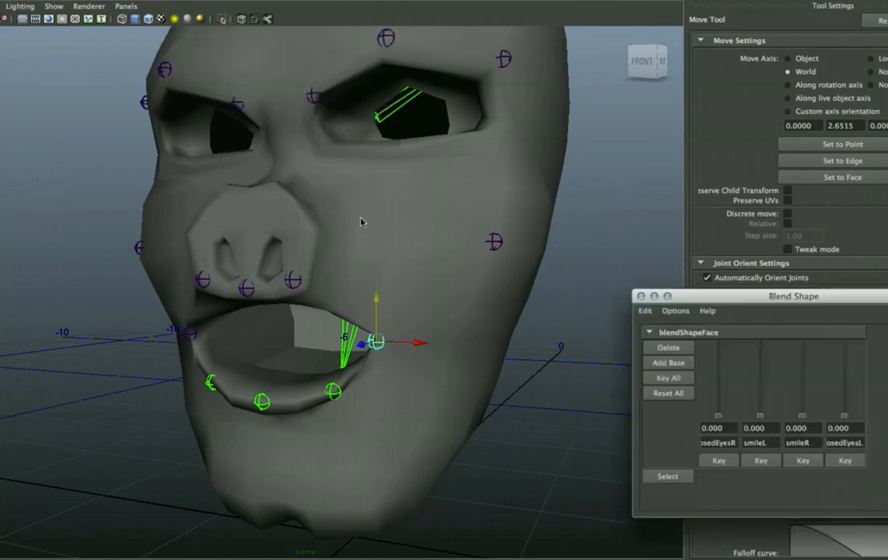
left_click_drag(714, 297, 685, 241)
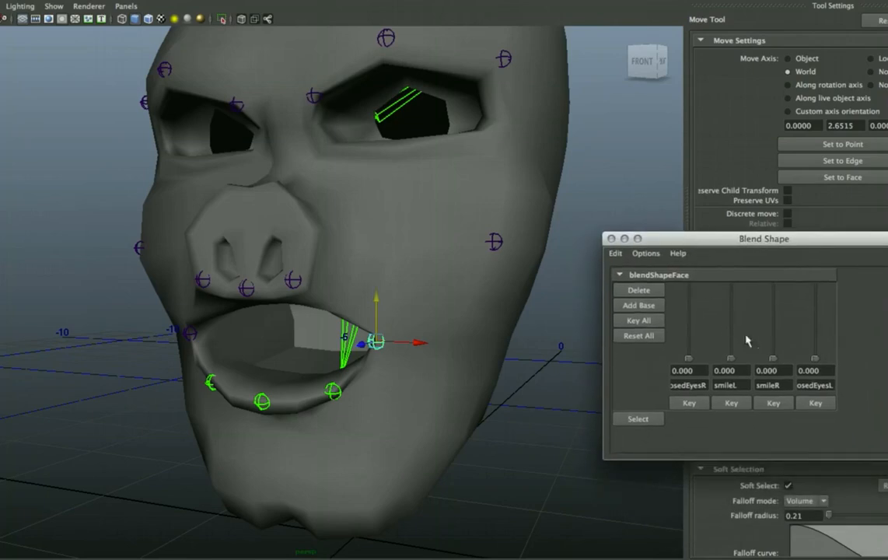
left_click_drag(725, 366, 697, 245)
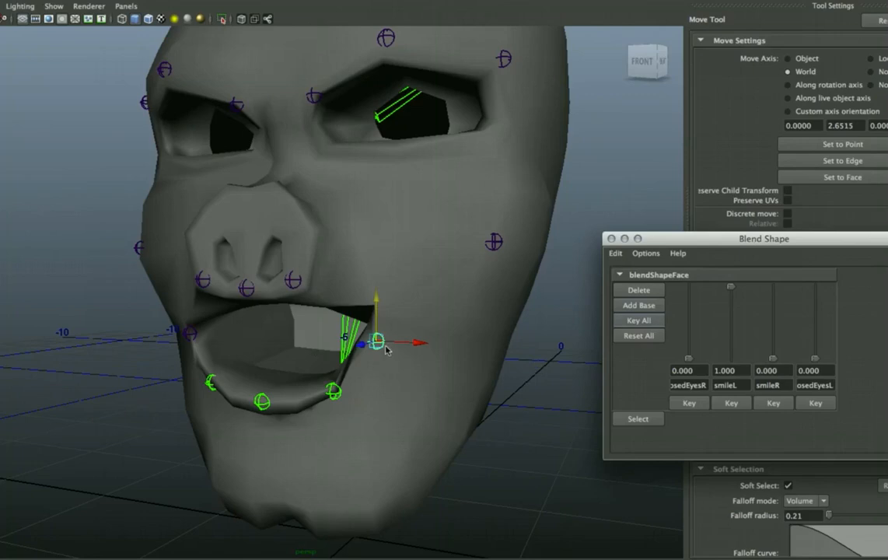
left_click_drag(382, 345, 364, 356)
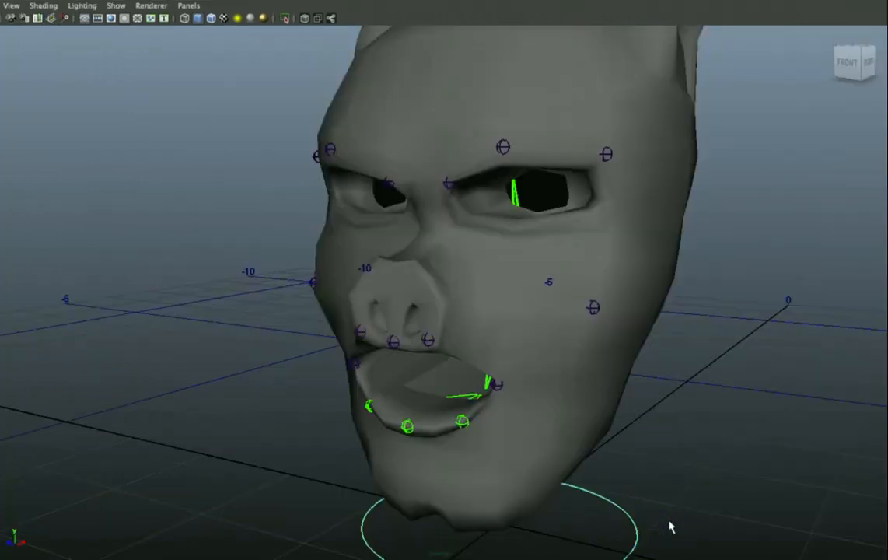
Select the jaw joint and return it to the closed-mouth pose, checking the lips from the side
left_click(743, 459)
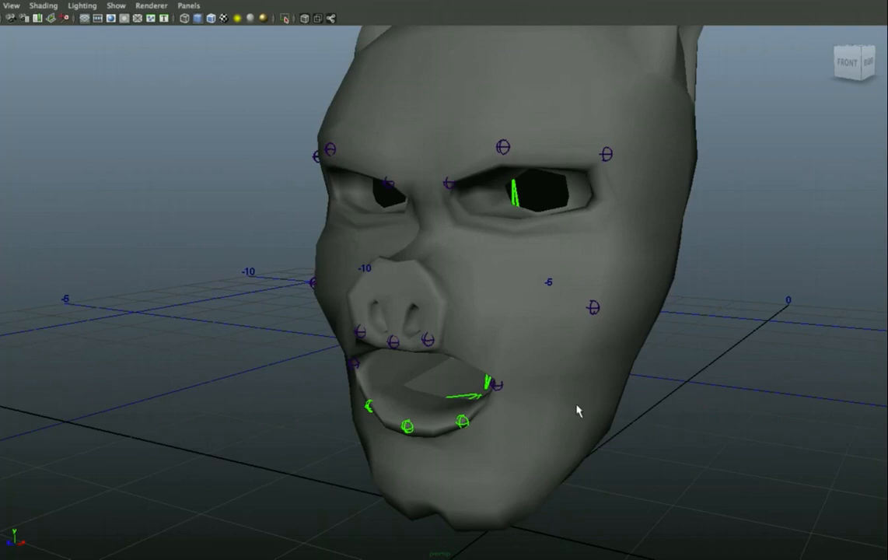
left_click_drag(554, 408, 512, 363, "alt")
left_click(502, 355)
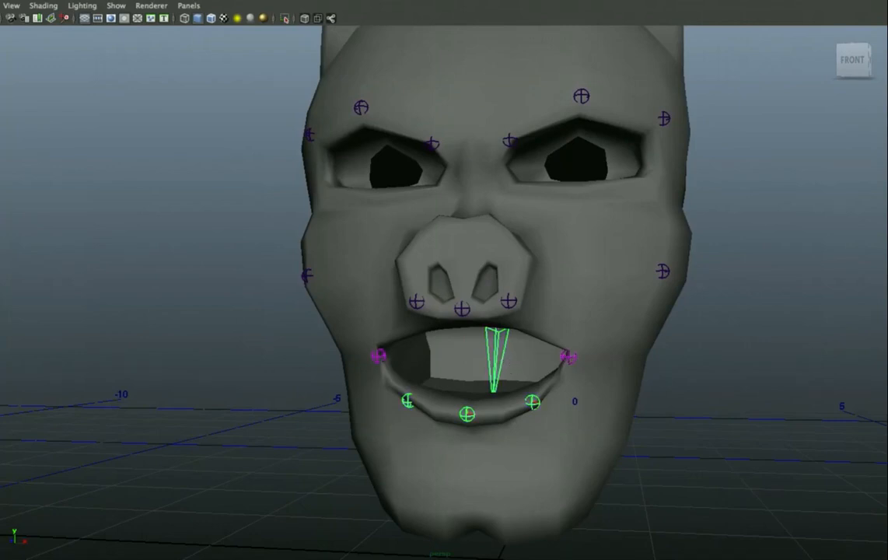
key("z")
left_click_drag(530, 364, 439, 358, "alt")
left_click_drag(477, 335, 574, 316, "alt")
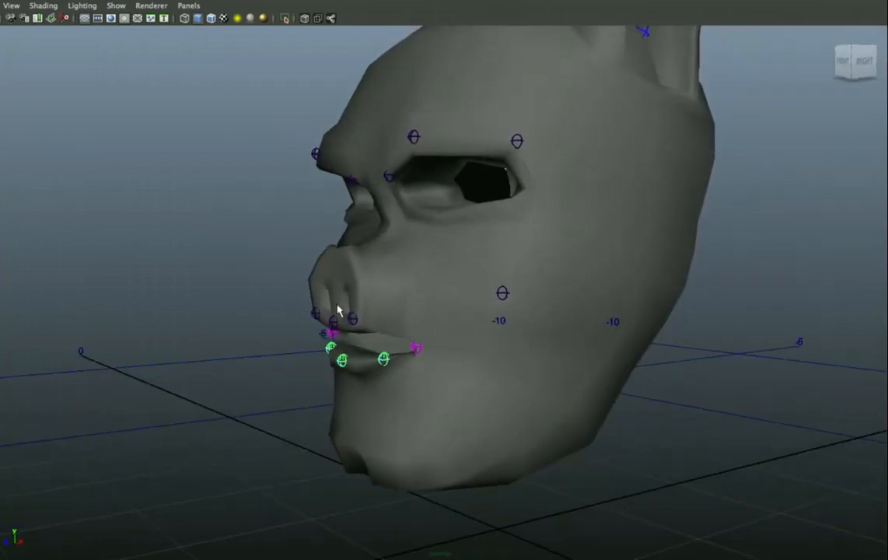
right_click_drag(337, 310, 370, 340, "alt")
left_click_drag(387, 328, 388, 311, "alt")
right_click_drag(339, 319, 363, 346, "alt")
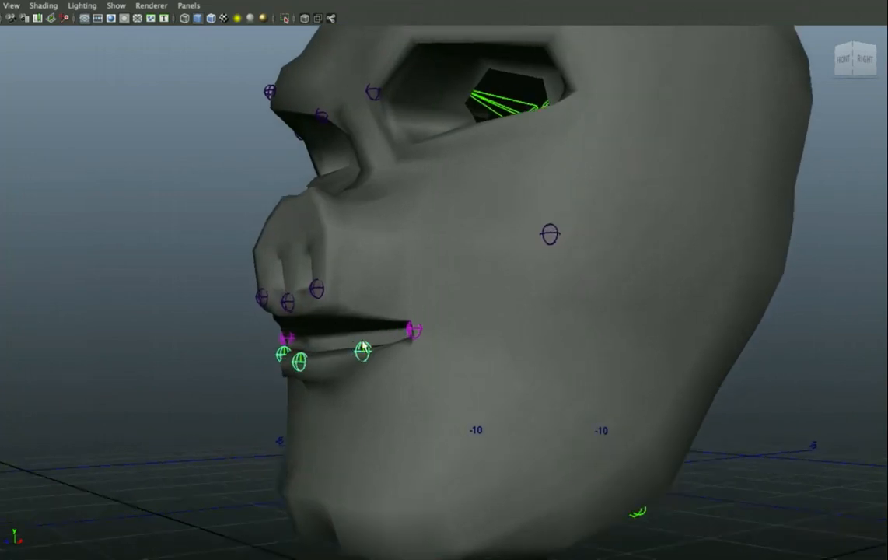
Try rotating the two left lower-lip joints together to test the lip deformation, and undo the rotation
left_click_drag(285, 354, 304, 403, "alt")
left_click(272, 390)
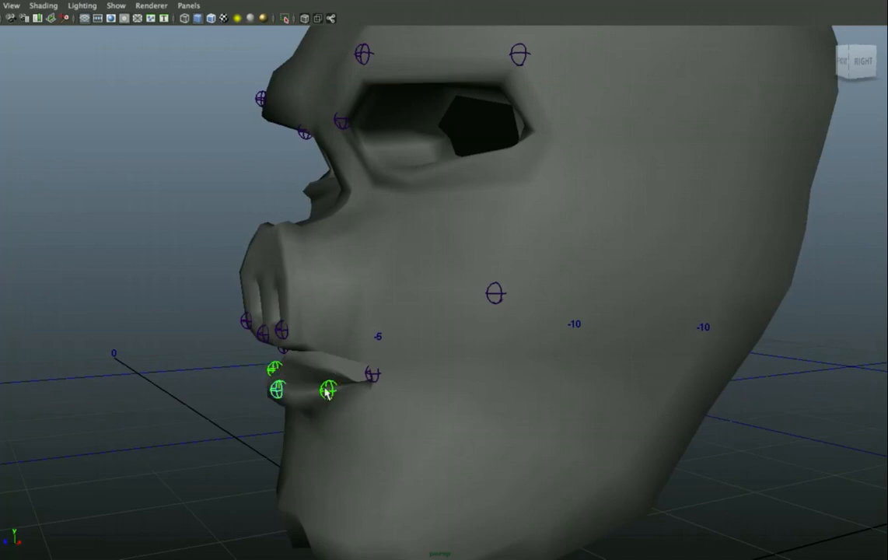
left_click(327, 392, "shift")
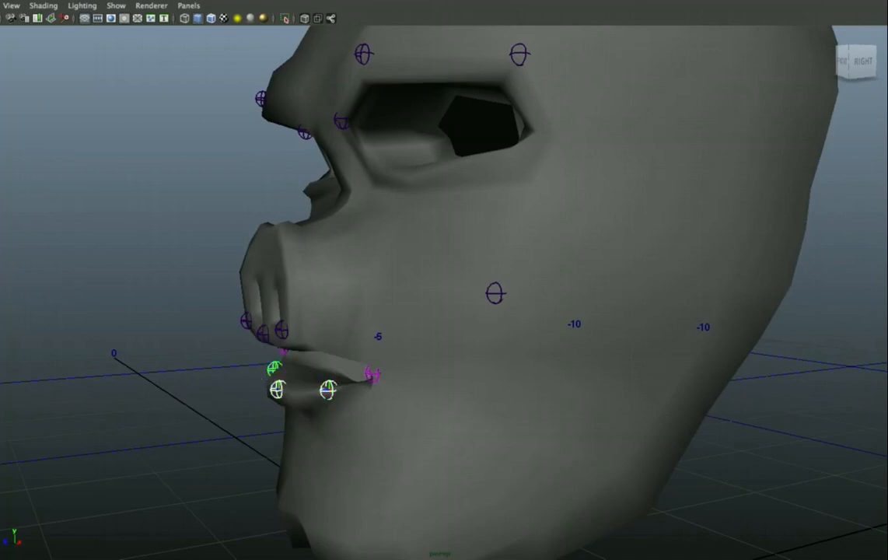
key("e")
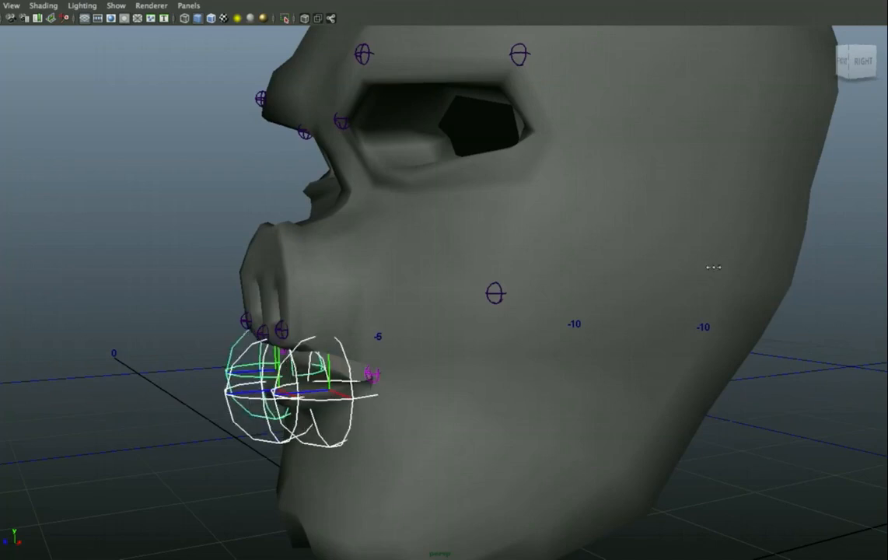
middle_click_drag(709, 264, 700, 260)
left_click_drag(538, 280, 455, 339, "alt")
right_click_drag(528, 411, 473, 402, "alt")
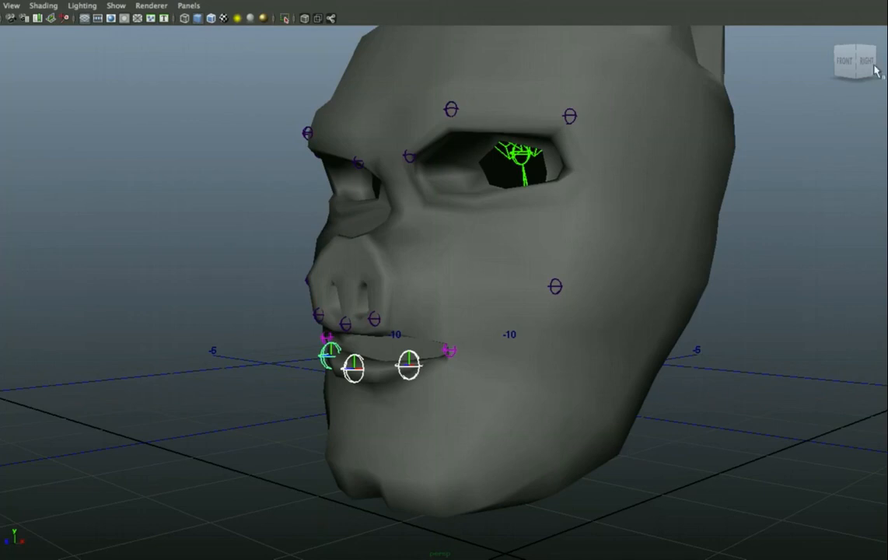
left_click(818, 13)
key("z")
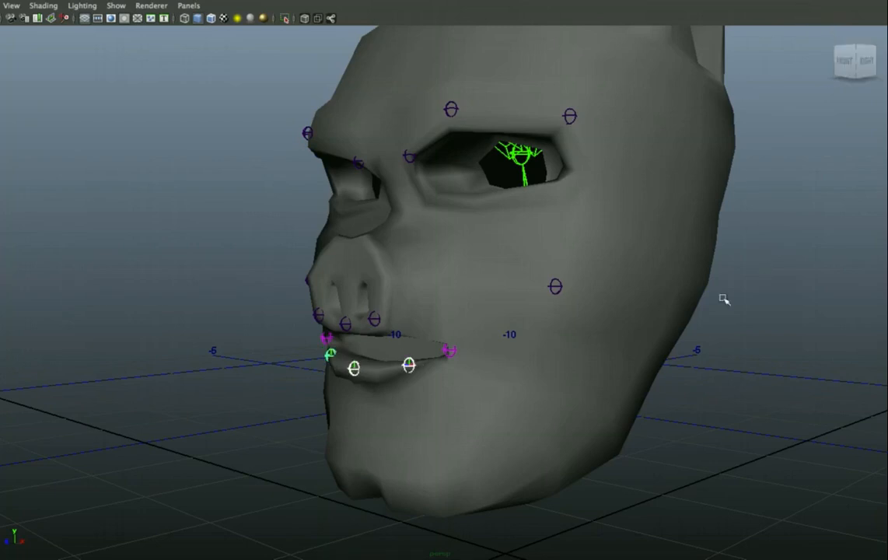
left_click(639, 441)
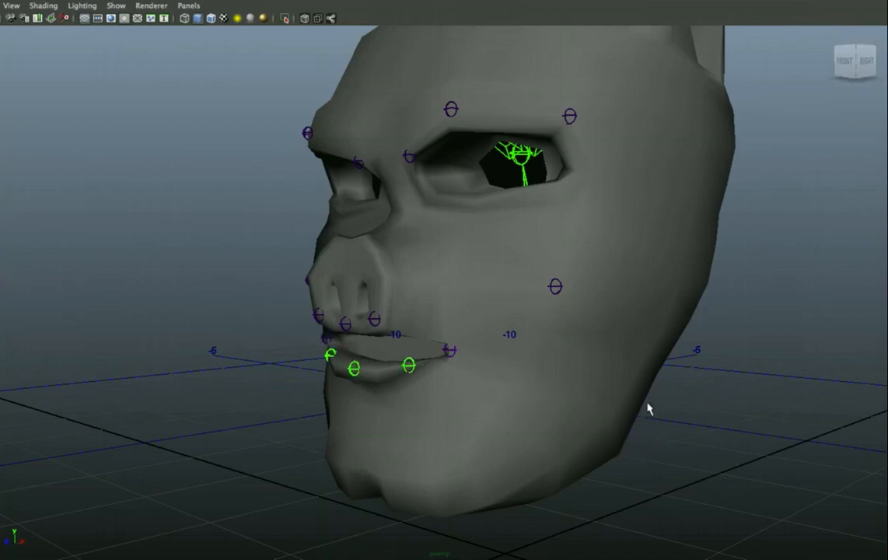
Create a NURBS circle at the origin and scale it down to a small ring about the size of a face joint
left_click_drag(648, 407, 609, 431, "alt")
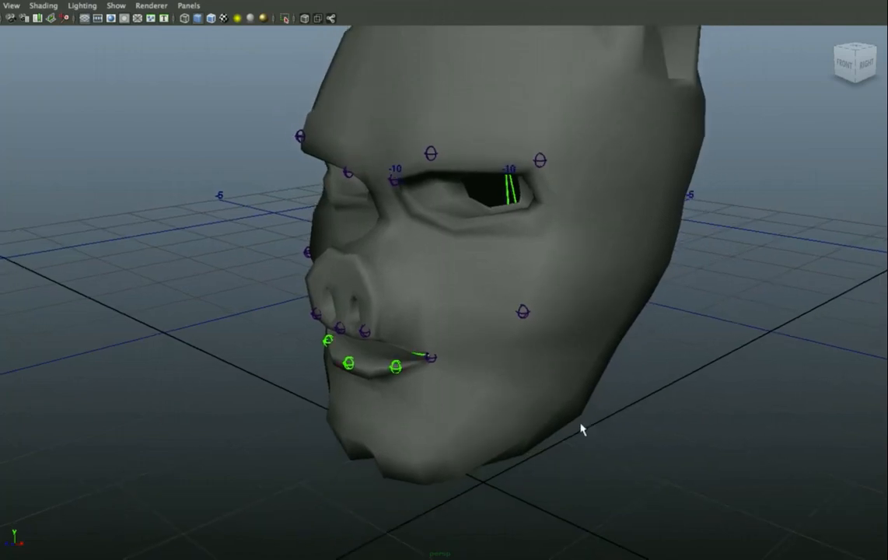
right_click_drag(376, 408, 384, 437, "alt")
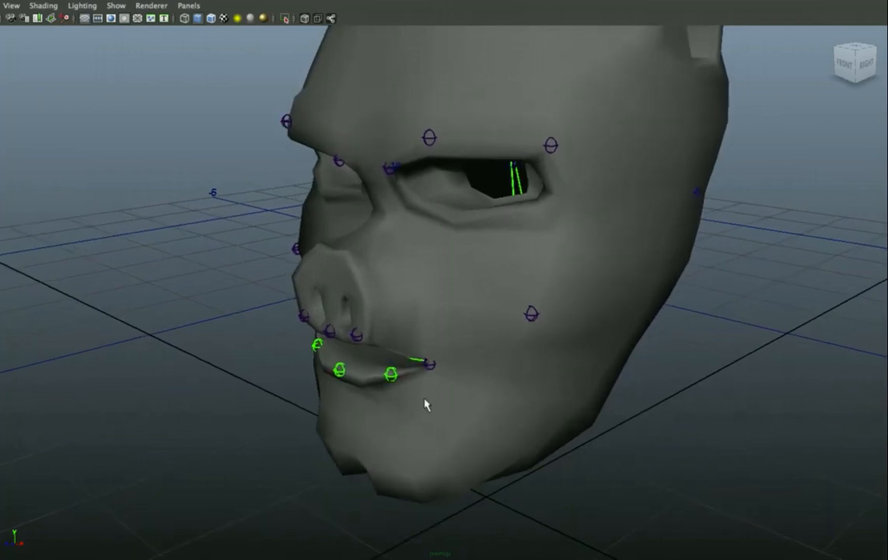
left_click_drag(394, 396, 476, 423, "alt")
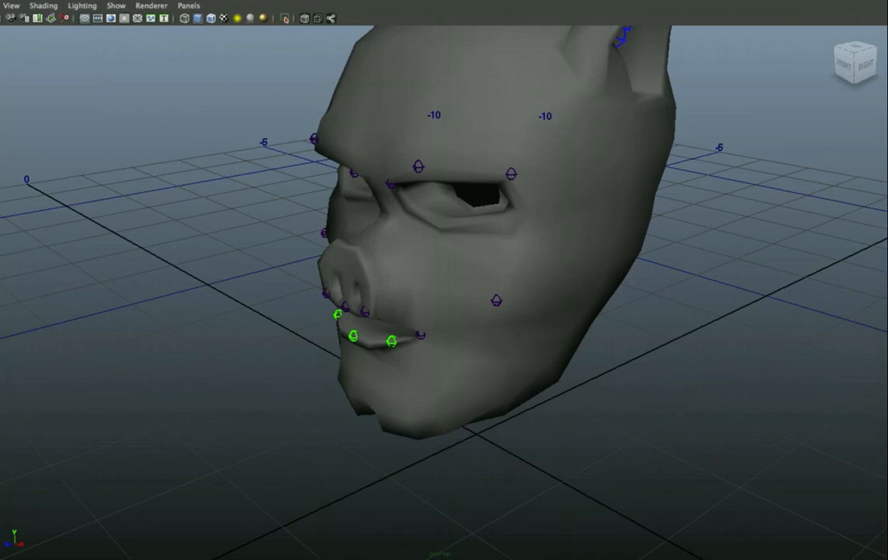
key("g")
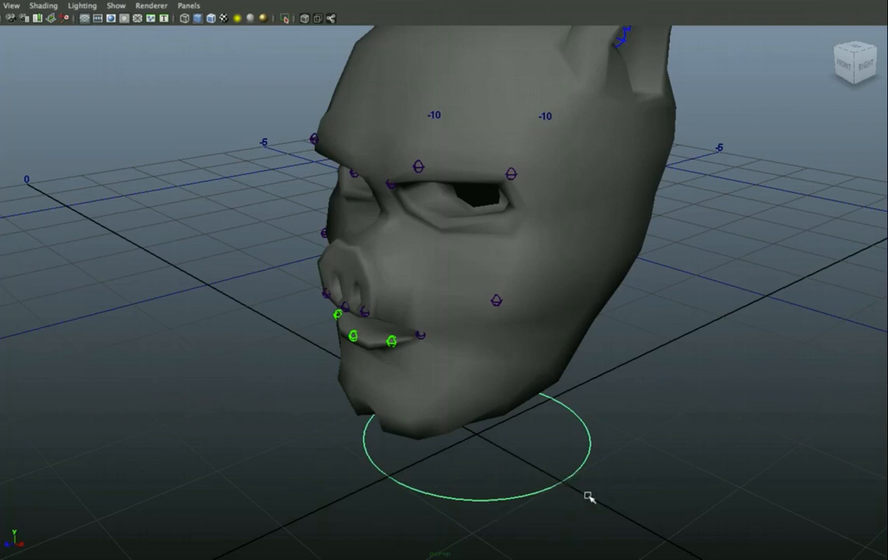
key("w")
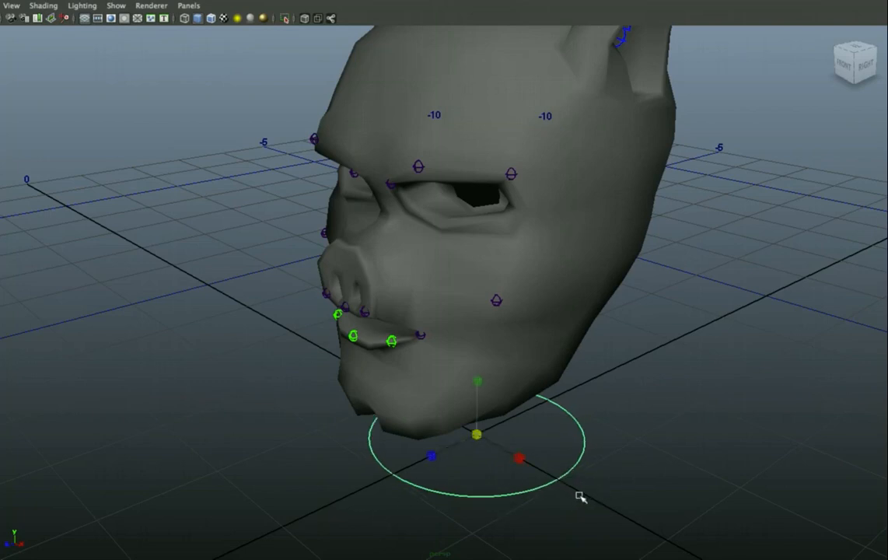
middle_click_drag(579, 496, 432, 480)
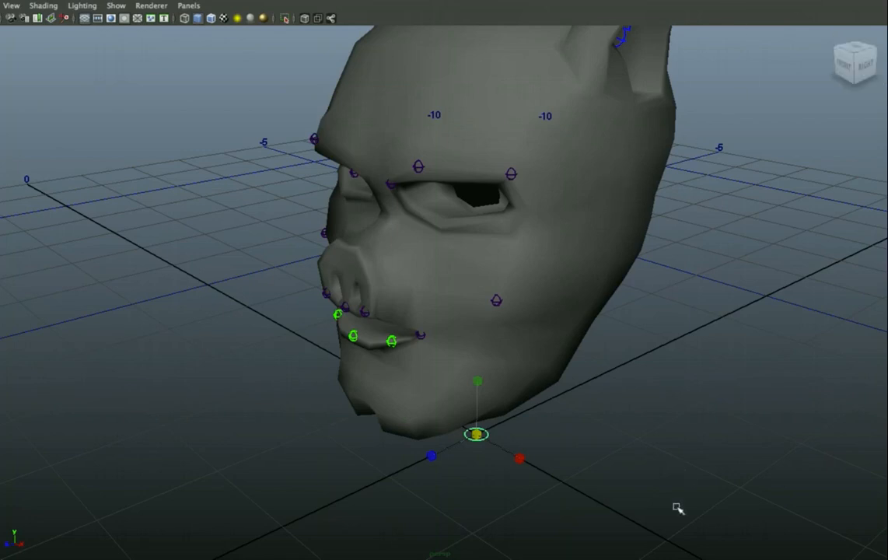
Name the small circle faceCtrl, freeze its transformations, and check its translate and scale channels
left_click(535, 476)
left_click(481, 436)
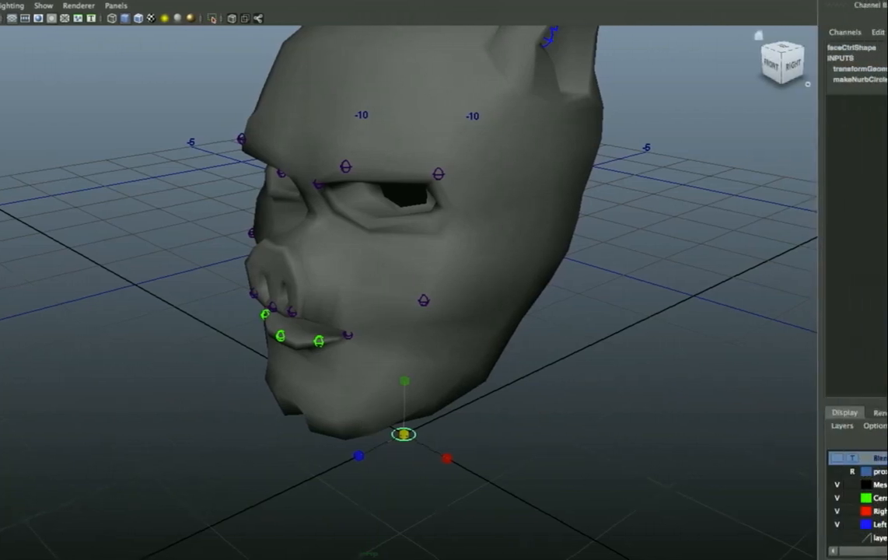
left_click(545, 430)
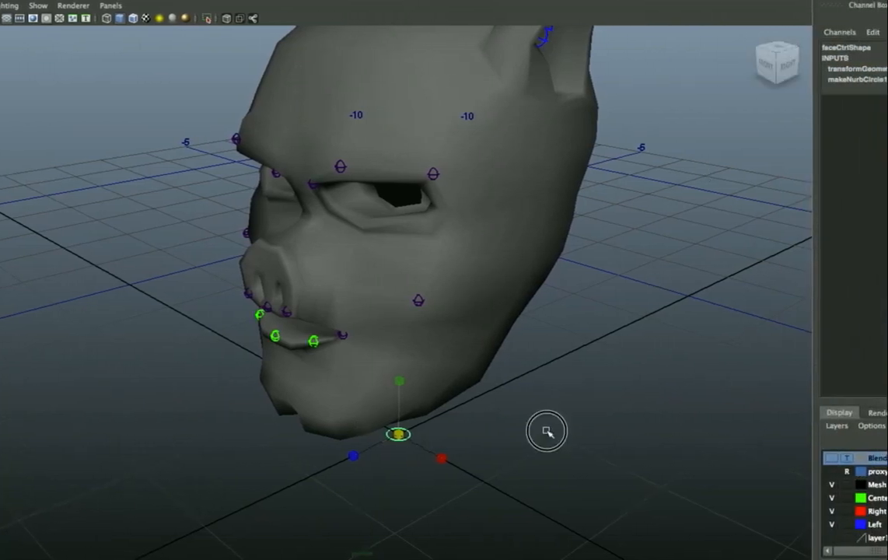
left_click(403, 441)
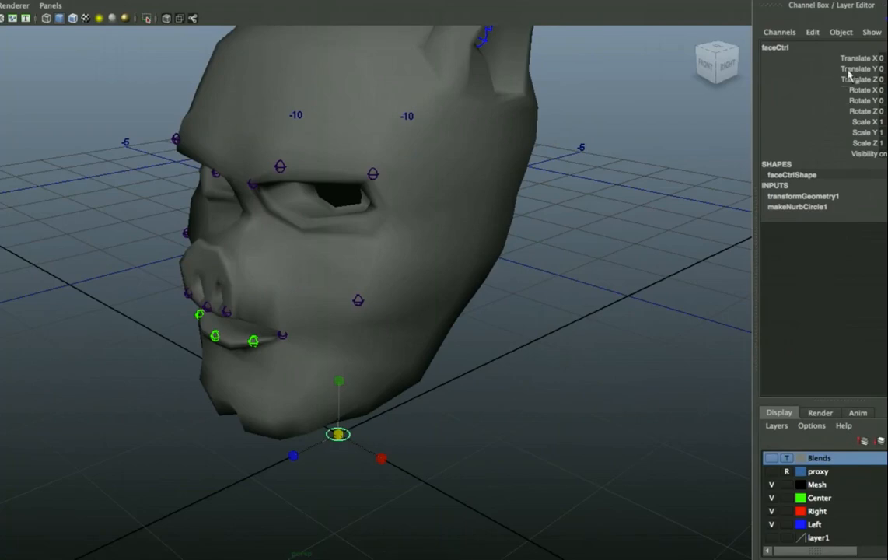
left_click(801, 122)
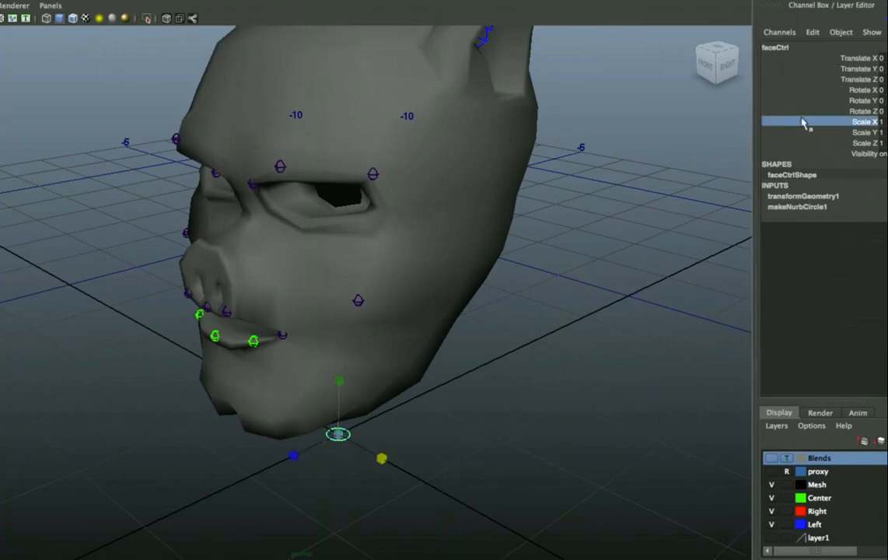
left_click(799, 80)
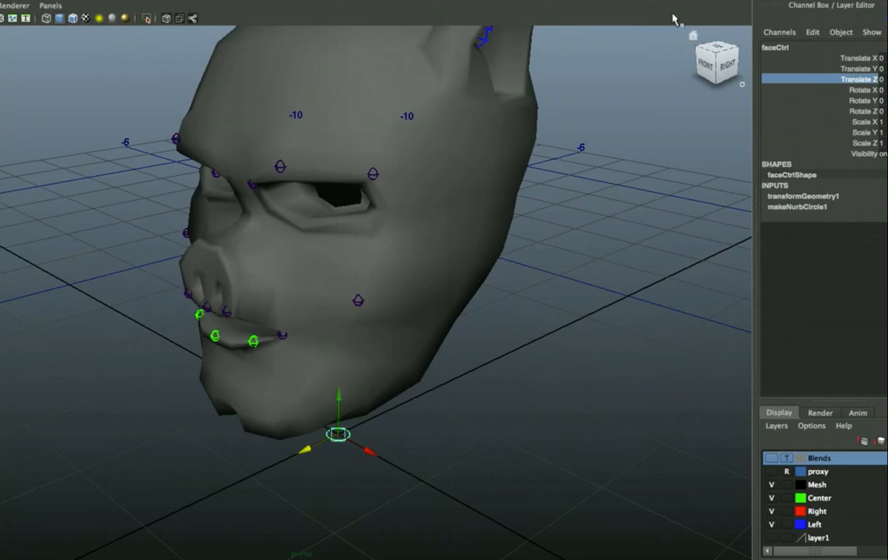
Parent the circle's shape node directly under the left cheek joint with the MEL command parent -r -s
key("Down")
key("r")
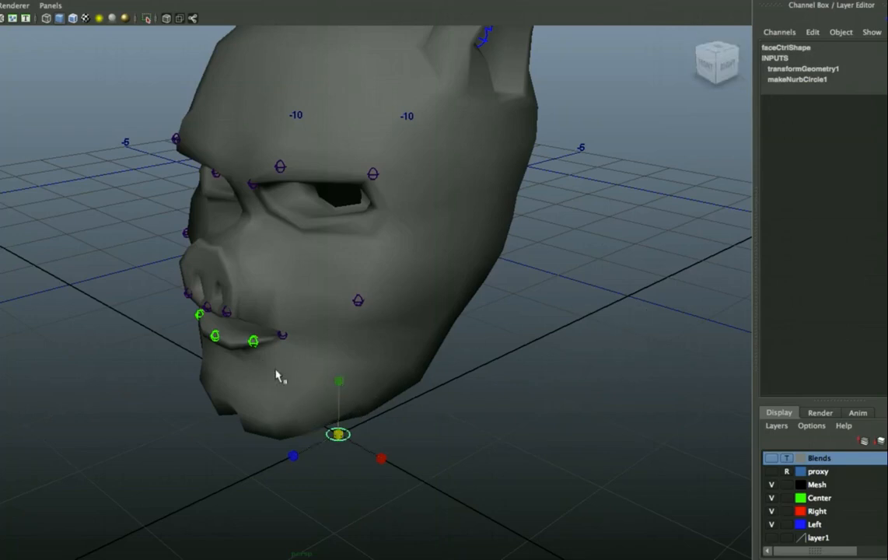
left_click(359, 302)
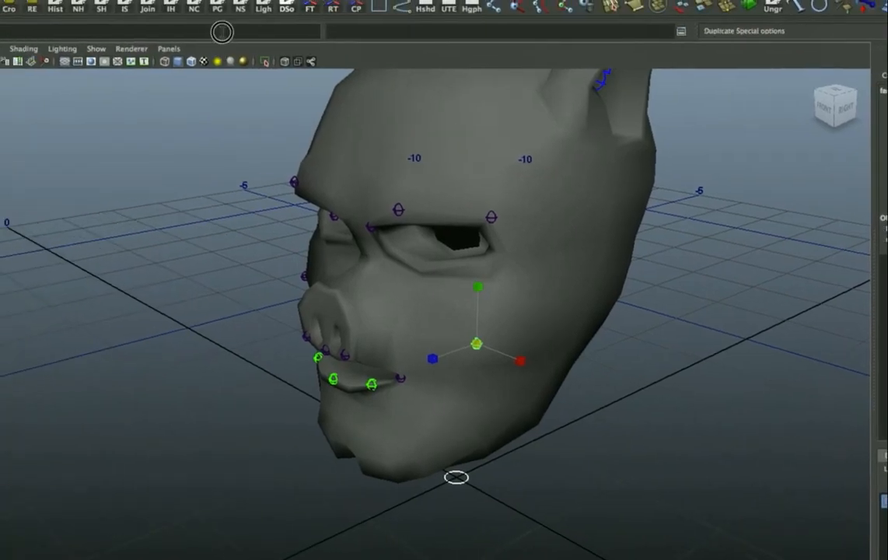
left_click(222, 32)
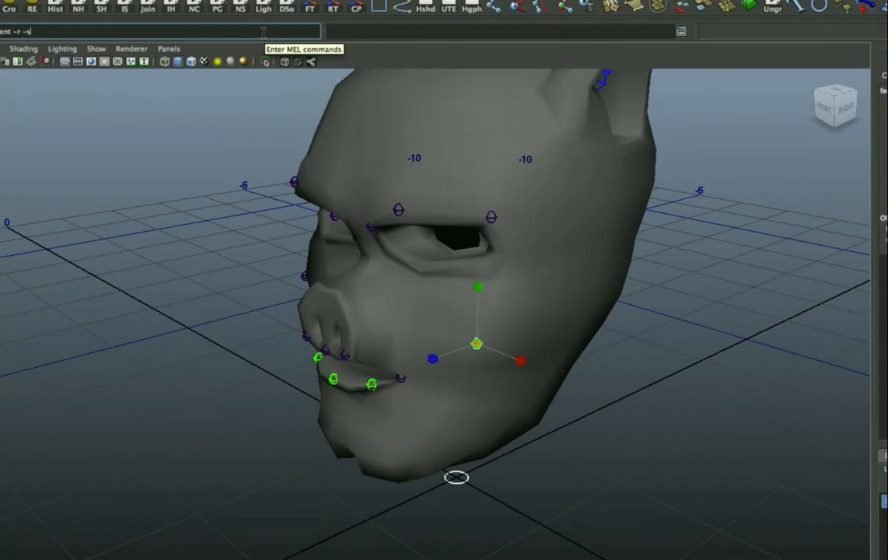
key("Return")
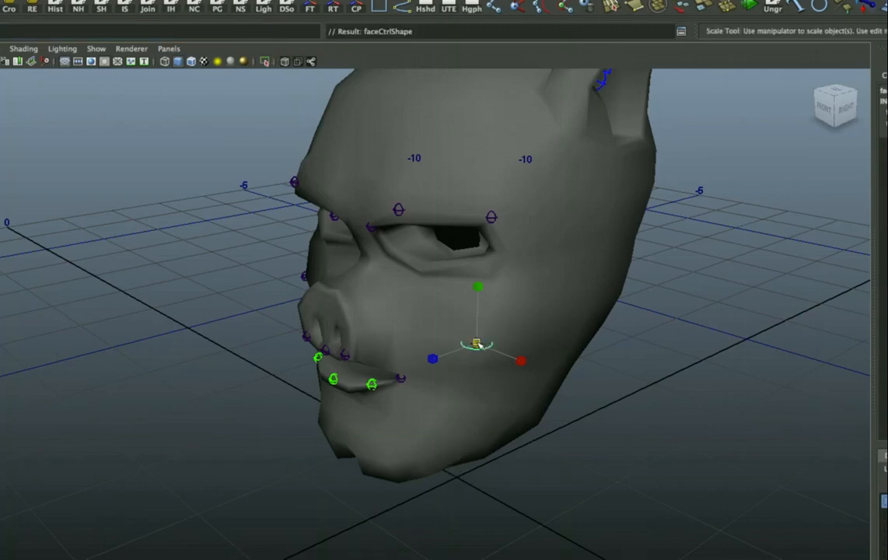
left_click(602, 428)
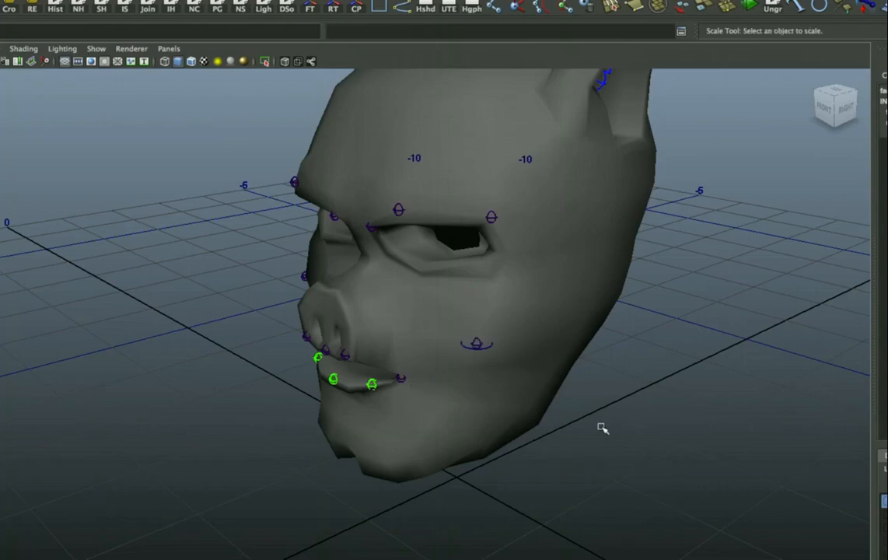
Hide the joints in the viewport to test picking the cheek joint by its circle, and show the joints again
left_click(477, 345)
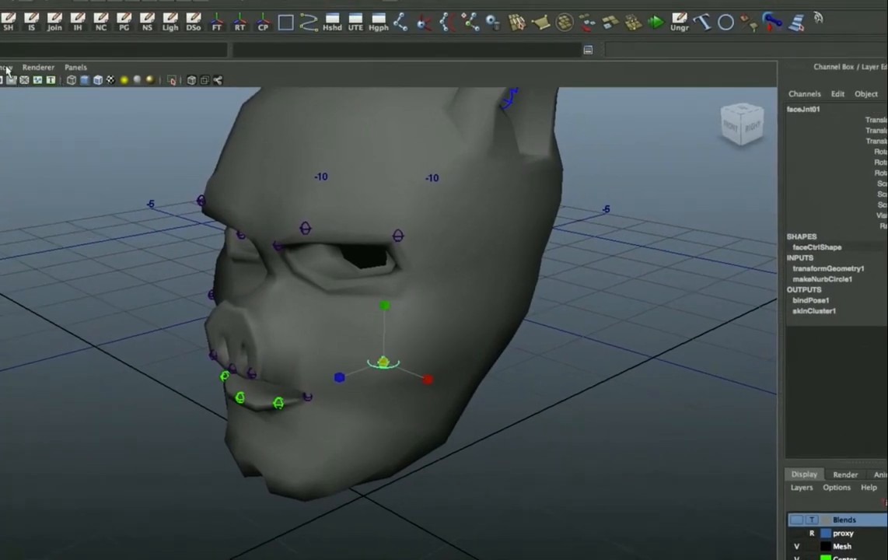
left_click(6, 66)
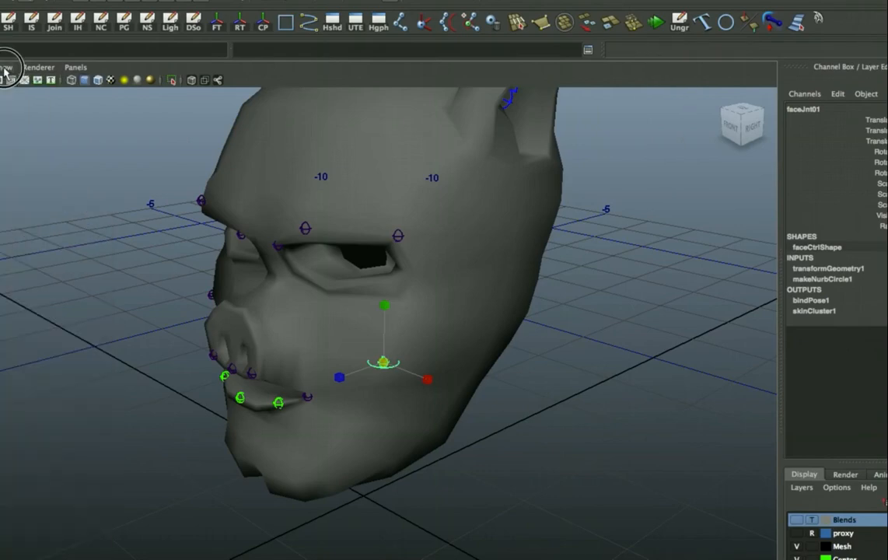
left_click(5, 67)
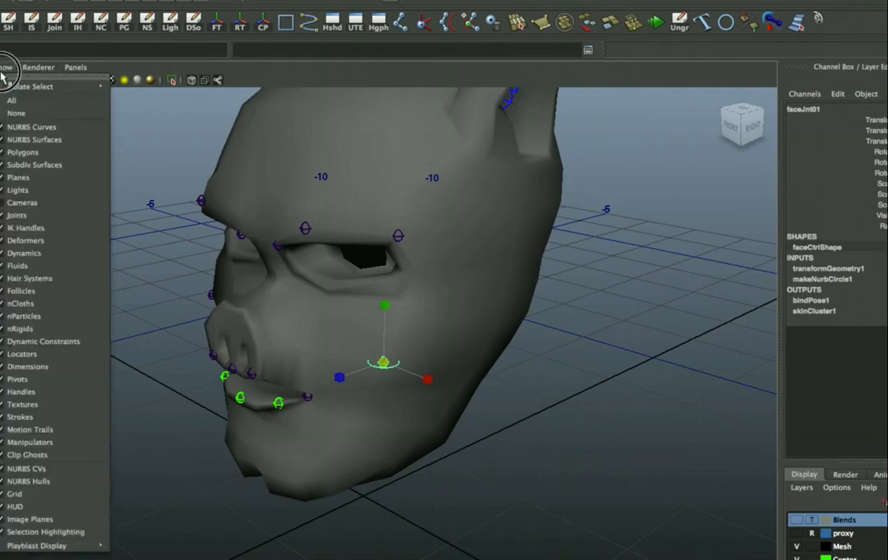
left_click(20, 215)
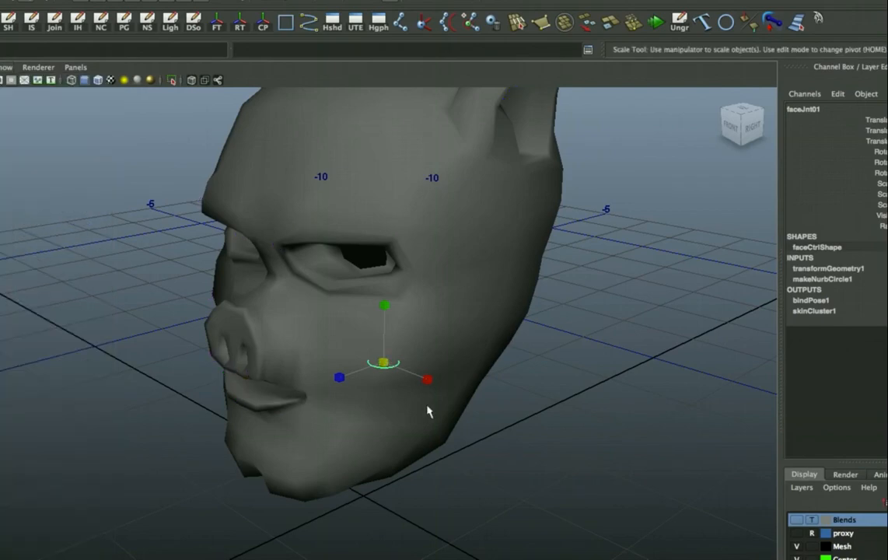
left_click(575, 476)
left_click(387, 364)
left_click(4, 67)
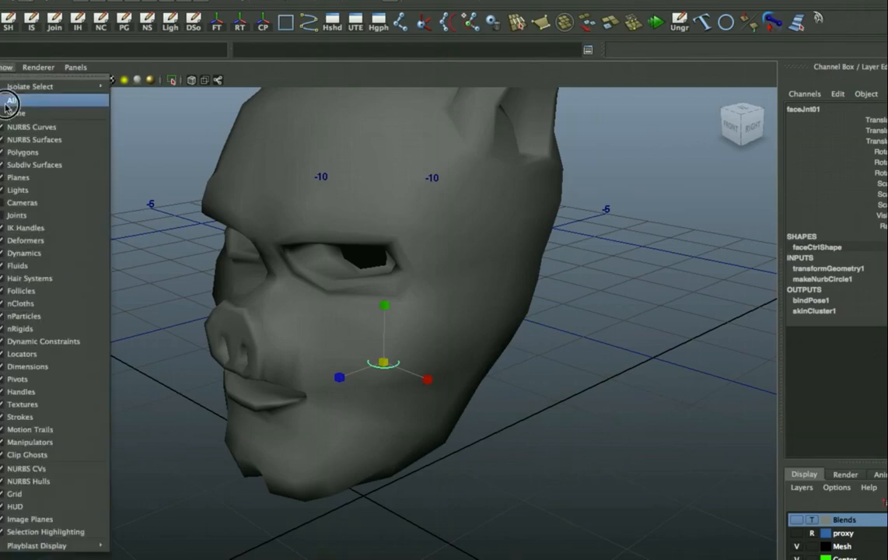
left_click(17, 198)
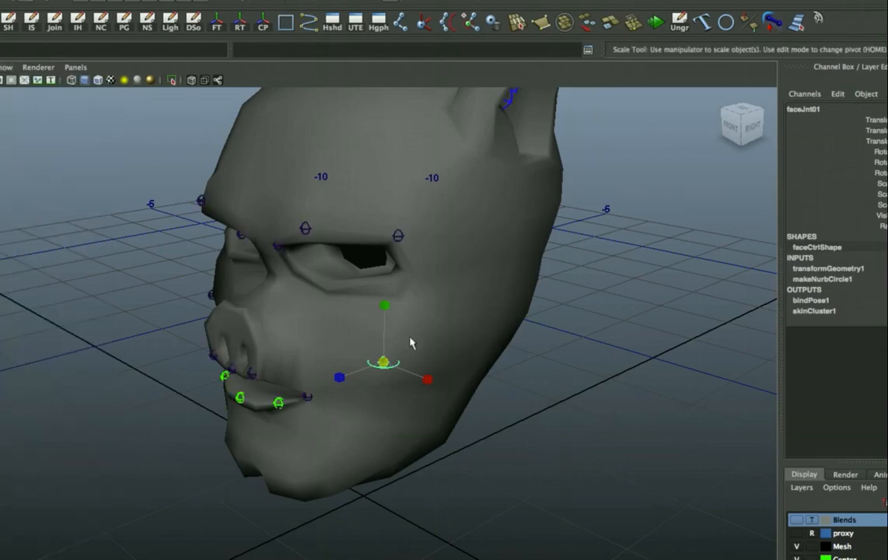
Try moving the left cheek joint with its attached circle, and undo the move
key("w")
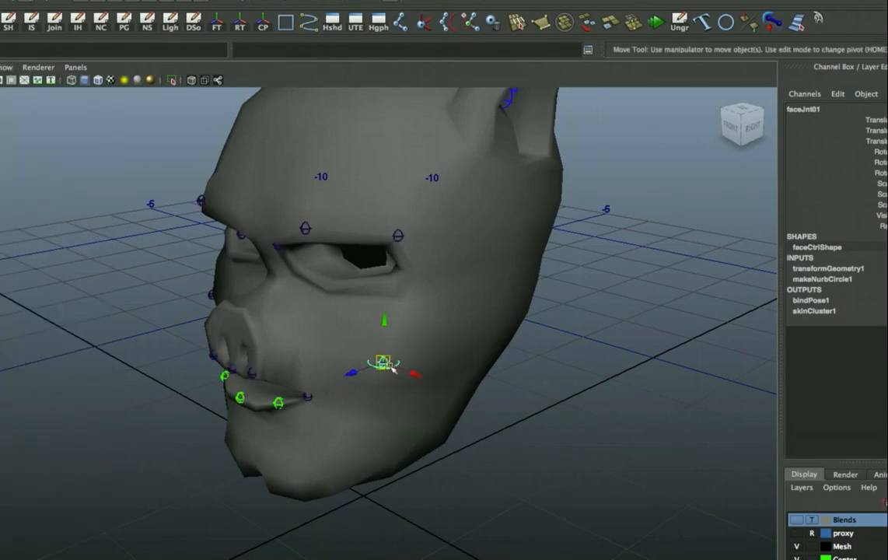
key("Home")
mouse_move(386, 346)
left_mouse_down()
mouse_move(362, 371)
mouse_move(386, 357)
left_mouse_up()
key("Home")
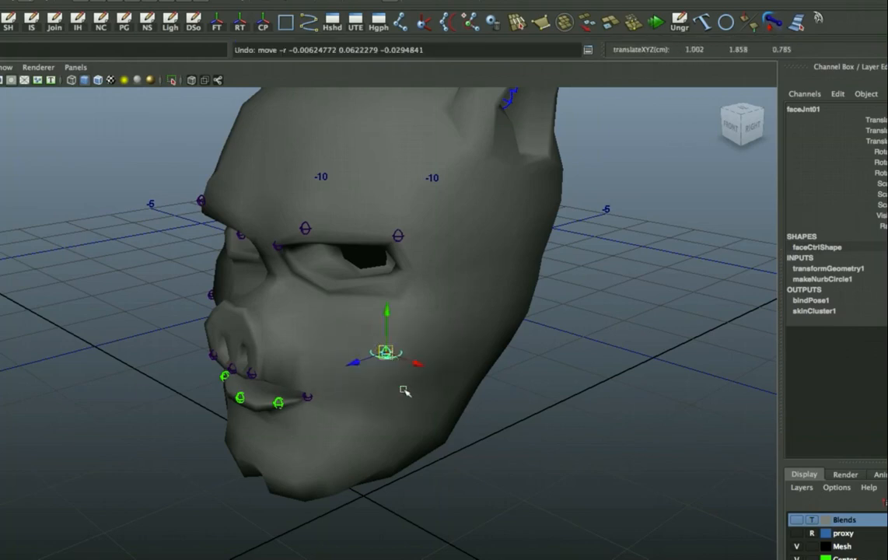
Delete the construction history of the cheek joint's circle, deselect it, and inspect the control from several angles
left_click_drag(495, 364, 502, 341, "alt")
right_click_drag(501, 340, 552, 378, "alt")
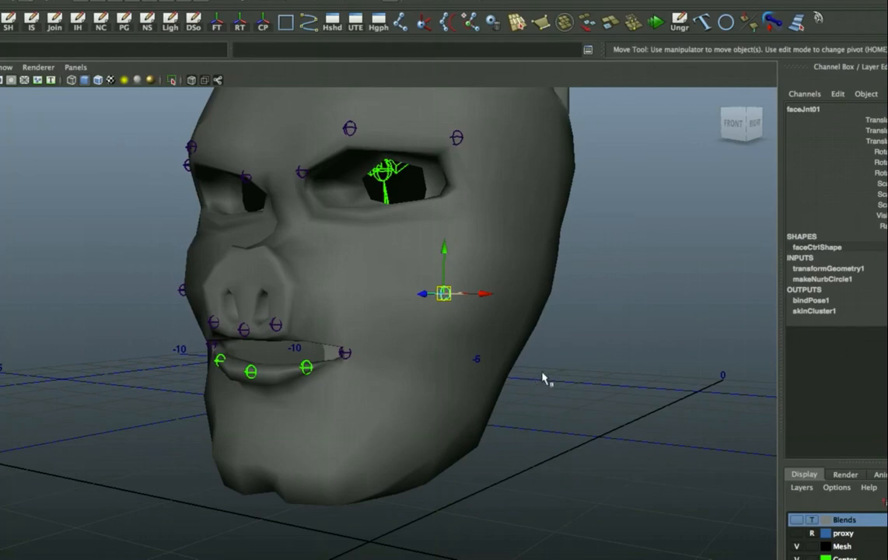
mouse_move(552, 381)
left_mouse_down("alt")
mouse_move(543, 403)
mouse_move(557, 395)
left_mouse_up("alt")
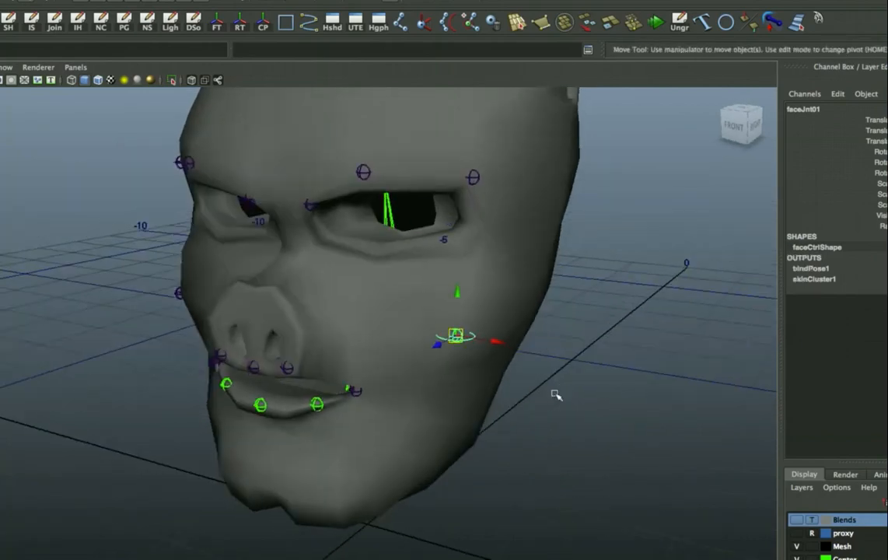
left_click_drag(506, 410, 520, 408, "alt")
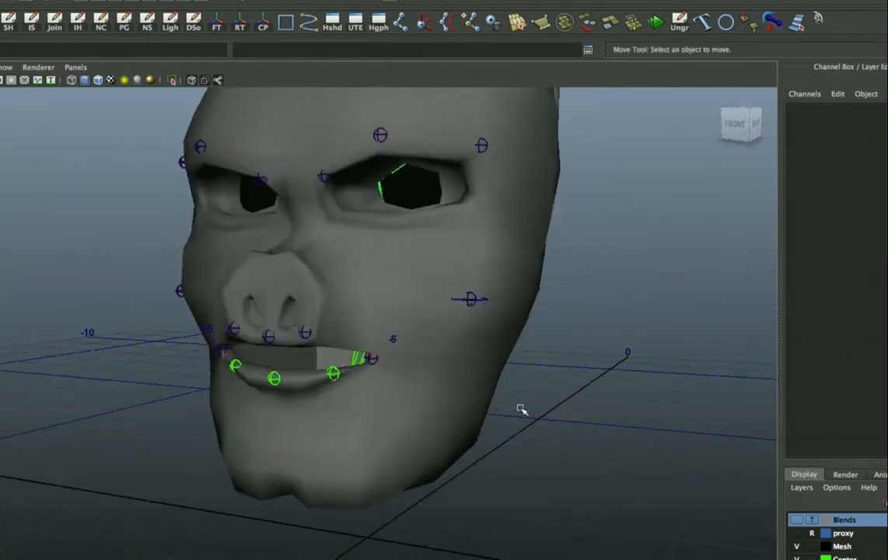
middle_click_drag(521, 408, 587, 296, "alt")
left_click_drag(520, 341, 517, 353, "alt")
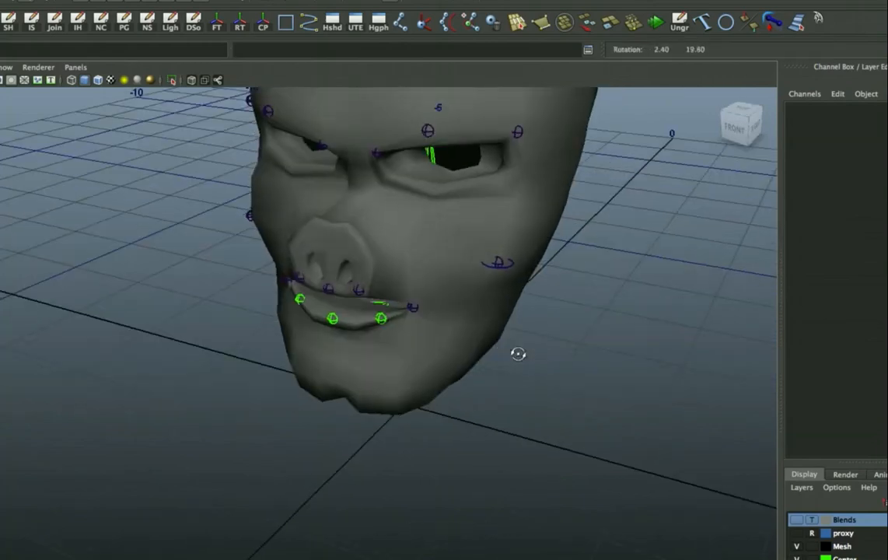
left_click_drag(416, 408, 406, 405, "alt")
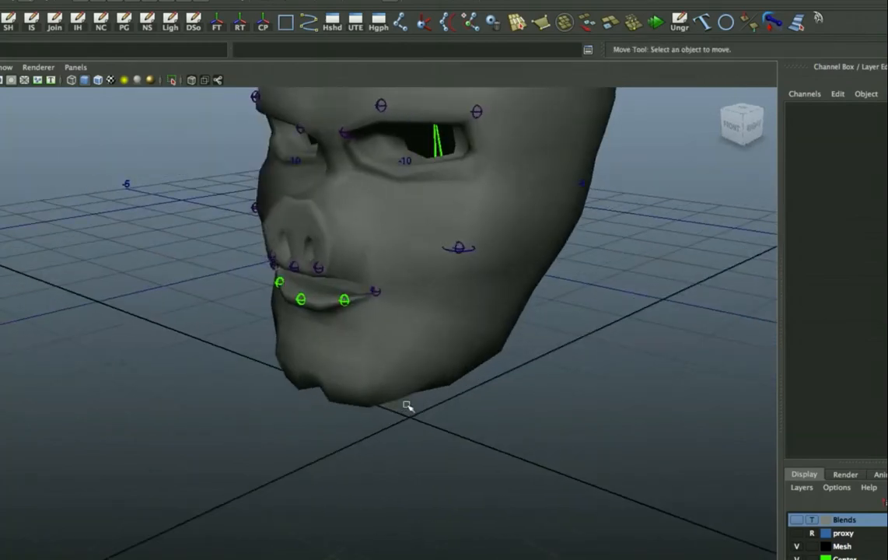
Create a NURBS circle at the grid origin and scale it uniformly down to about 0.152
left_click(406, 419)
left_click(725, 22)
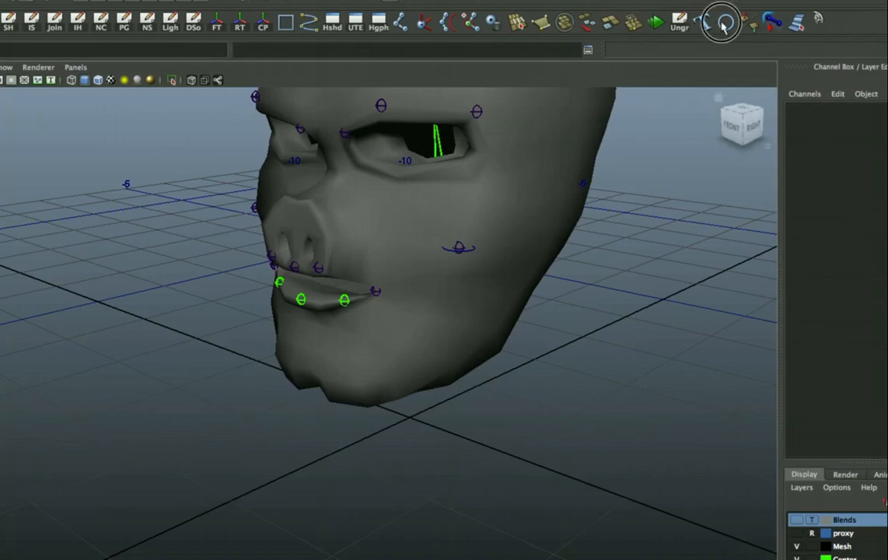
left_click(408, 424)
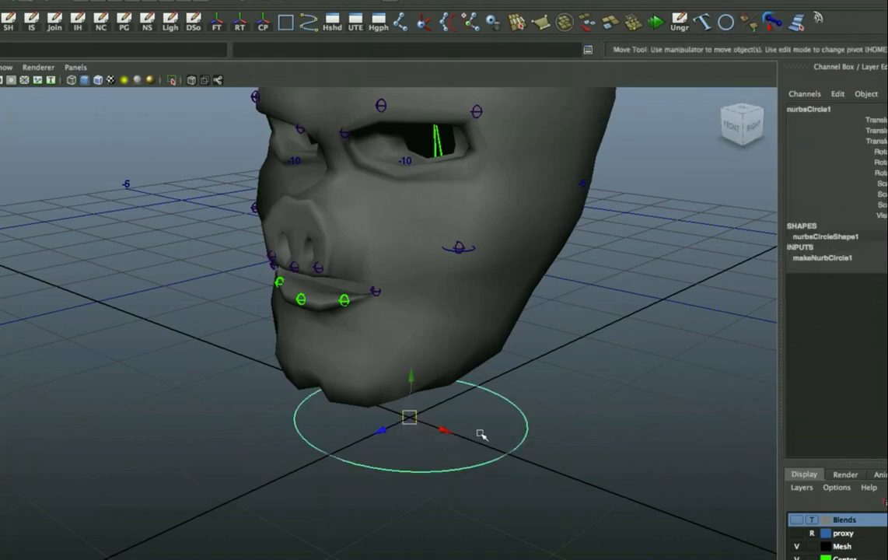
key("r")
middle_click_drag(472, 440, 322, 416)
key("w")
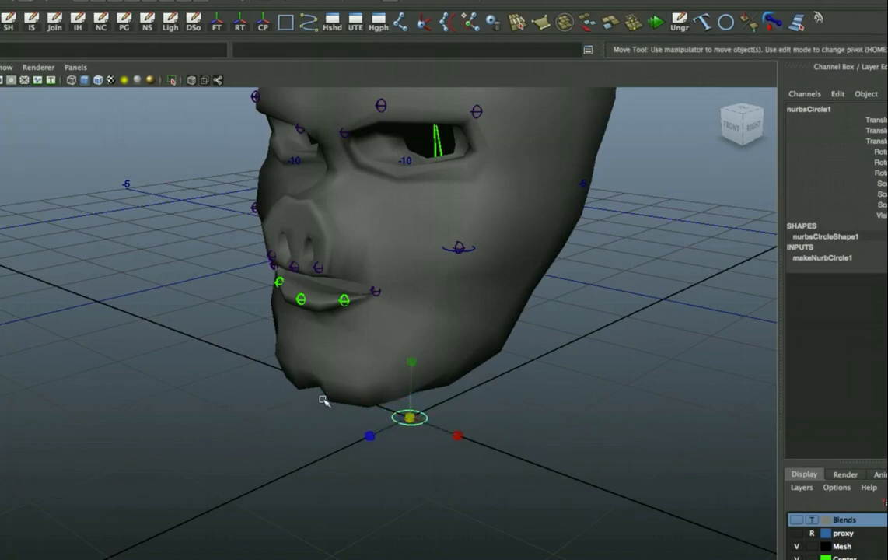
Parent the circle under the middle lower lip joint's group and set its Translate Y, Translate Z and Rotate X to 0
mouse_move(261, 358)
left_mouse_down("alt")
mouse_move(277, 357)
mouse_move(290, 370)
mouse_move(254, 340)
left_mouse_up("alt")
right_click_drag(253, 340, 318, 434, "alt")
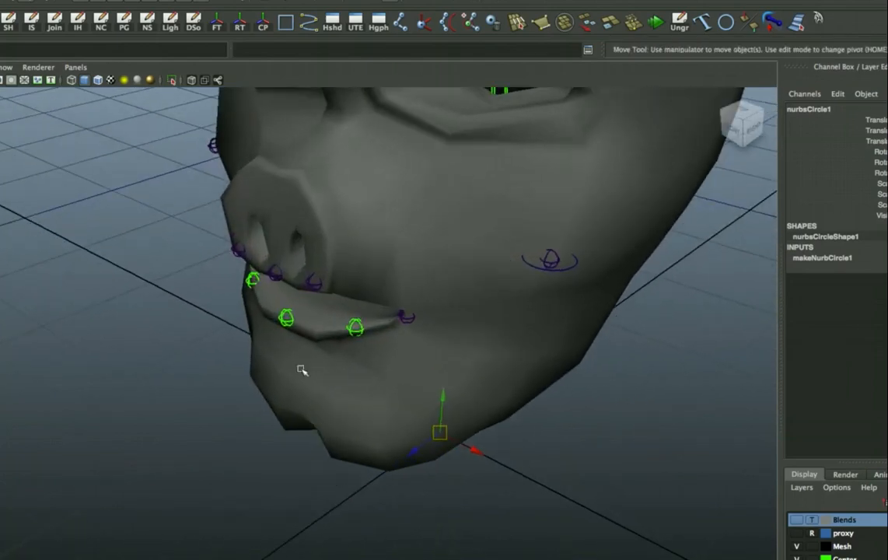
left_click(285, 311)
key("Up")
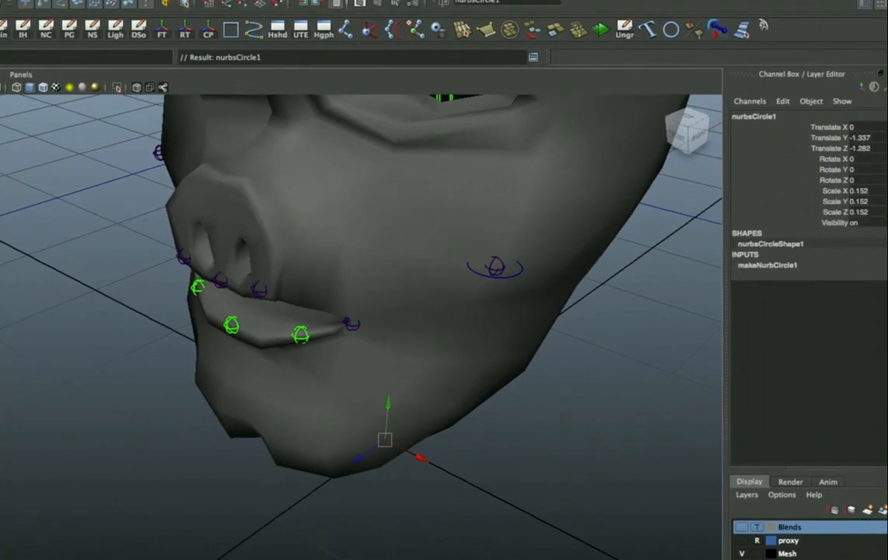
left_click_drag(861, 138, 859, 158)
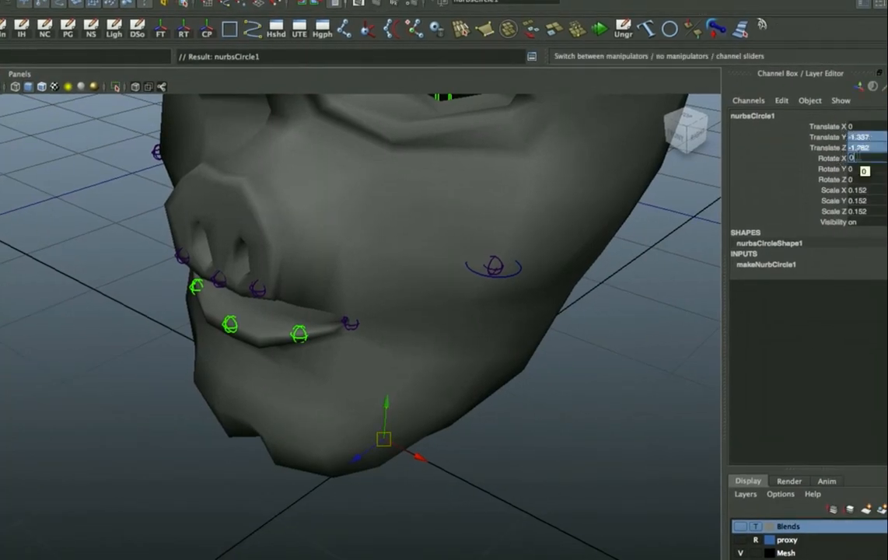
key("Return")
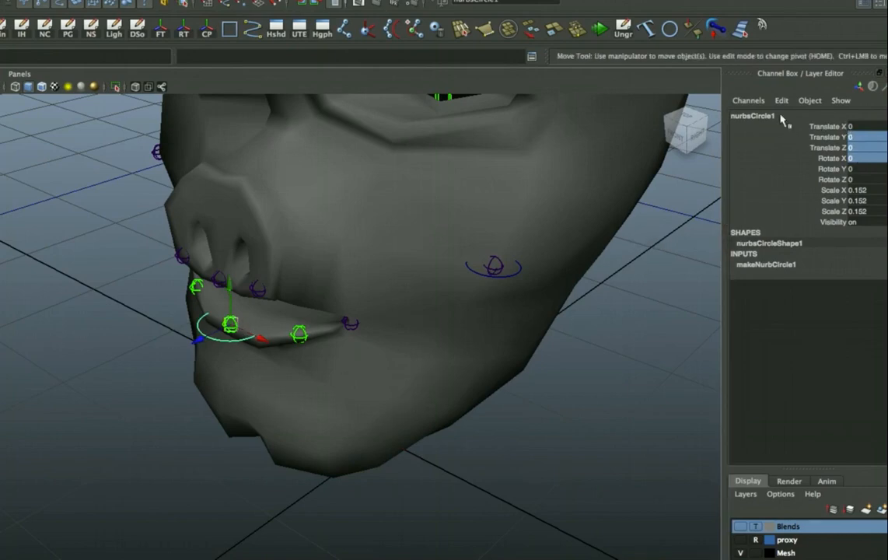
Rename the circle at the lower lip as lipMid
double_click(743, 115)
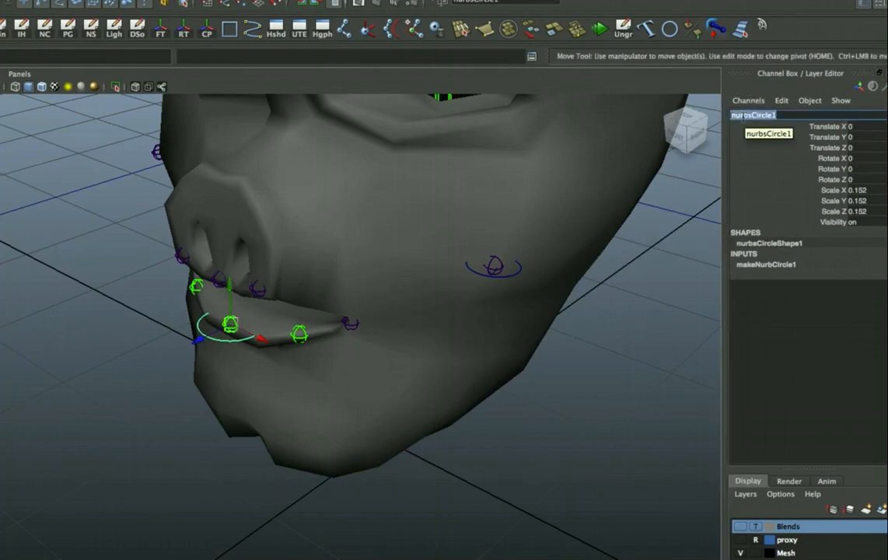
type("lip")
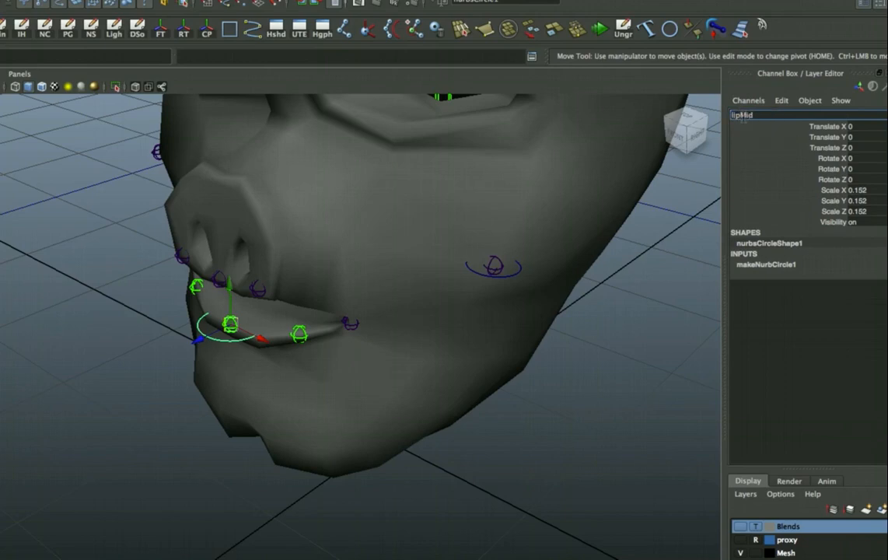
type("Mid")
key("Return")
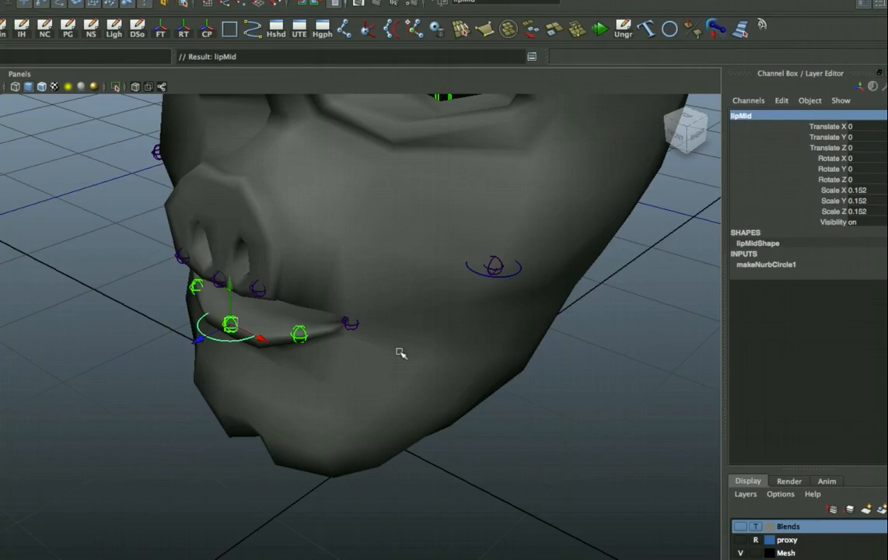
Freeze the lipMid circle's transformations and unparent it from the lip joint's group
left_click_drag(399, 353, 443, 342, "alt")
right_click(824, 200)
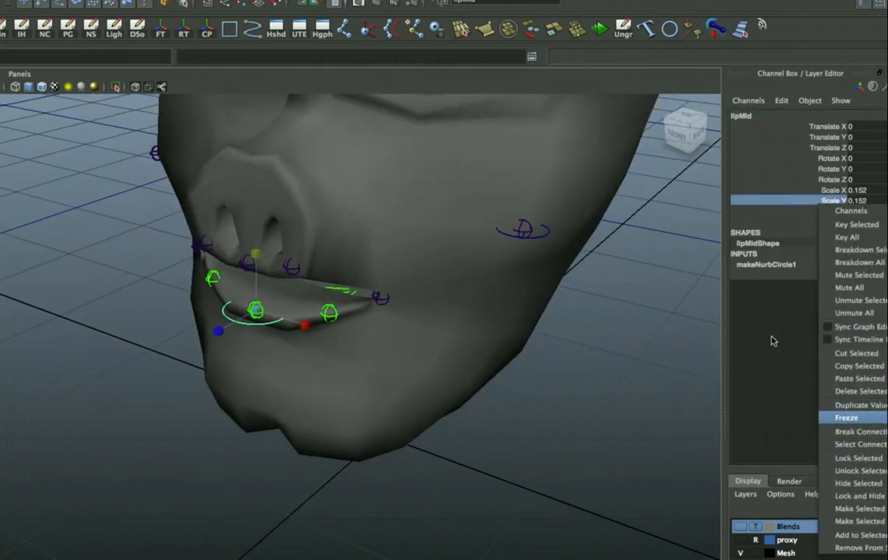
left_click(845, 418)
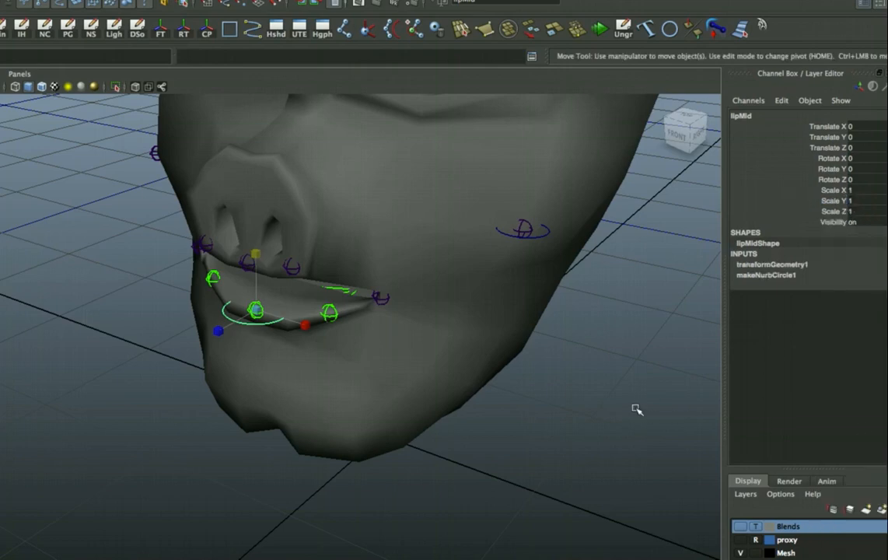
key("w")
key("shift+p")
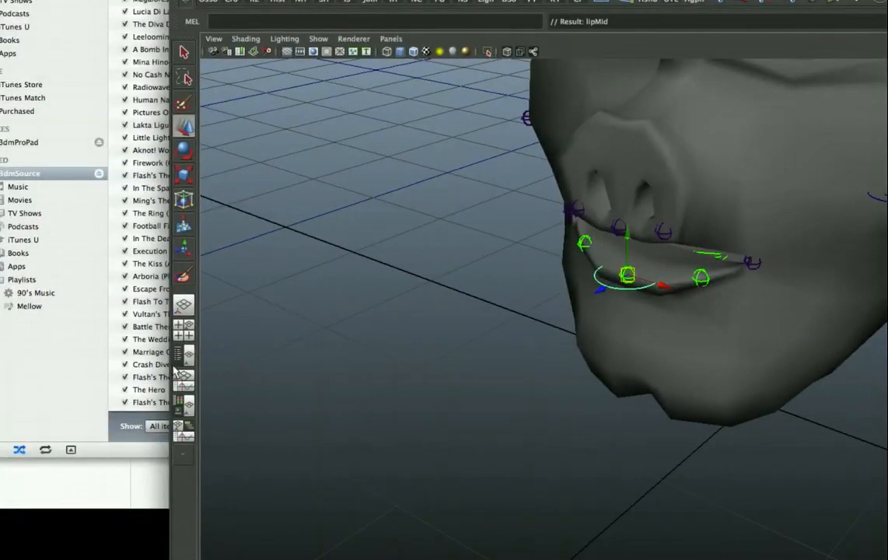
Show the scene hierarchy, reveal the middle lip joint's group in it, and parent the lipMid circle under lipJntGrpMid
left_click(183, 355)
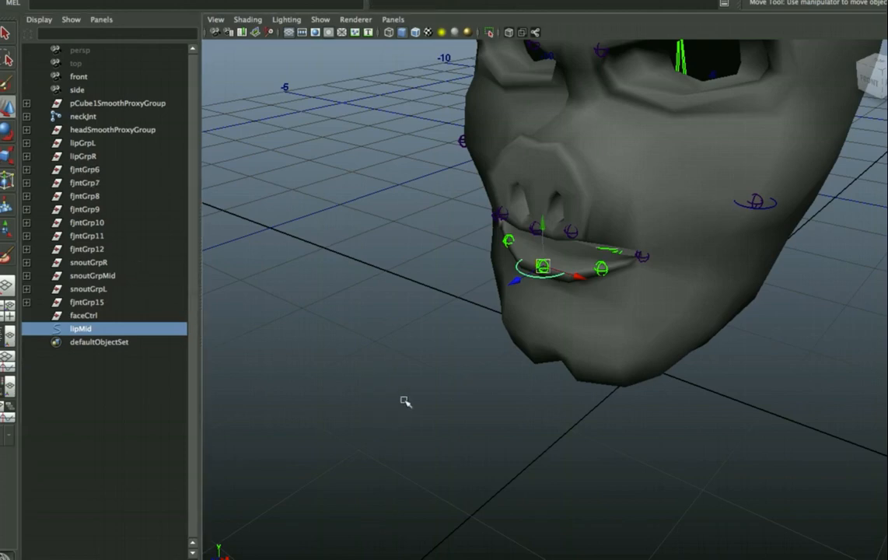
left_click(540, 290)
left_click(541, 266)
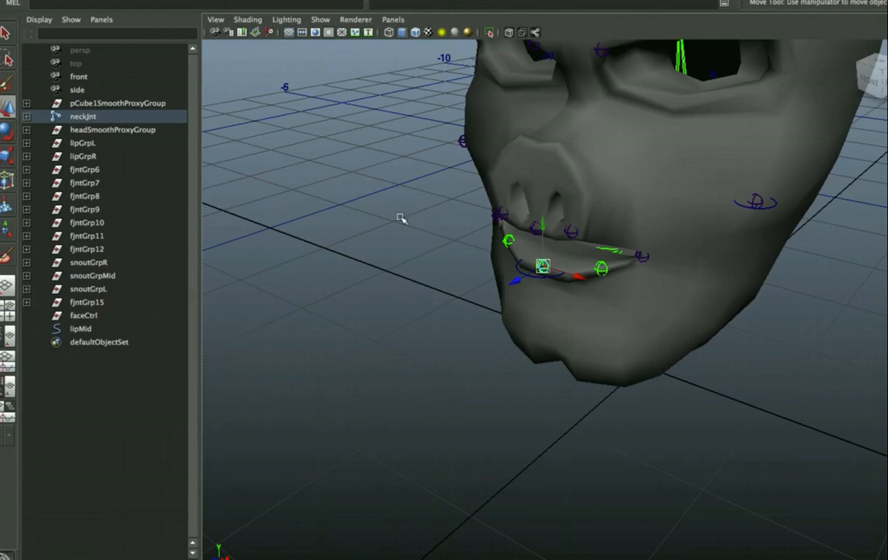
key("f")
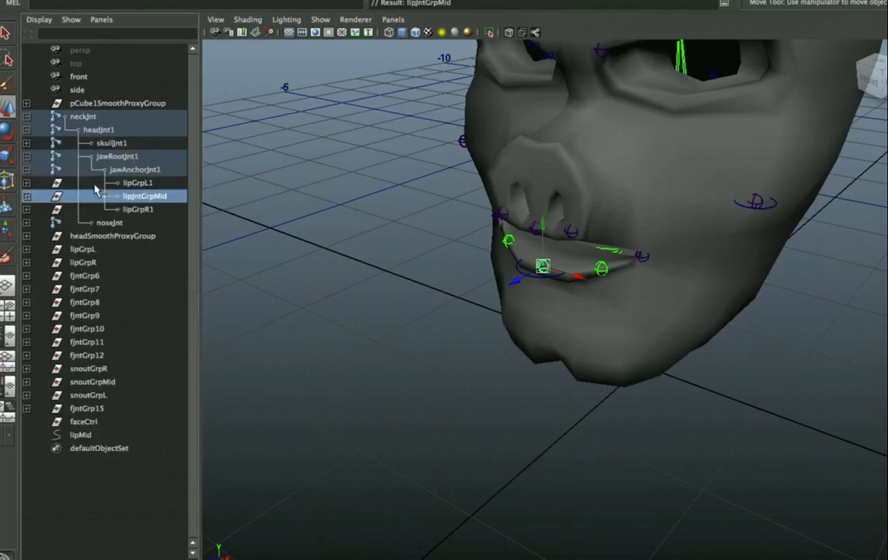
left_click(520, 272)
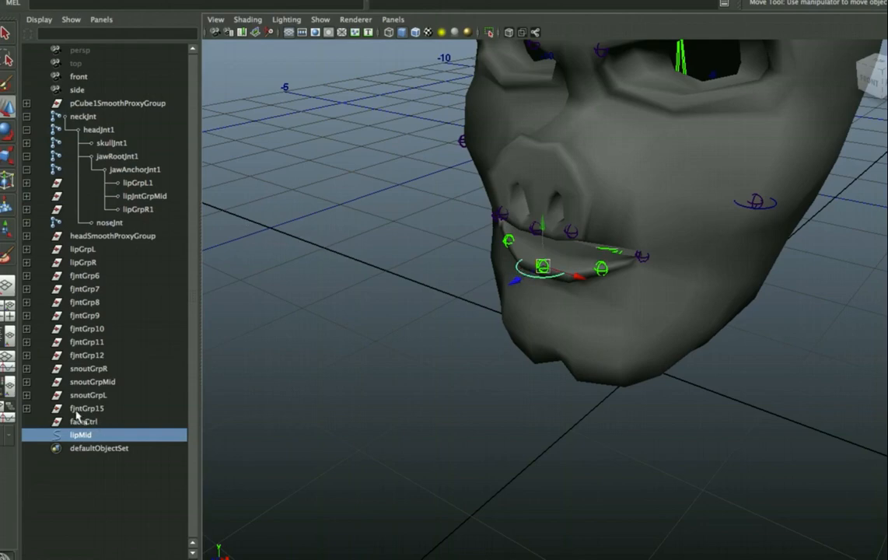
middle_click_drag(83, 440, 136, 201)
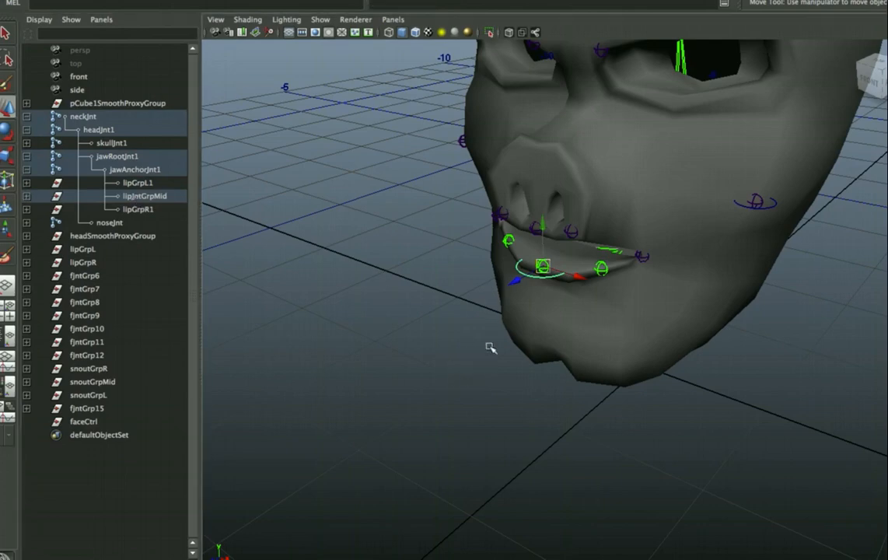
Reselect the lipMid circle and delete its construction history
left_click(509, 311)
left_click(520, 271)
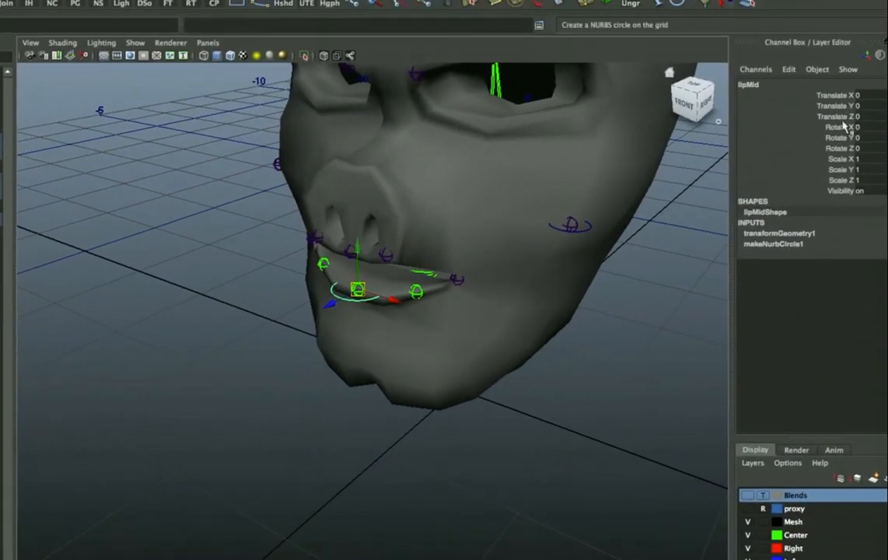
key("Up")
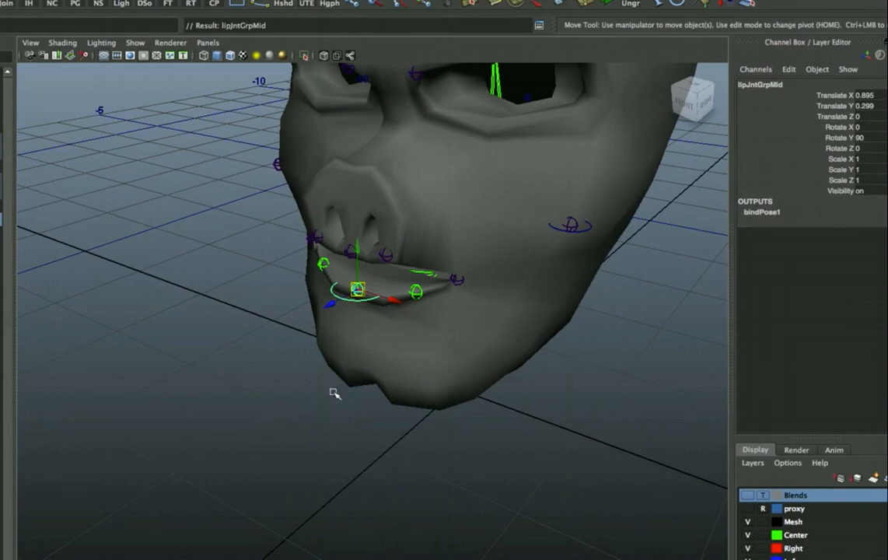
key("ctrl+z")
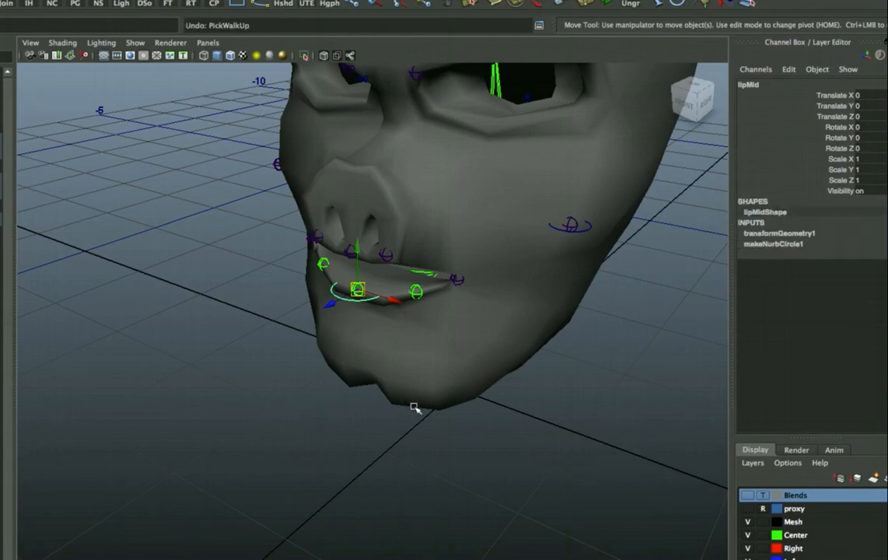
key("alt+shift+d")
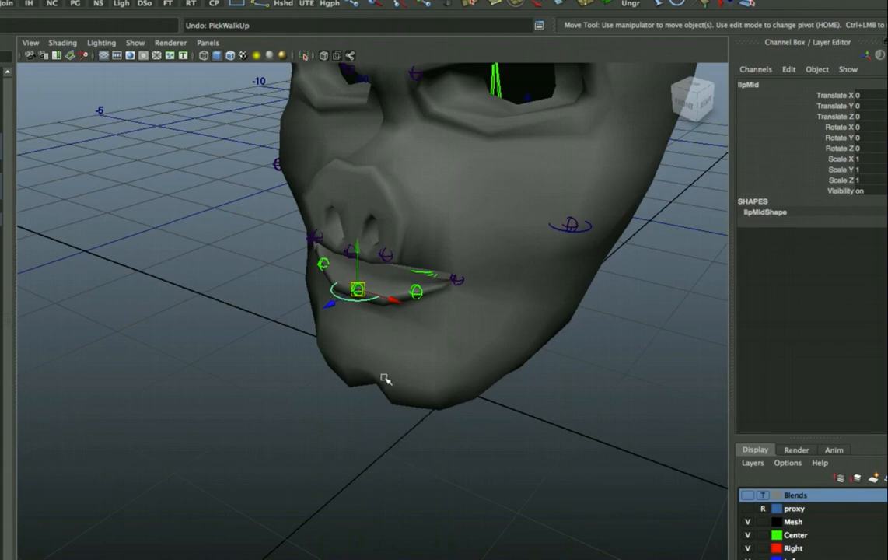
Parent-constrain the middle lip joint lipJntMid1 to the lipMid circle
key("q")
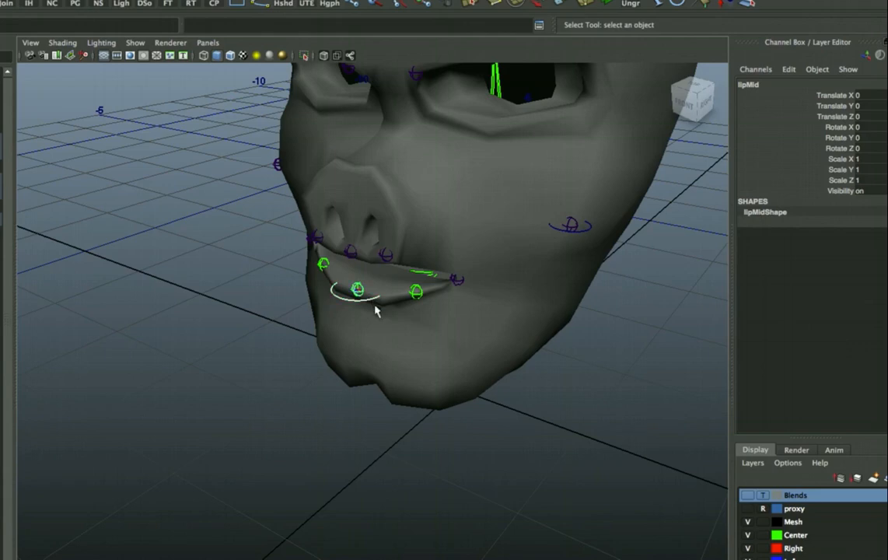
key("Down")
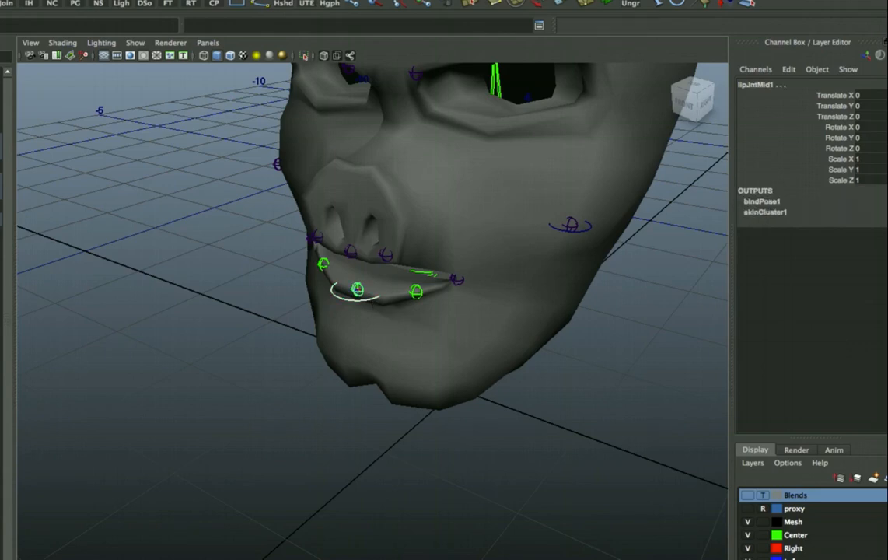
left_click(721, 0)
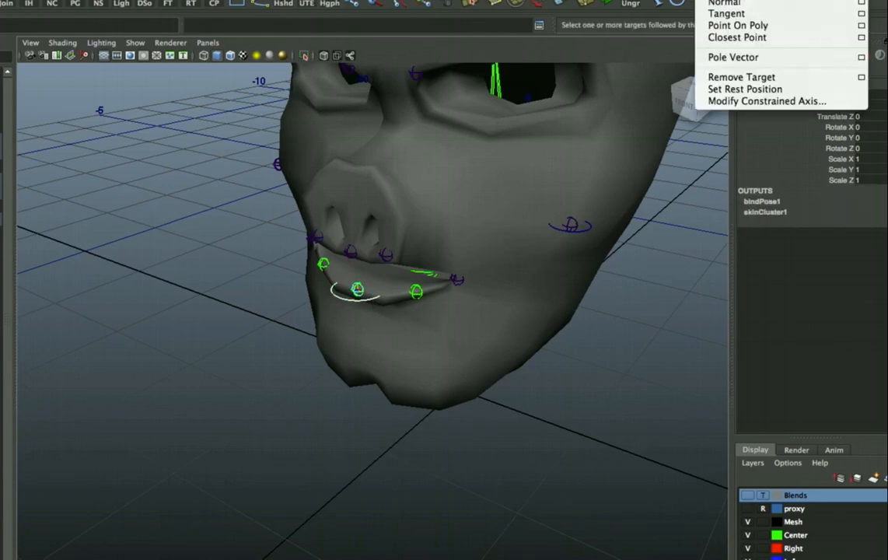
left_click(748, 0)
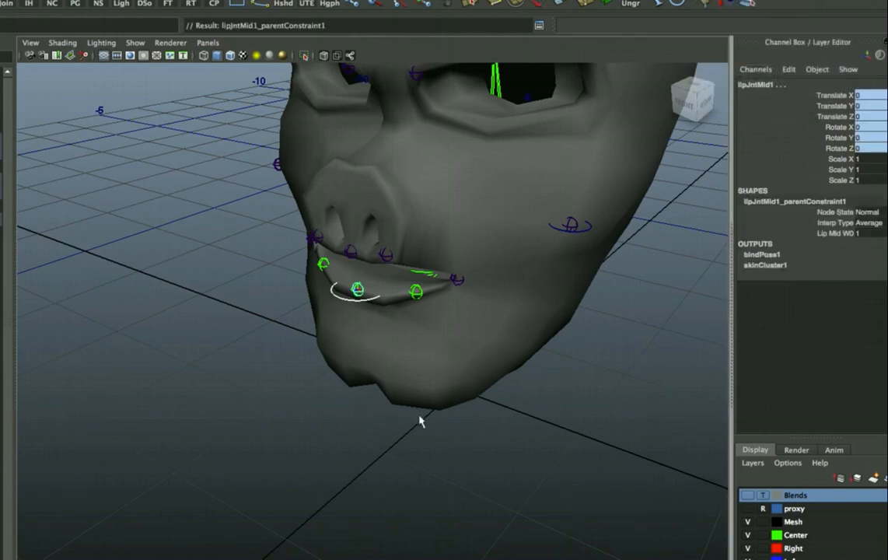
Try moving the lipMid control freely to test its constrained joint, and undo the move
left_click(342, 305)
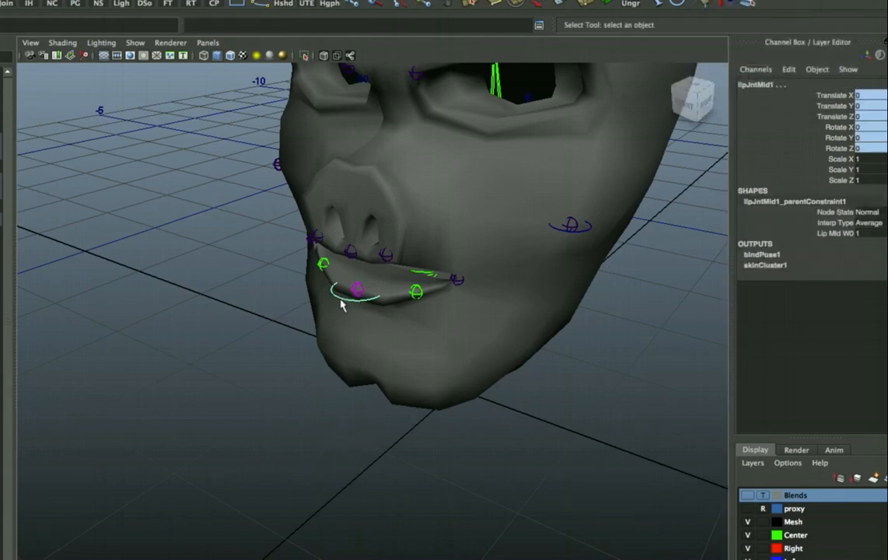
key("w")
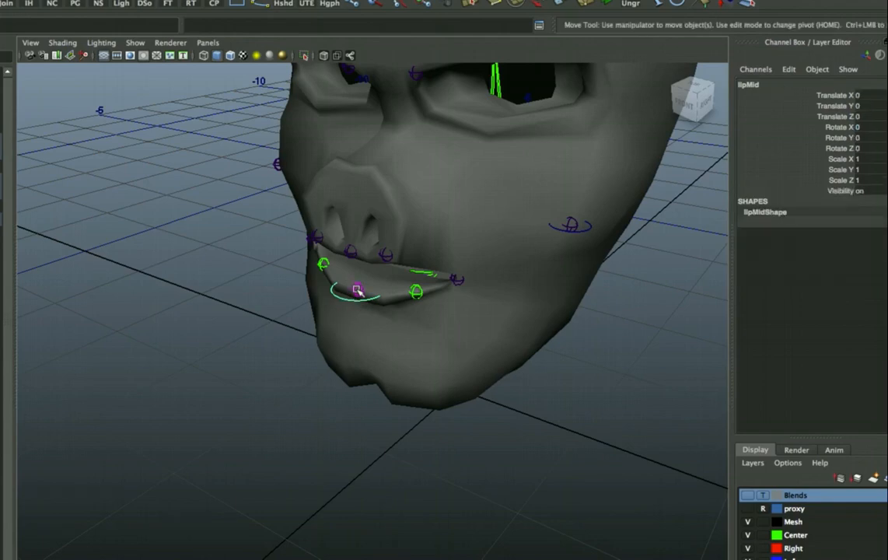
left_click_drag(357, 291, 359, 318)
key("ctrl+z")
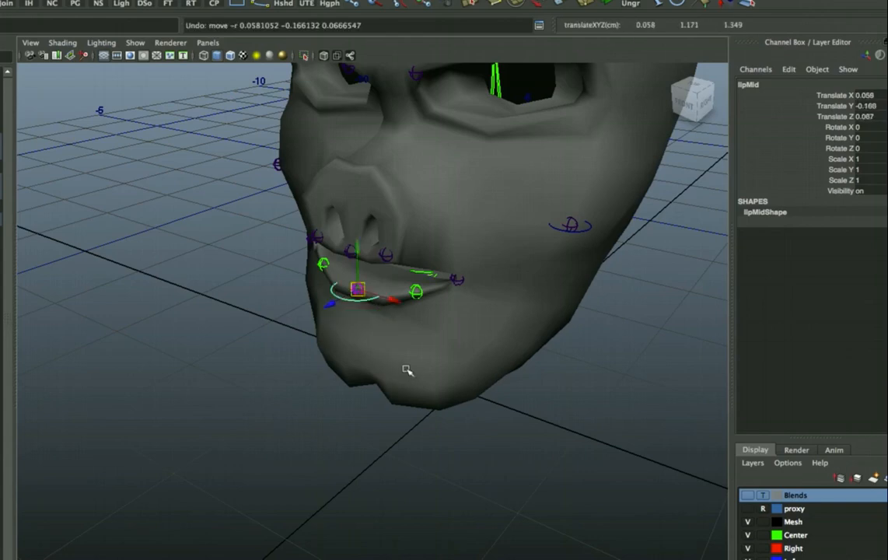
Try moving the lipMid control vertically in wireframe display, undo the move, and return to shaded display
key("4")
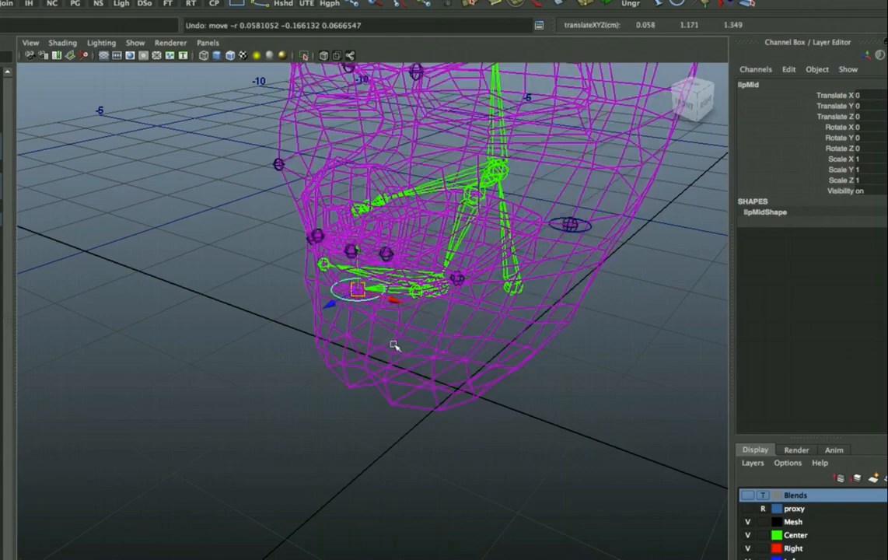
left_click_drag(371, 325, 288, 357, "alt")
left_click(287, 357)
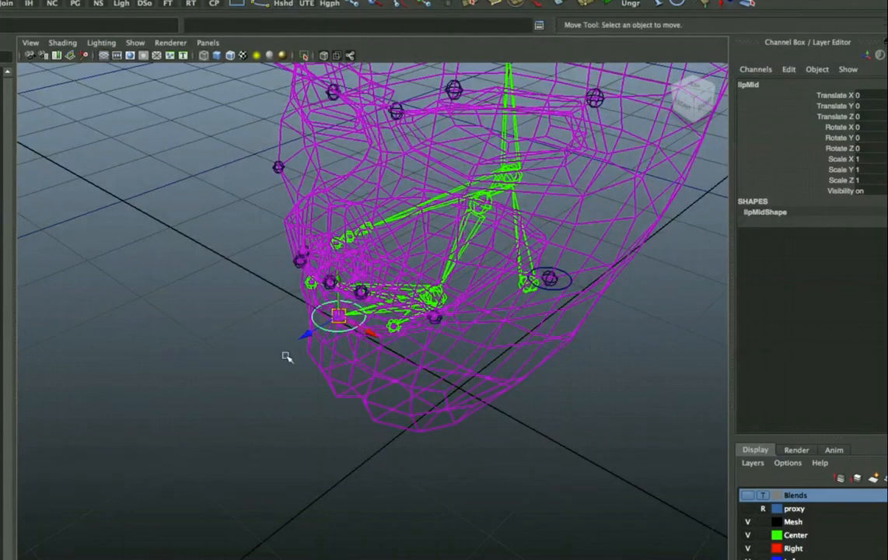
left_click(314, 325)
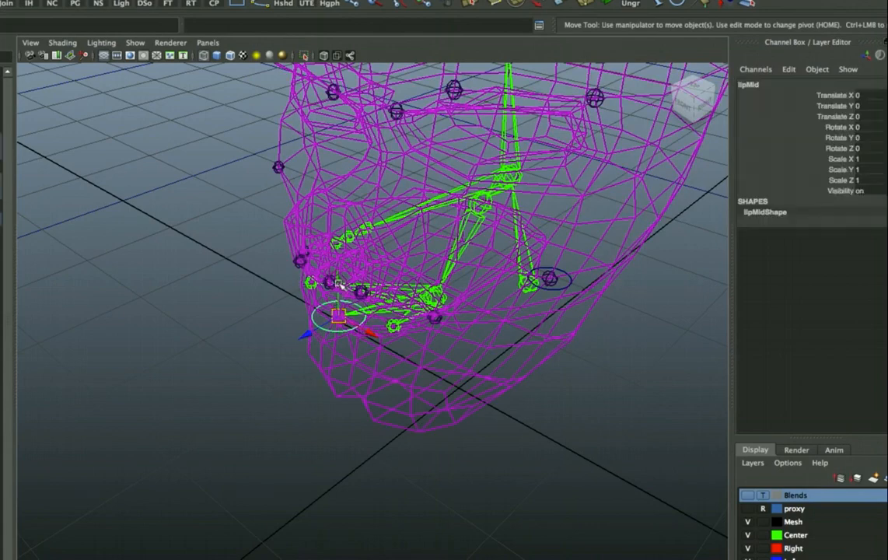
left_click_drag(338, 290, 338, 308)
key("ctrl+z")
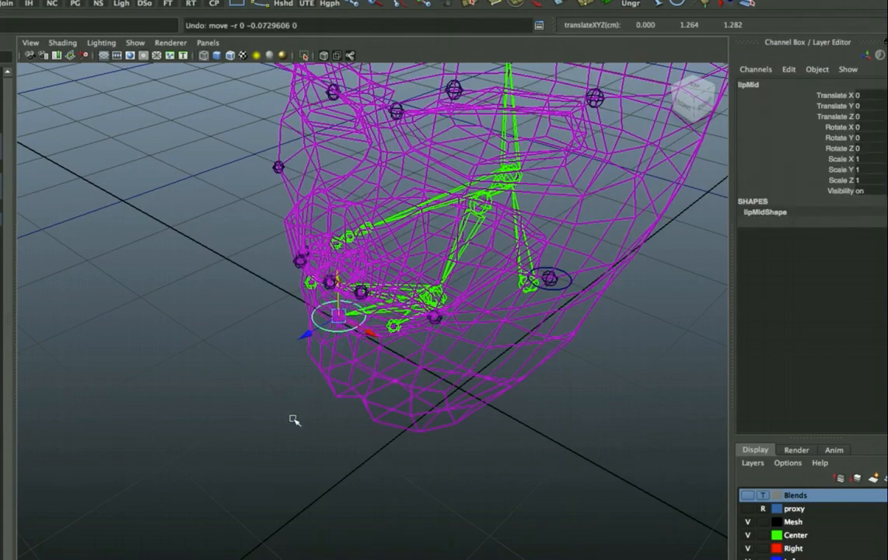
key("w")
key("5")
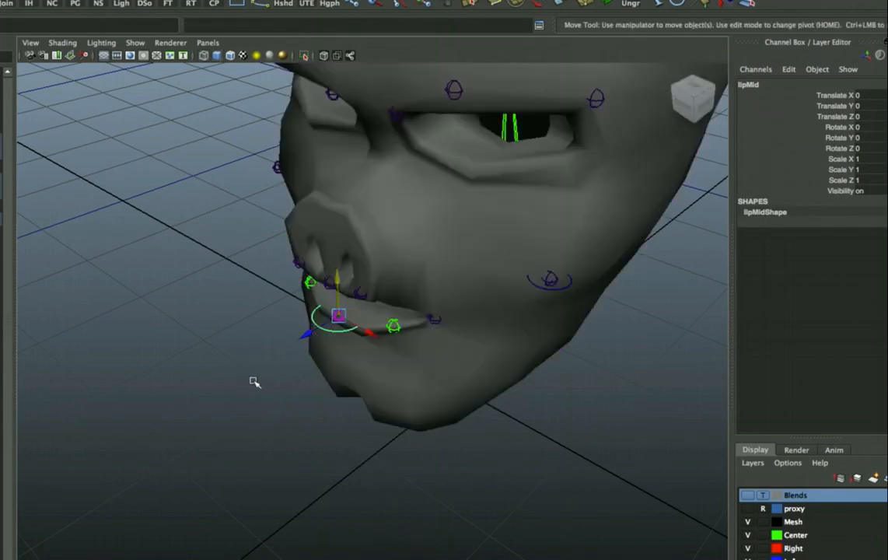
Try moving the left cheek joint by its attached circle for comparison, and undo the move
mouse_move(245, 400)
left_mouse_down("alt")
mouse_move(266, 375)
mouse_move(409, 367)
mouse_move(333, 362)
mouse_move(361, 371)
mouse_move(387, 343)
mouse_move(520, 281)
left_mouse_up("alt")
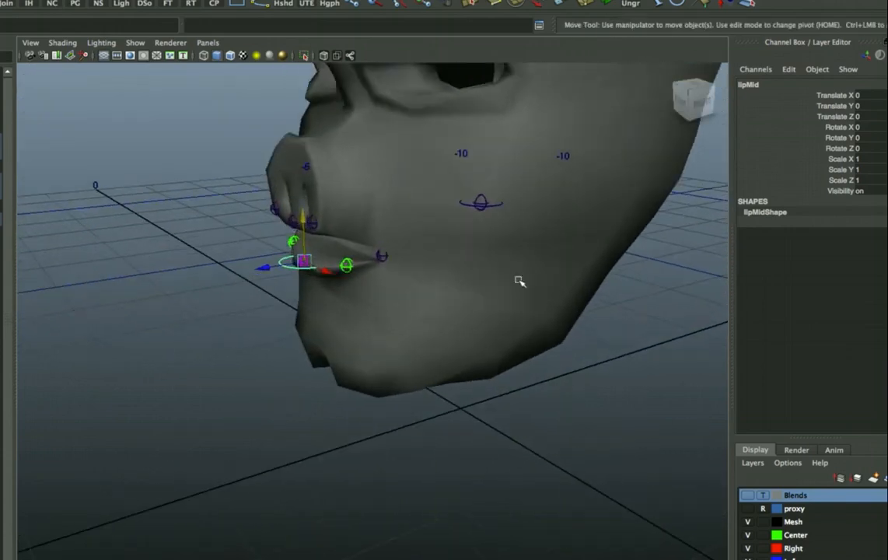
left_click(502, 203)
left_click(481, 203)
mouse_move(480, 204)
left_mouse_down()
mouse_move(489, 201)
mouse_move(476, 213)
mouse_move(454, 202)
mouse_move(475, 196)
left_mouse_up()
key("ctrl+z")
key("ctrl+z")
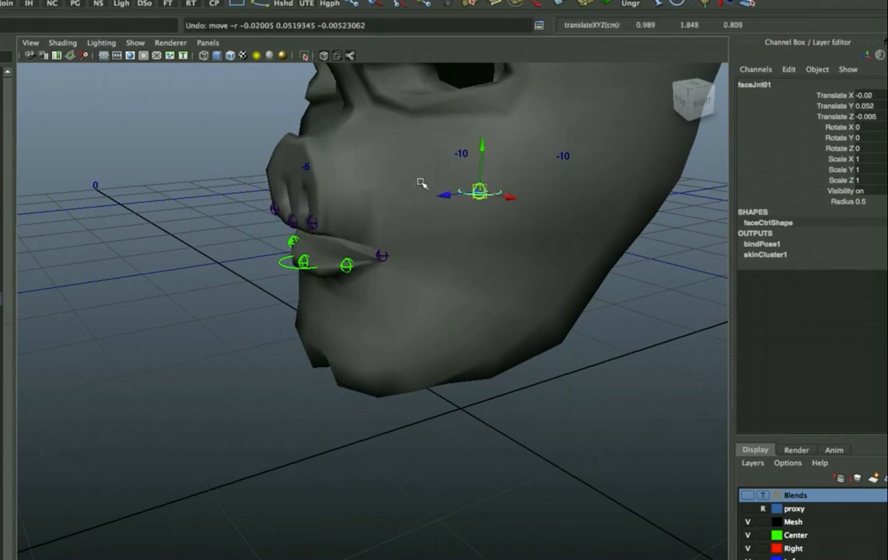
Overlay the wireframe on the shaded head, try moving the left lip corner joint lipJnt_L1, and undo the moves
left_click(231, 56)
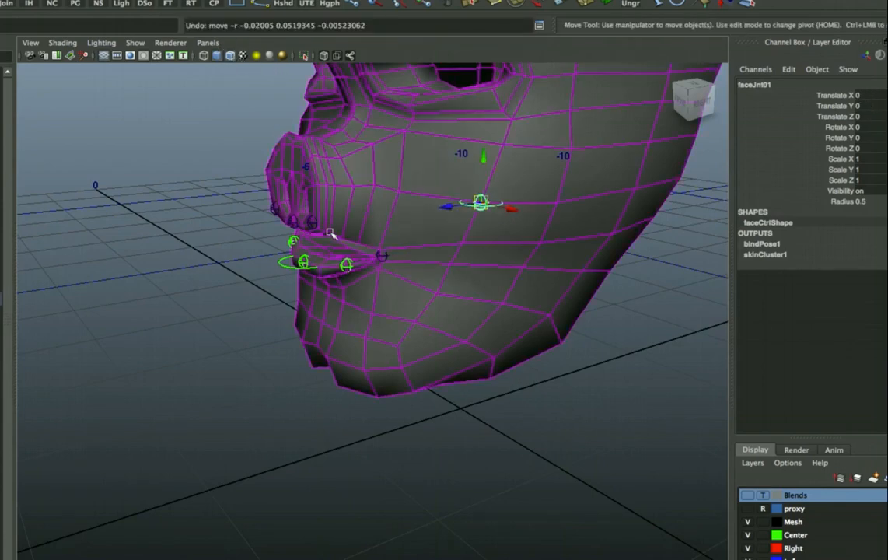
left_click(385, 257)
left_click_drag(385, 257, 393, 236)
left_click_drag(384, 272, 391, 250)
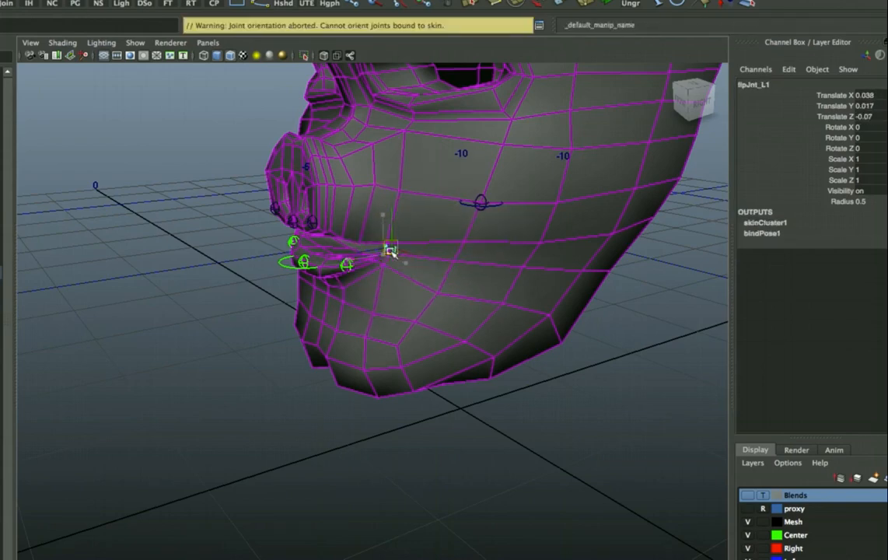
key("z")
key("z")
right_click_drag(471, 352, 443, 348, "alt")
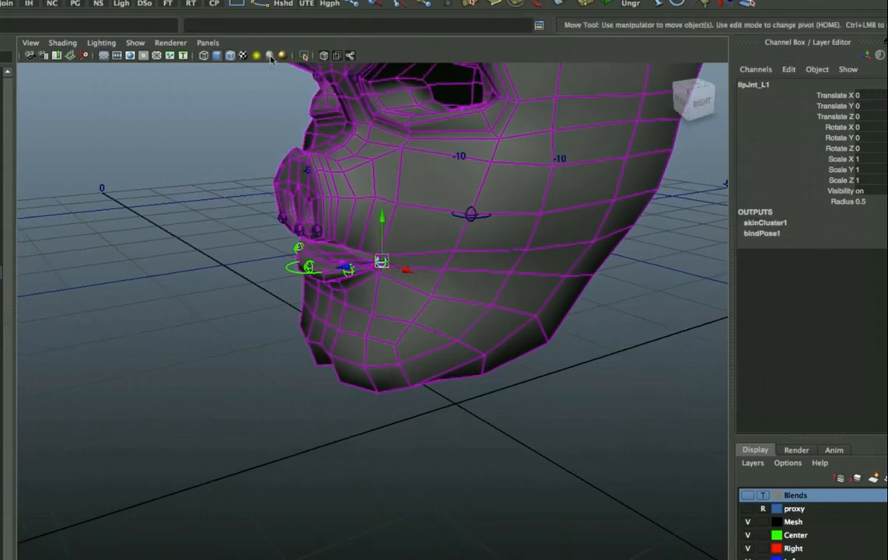